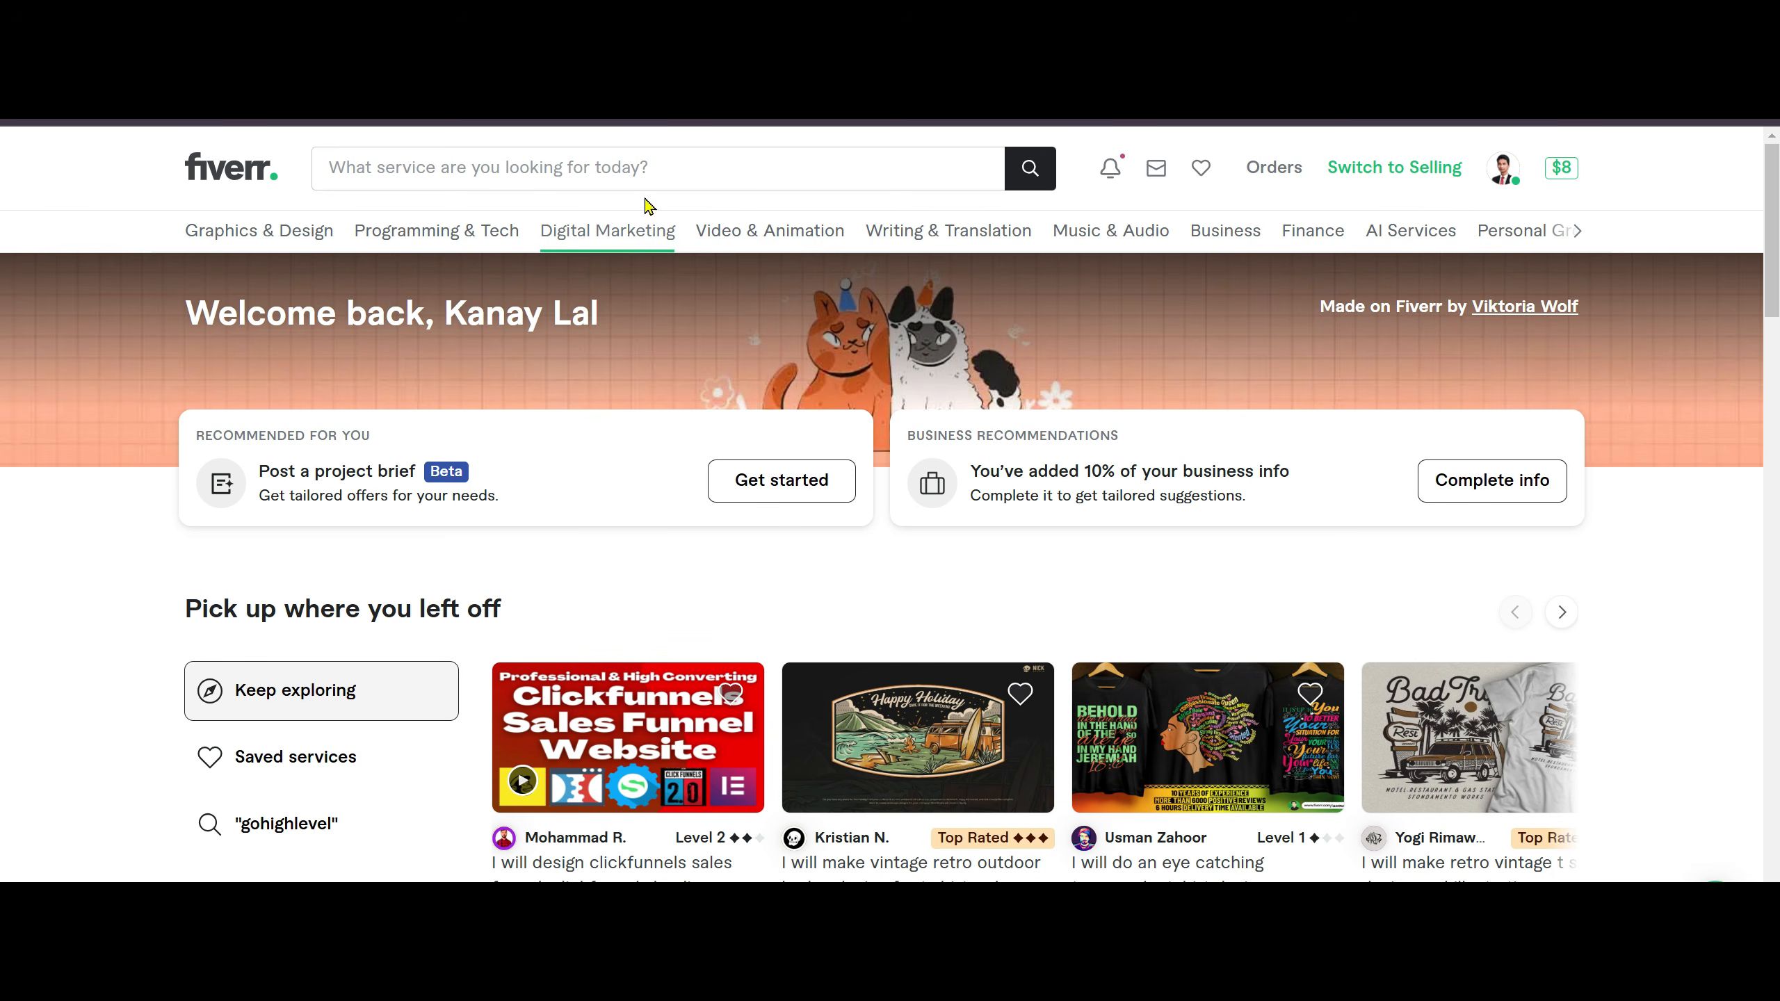
# Search the Fiverr marketplace for "short" services.
pyautogui.click(635, 169)
pyautogui.write('s')
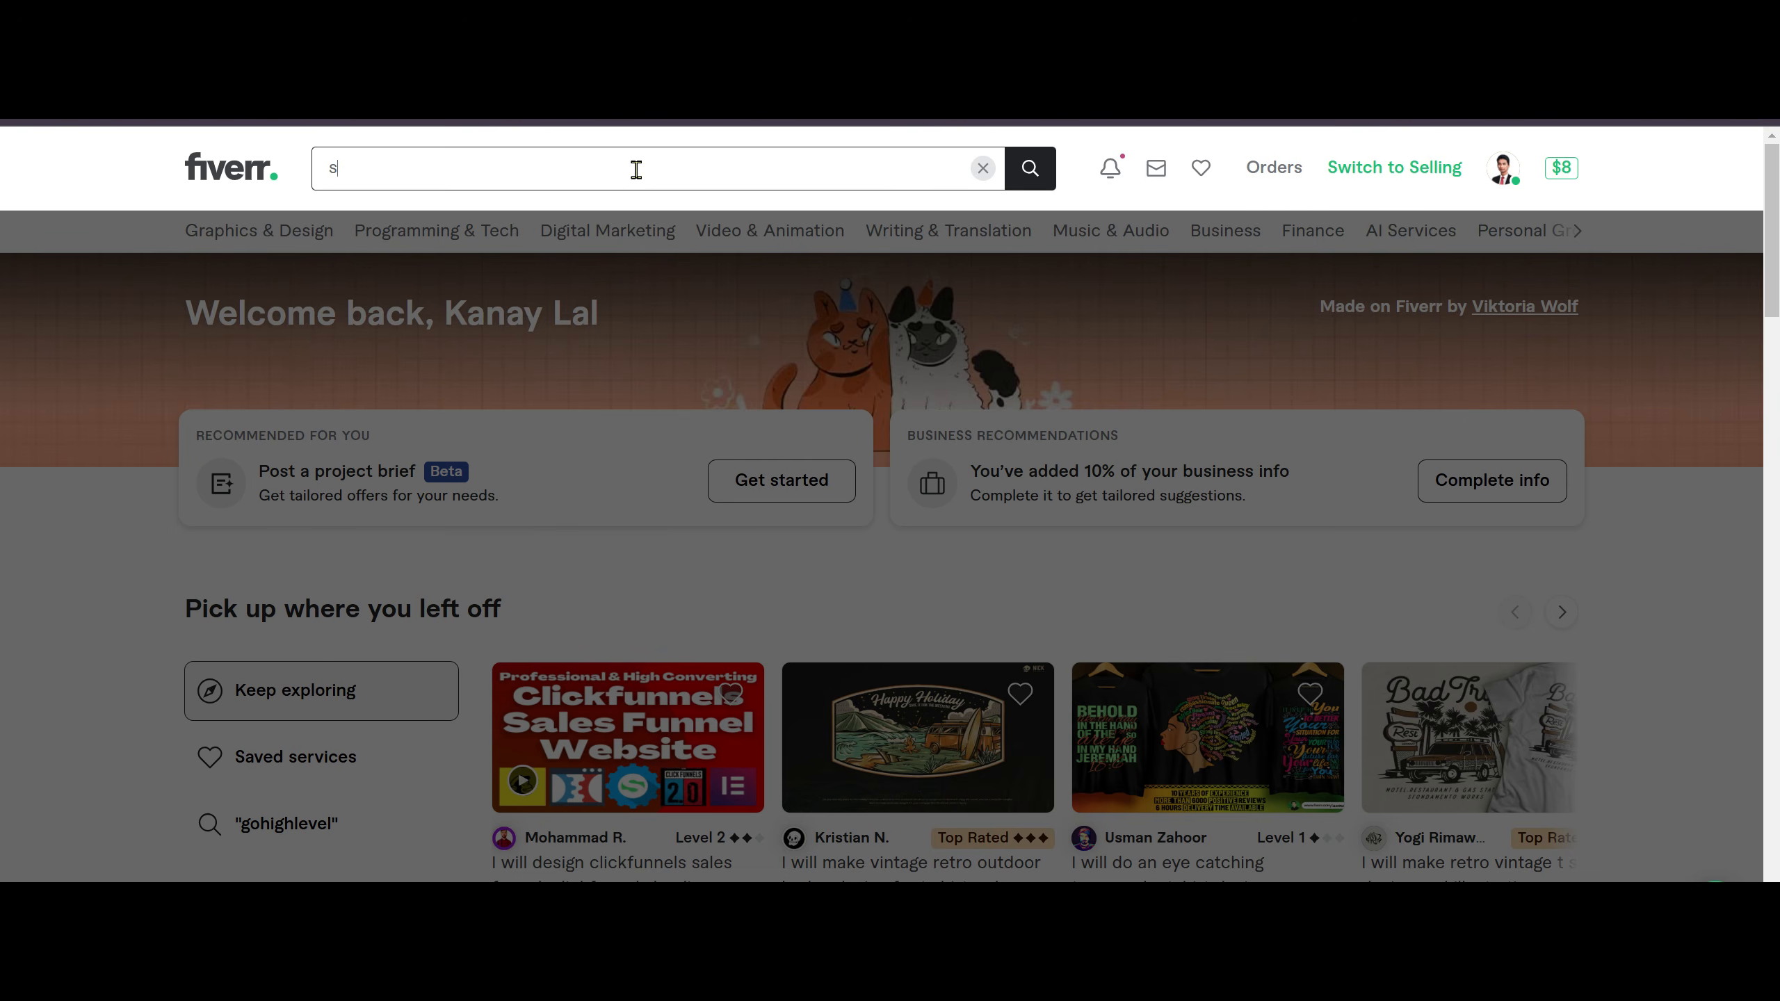
pyautogui.write('hort')
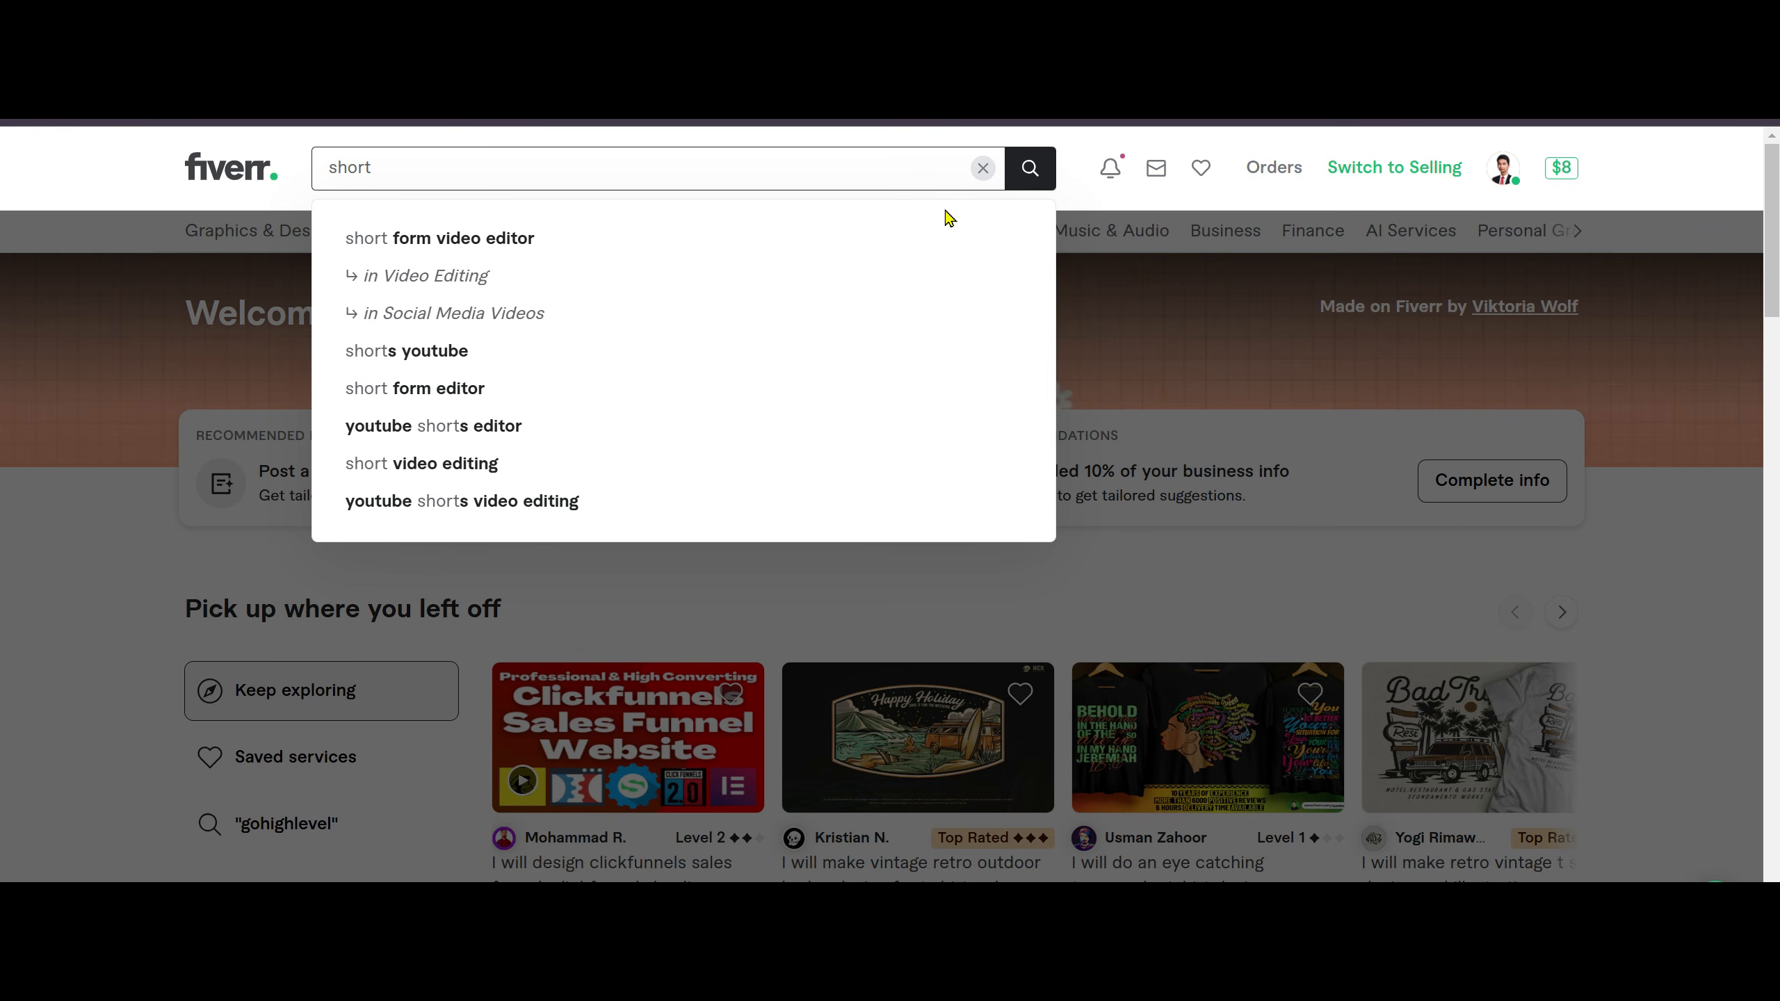
pyautogui.click(1040, 167)
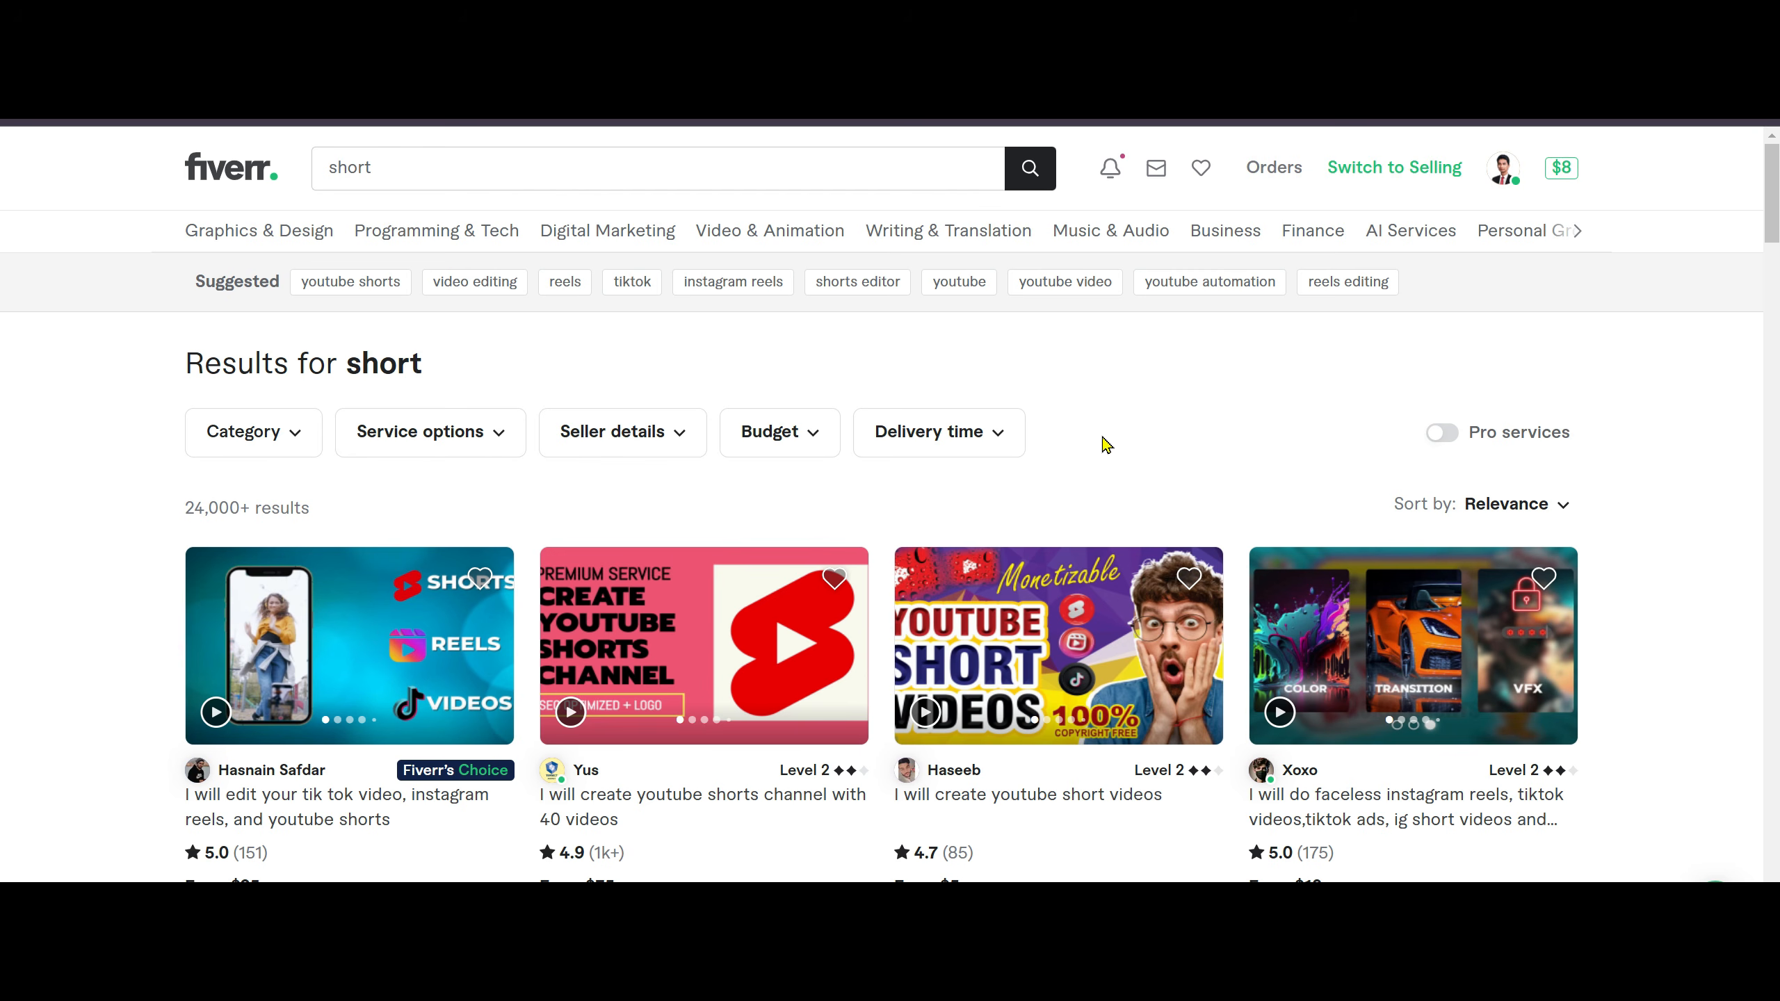
# Examine the ratings, review counts and starting prices of the gigs in the "short" search results.
pyautogui.click(410, 168)
pyautogui.click(1176, 368)
pyautogui.scroll(-4, 676, 469)
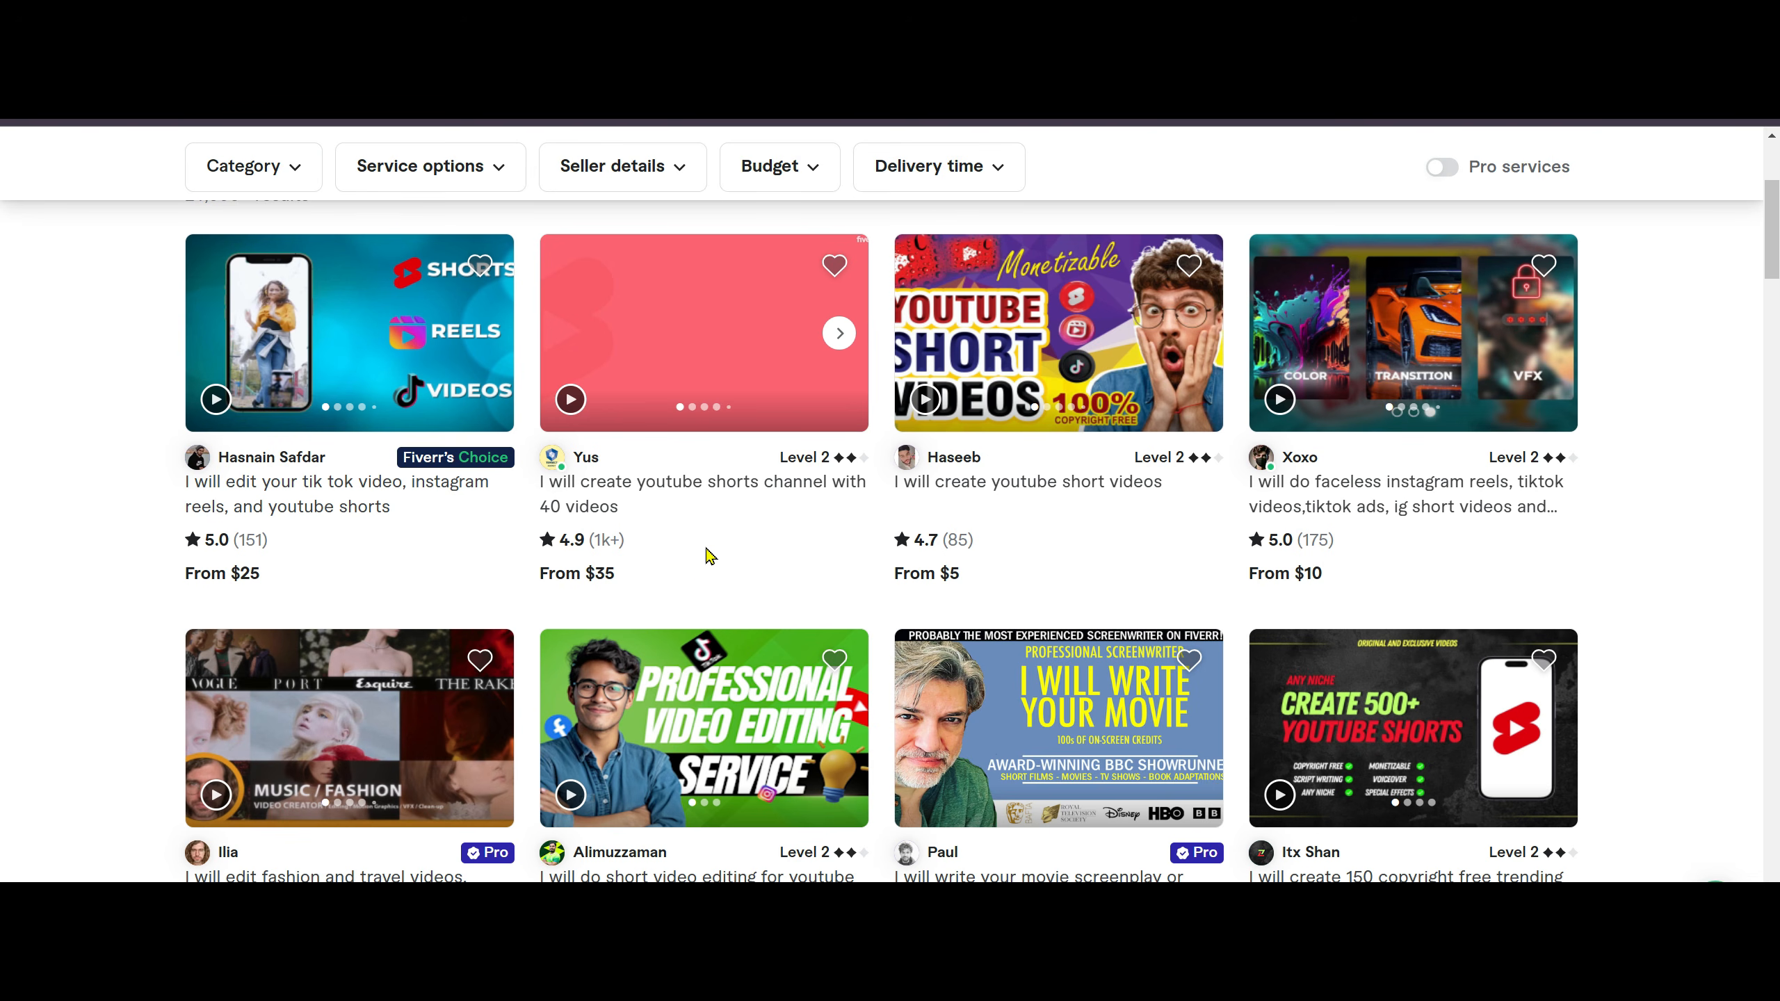
pyautogui.moveTo(596, 538); pyautogui.dragTo(644, 547)
pyautogui.scroll(-5, 708, 529)
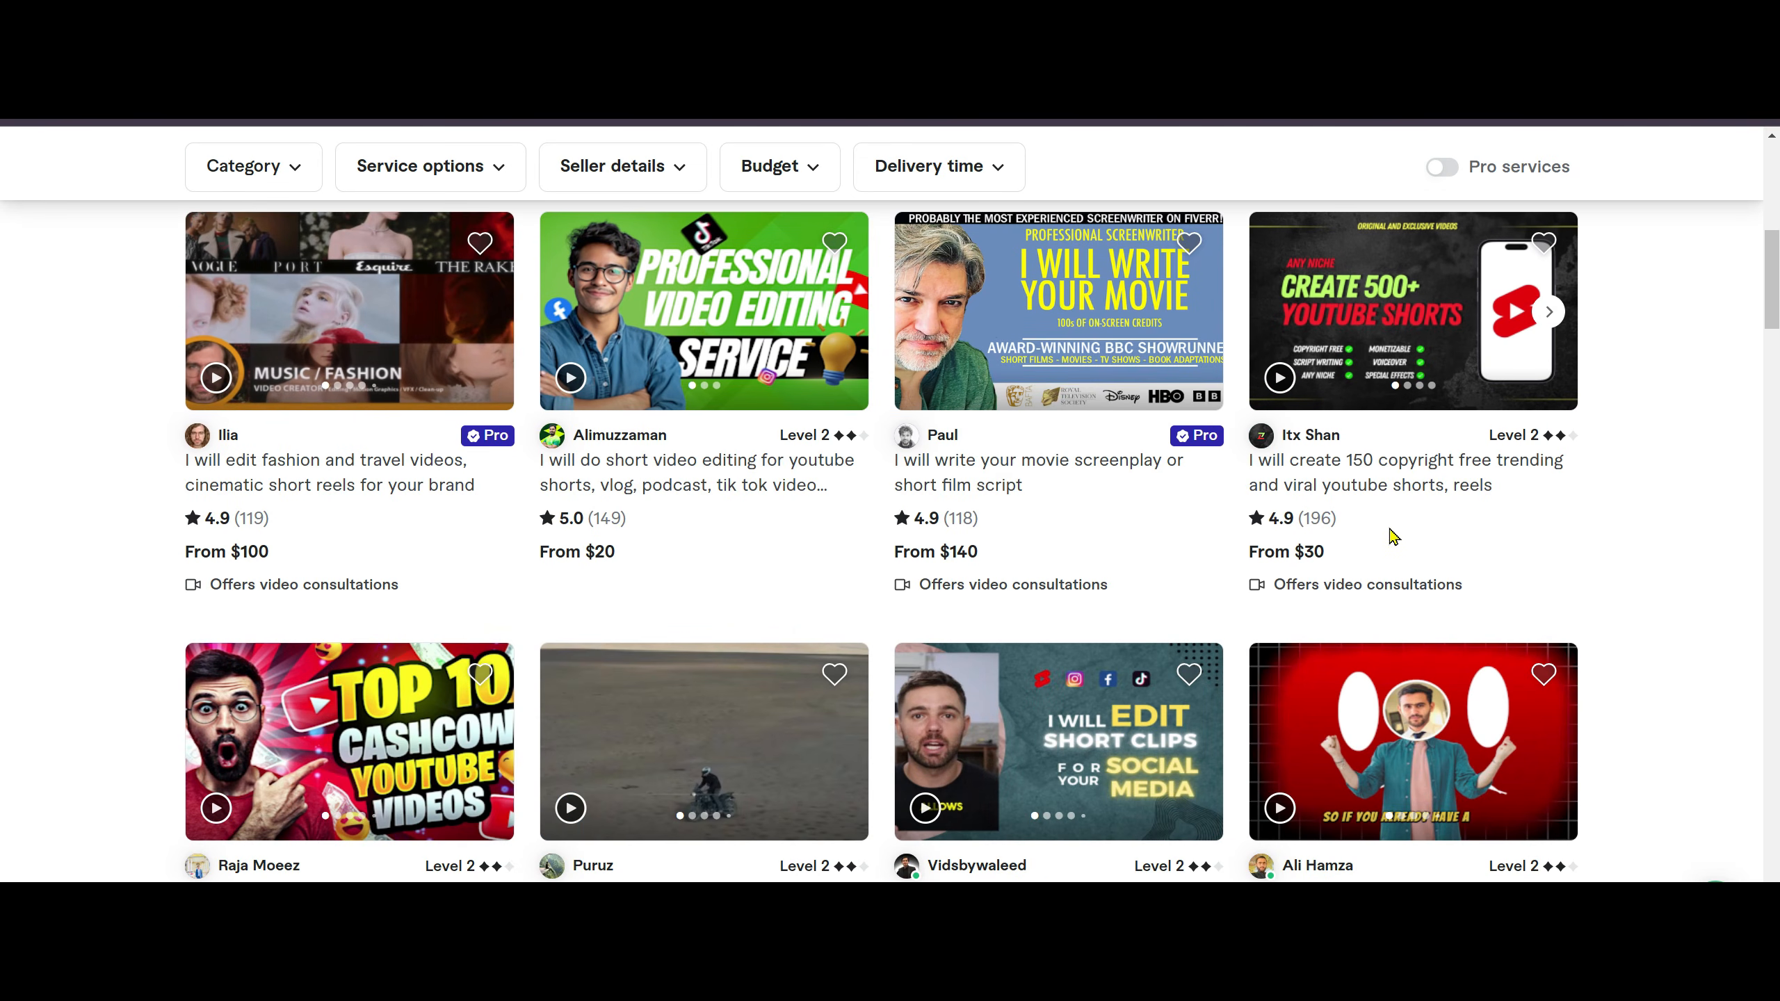
pyautogui.scroll(-5, 1387, 536)
pyautogui.scroll(10, 1602, 557)
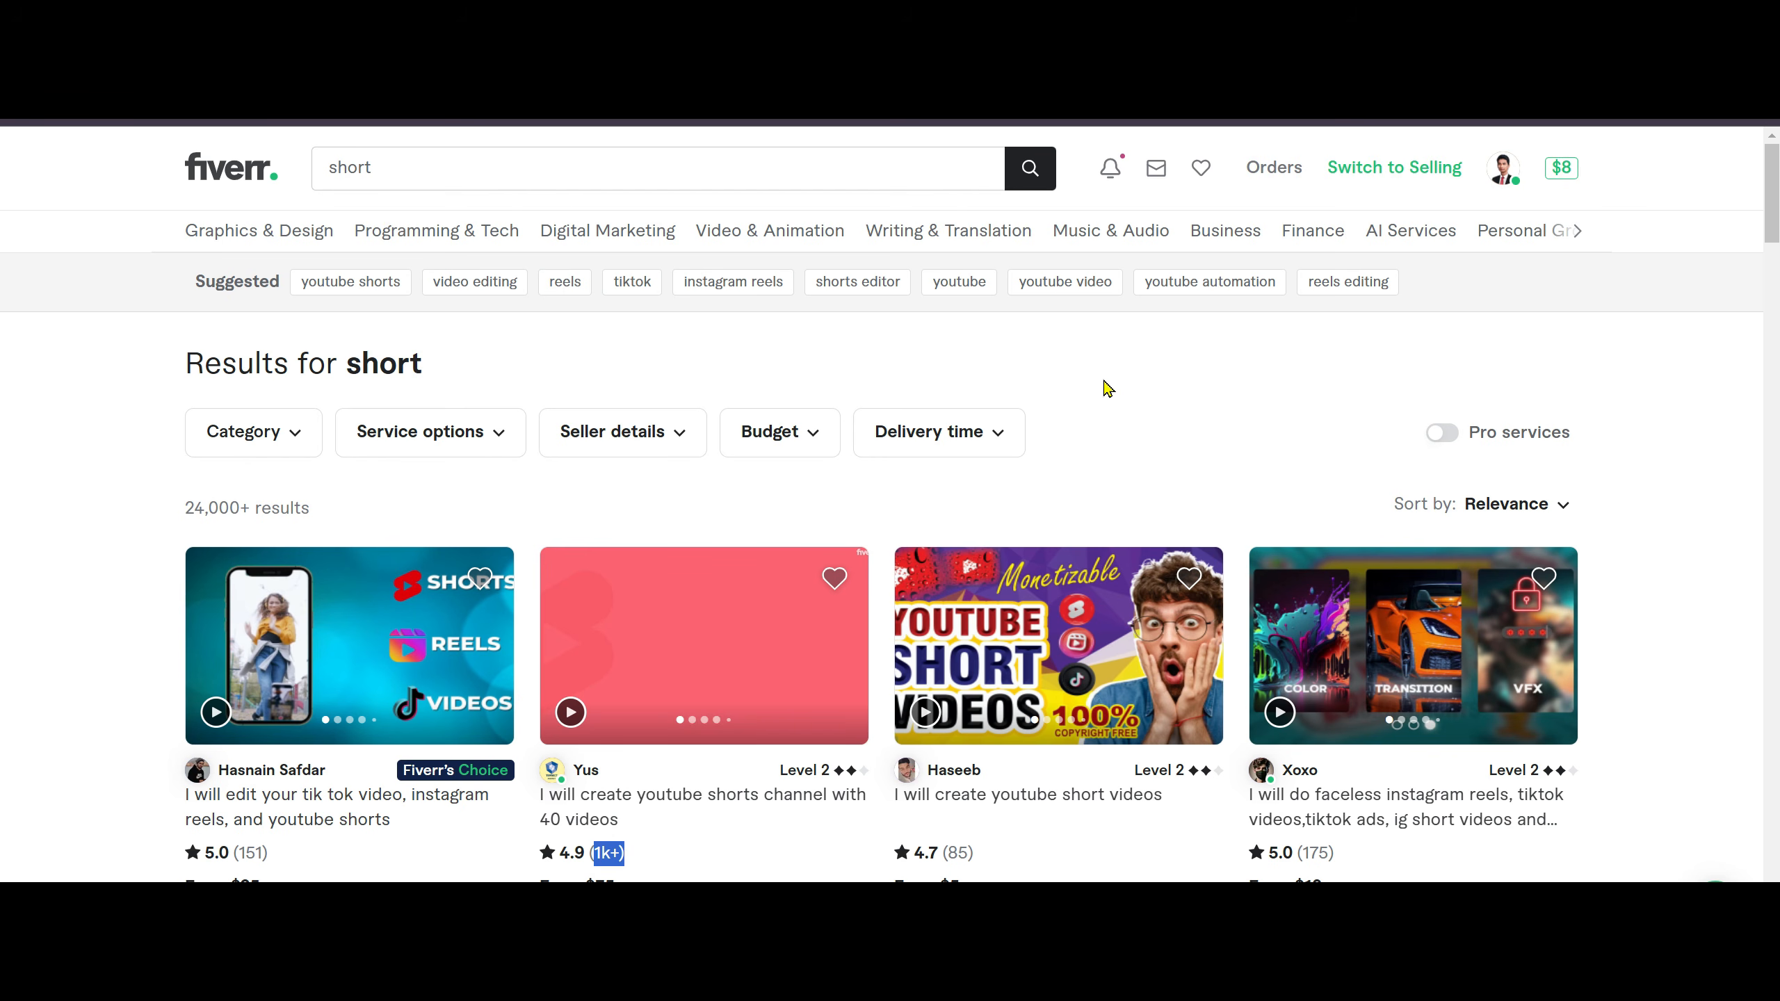
# Open the gig "I will create youtube shorts channel with 40 videos" and view its Standard and Premium packages.
pyautogui.click(696, 881)
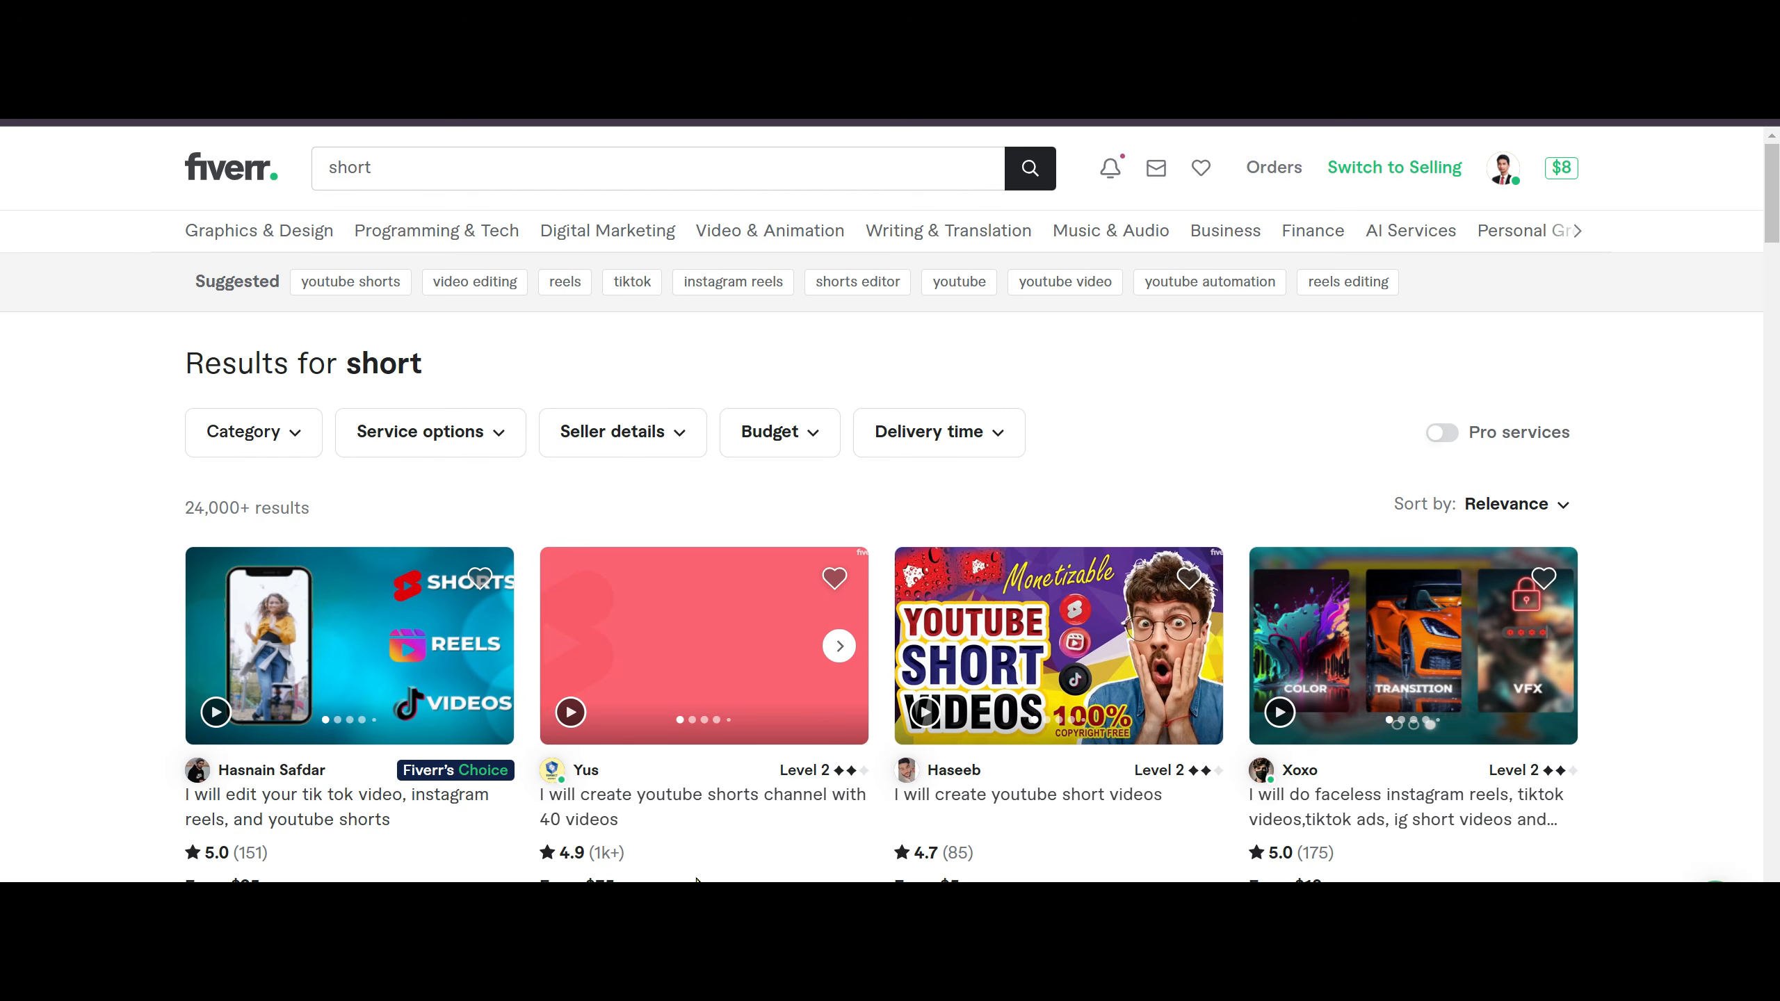
pyautogui.scroll(-1, 696, 880)
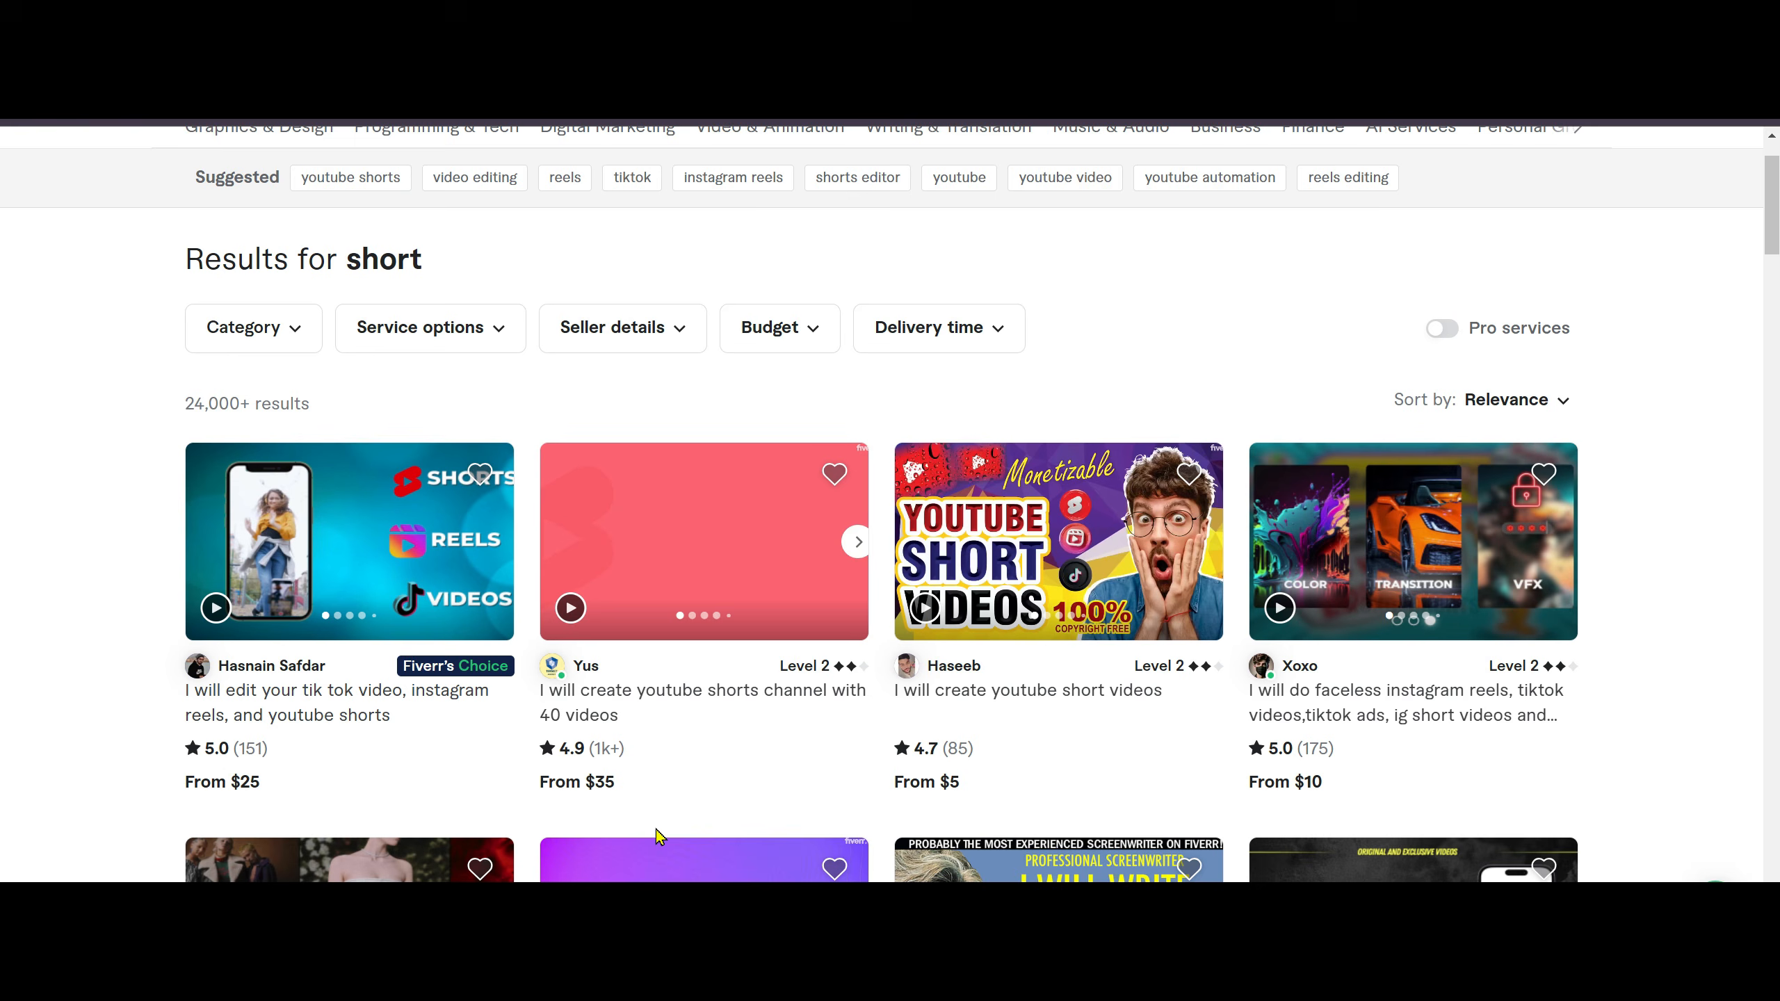
pyautogui.rightClick(595, 791)
pyautogui.click(630, 538)
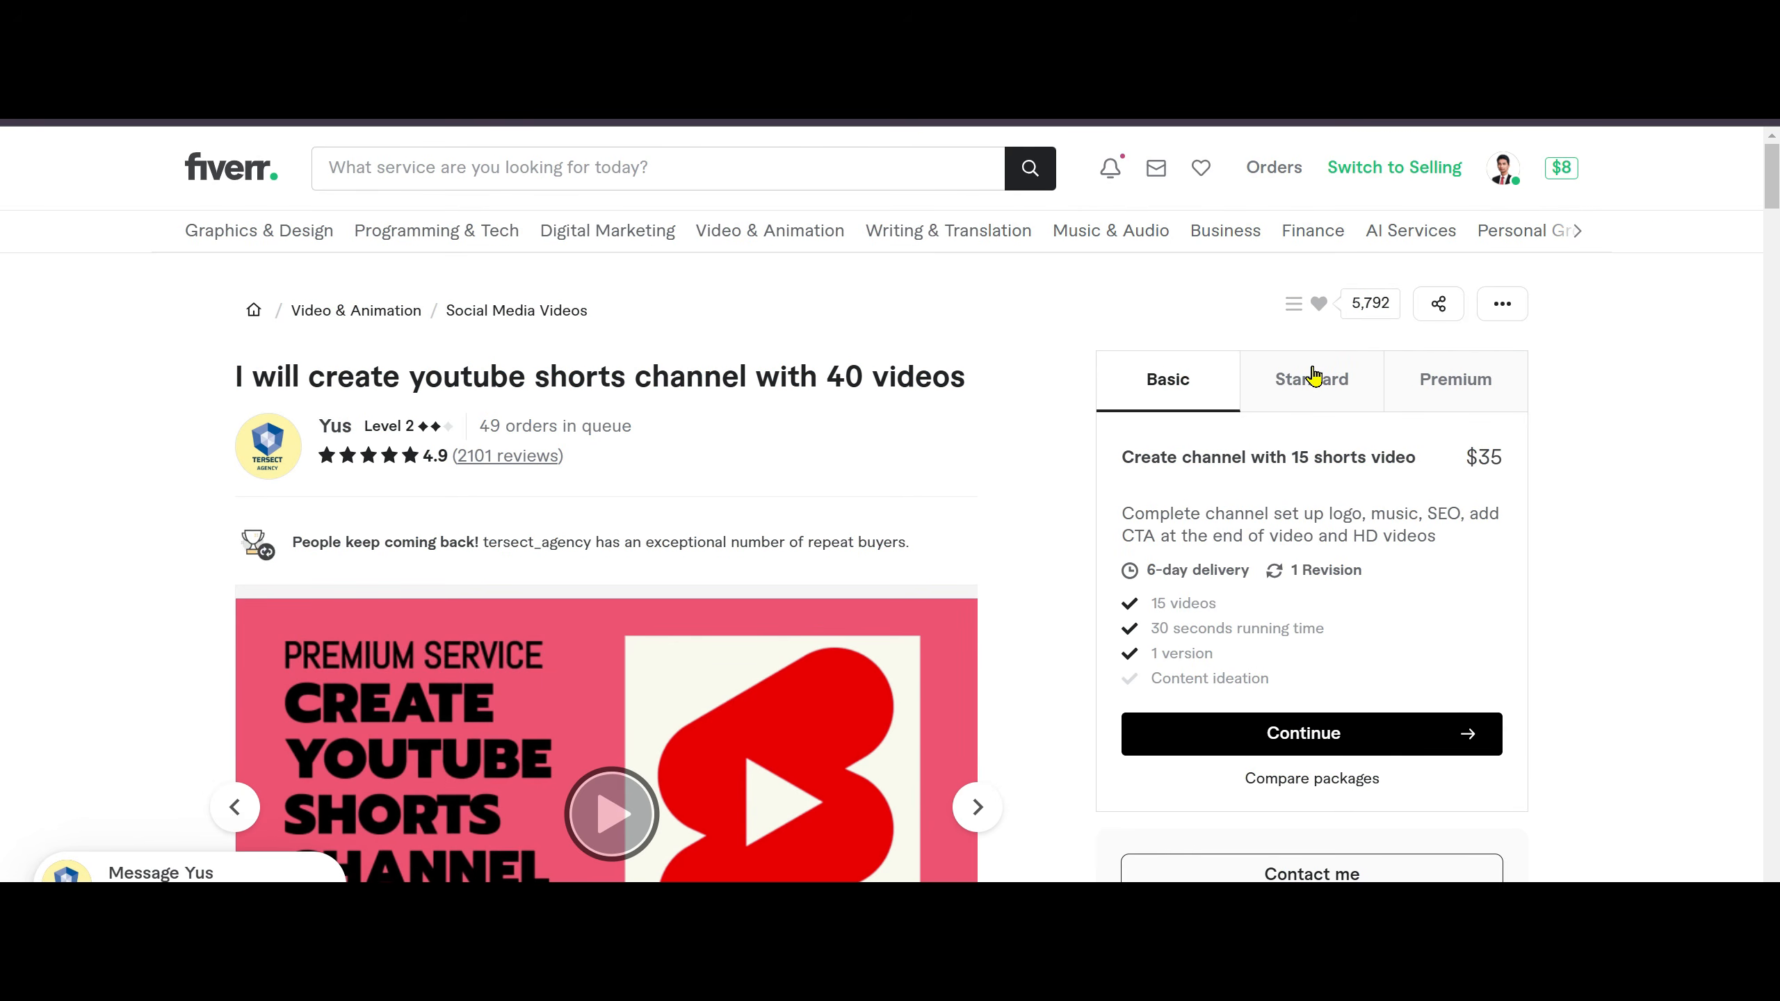
pyautogui.click(1311, 379)
pyautogui.click(1438, 397)
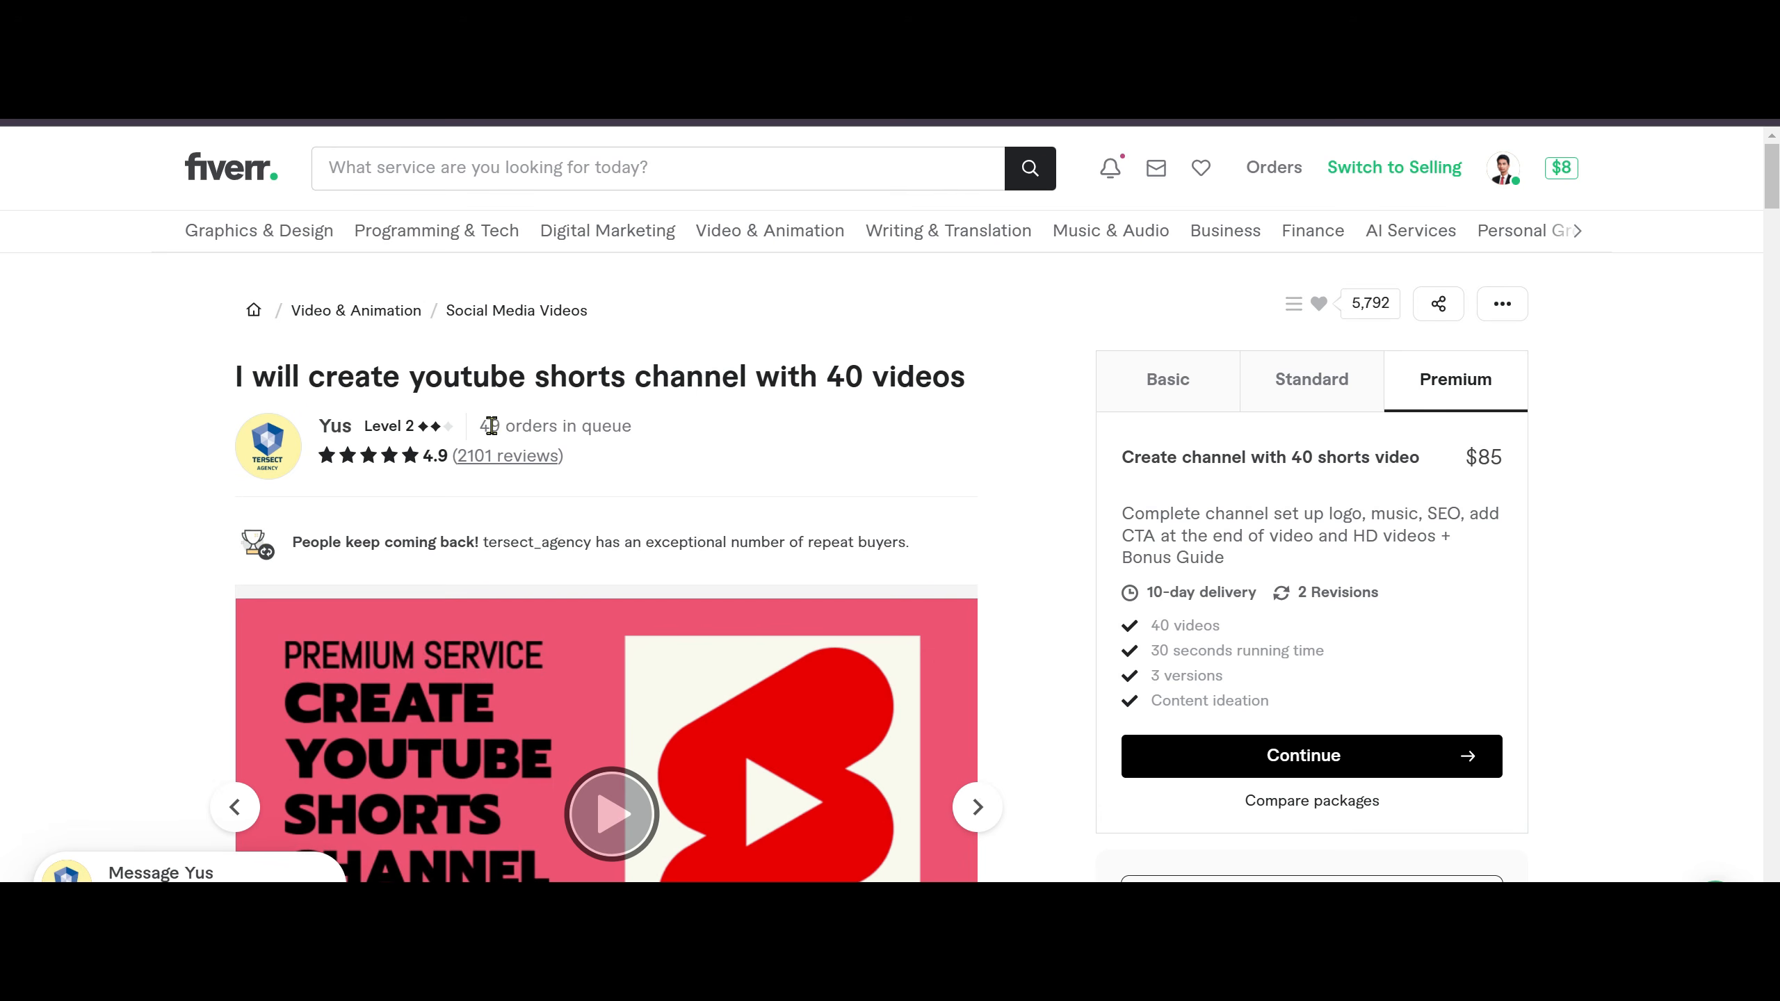
# Examine the gig's title, orders in queue, preview gallery and customer reviews.
pyautogui.moveTo(481, 426); pyautogui.dragTo(707, 436)
pyautogui.click(658, 432)
pyautogui.tripleClick(648, 428)
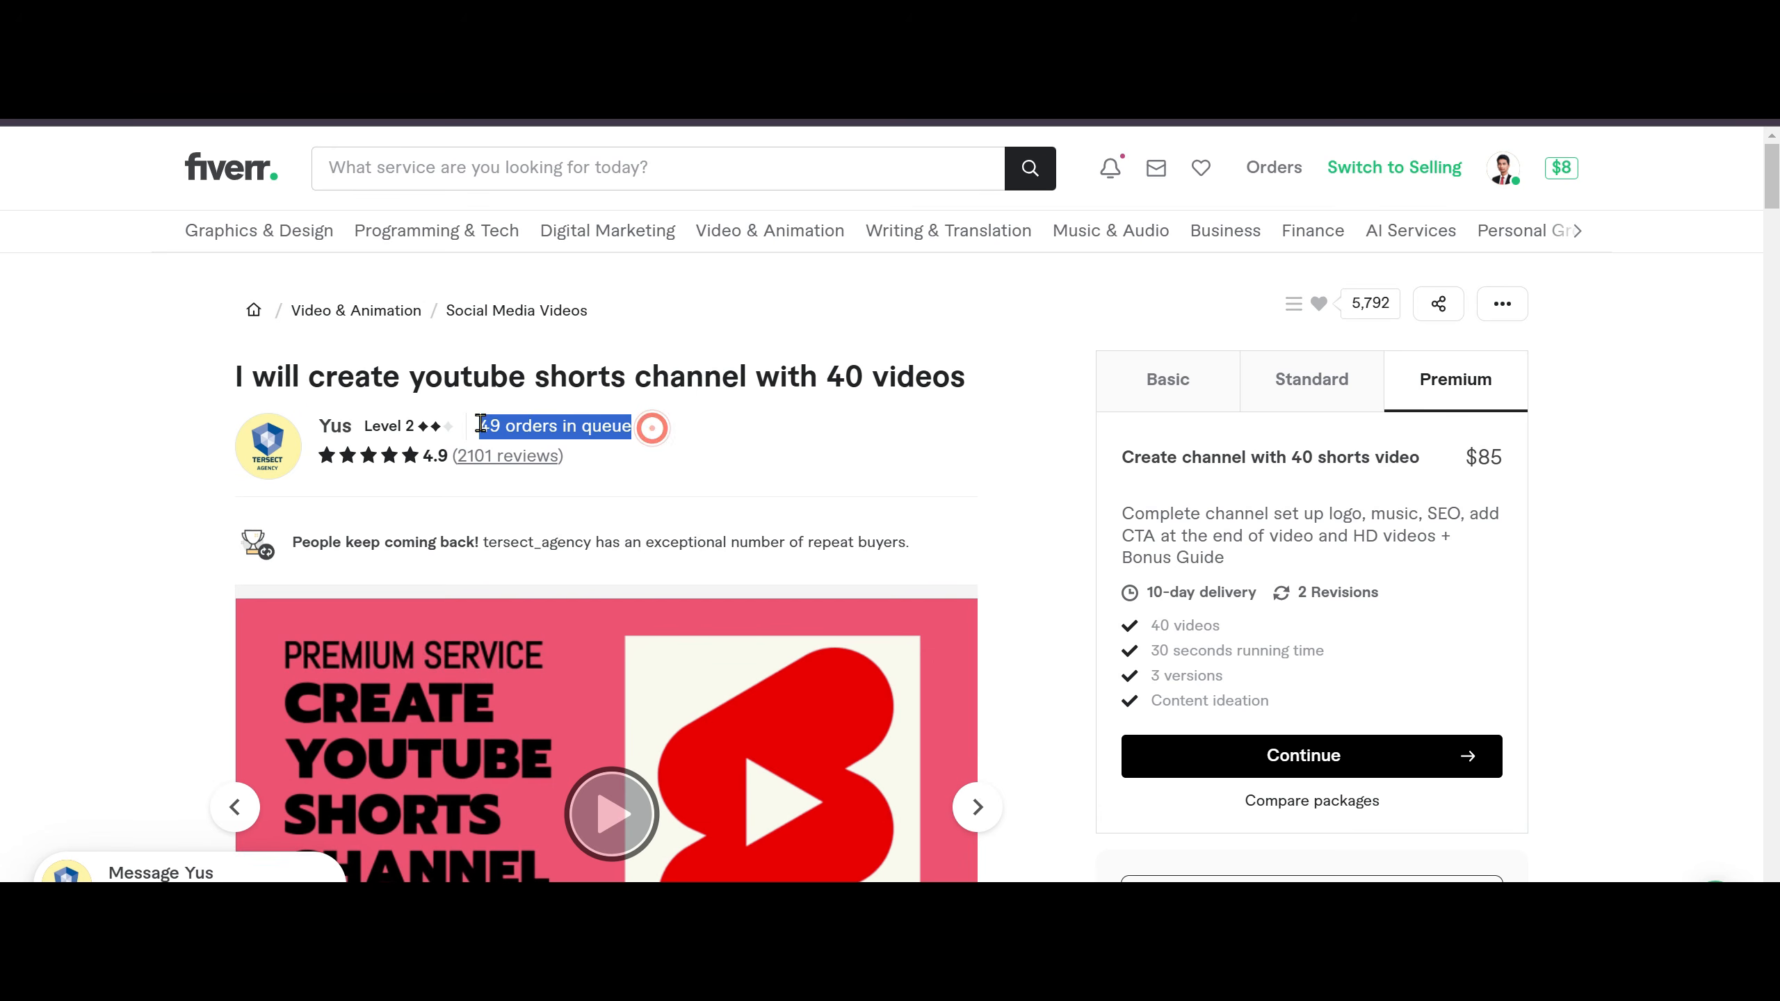
pyautogui.click(862, 454)
pyautogui.moveTo(479, 426); pyautogui.dragTo(663, 444)
pyautogui.scroll(-5, 730, 421)
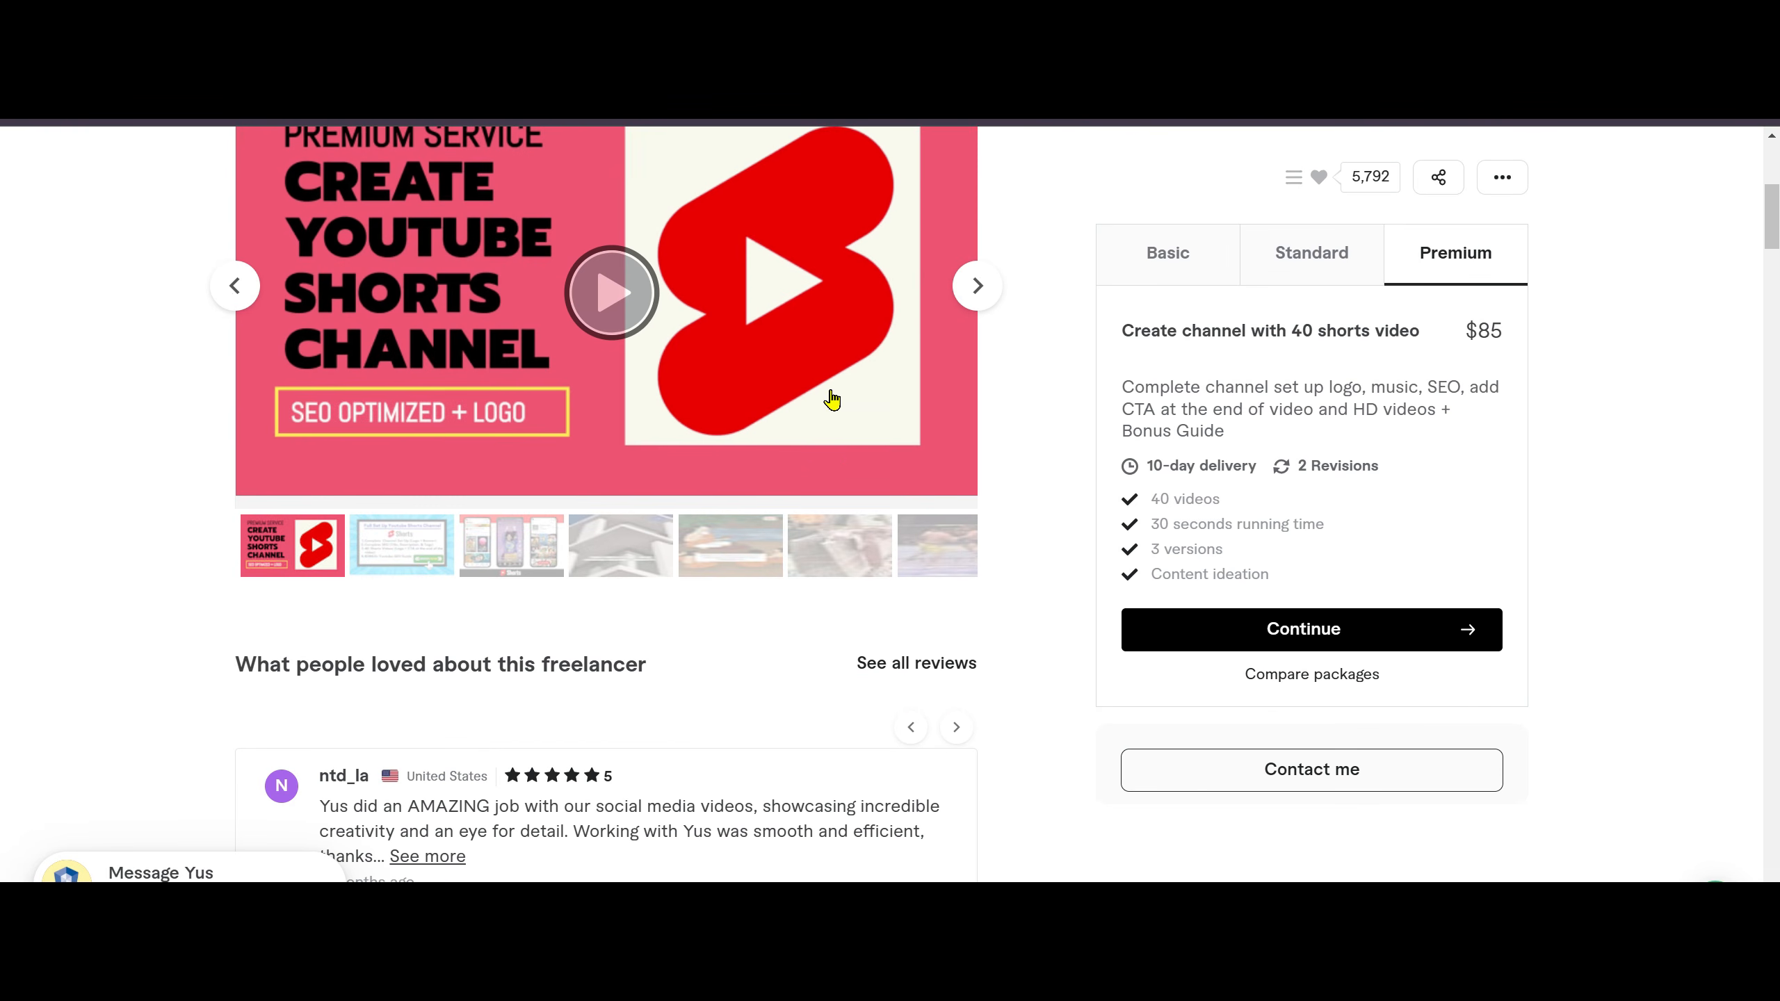
pyautogui.scroll(6, 754, 386)
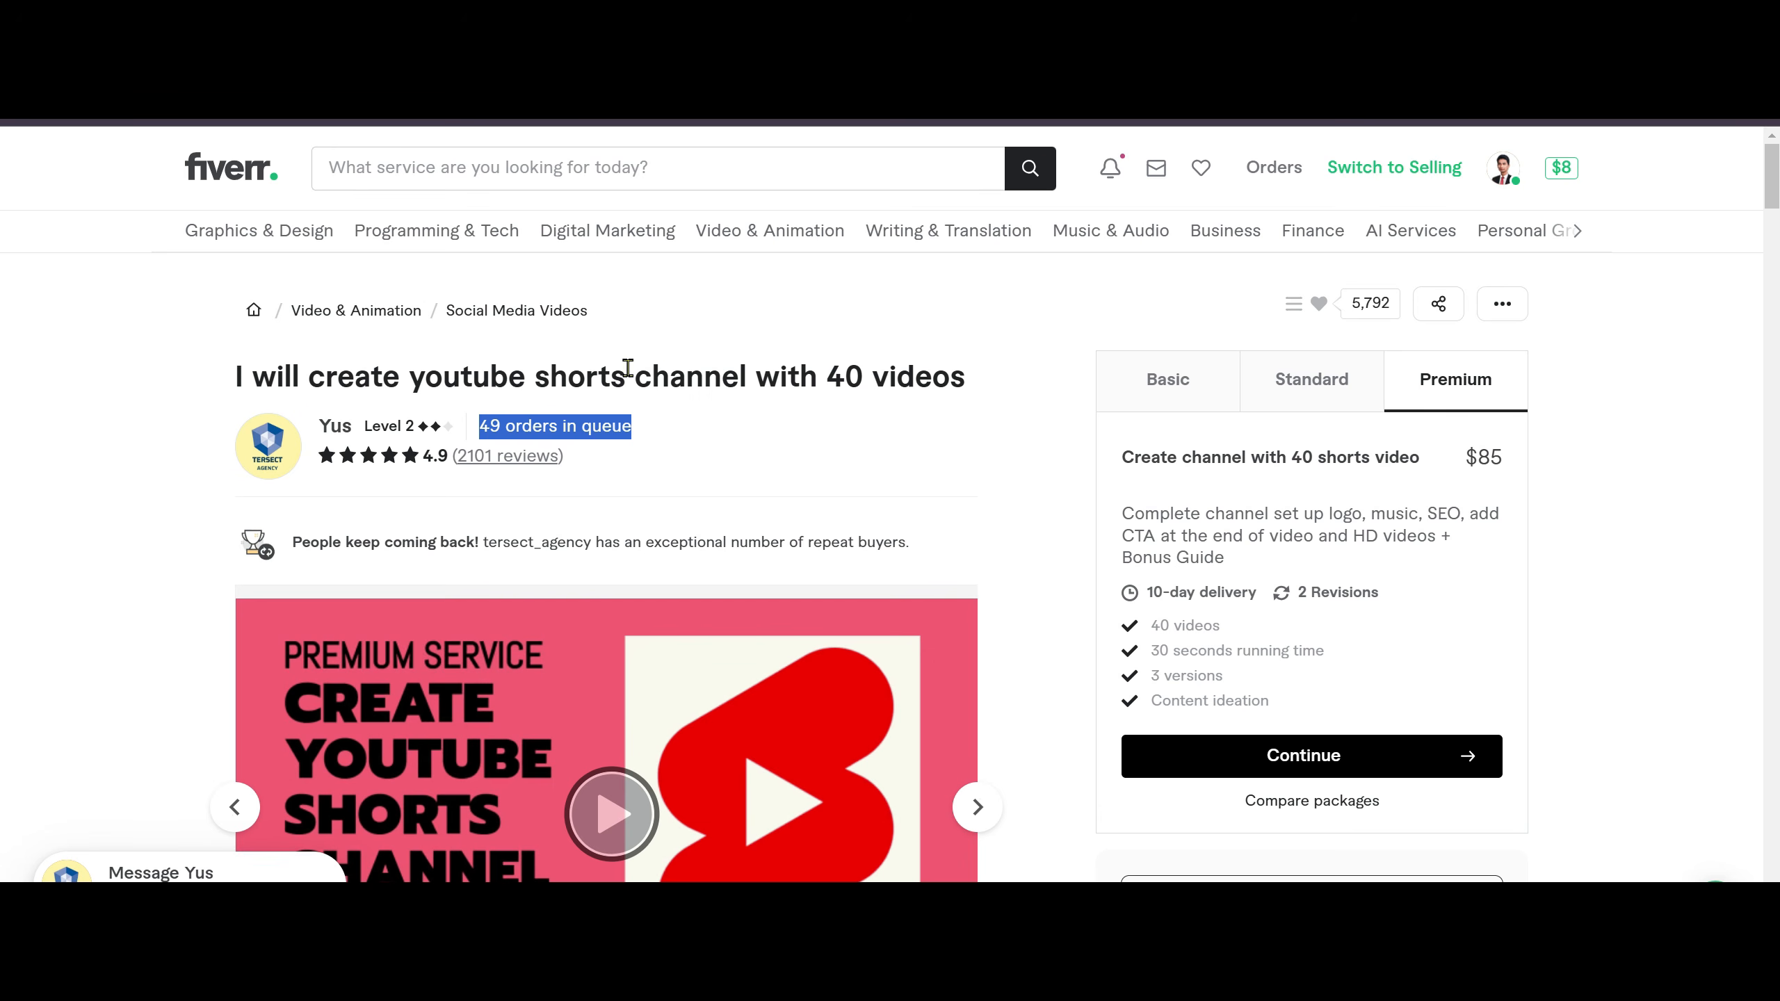
pyautogui.click(824, 376)
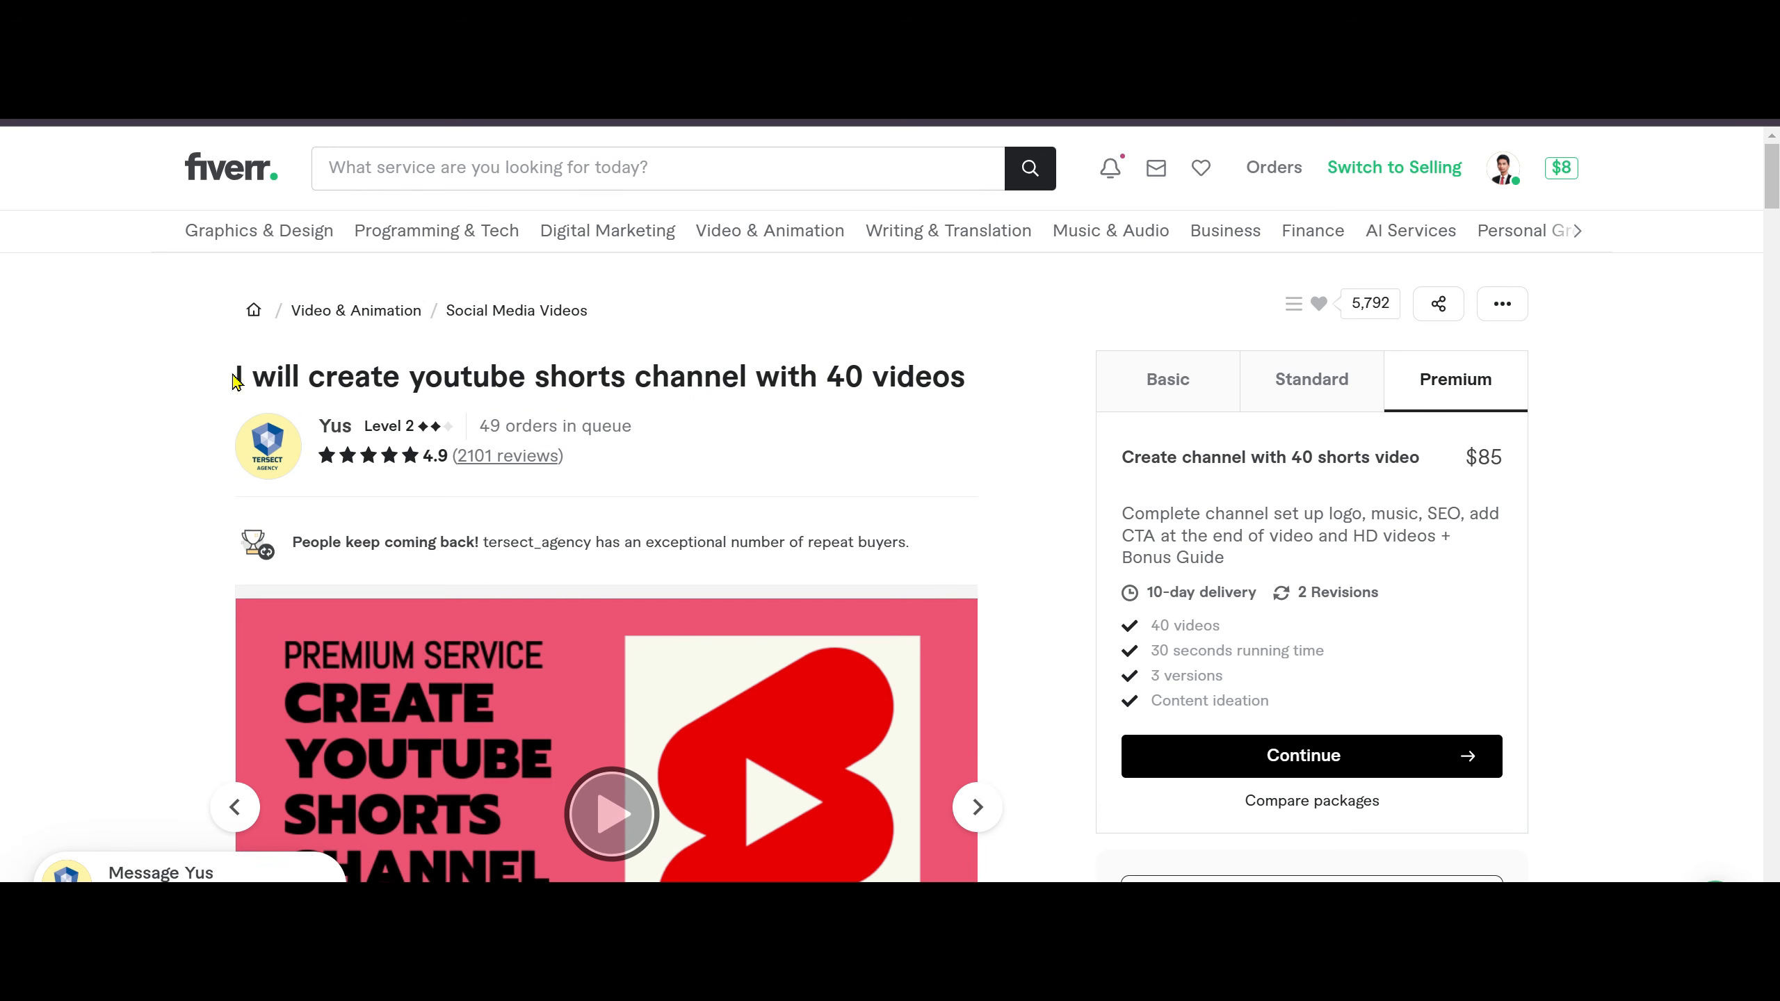
pyautogui.moveTo(234, 377); pyautogui.dragTo(967, 429)
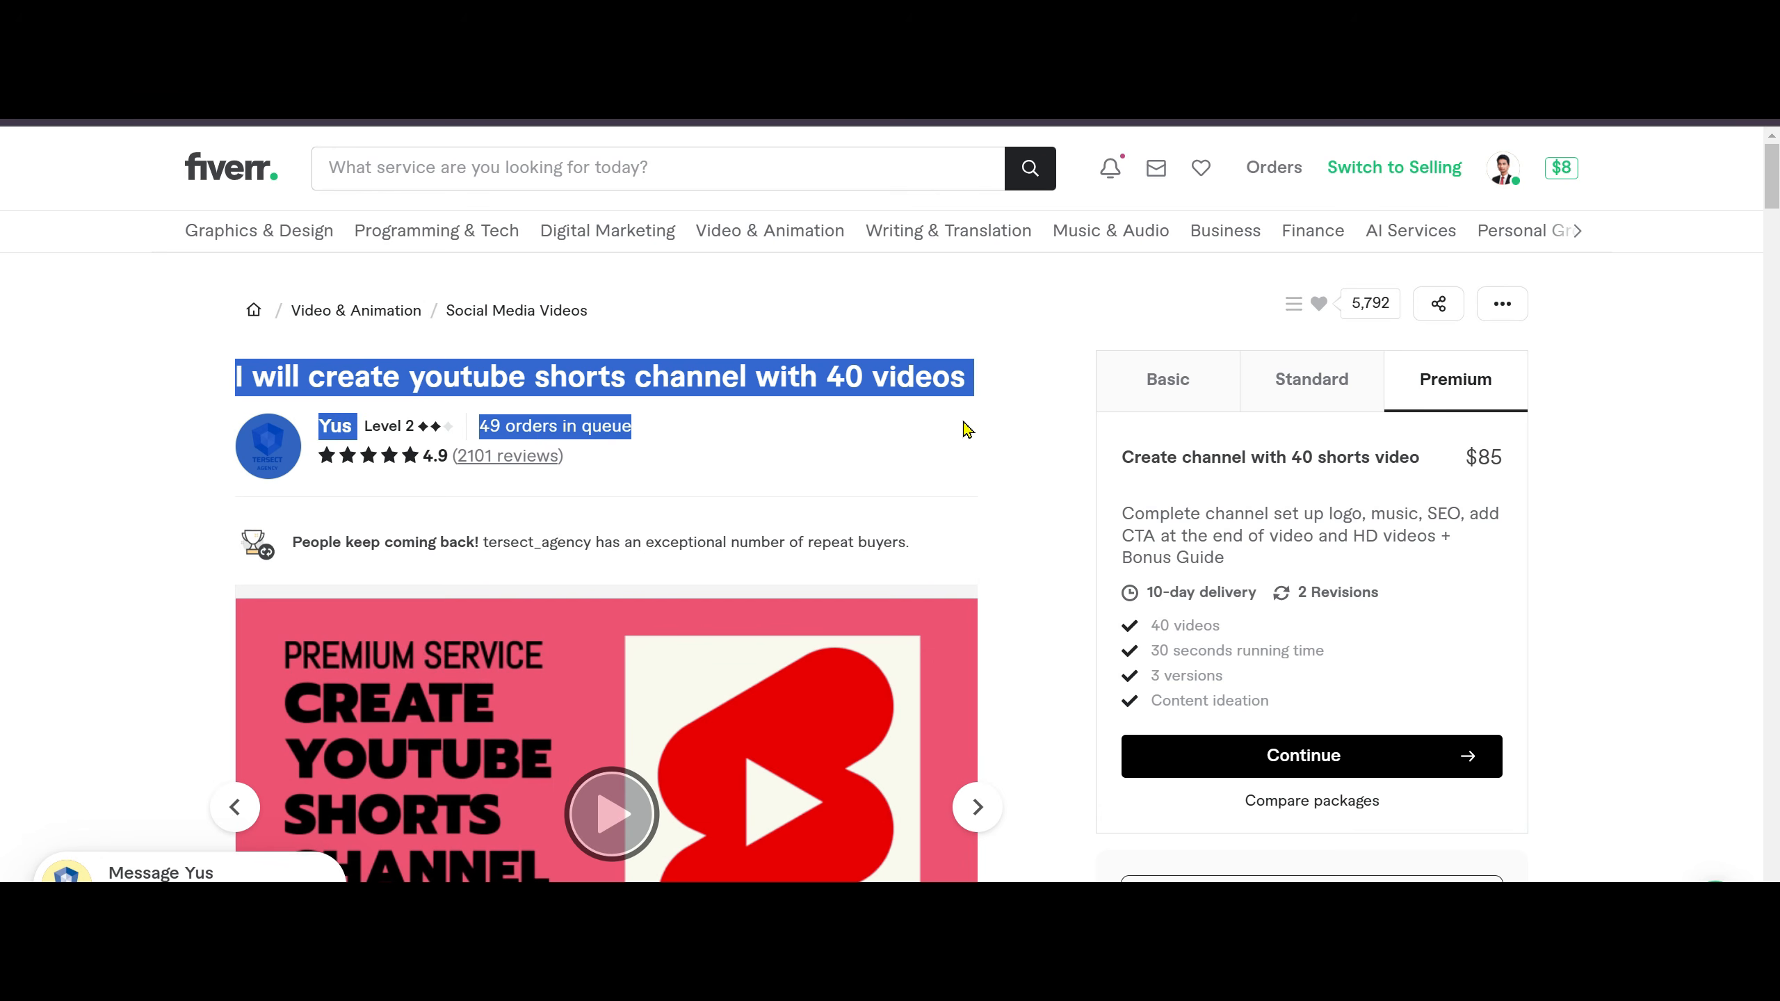
pyautogui.click(829, 429)
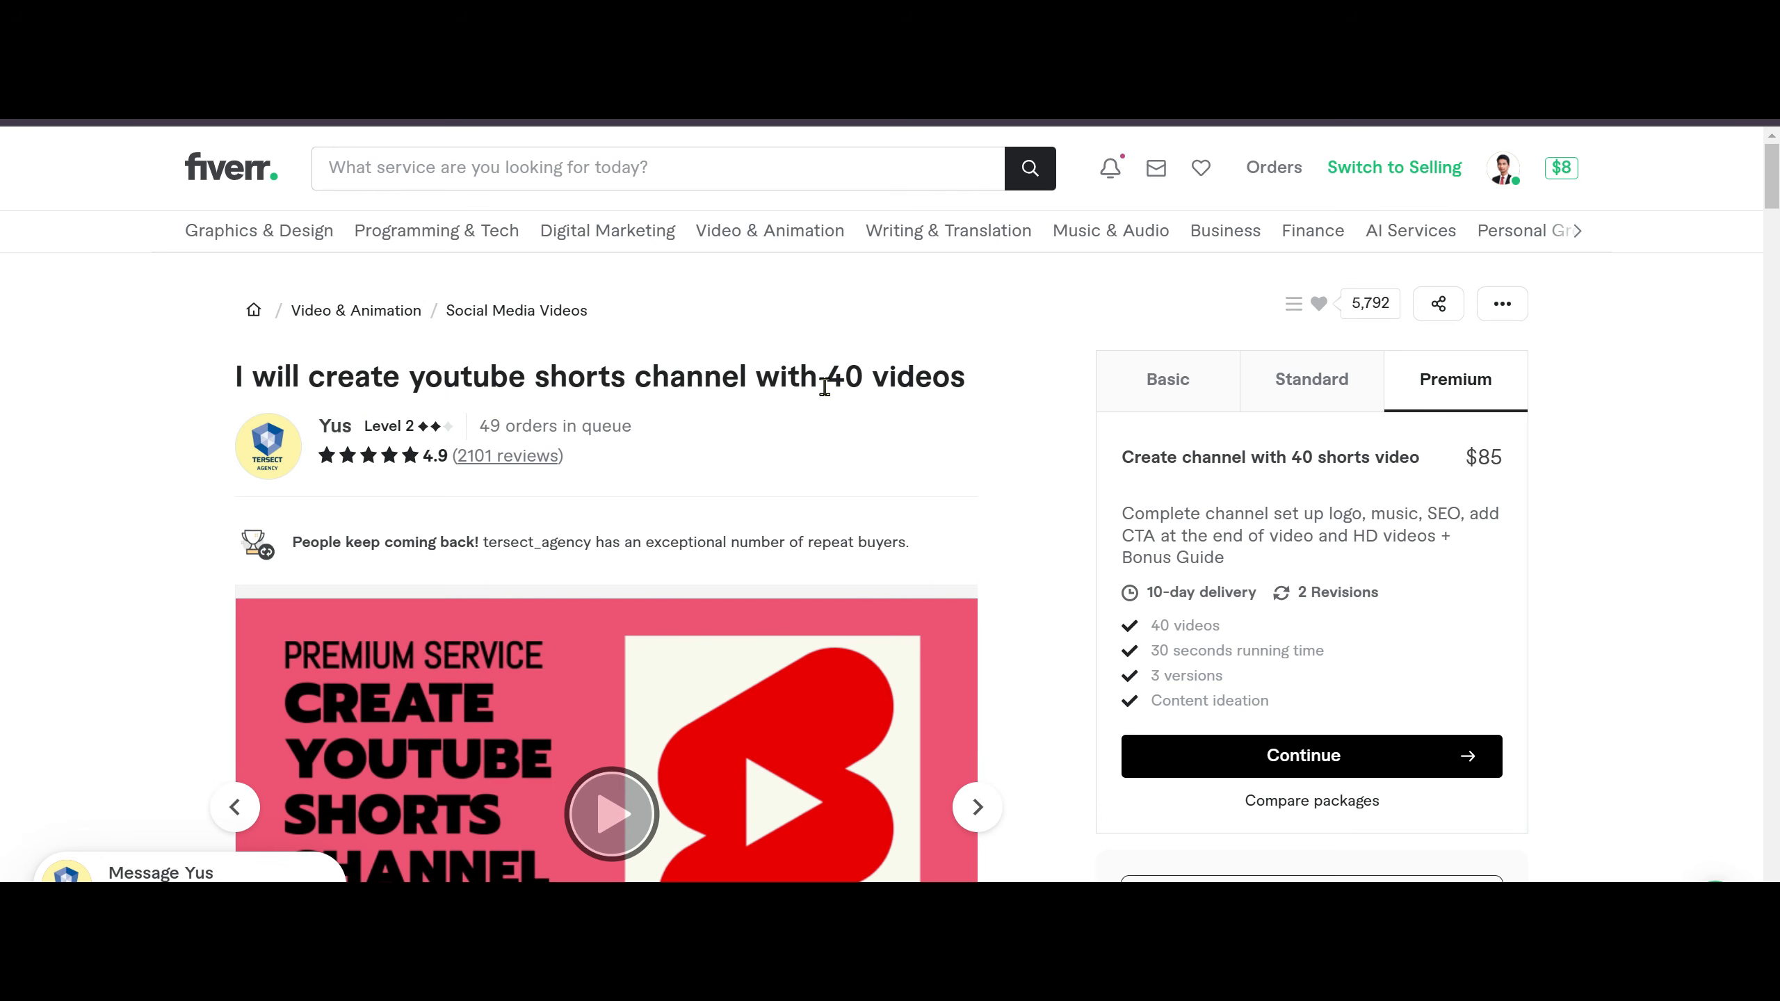
# Compare the number of videos promised in the gig title with the contents of its Premium package.
pyautogui.hotkey('alt', 'Left')
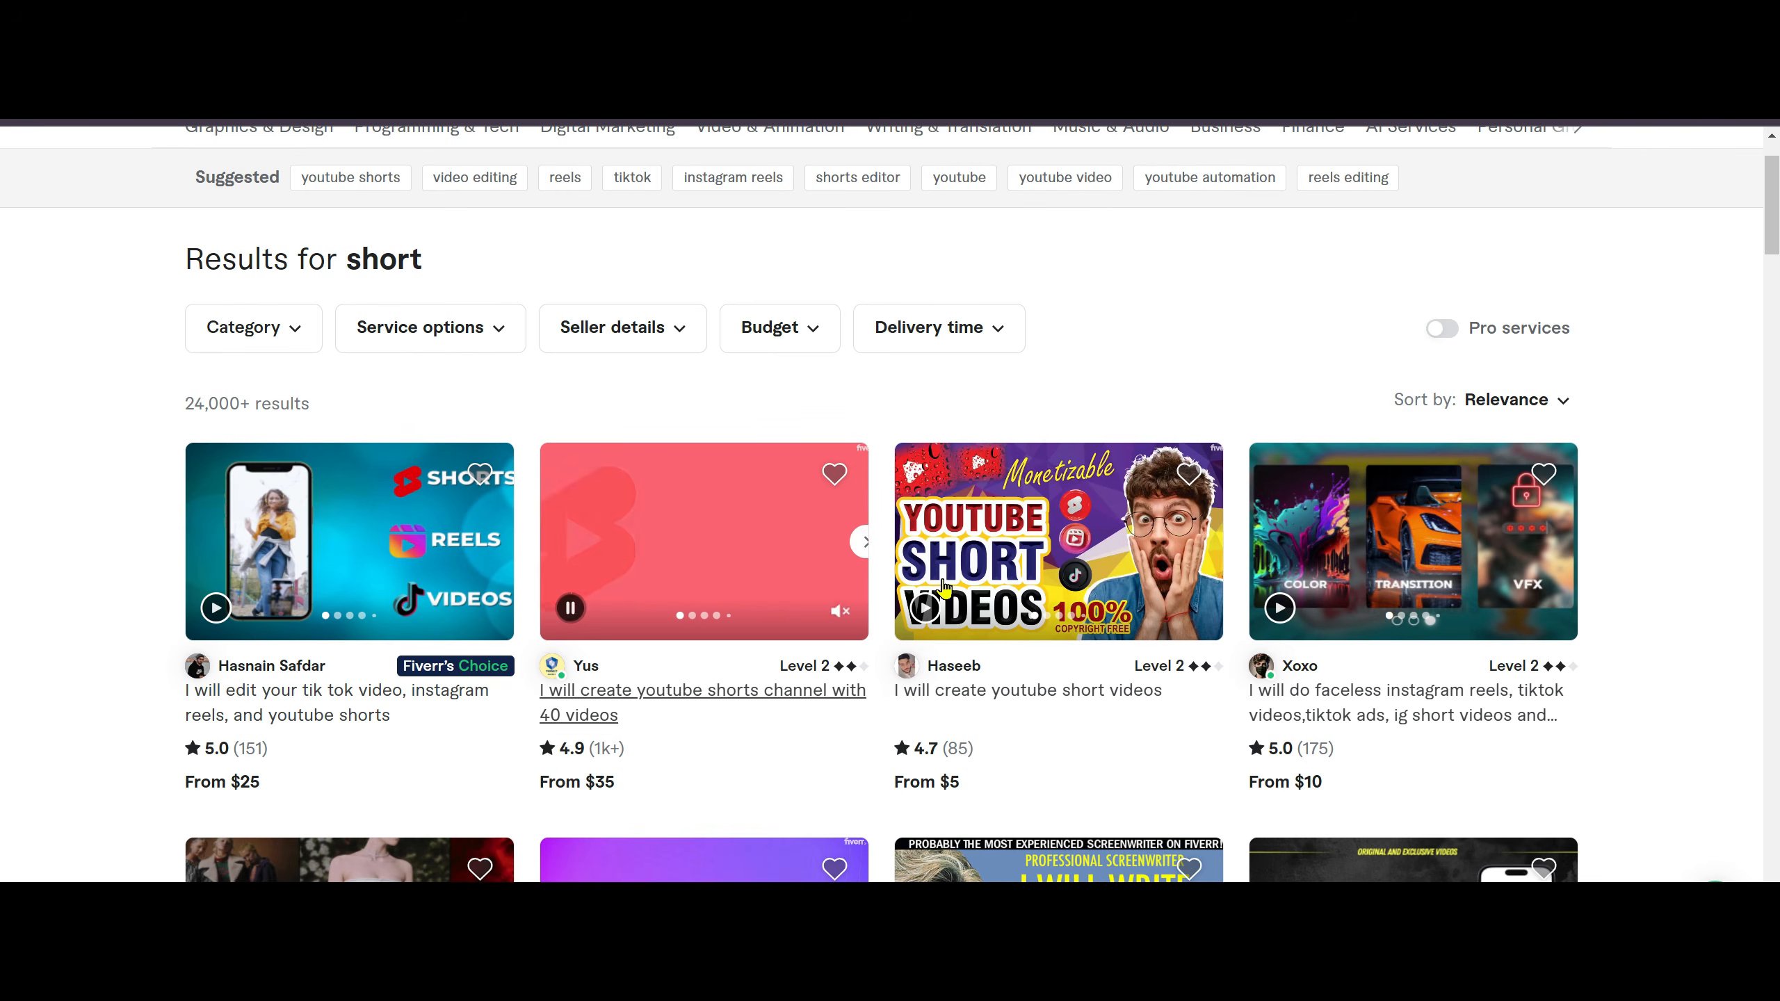
pyautogui.hotkey('alt', 'Right')
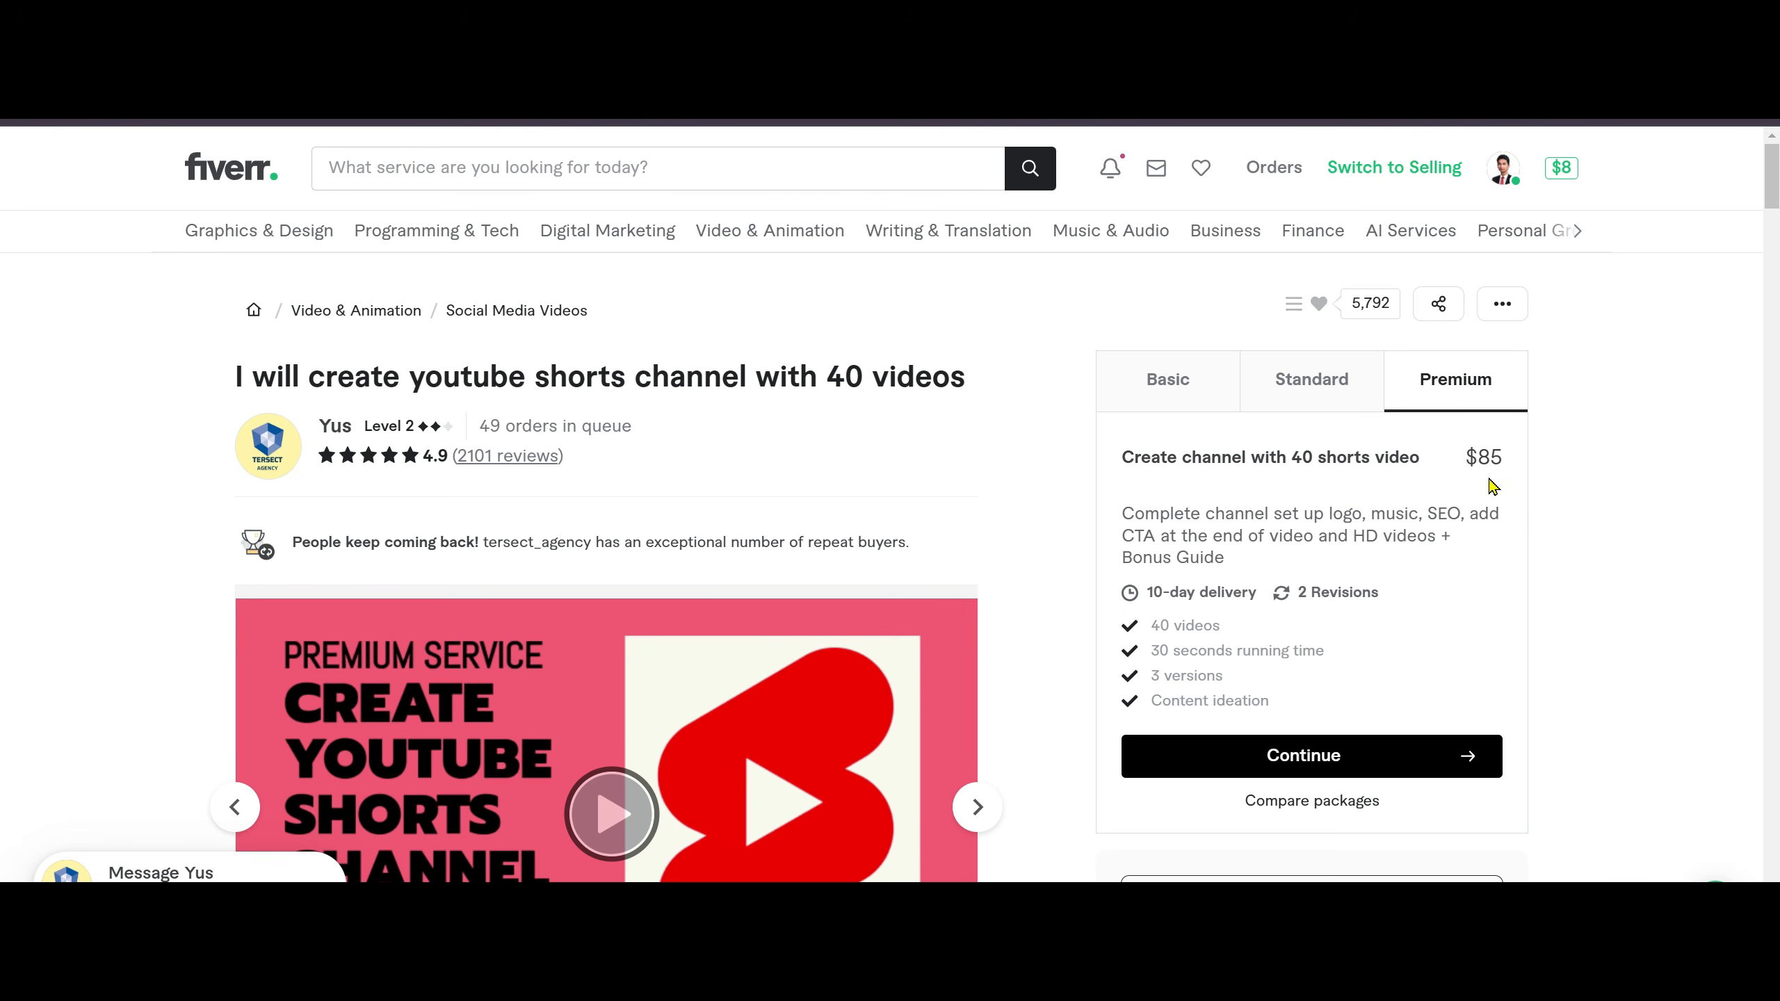
pyautogui.doubleClick(841, 378)
pyautogui.moveTo(902, 367); pyautogui.dragTo(914, 373)
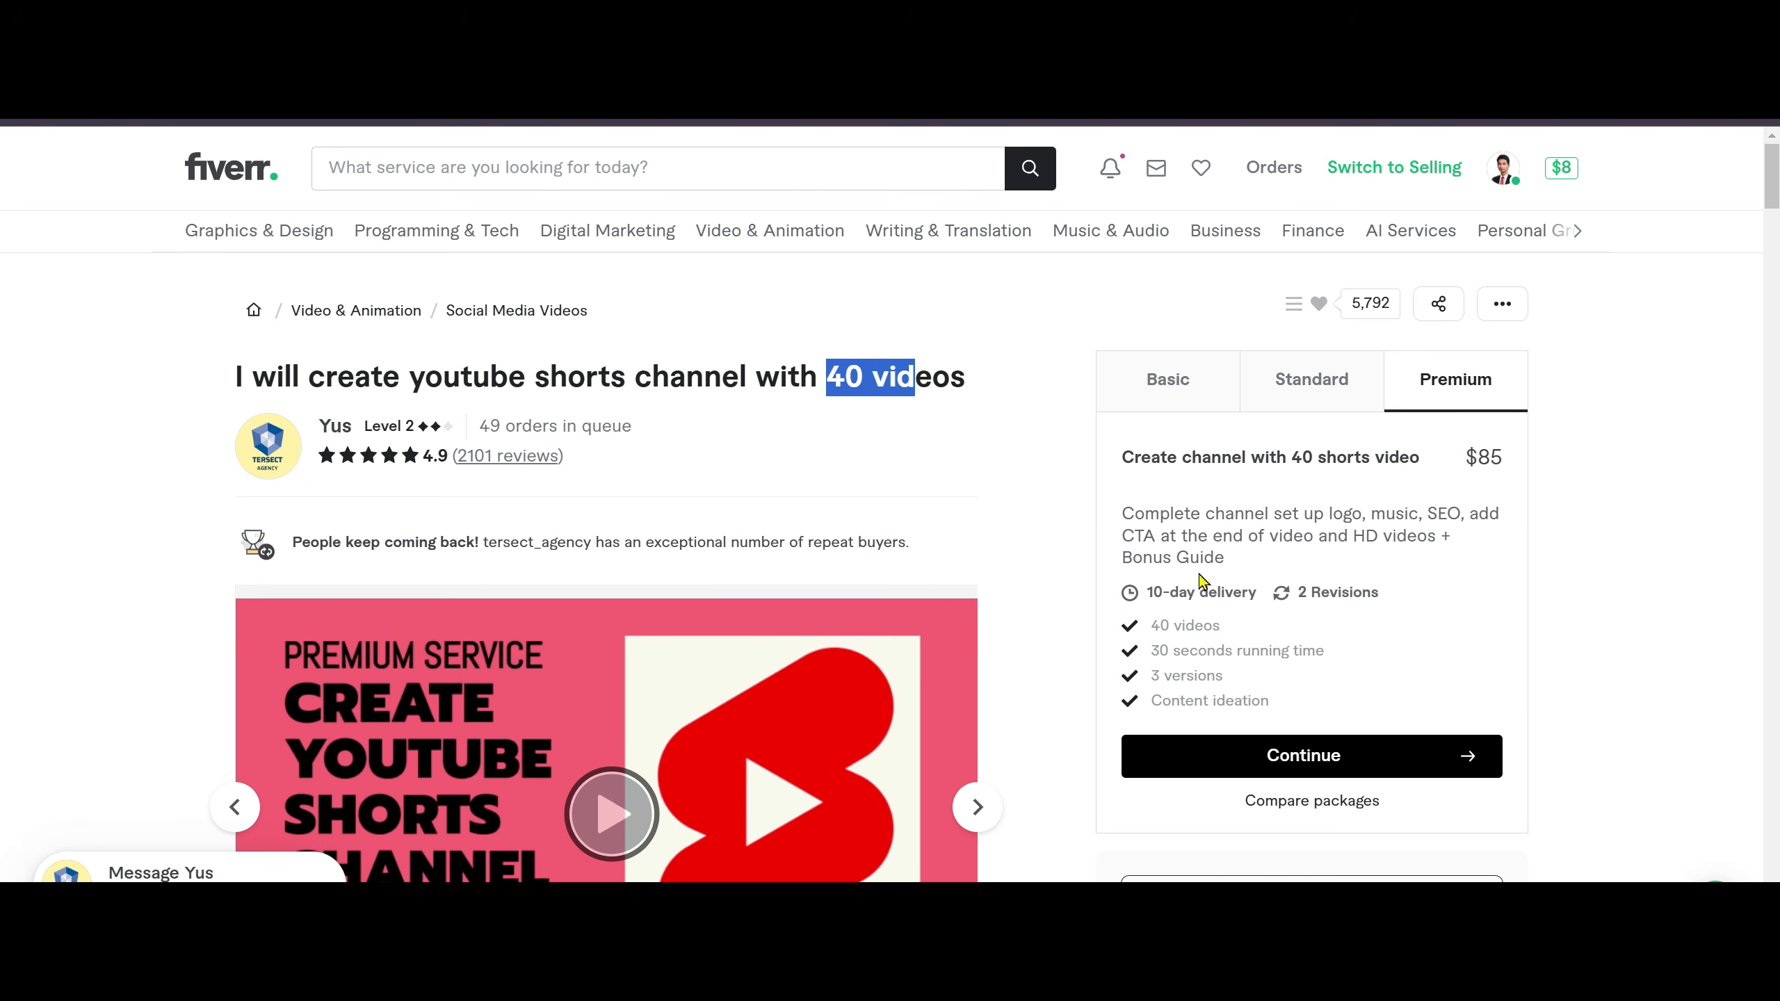
pyautogui.scroll(-1, 1278, 511)
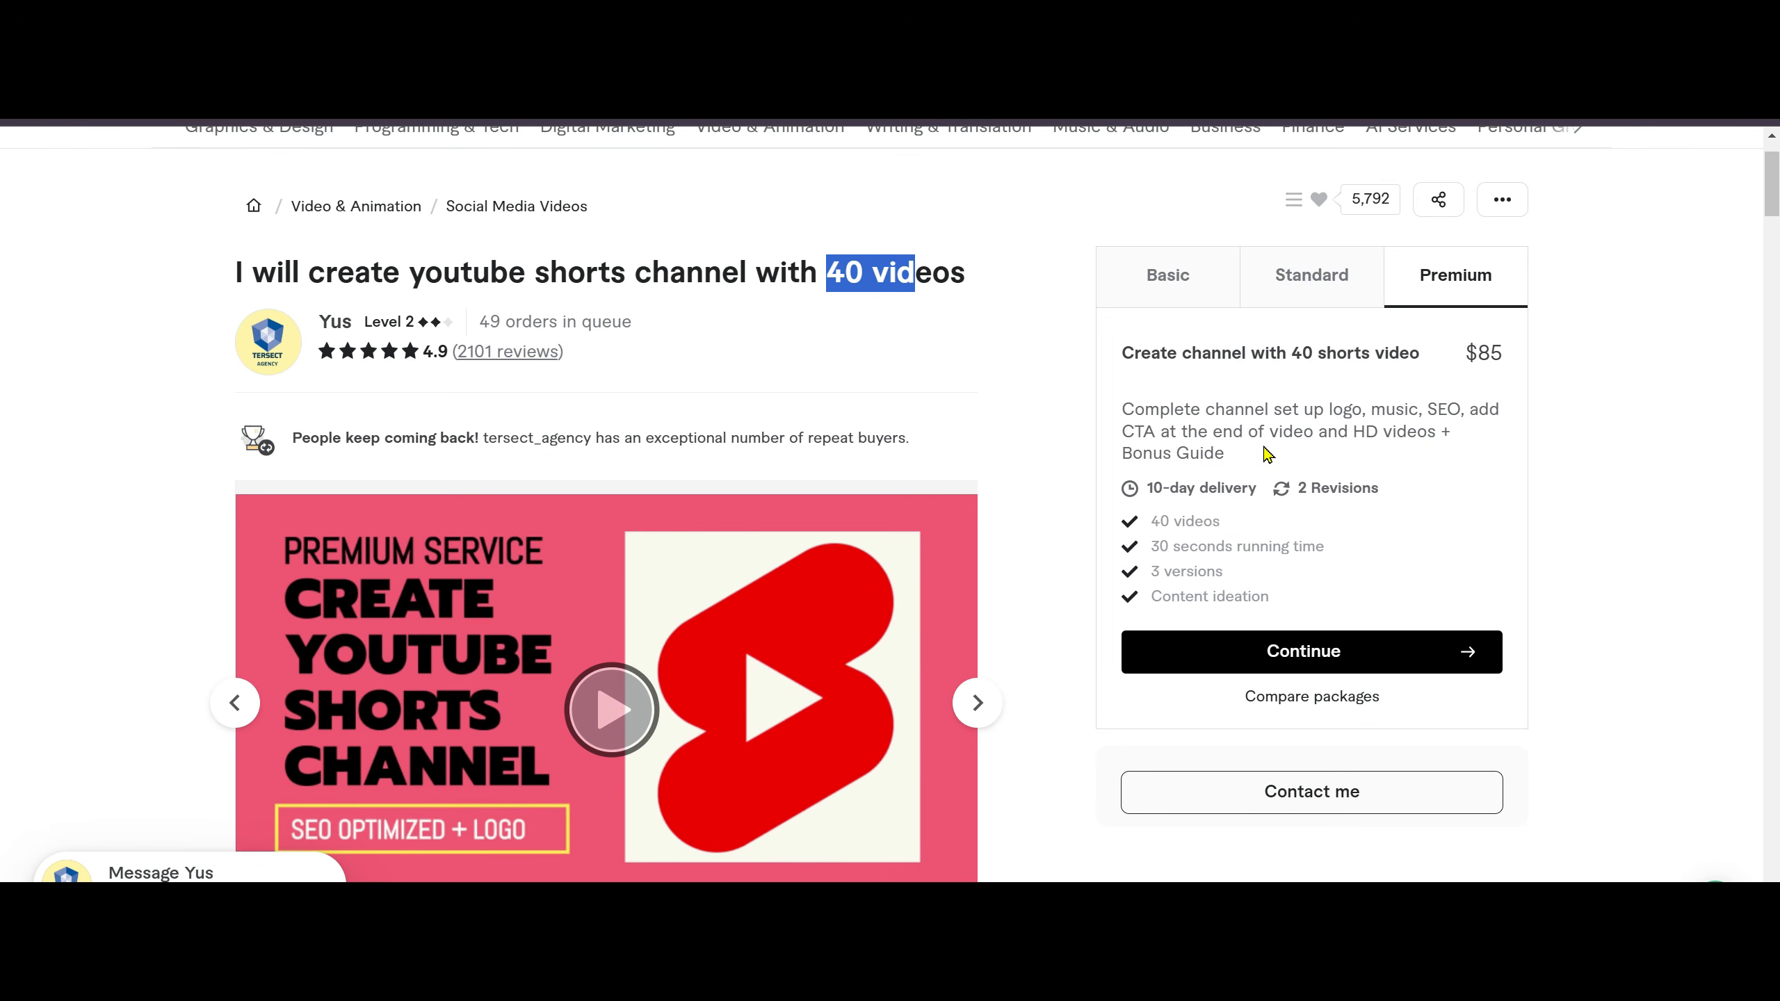
pyautogui.click(945, 322)
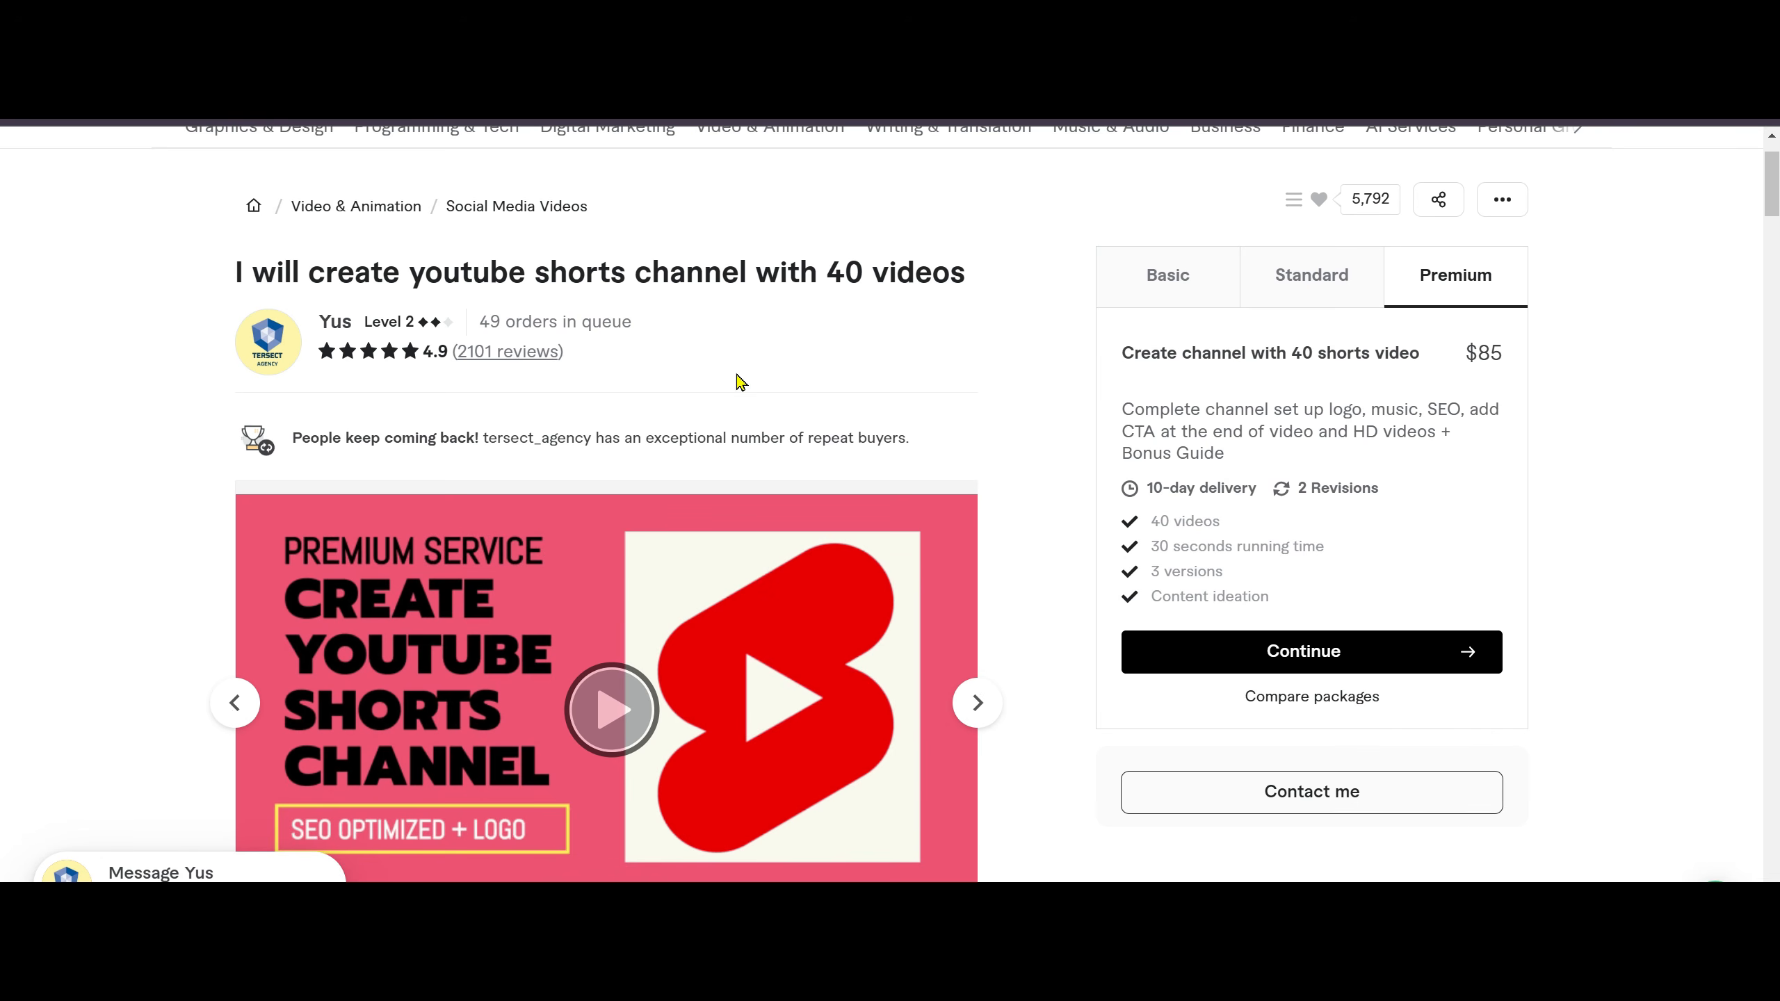
pyautogui.scroll(2, 743, 381)
pyautogui.scroll(-3, 722, 421)
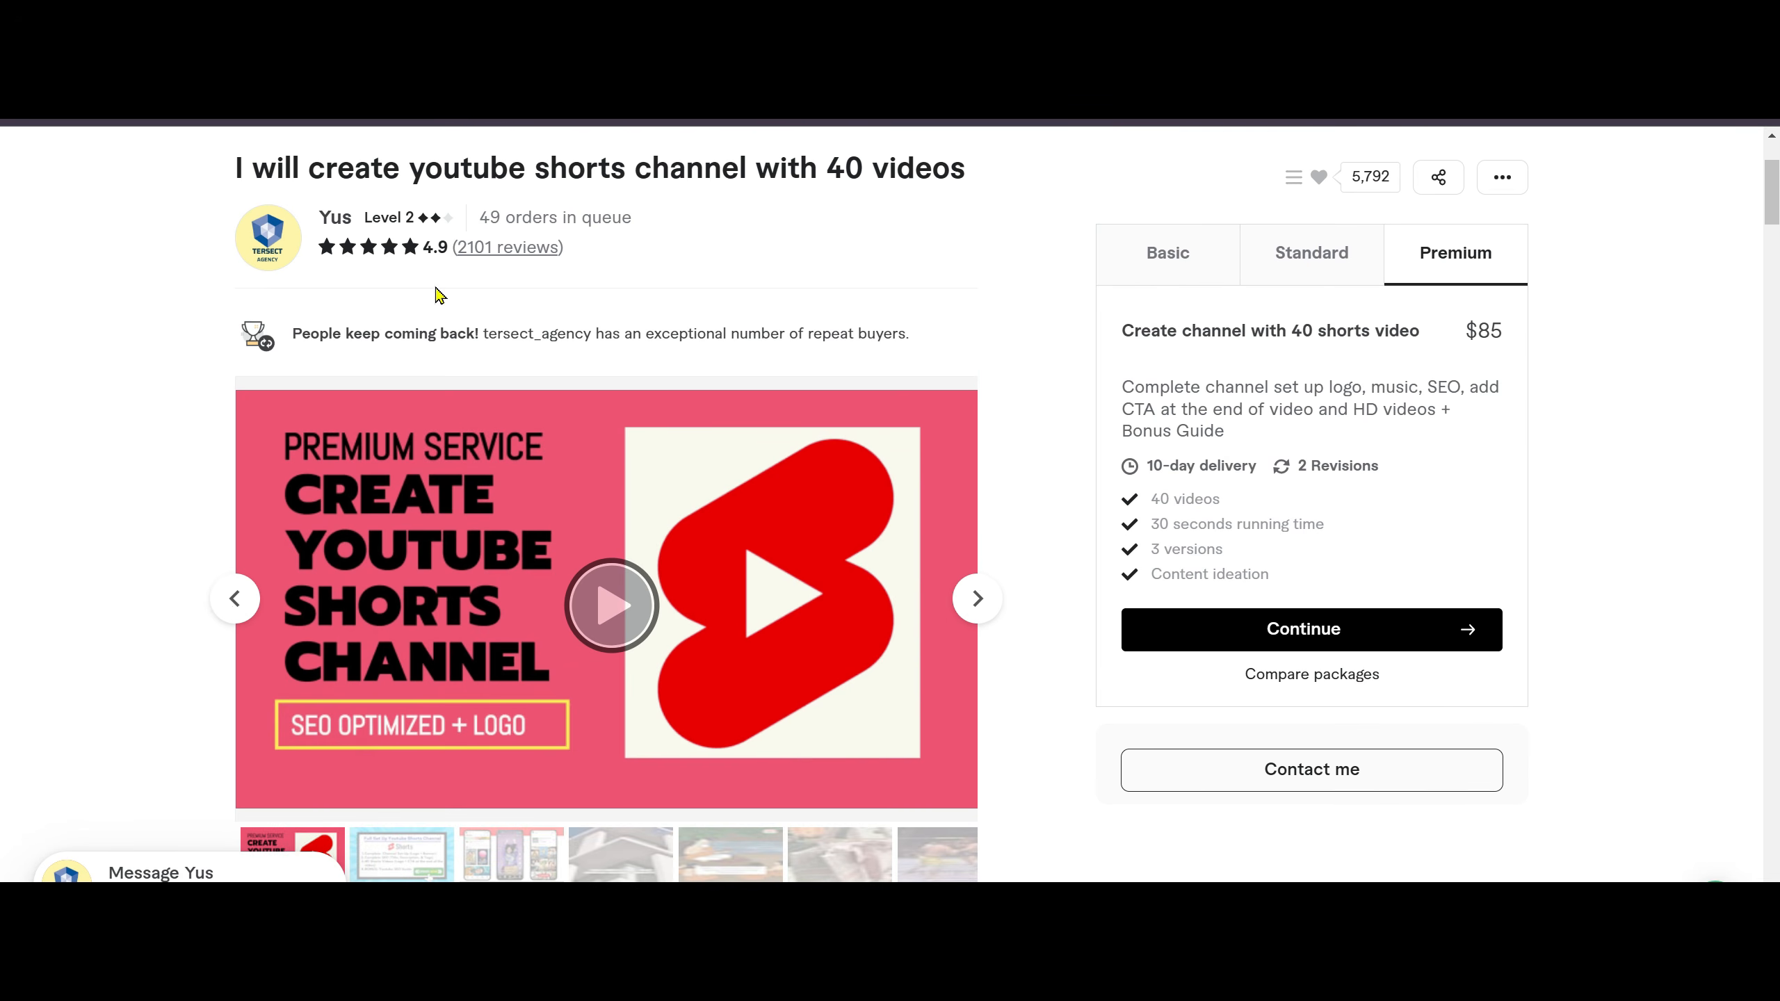
pyautogui.scroll(-3, 648, 350)
pyautogui.scroll(3, 910, 519)
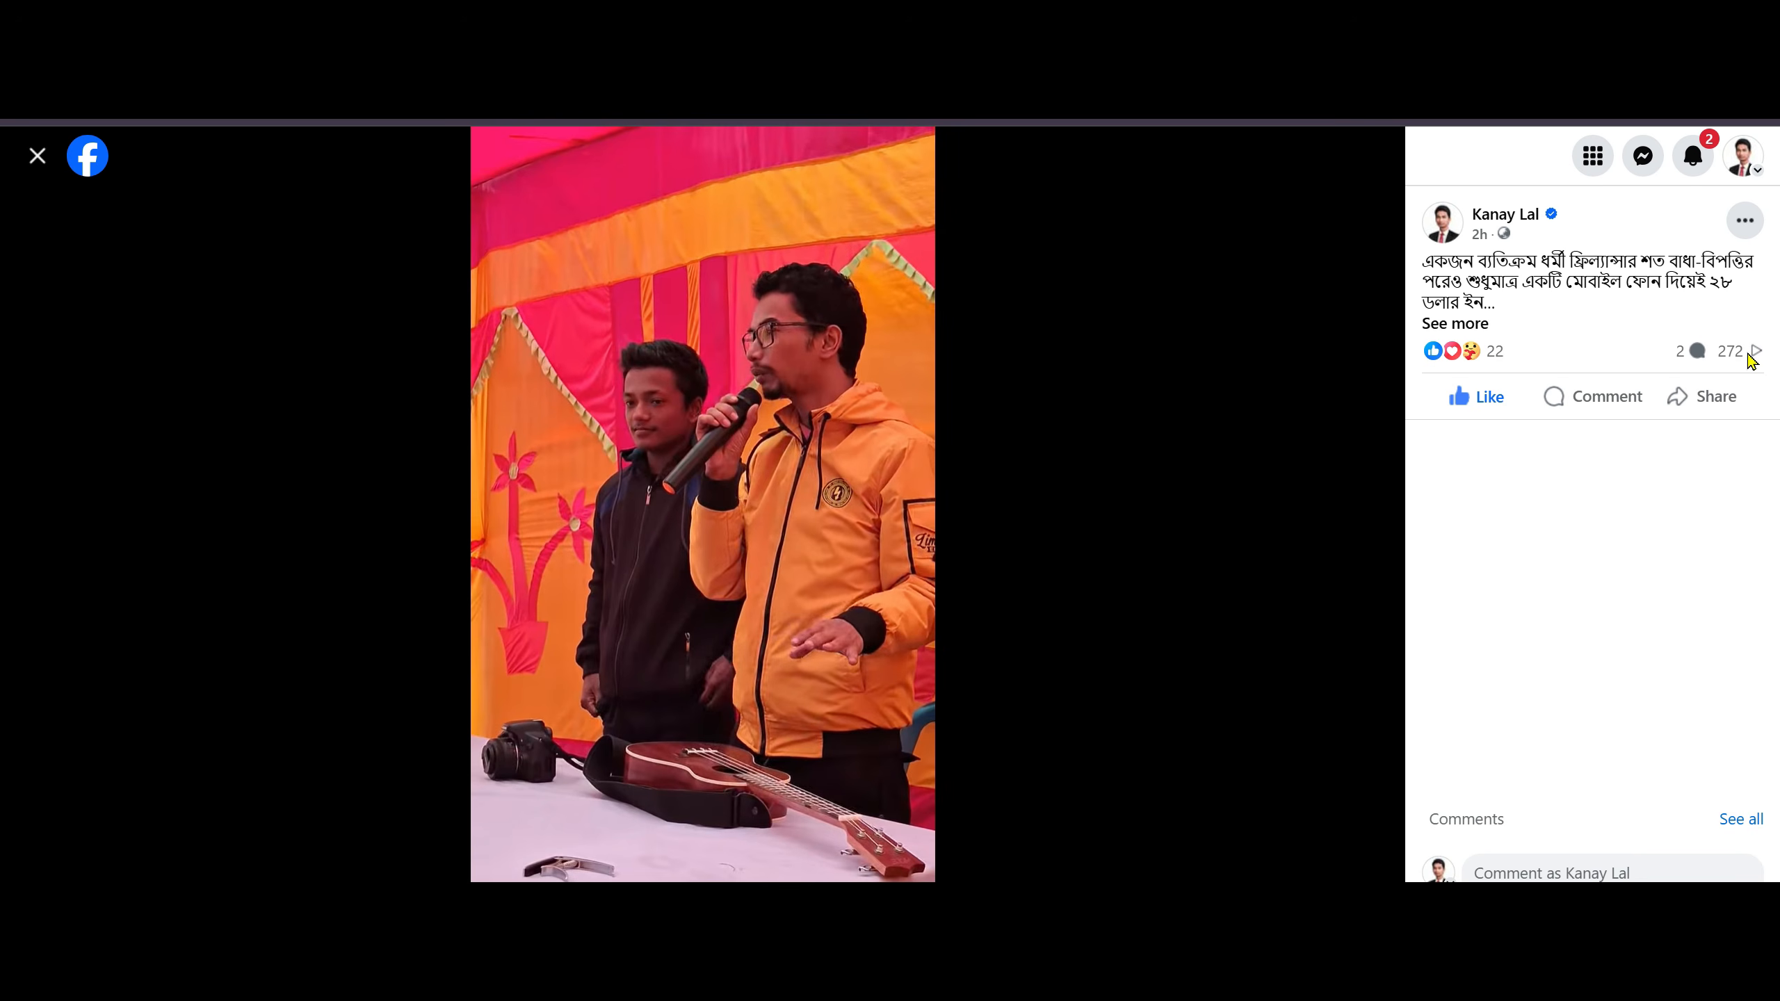
pyautogui.moveTo(1494, 385)
pyautogui.click(1545, 531)
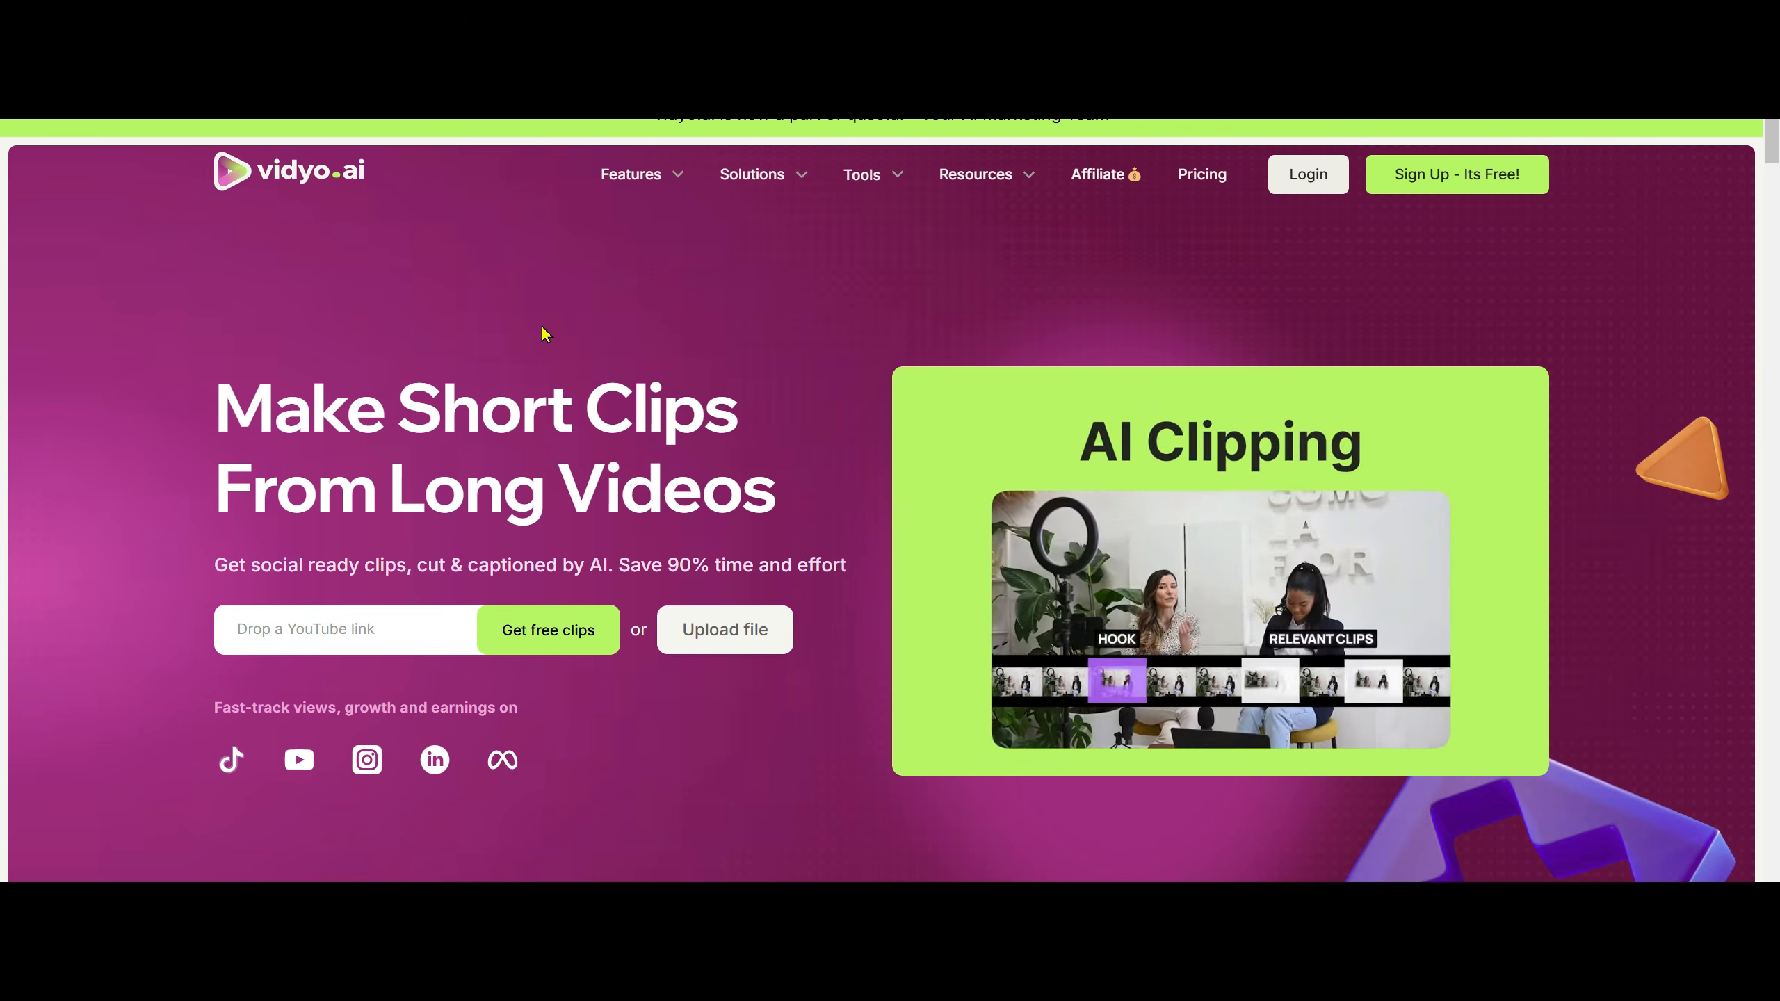
# Log in from the vidyo.ai landing page and look over the AI tools and recent projects on the home dashboard.
pyautogui.click(282, 623)
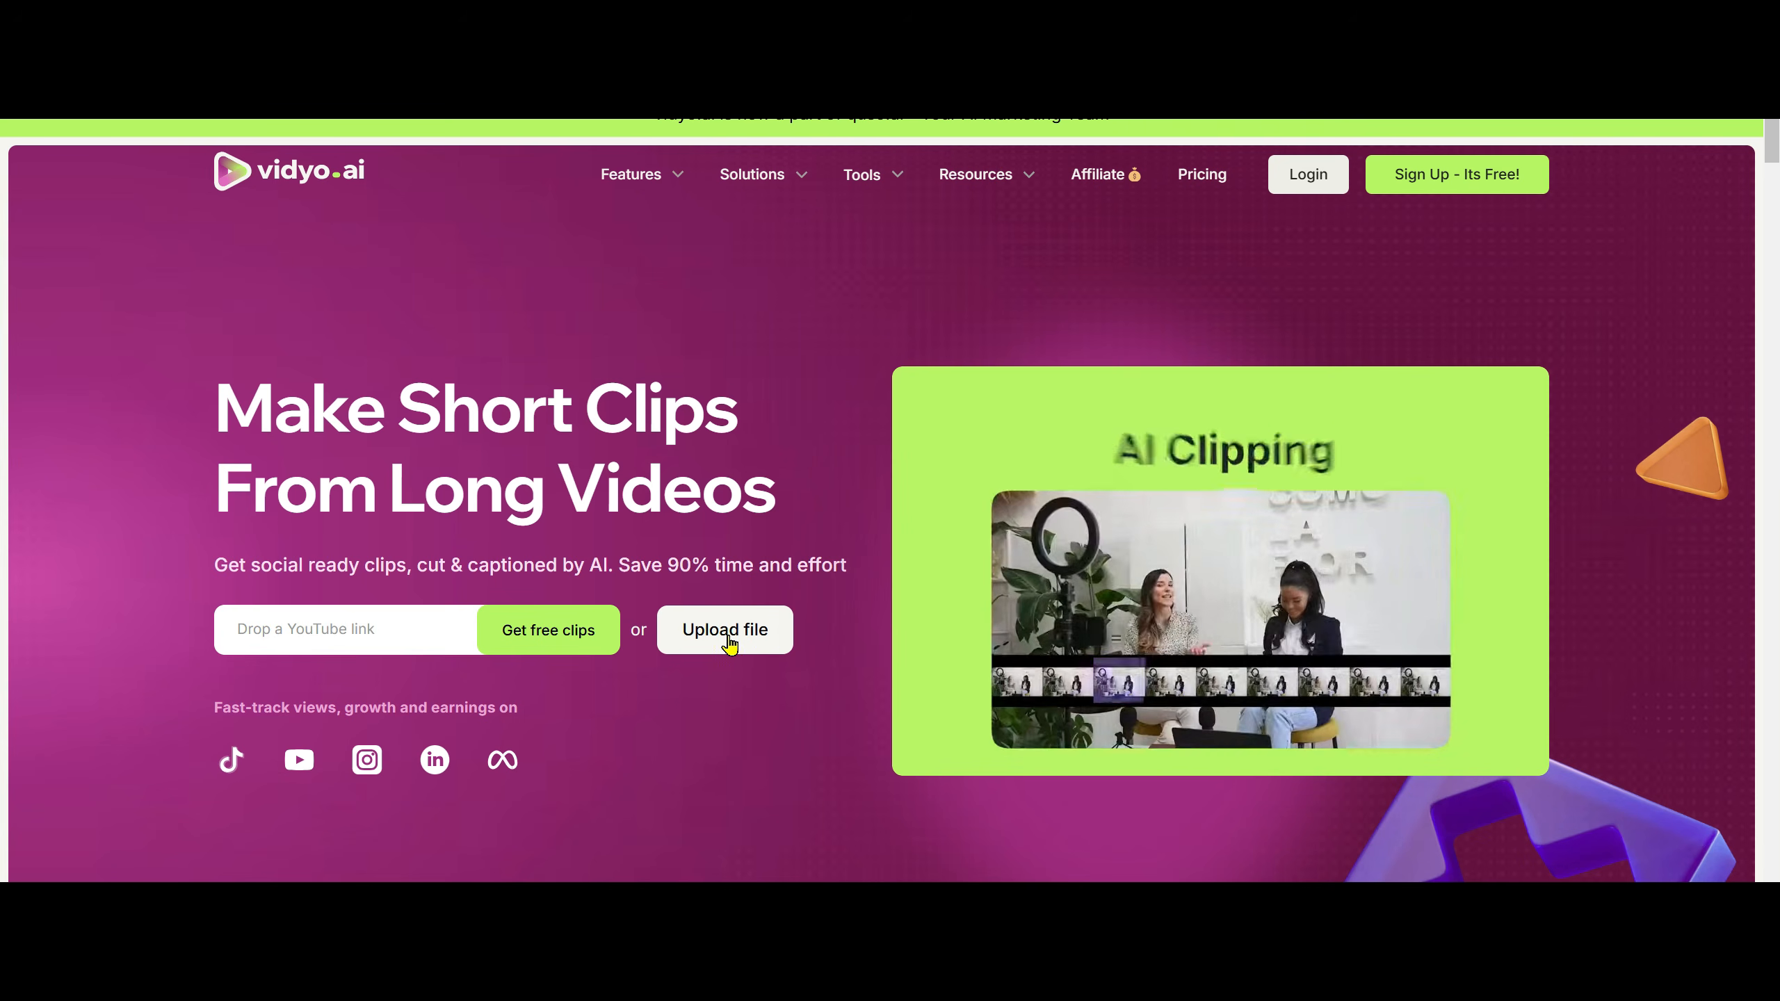
pyautogui.click(1311, 177)
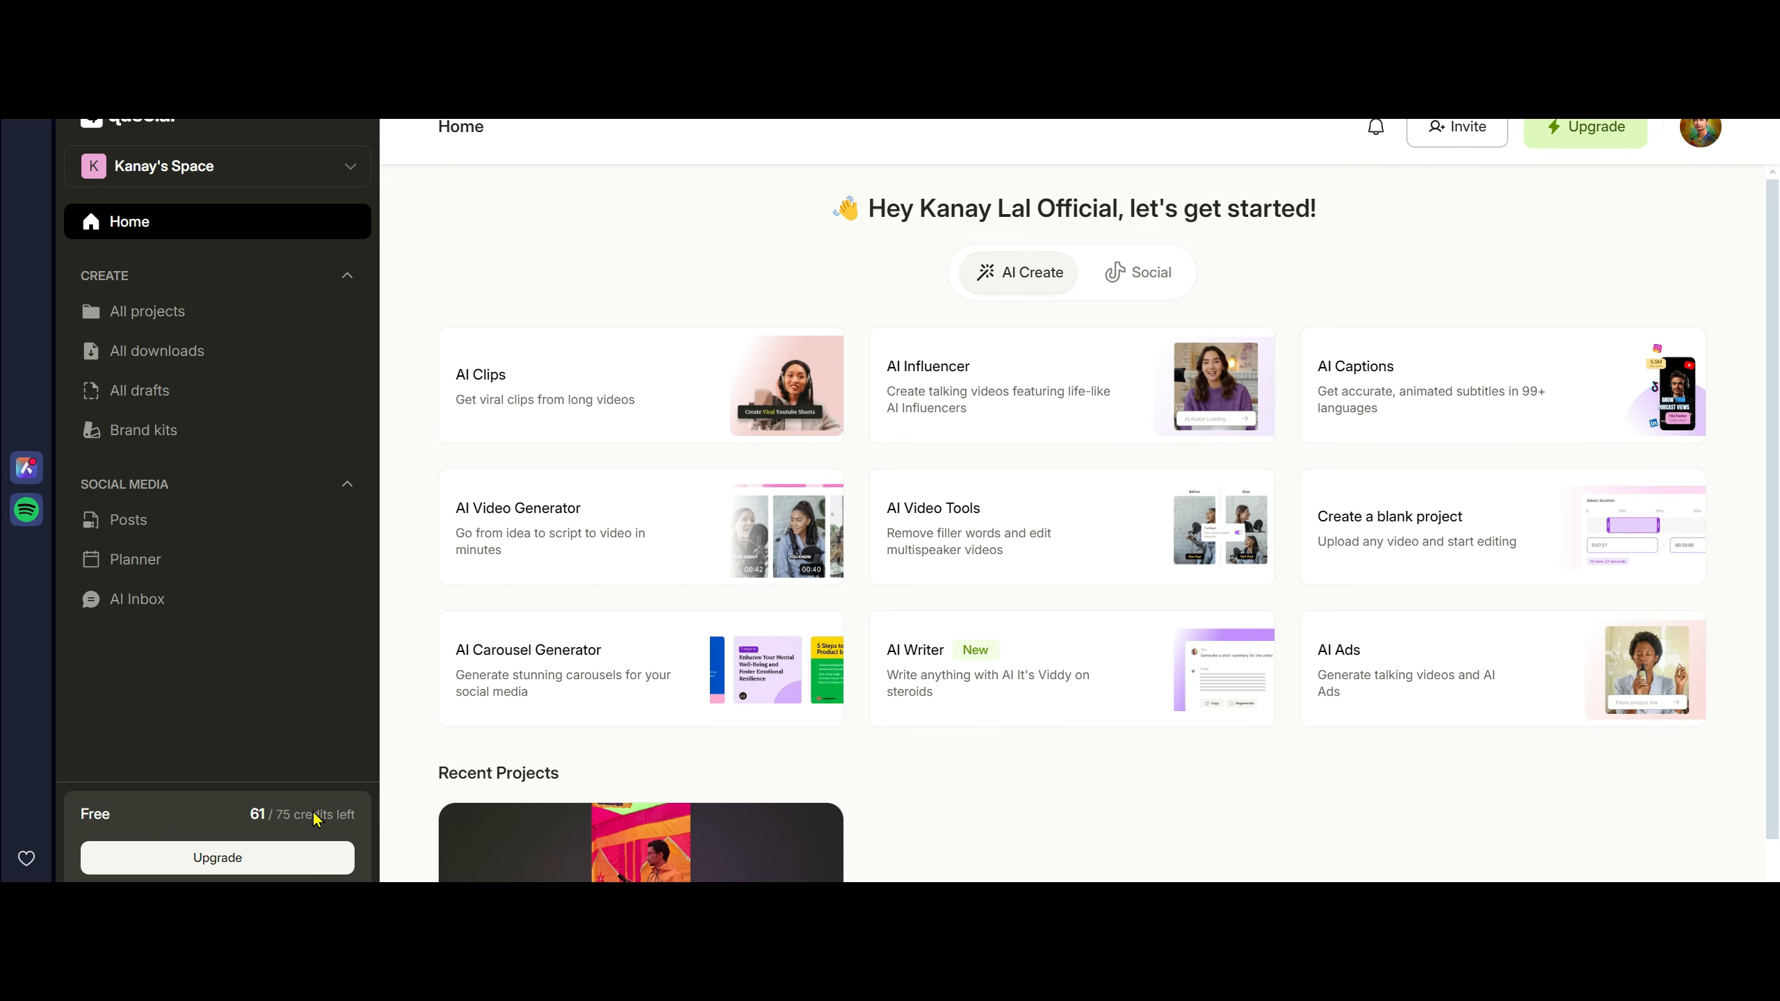
pyautogui.scroll(-2, 881, 842)
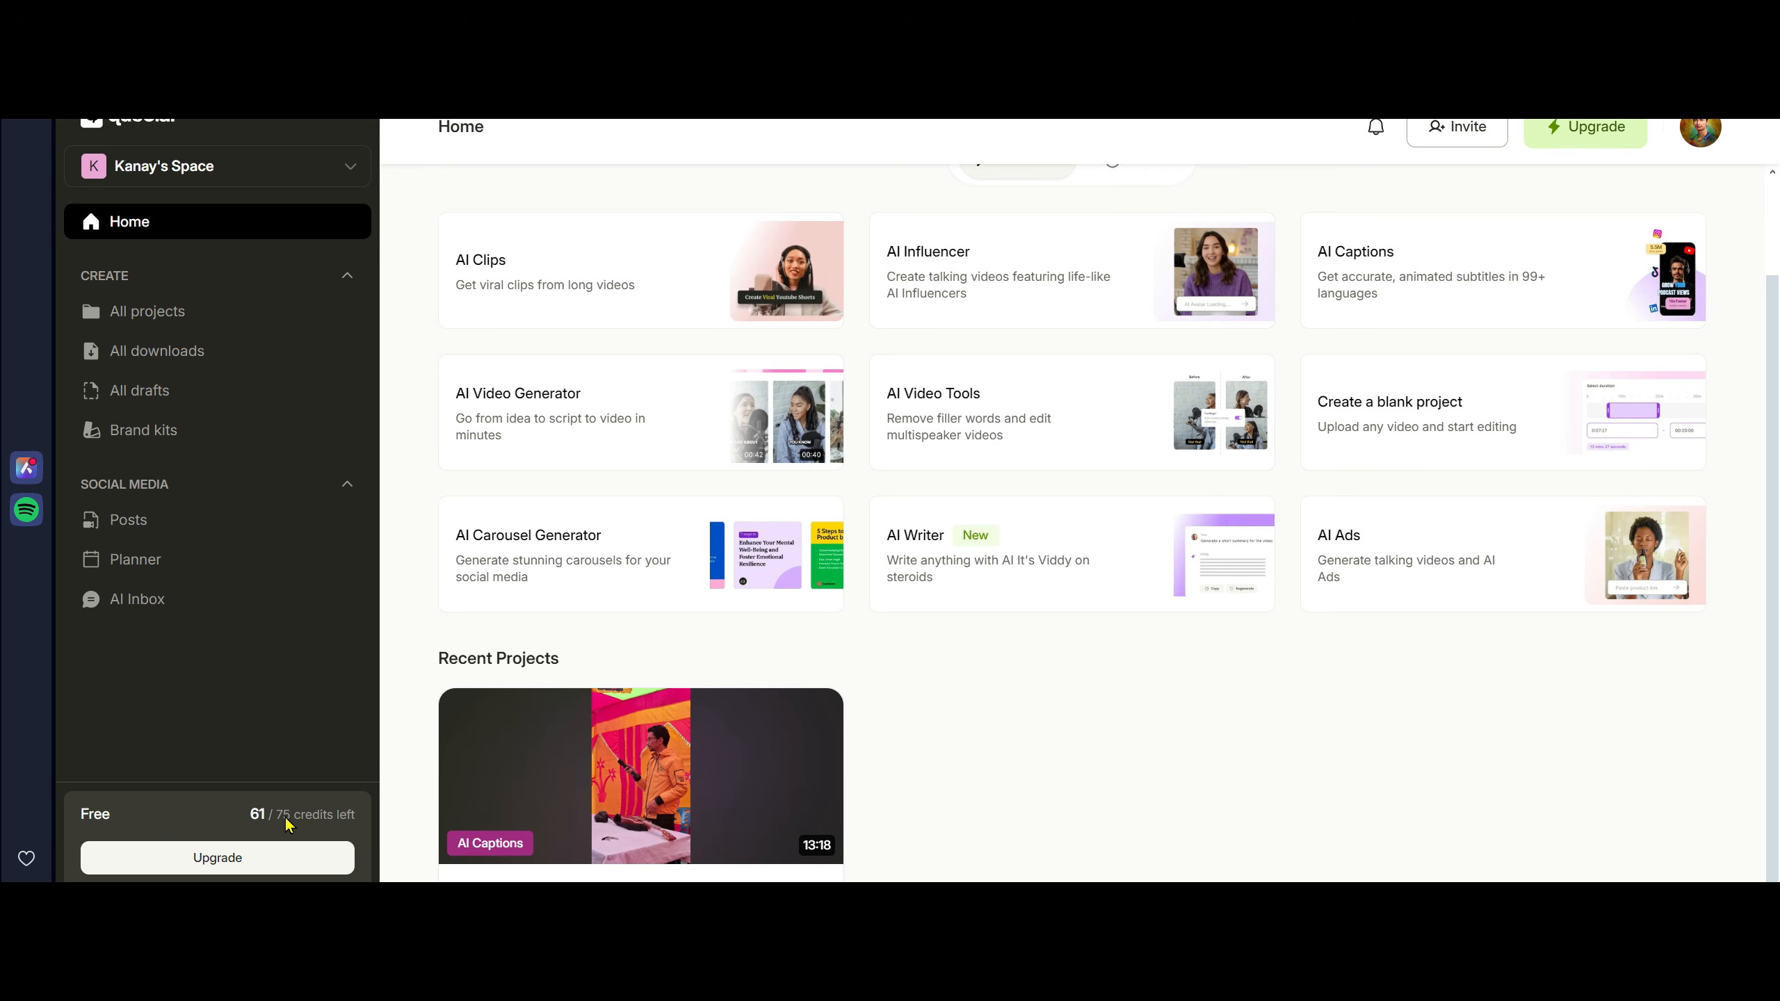
pyautogui.scroll(2, 1135, 758)
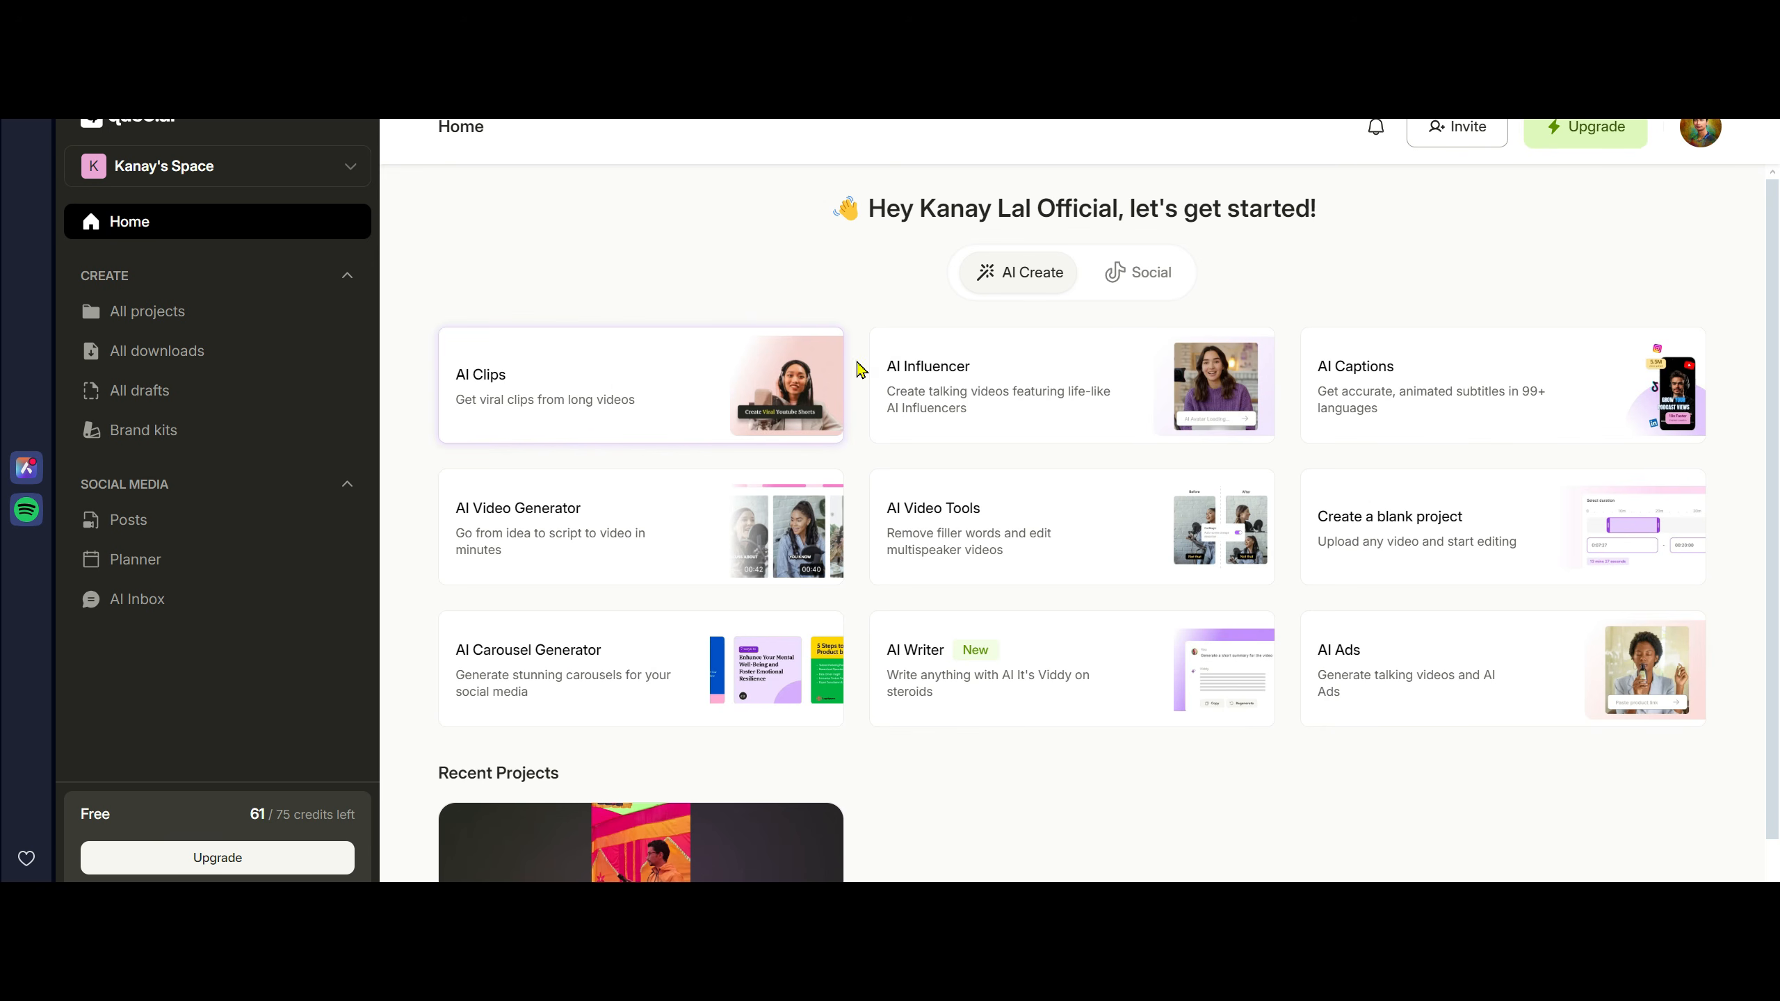
# Start an AI Clips project and upload the locally stored video whose file name begins with AQNYrmTzq.
pyautogui.click(666, 387)
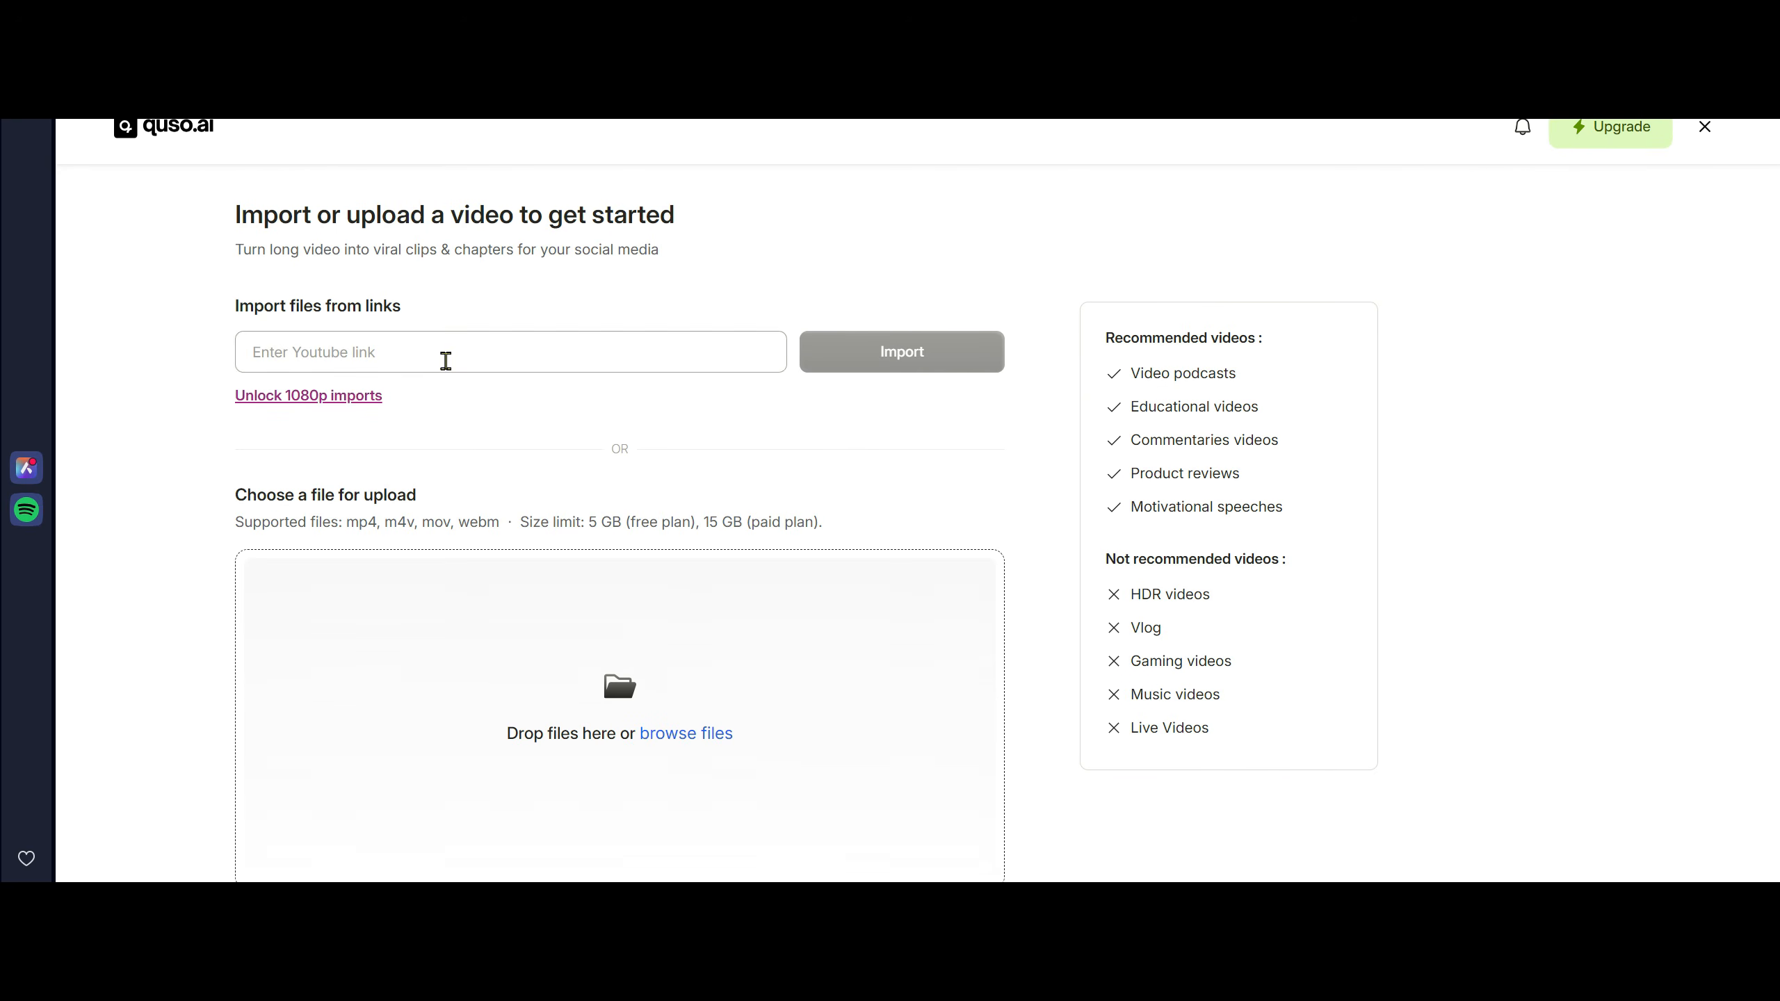
pyautogui.click(421, 355)
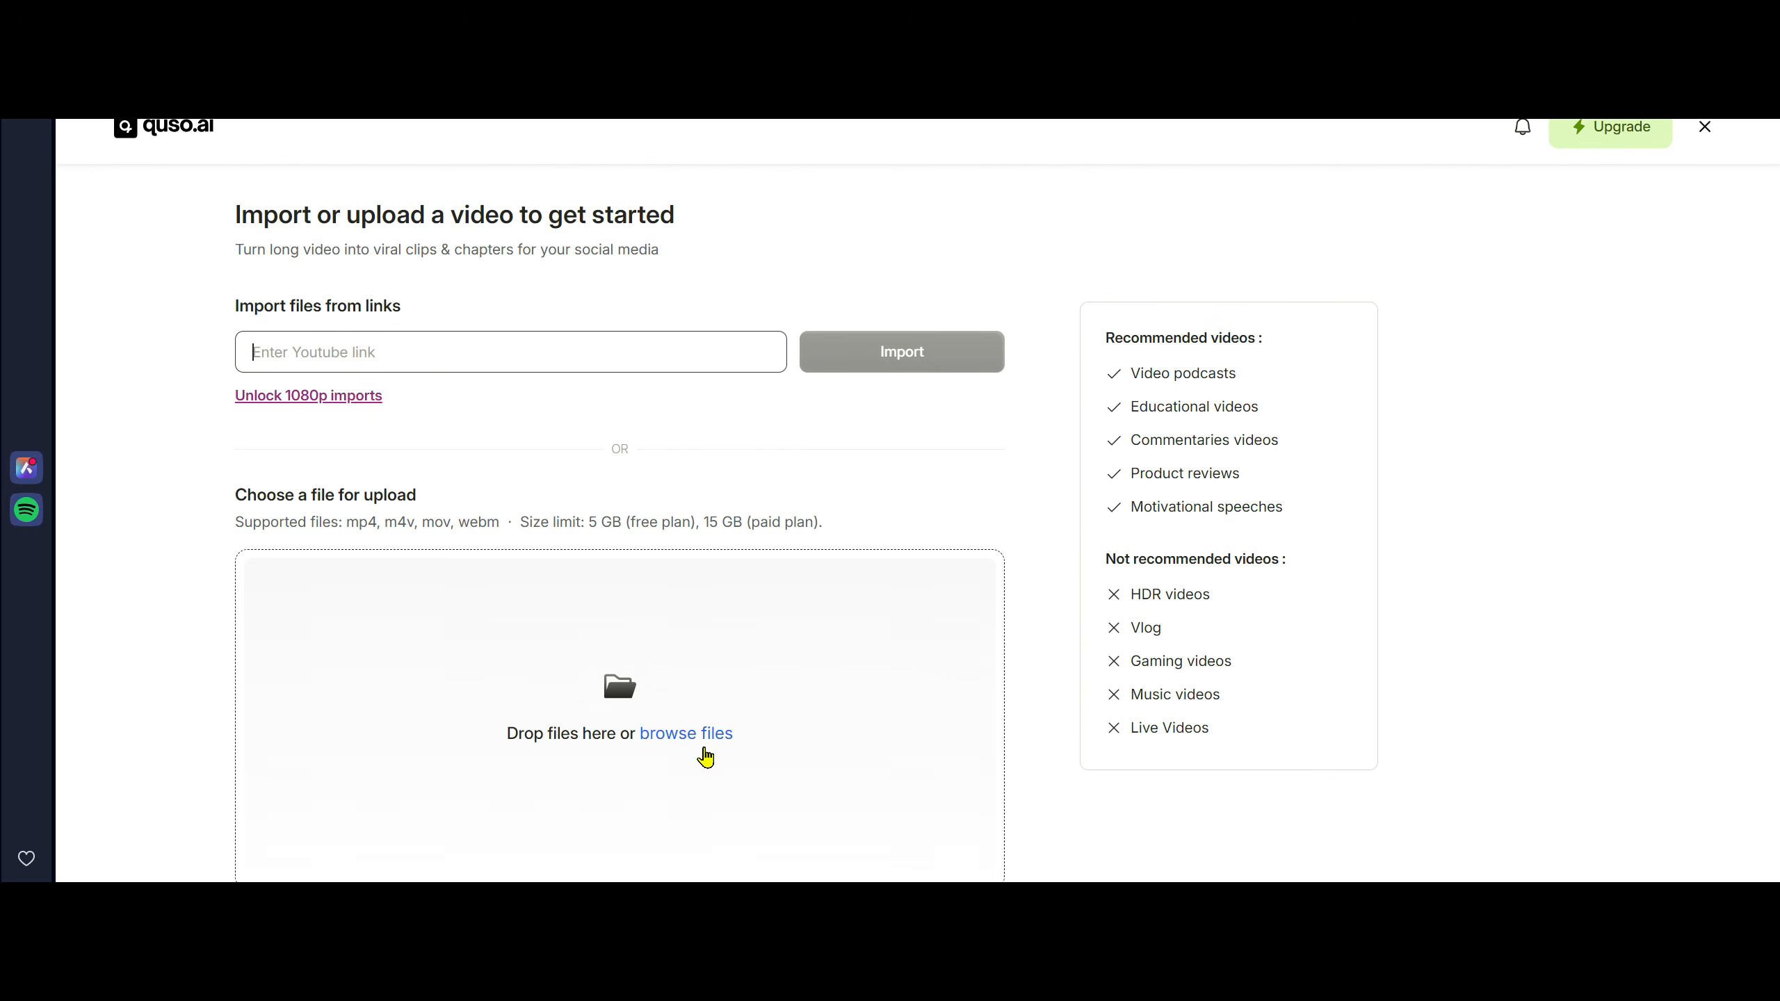
pyautogui.click(699, 738)
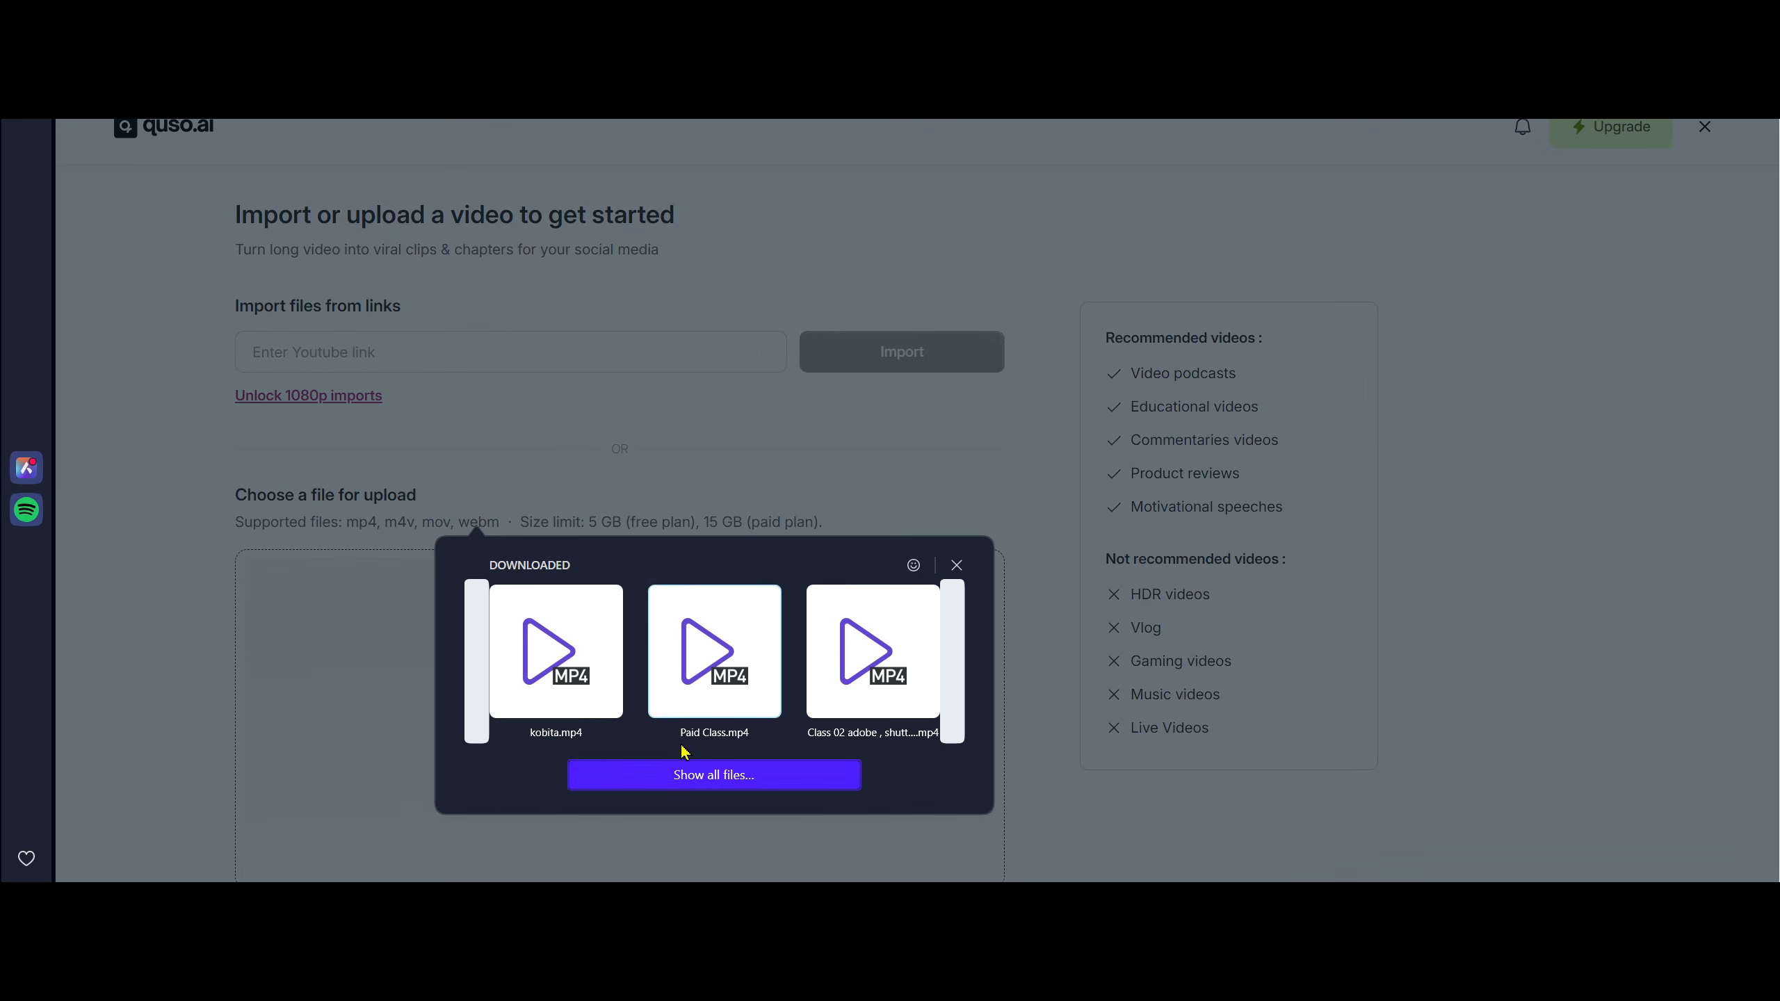
pyautogui.click(723, 771)
pyautogui.doubleClick(712, 178)
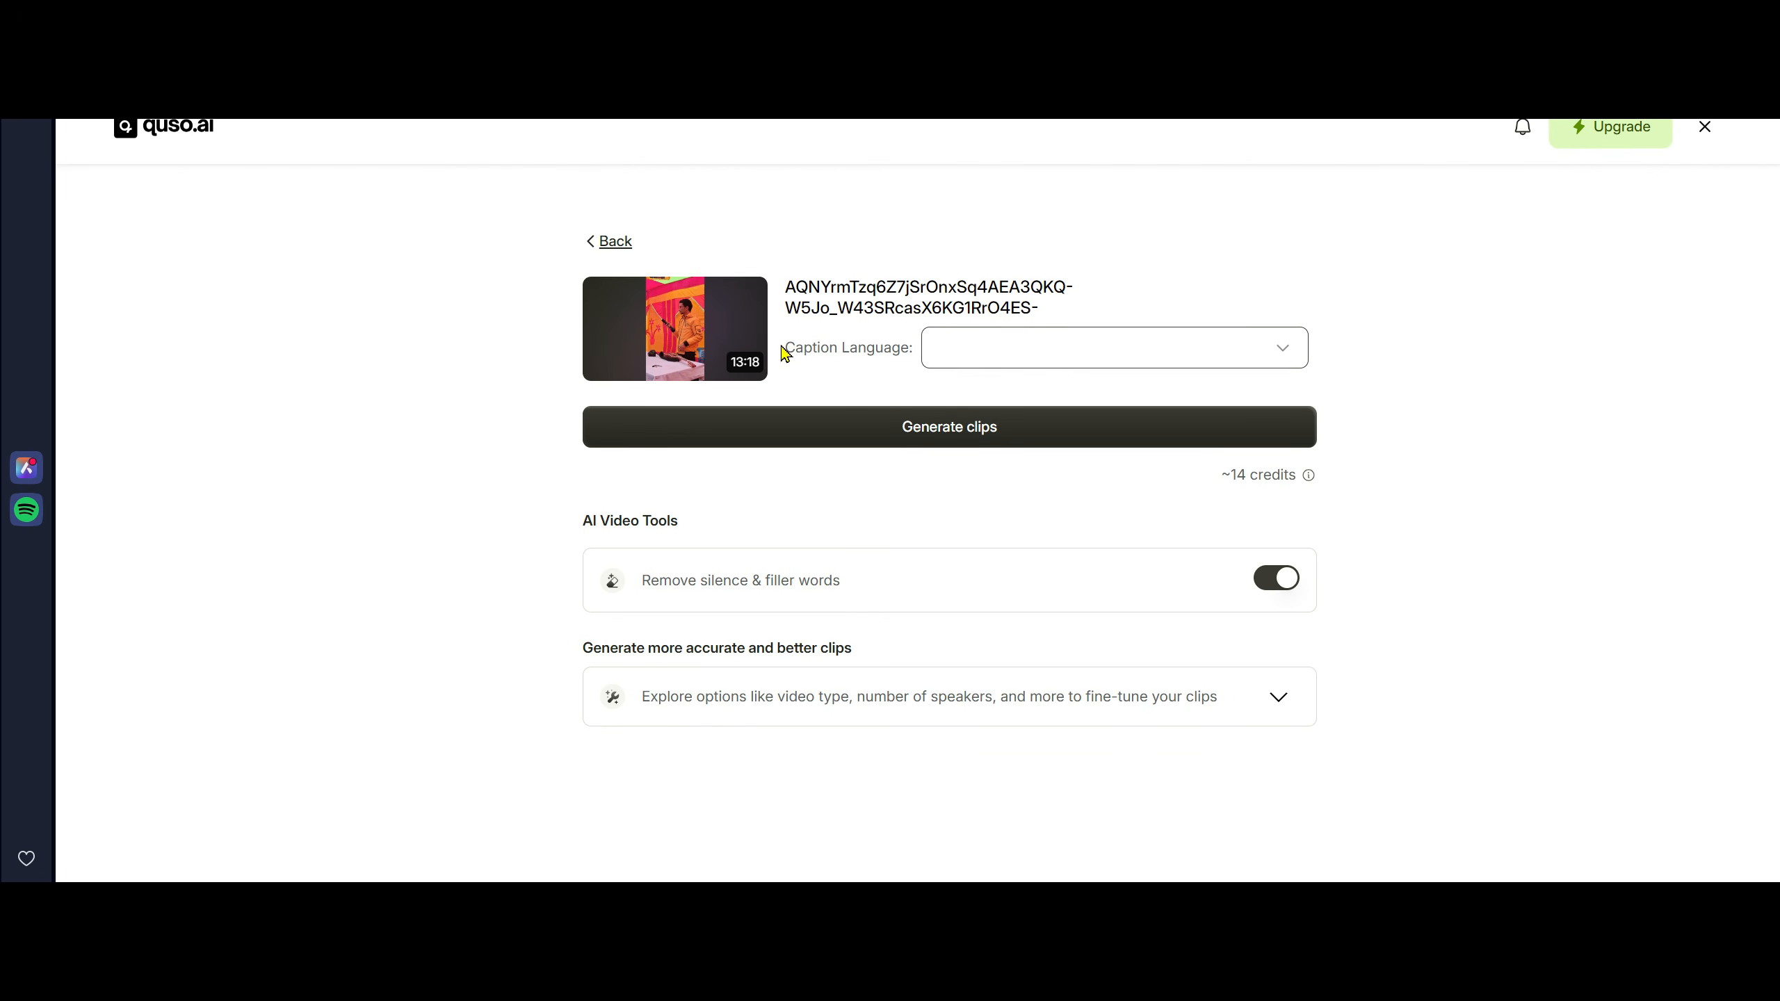
# Look through the caption languages available for the uploaded video, from English (Global) to Vietnamese.
pyautogui.click(1007, 357)
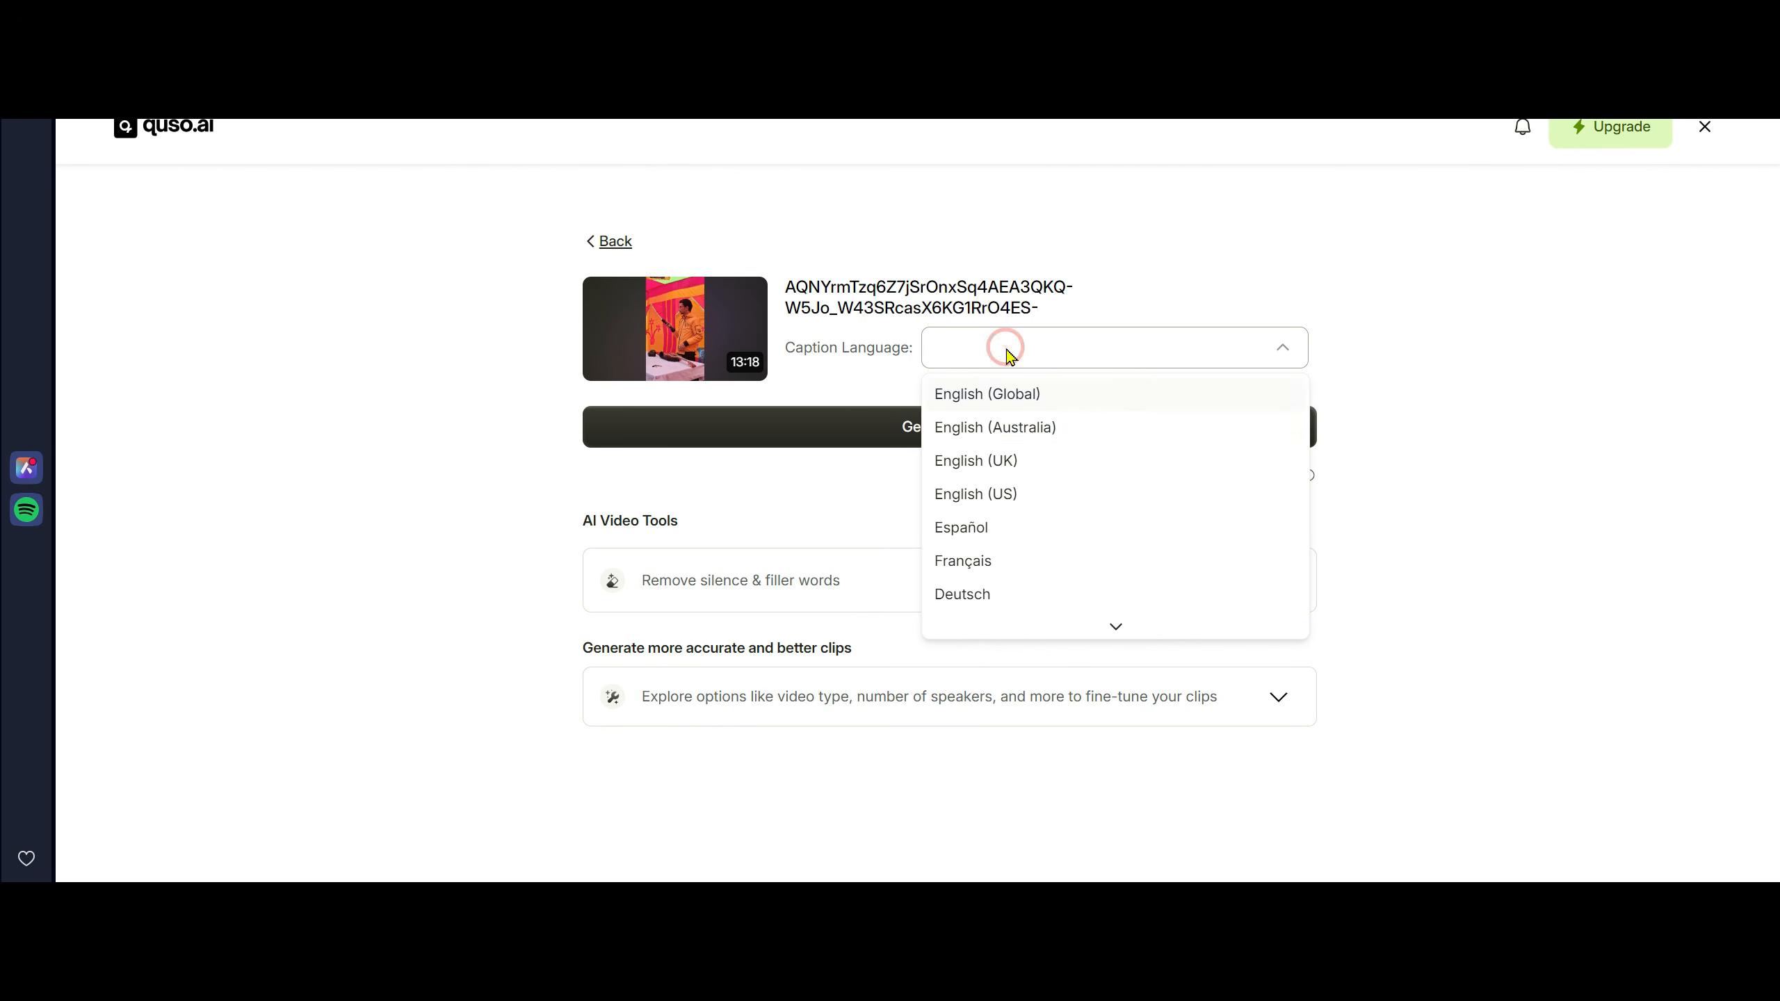
pyautogui.scroll(-5, 1070, 570)
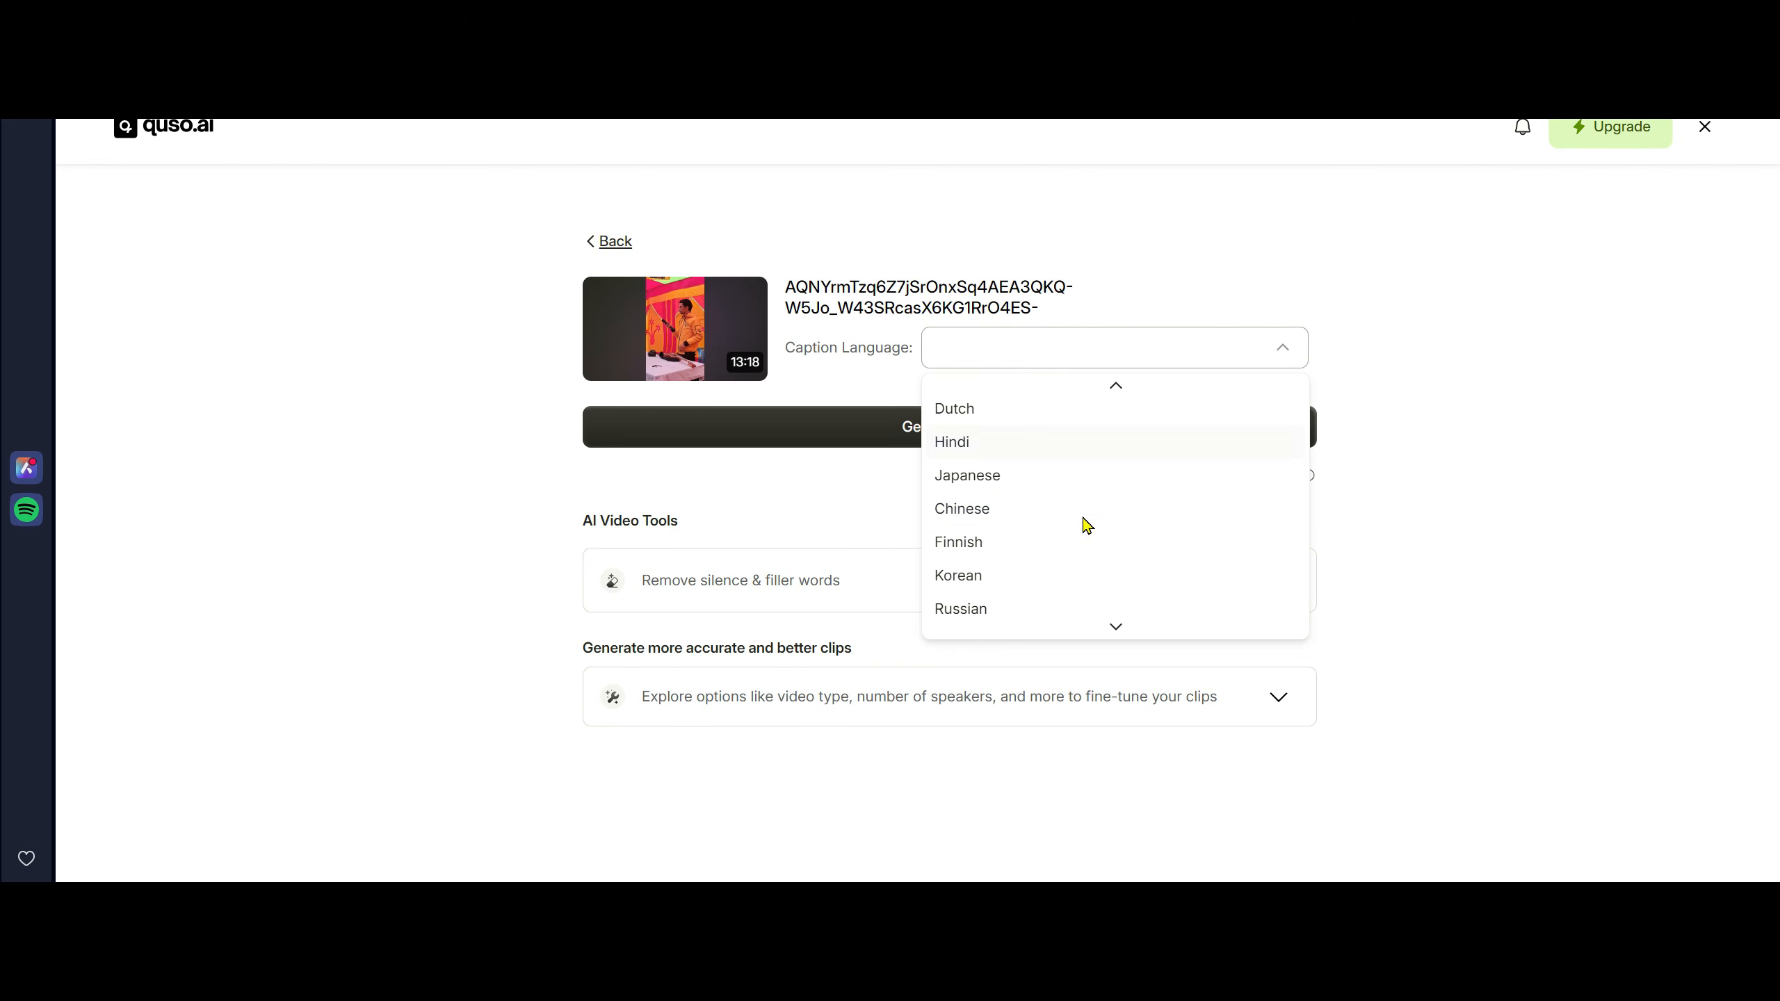
pyautogui.scroll(-3, 1055, 492)
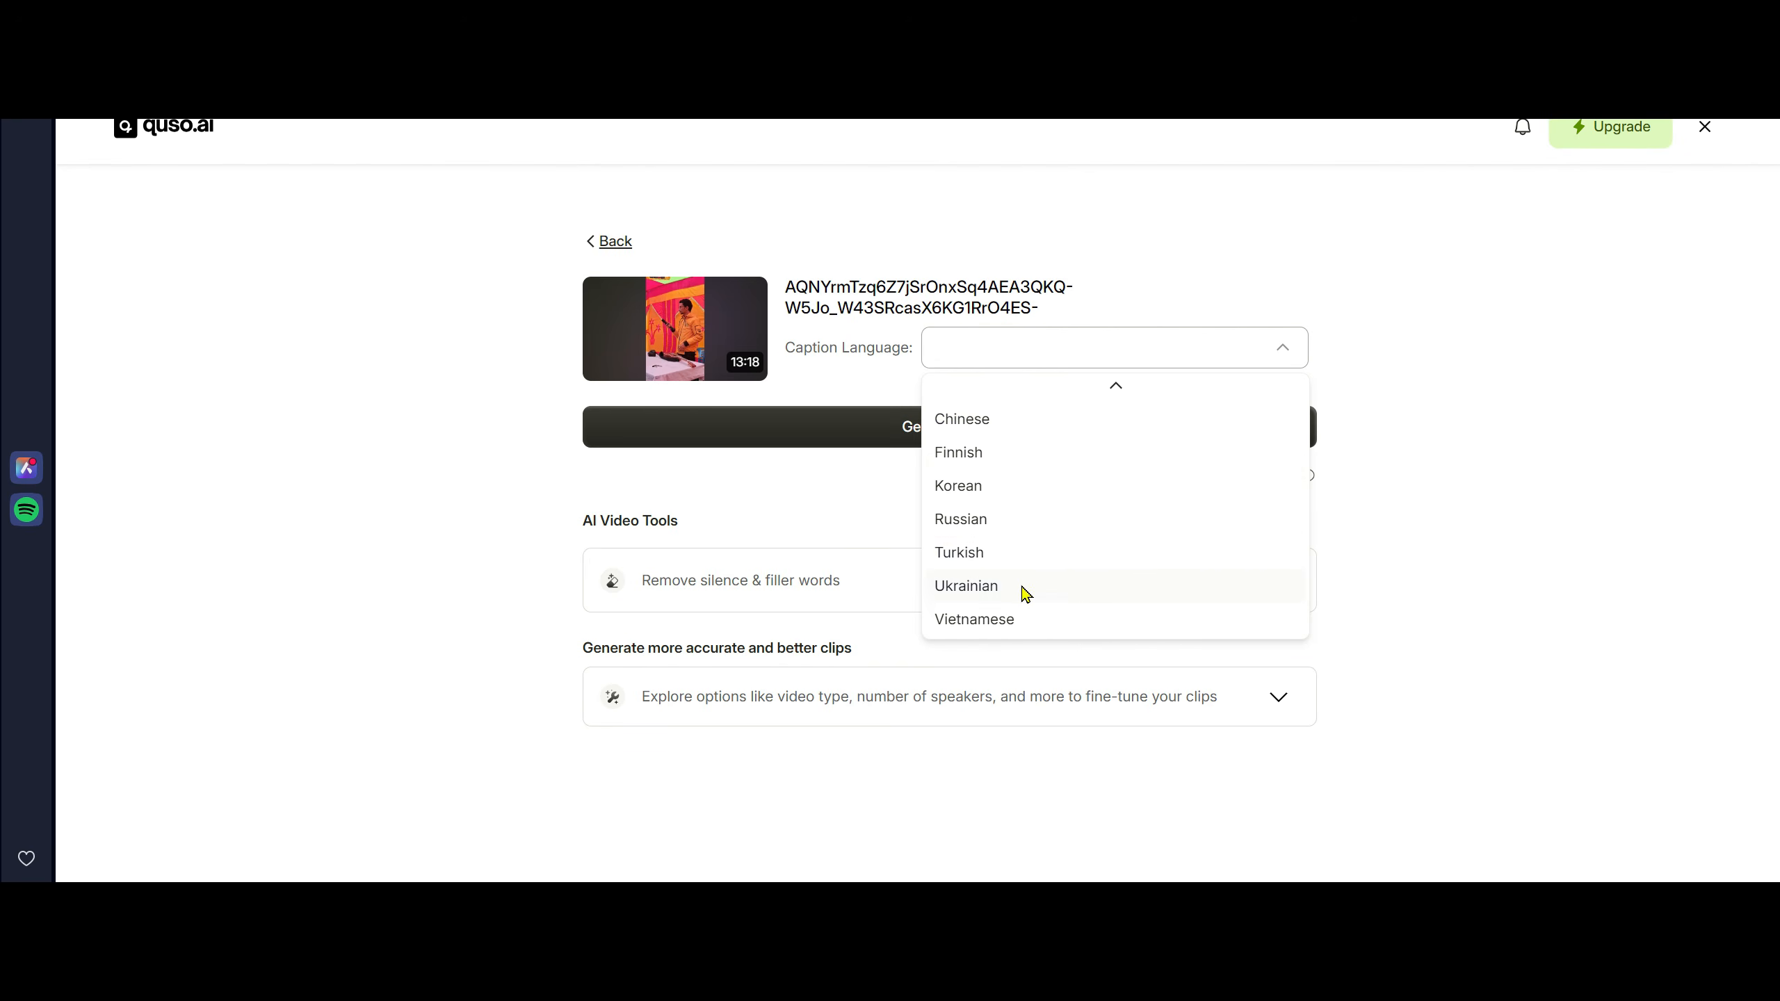
pyautogui.scroll(5, 1020, 592)
pyautogui.scroll(5, 1029, 522)
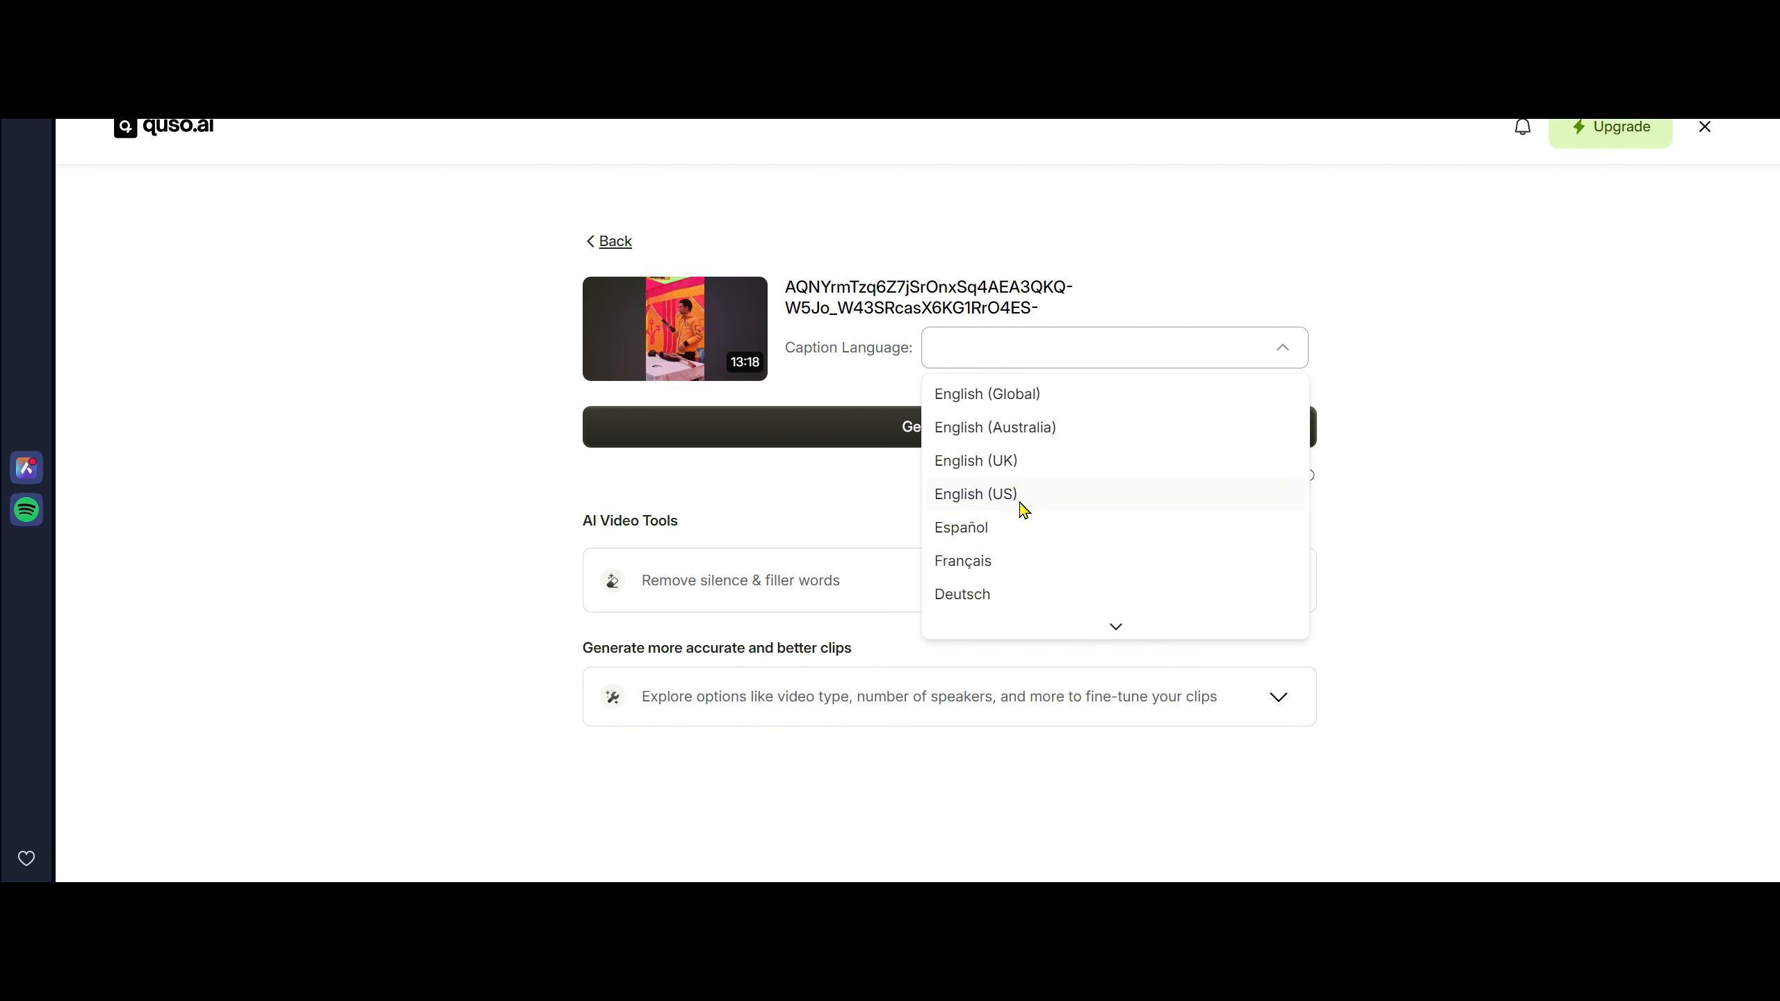
pyautogui.scroll(-6, 1033, 559)
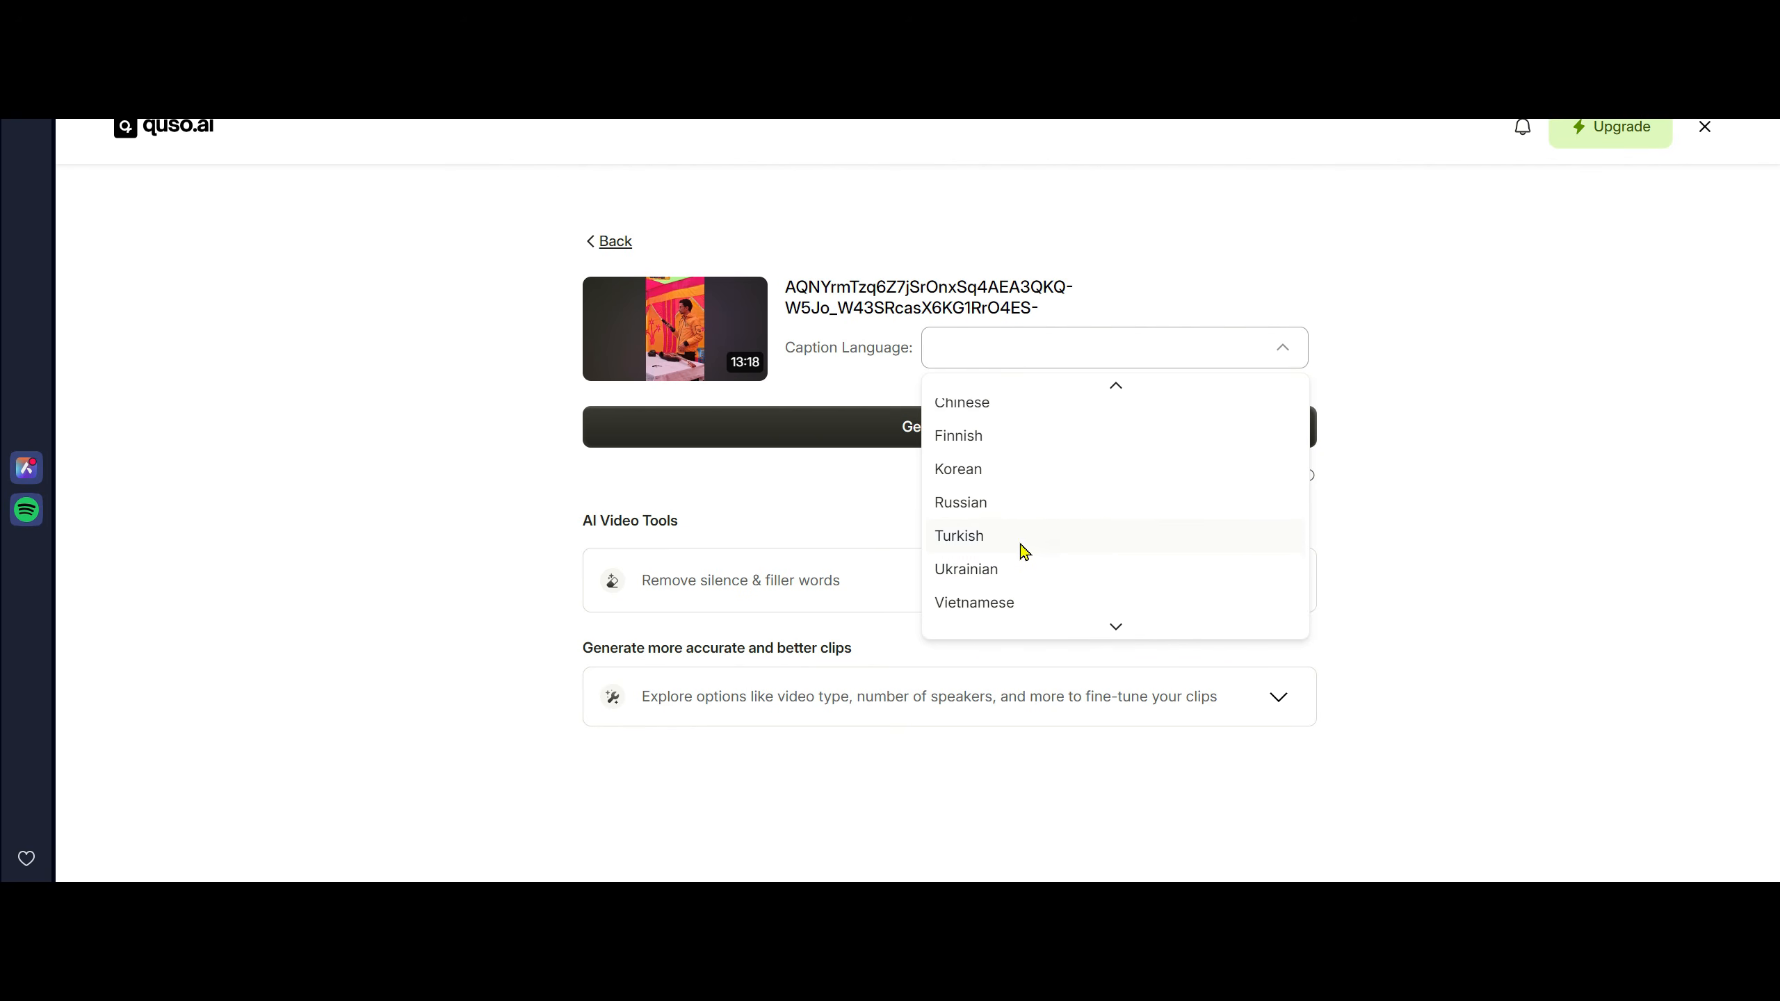
pyautogui.scroll(6, 1026, 501)
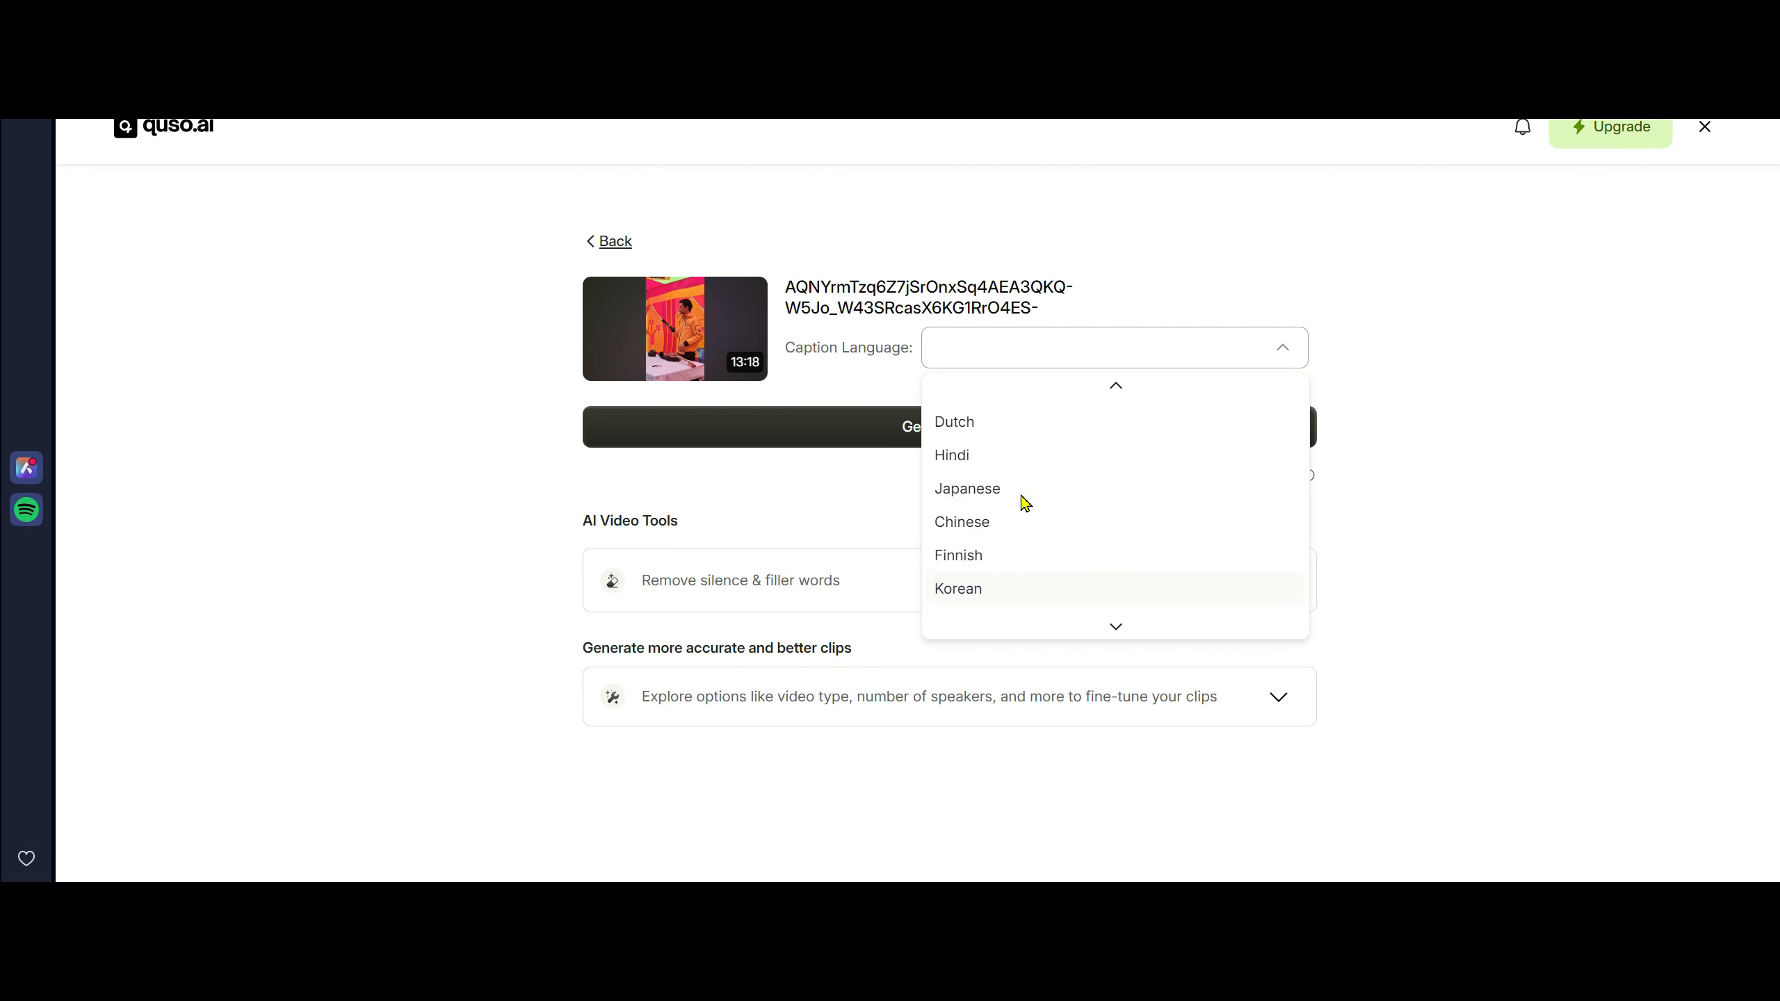
pyautogui.scroll(2, 1013, 494)
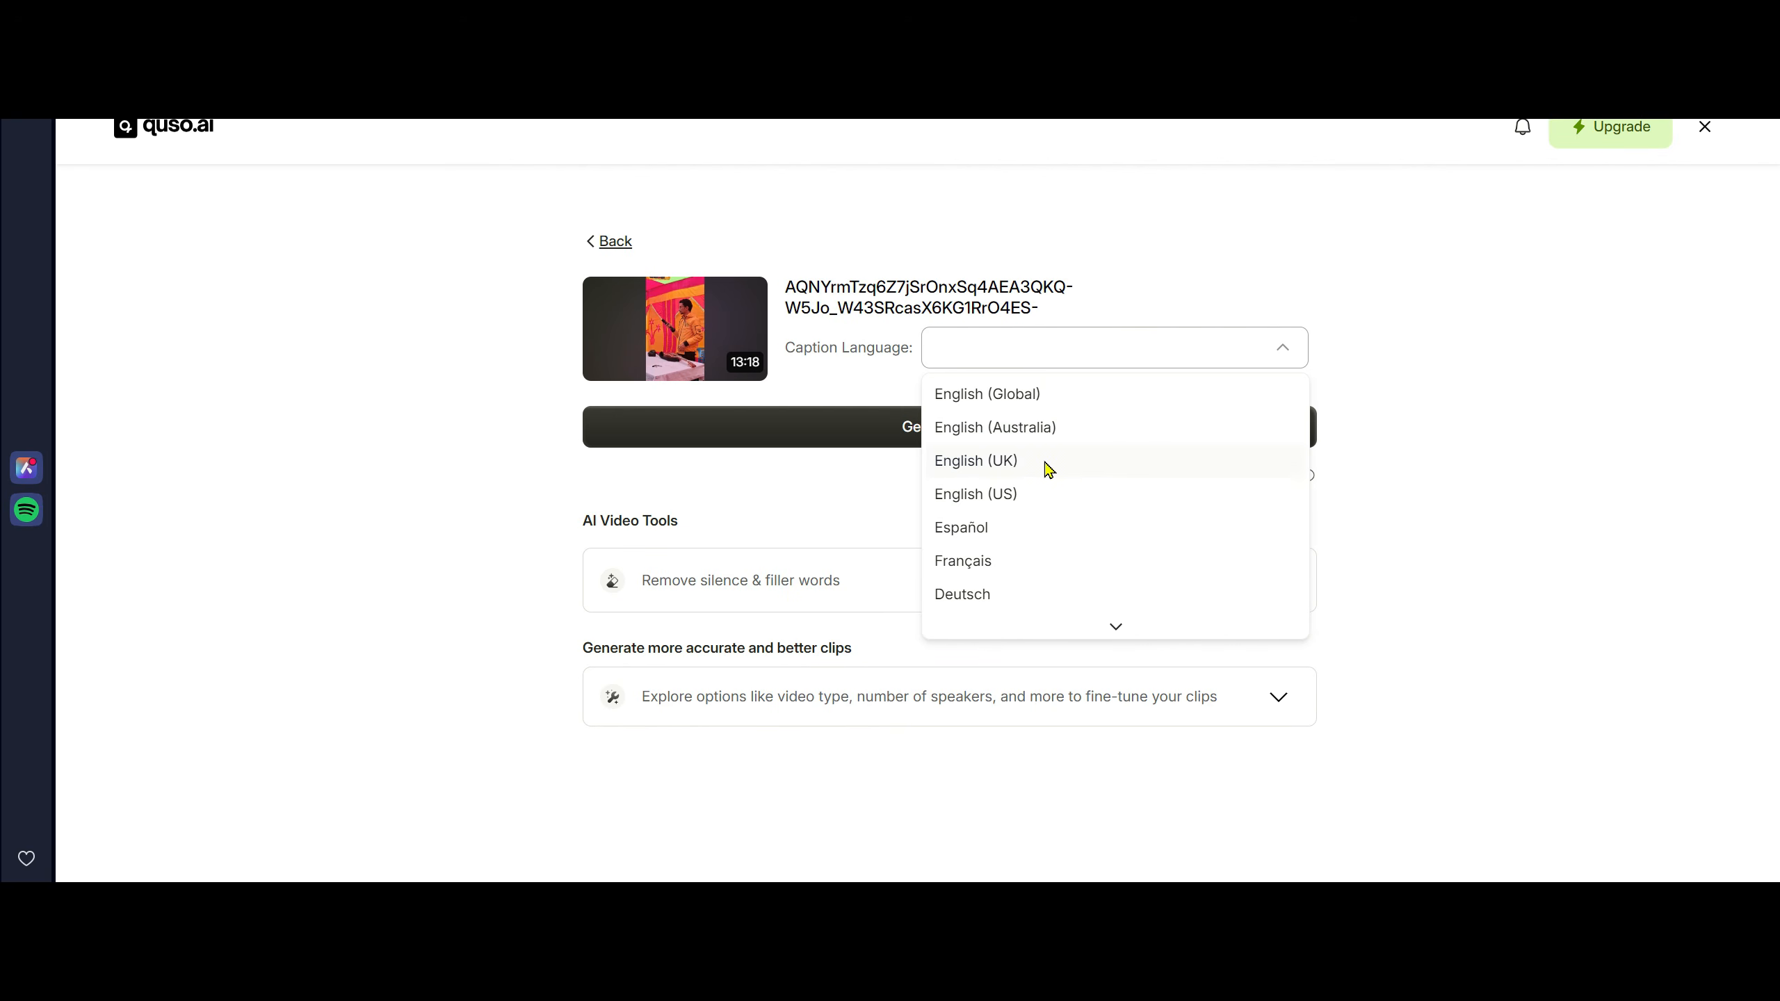
pyautogui.scroll(-5, 948, 518)
pyautogui.scroll(-3, 999, 529)
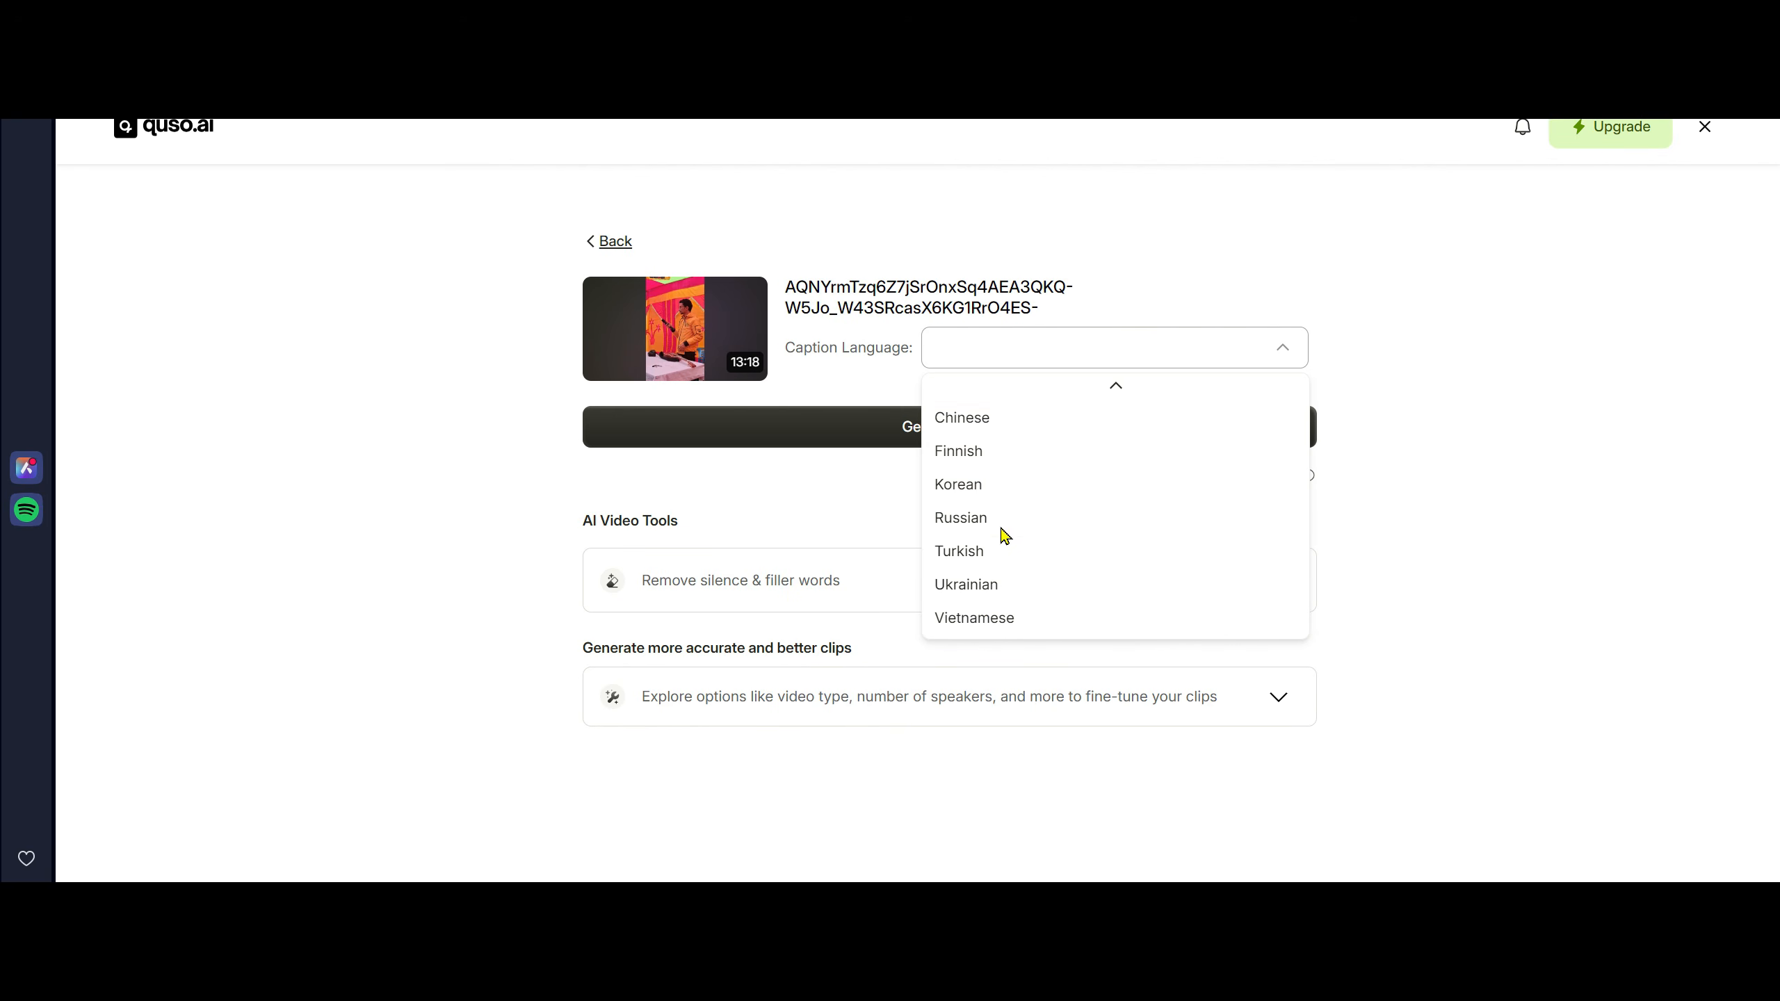
pyautogui.scroll(2, 1033, 382)
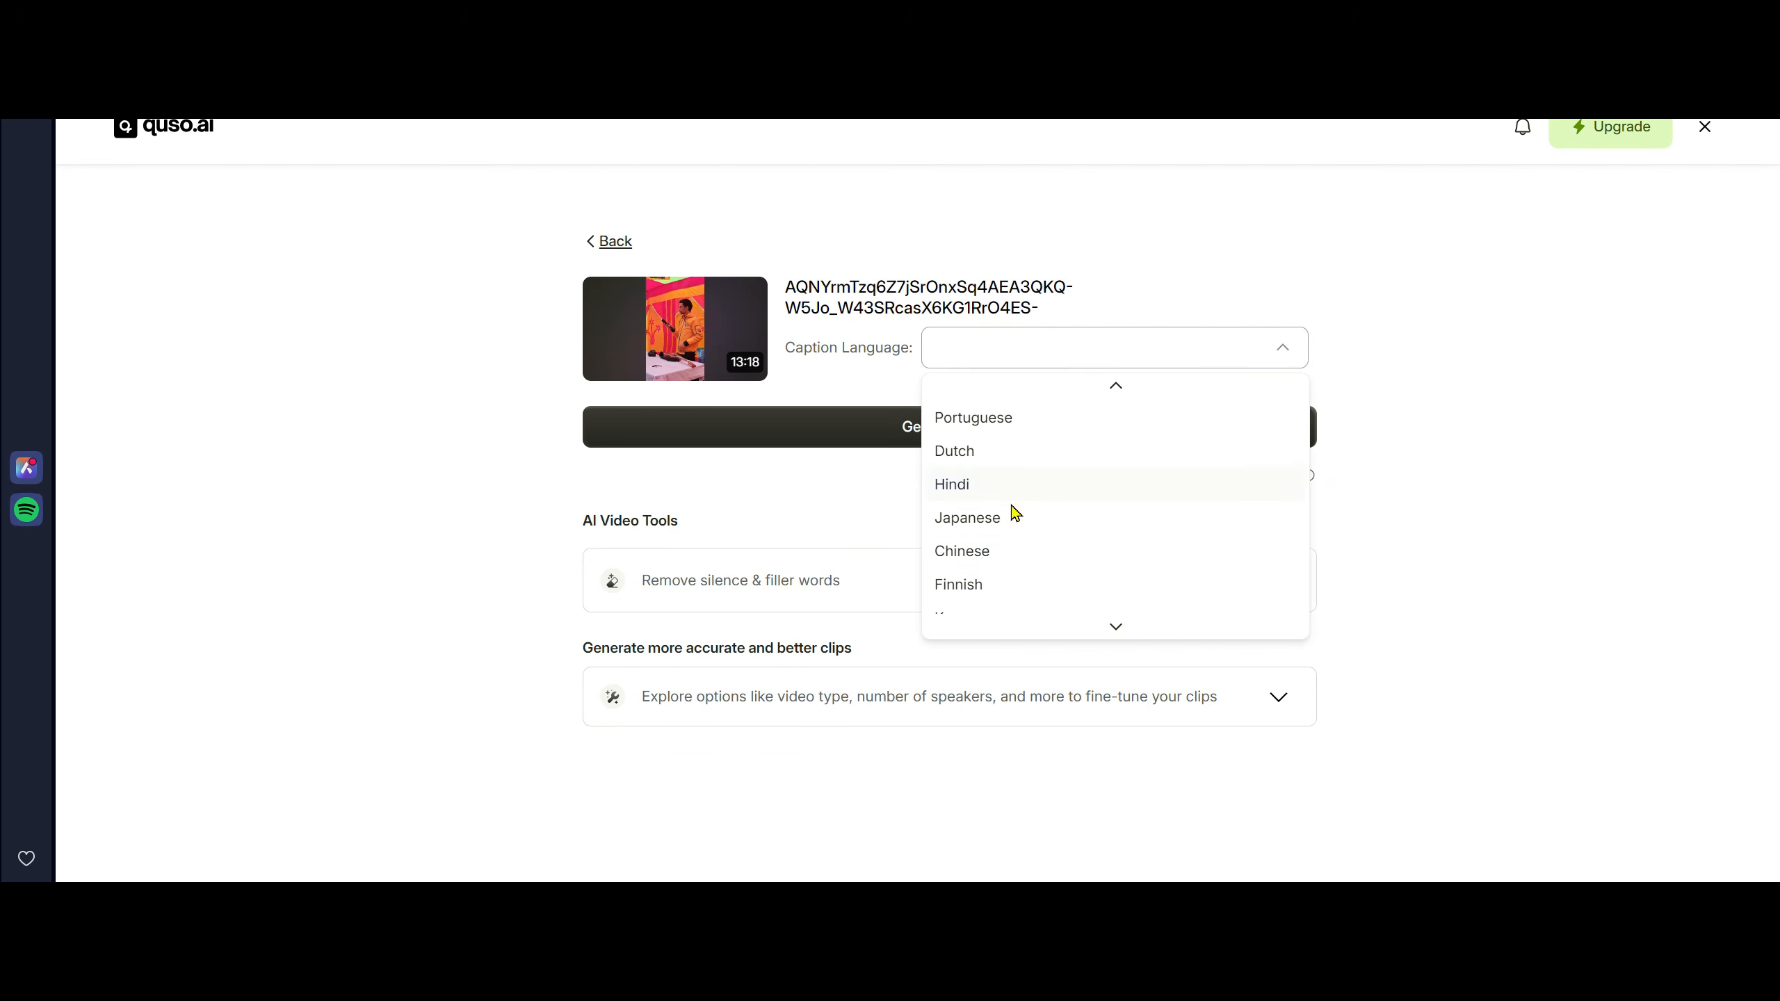
pyautogui.scroll(-3, 1019, 533)
pyautogui.scroll(8, 995, 540)
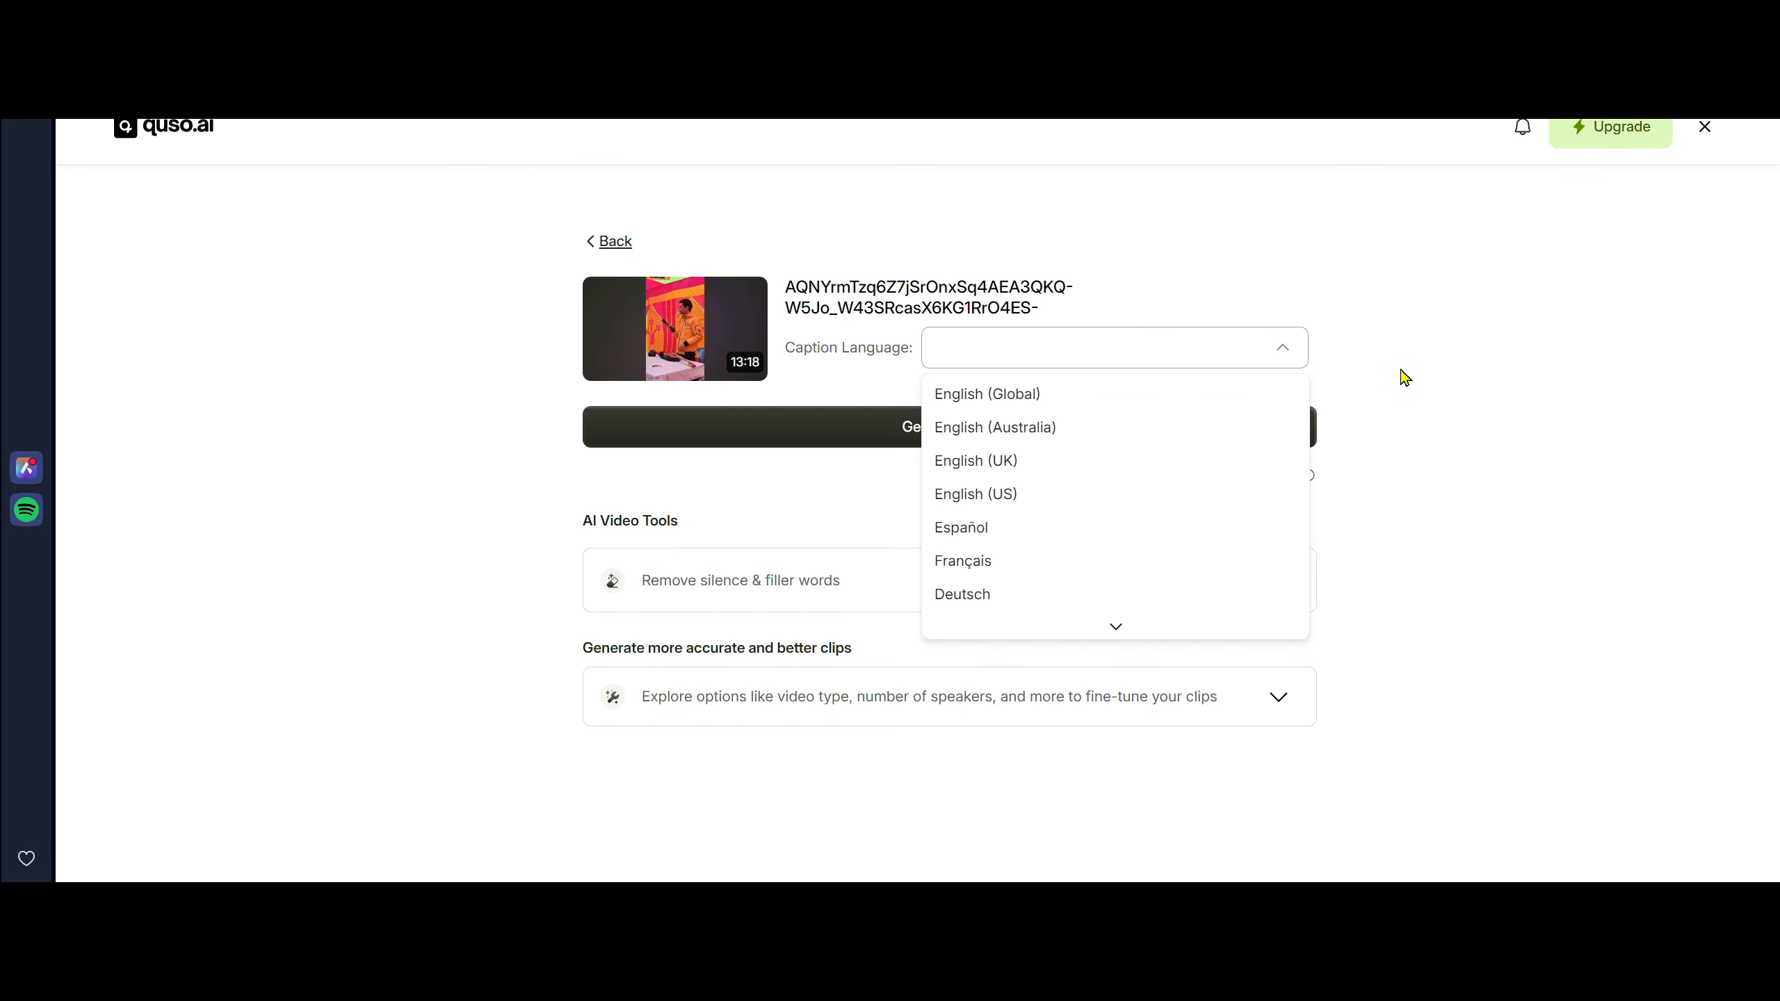
pyautogui.click(1432, 355)
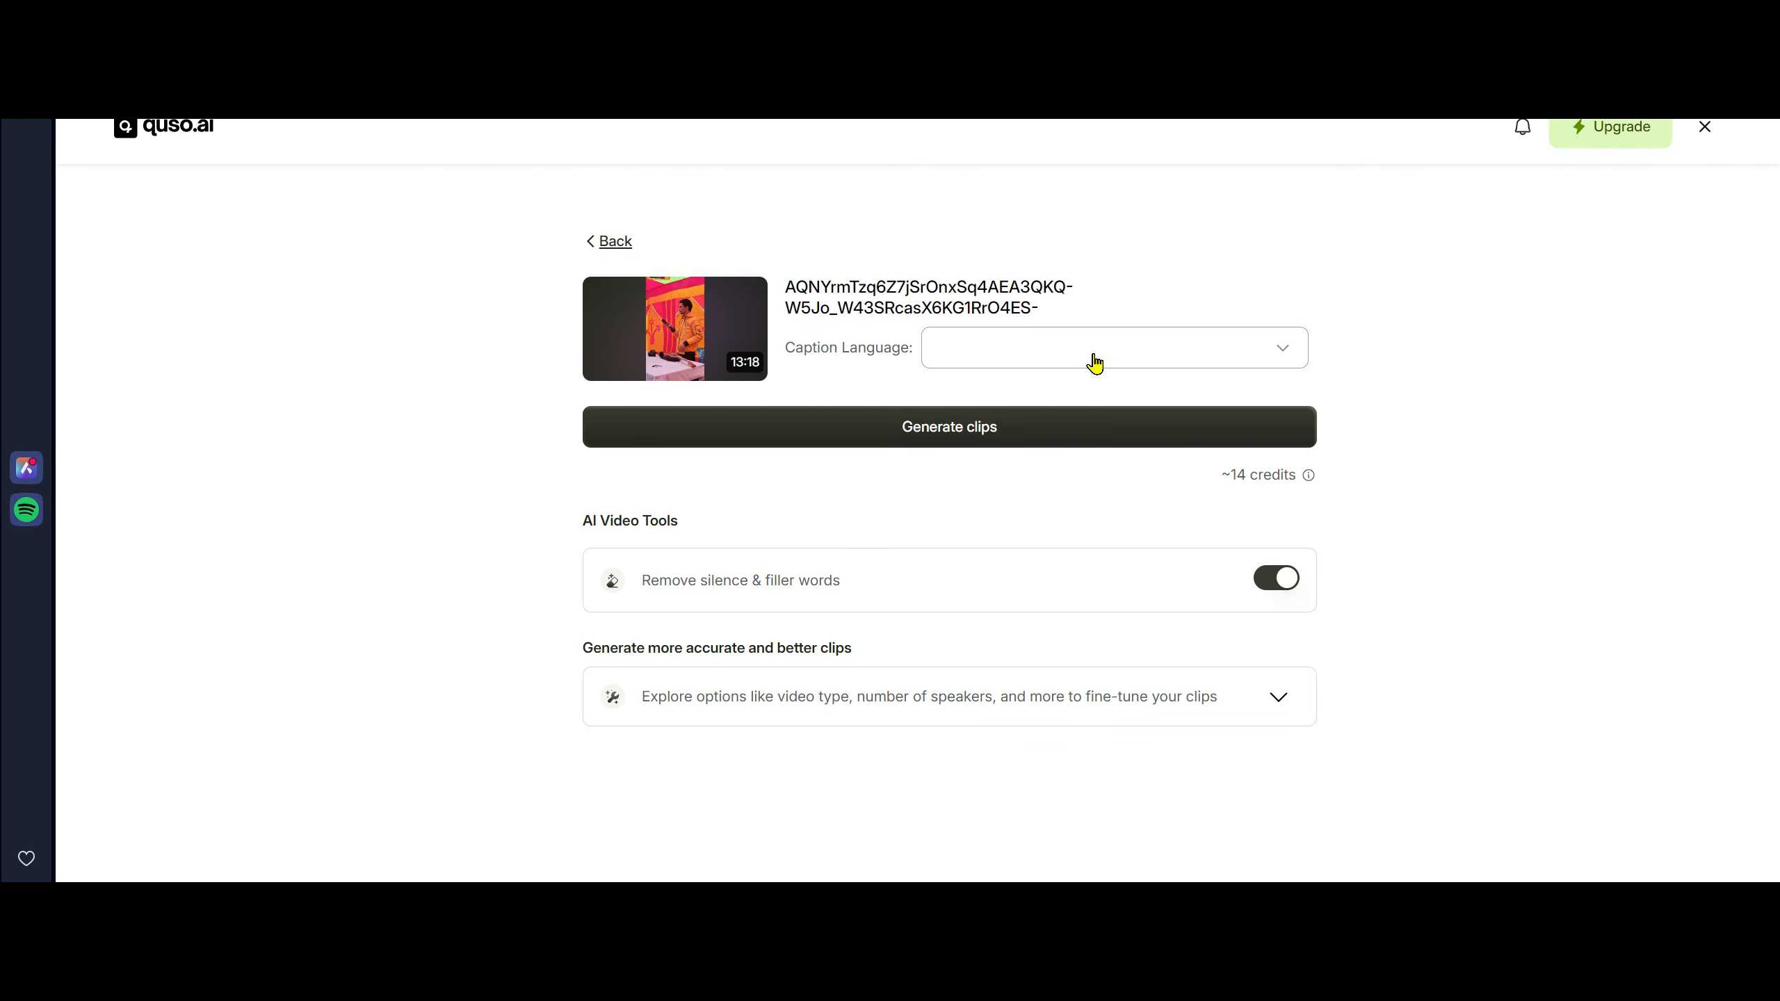
# Set the caption language to English (US) and generate clips from the uploaded video.
pyautogui.click(1032, 347)
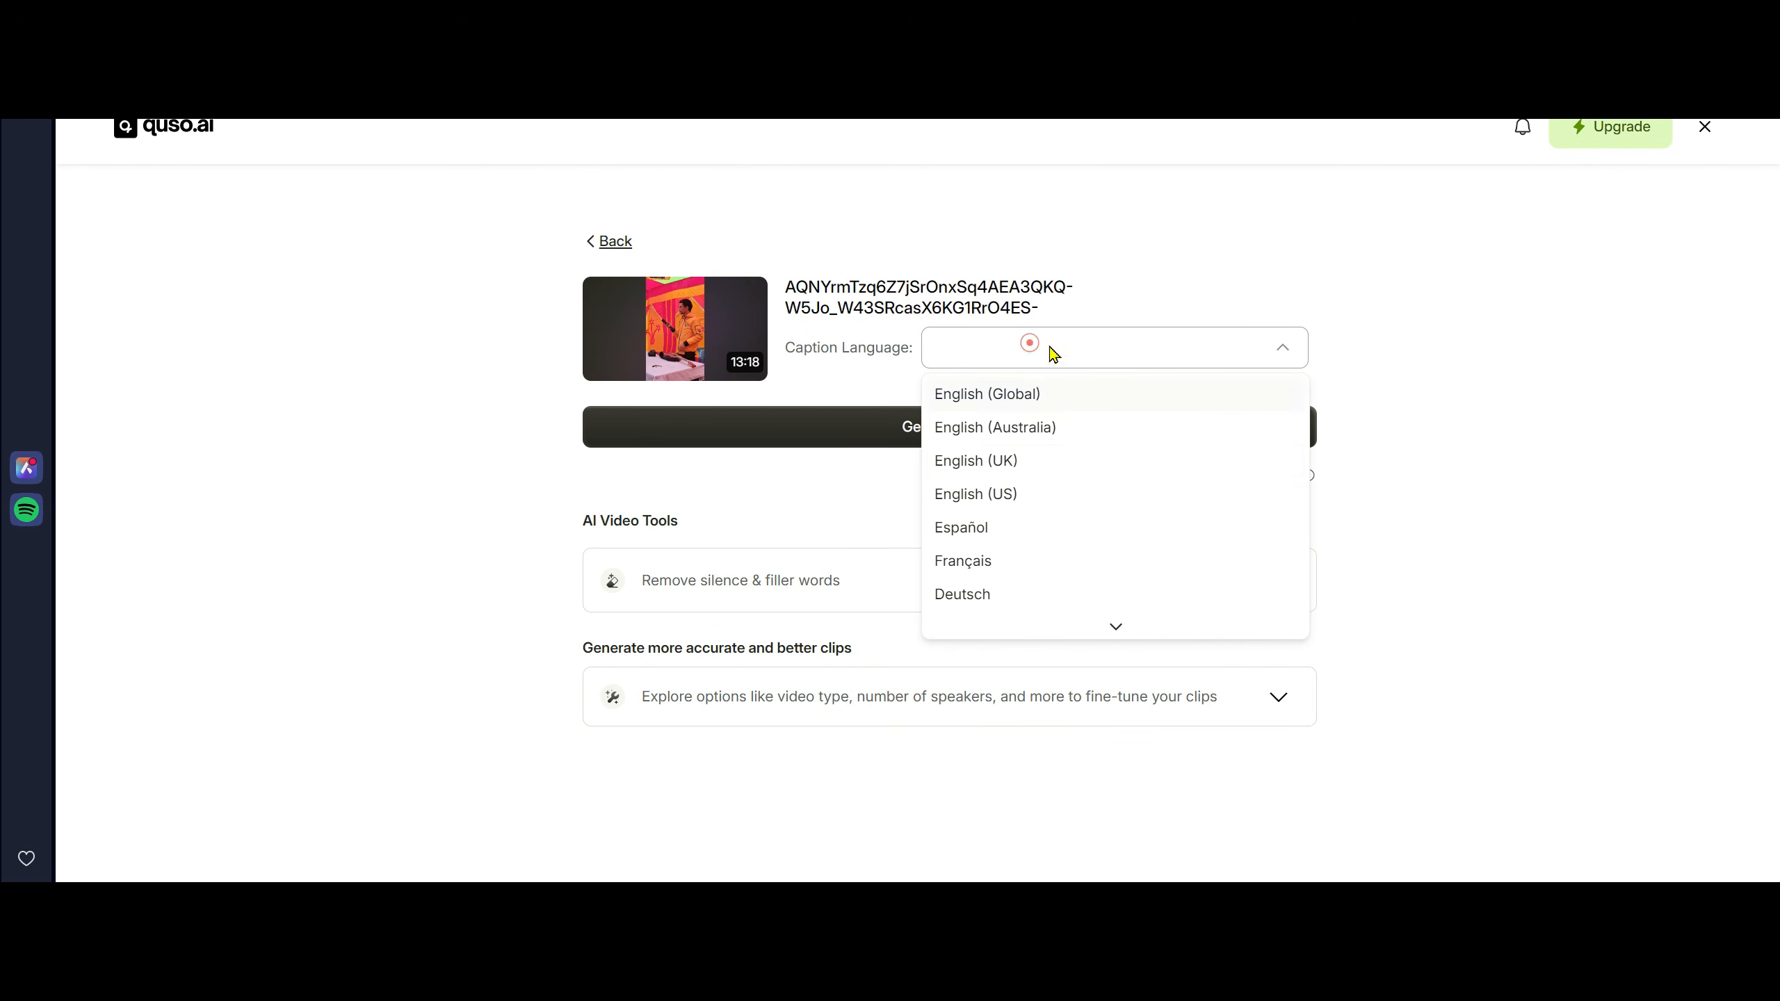
pyautogui.click(988, 495)
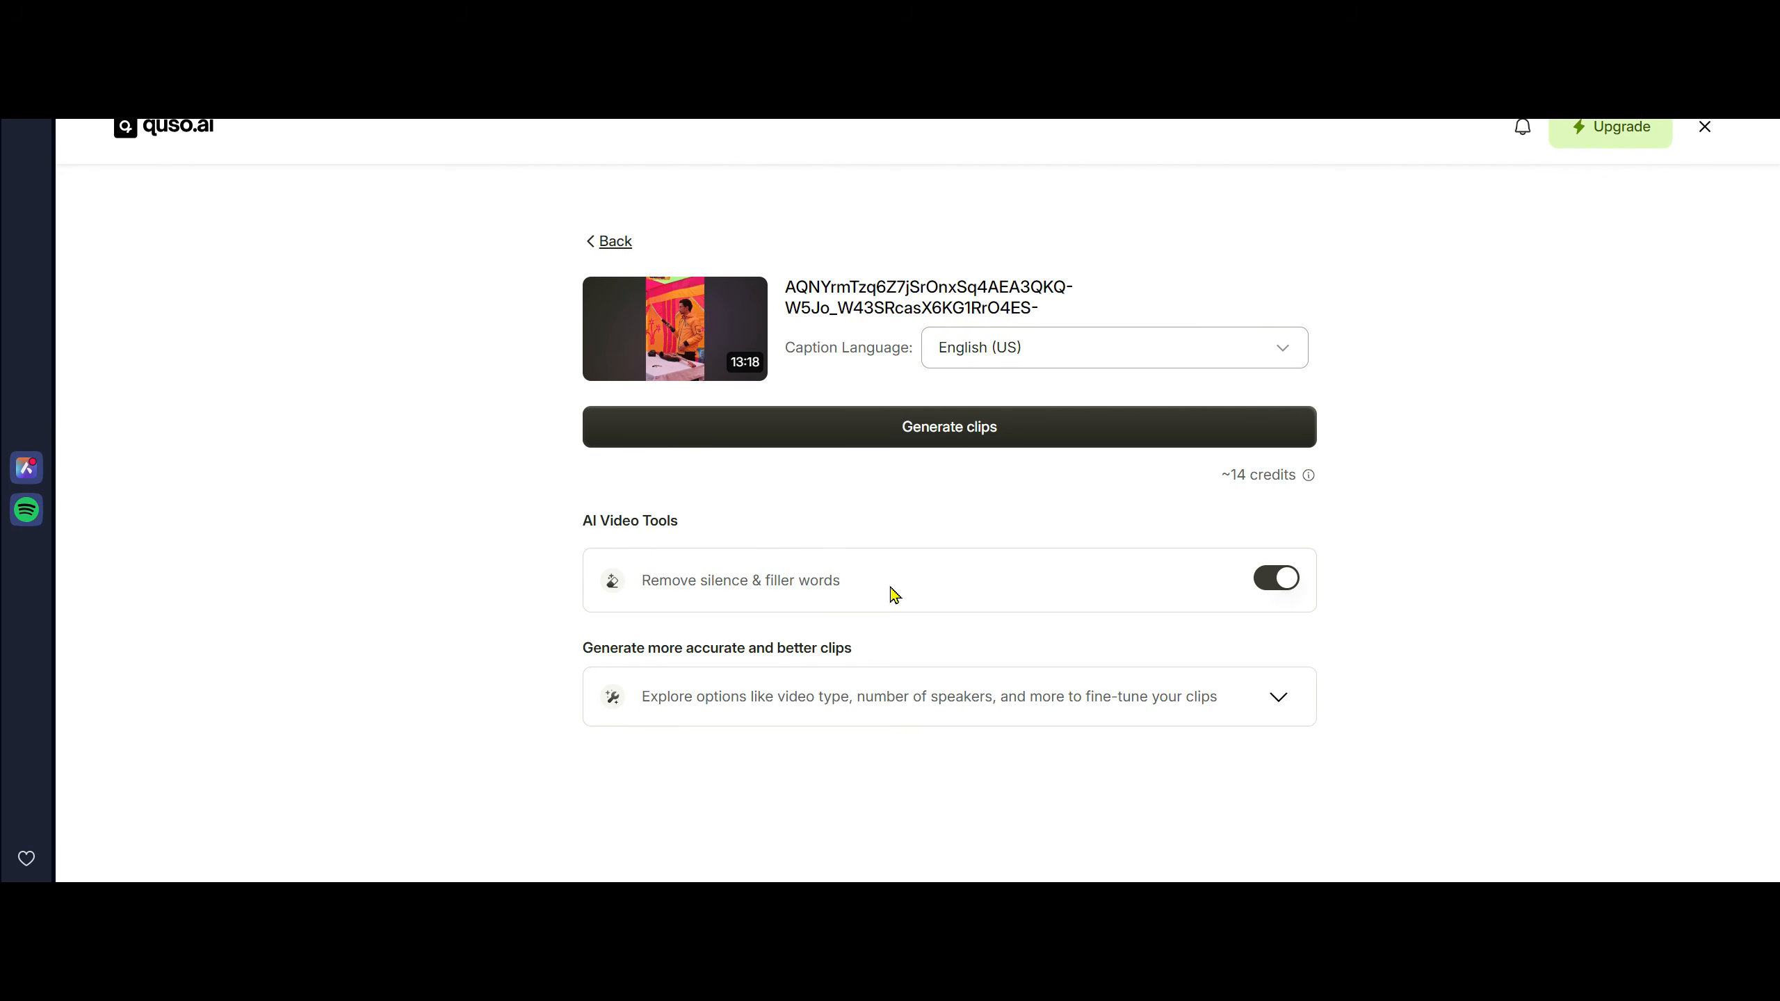
pyautogui.click(989, 417)
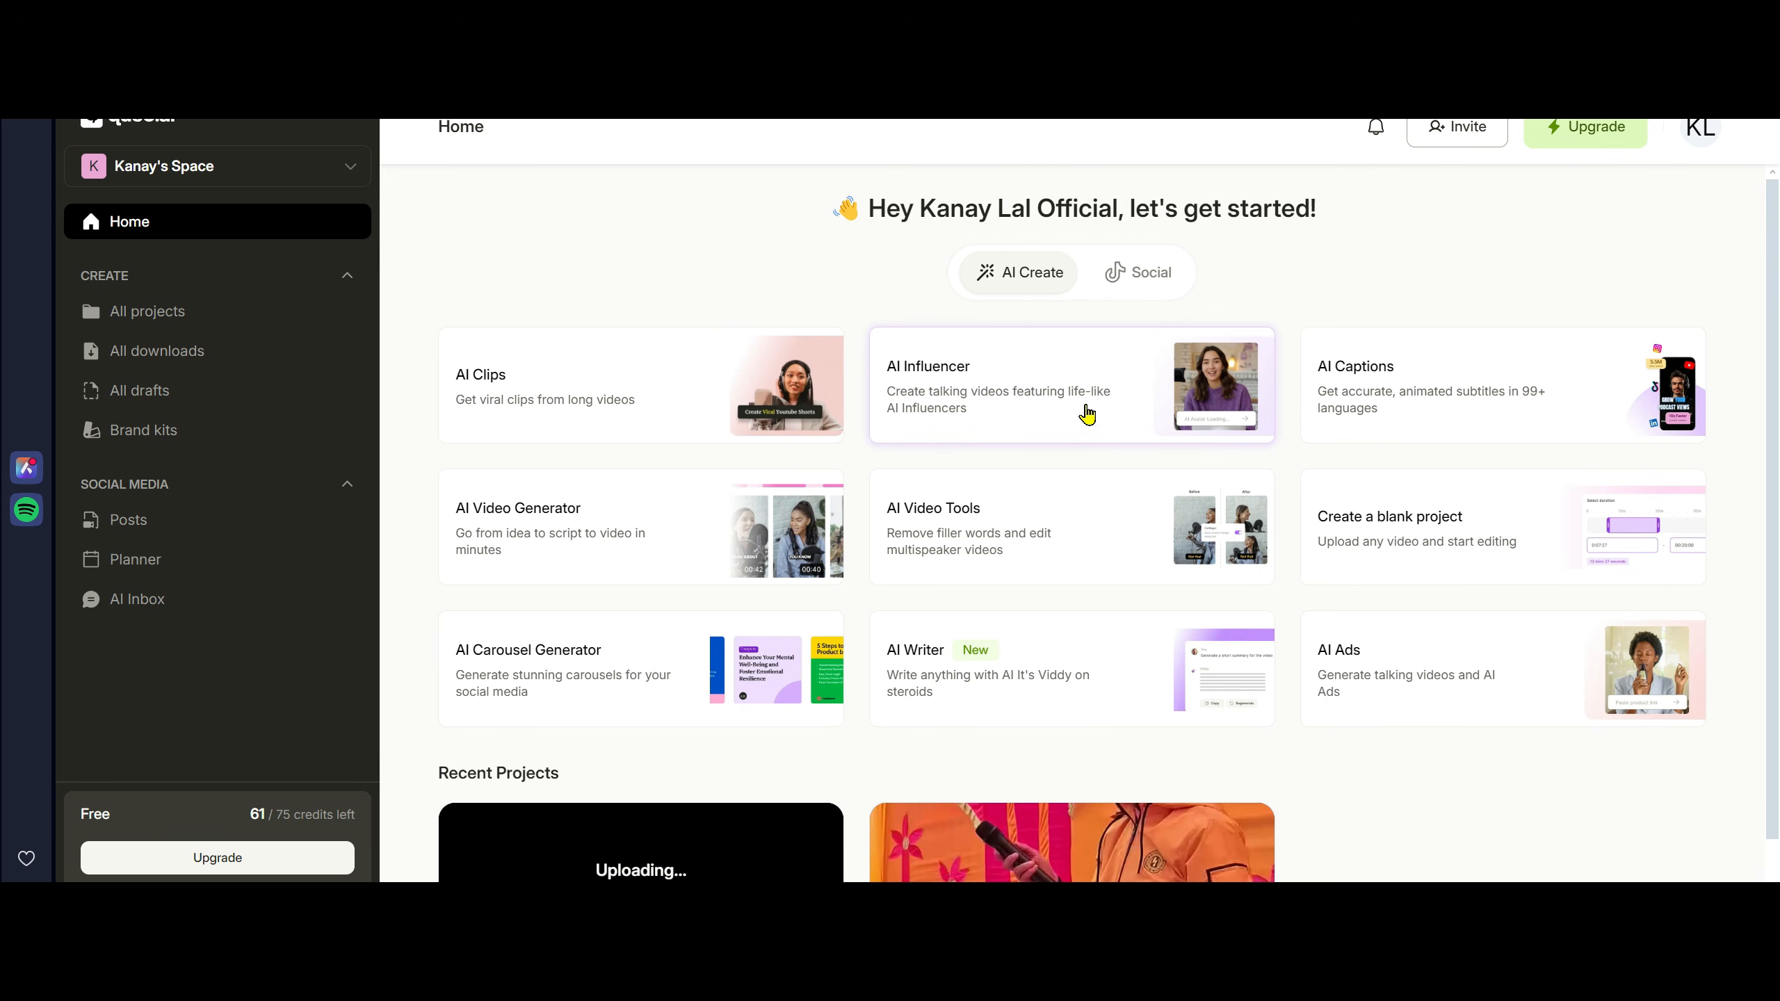
# Open the AI Clips project from the recent projects and check its Shorts and Chapters for generated clips.
pyautogui.scroll(-2, 771, 602)
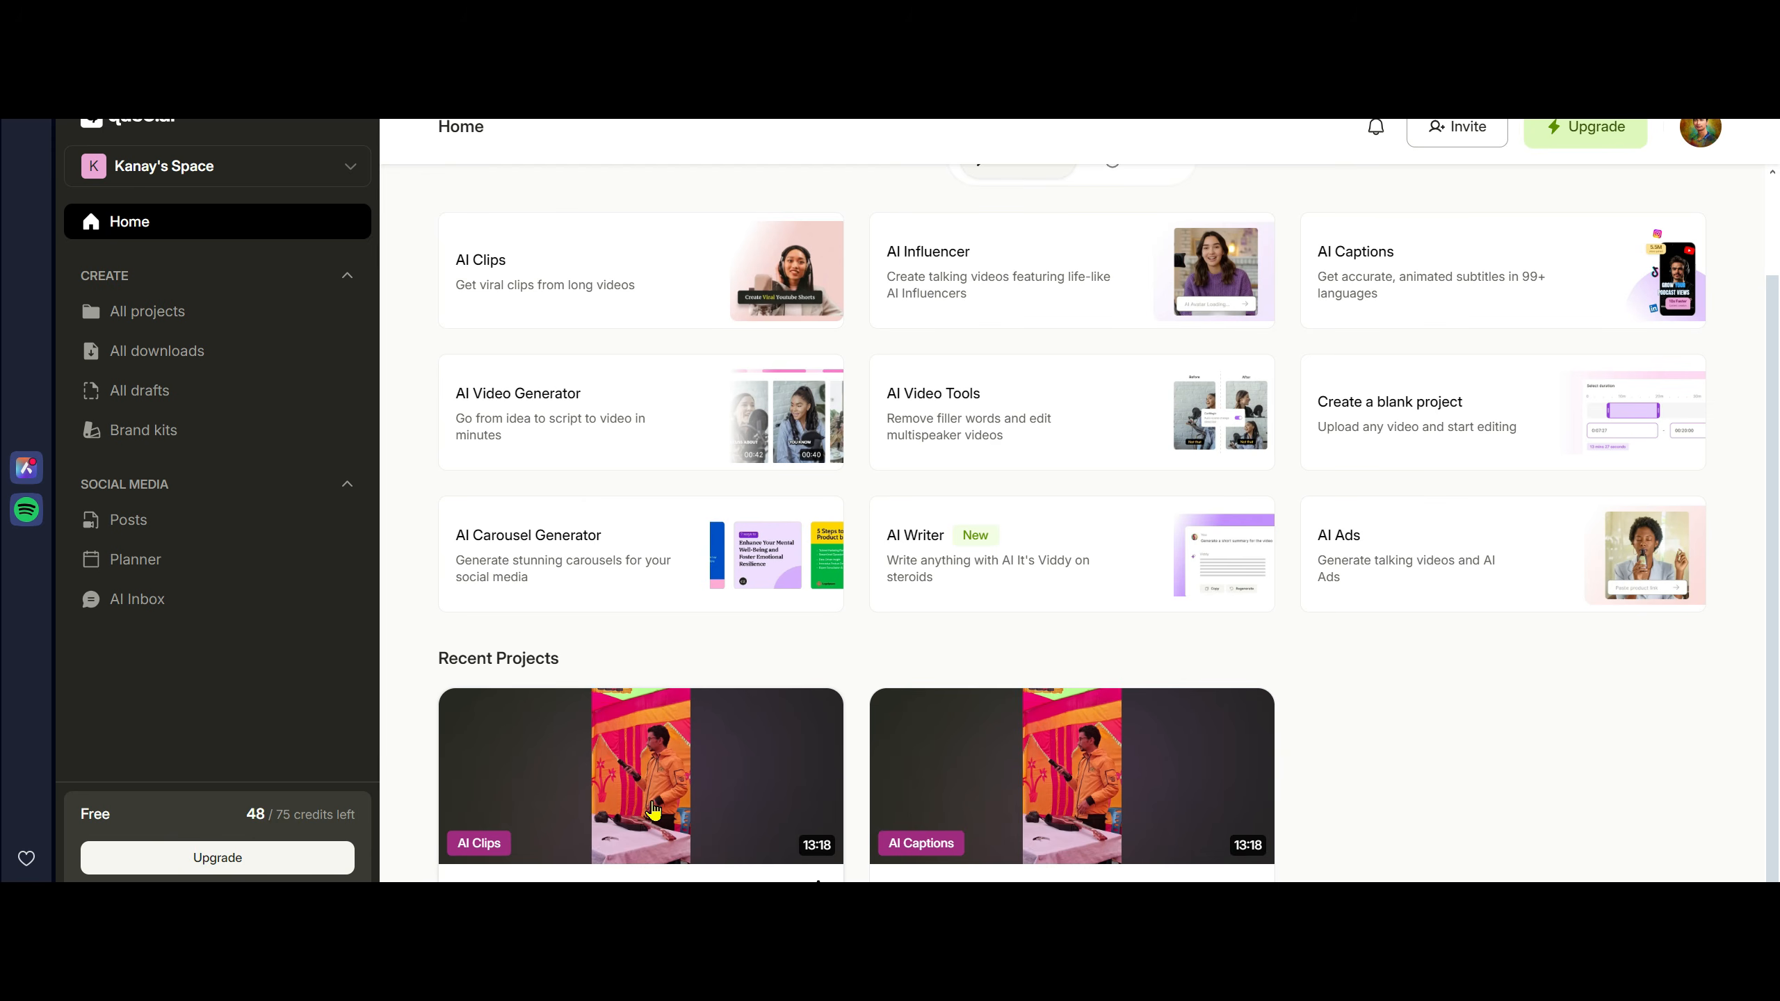
pyautogui.click(634, 742)
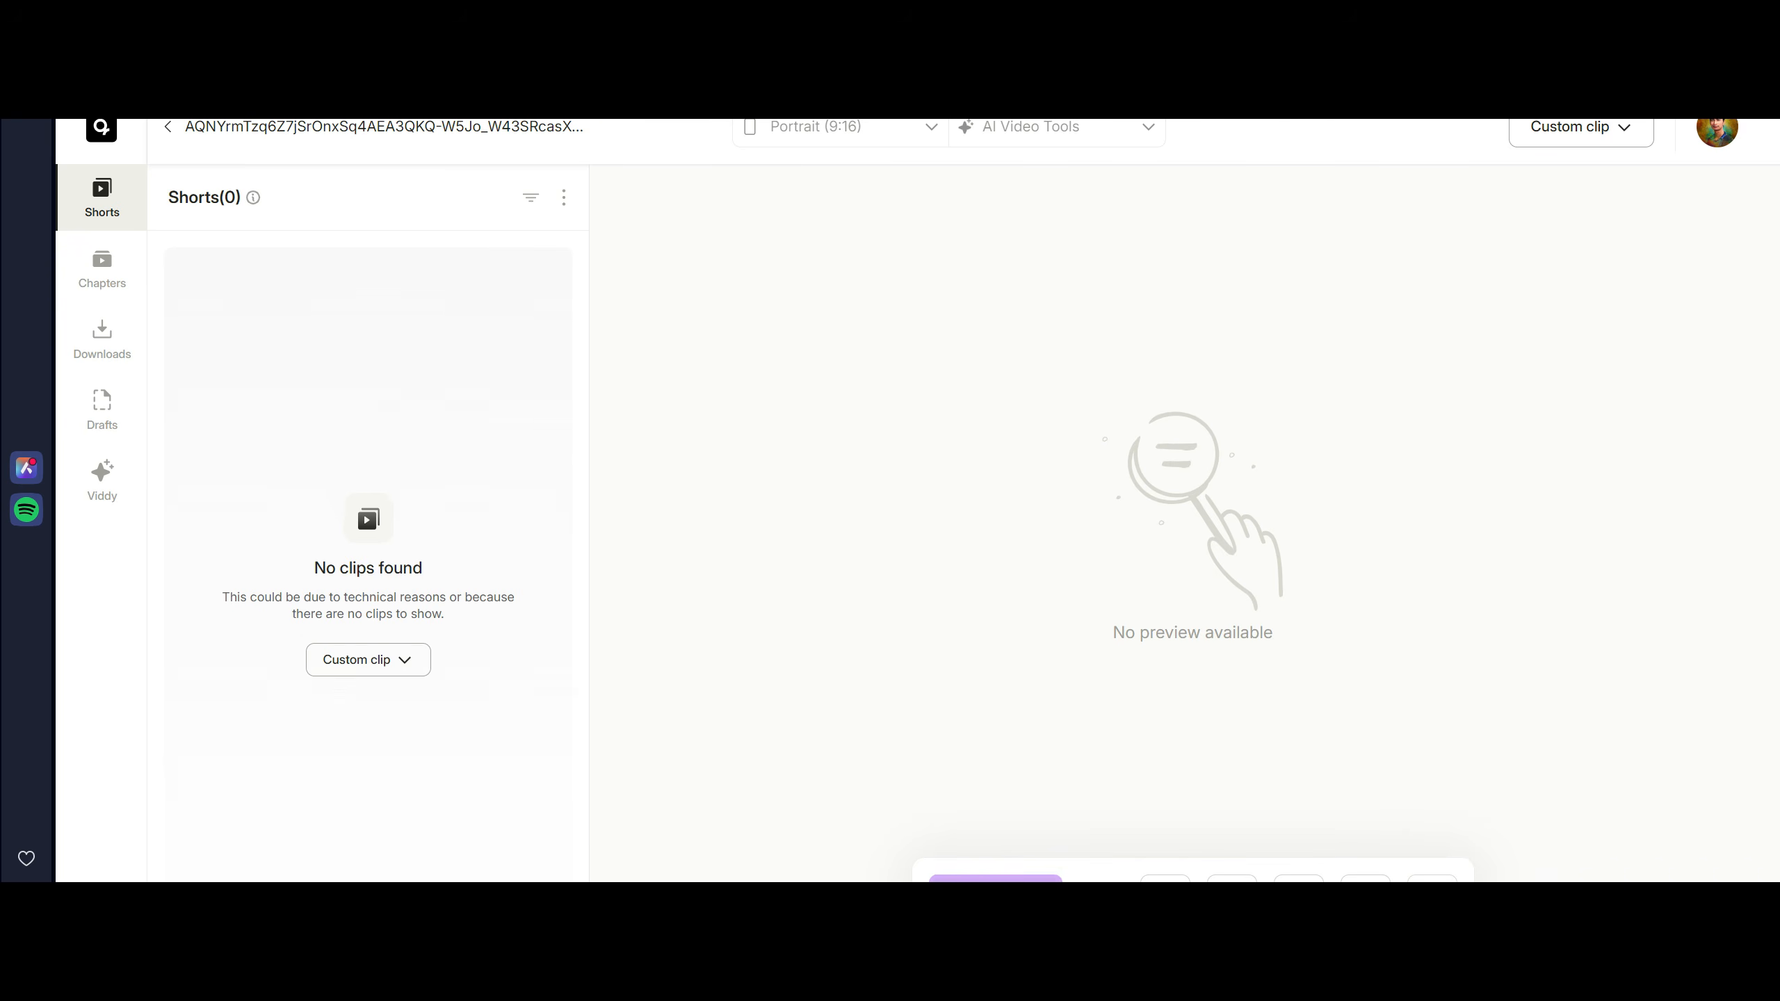
pyautogui.click(101, 128)
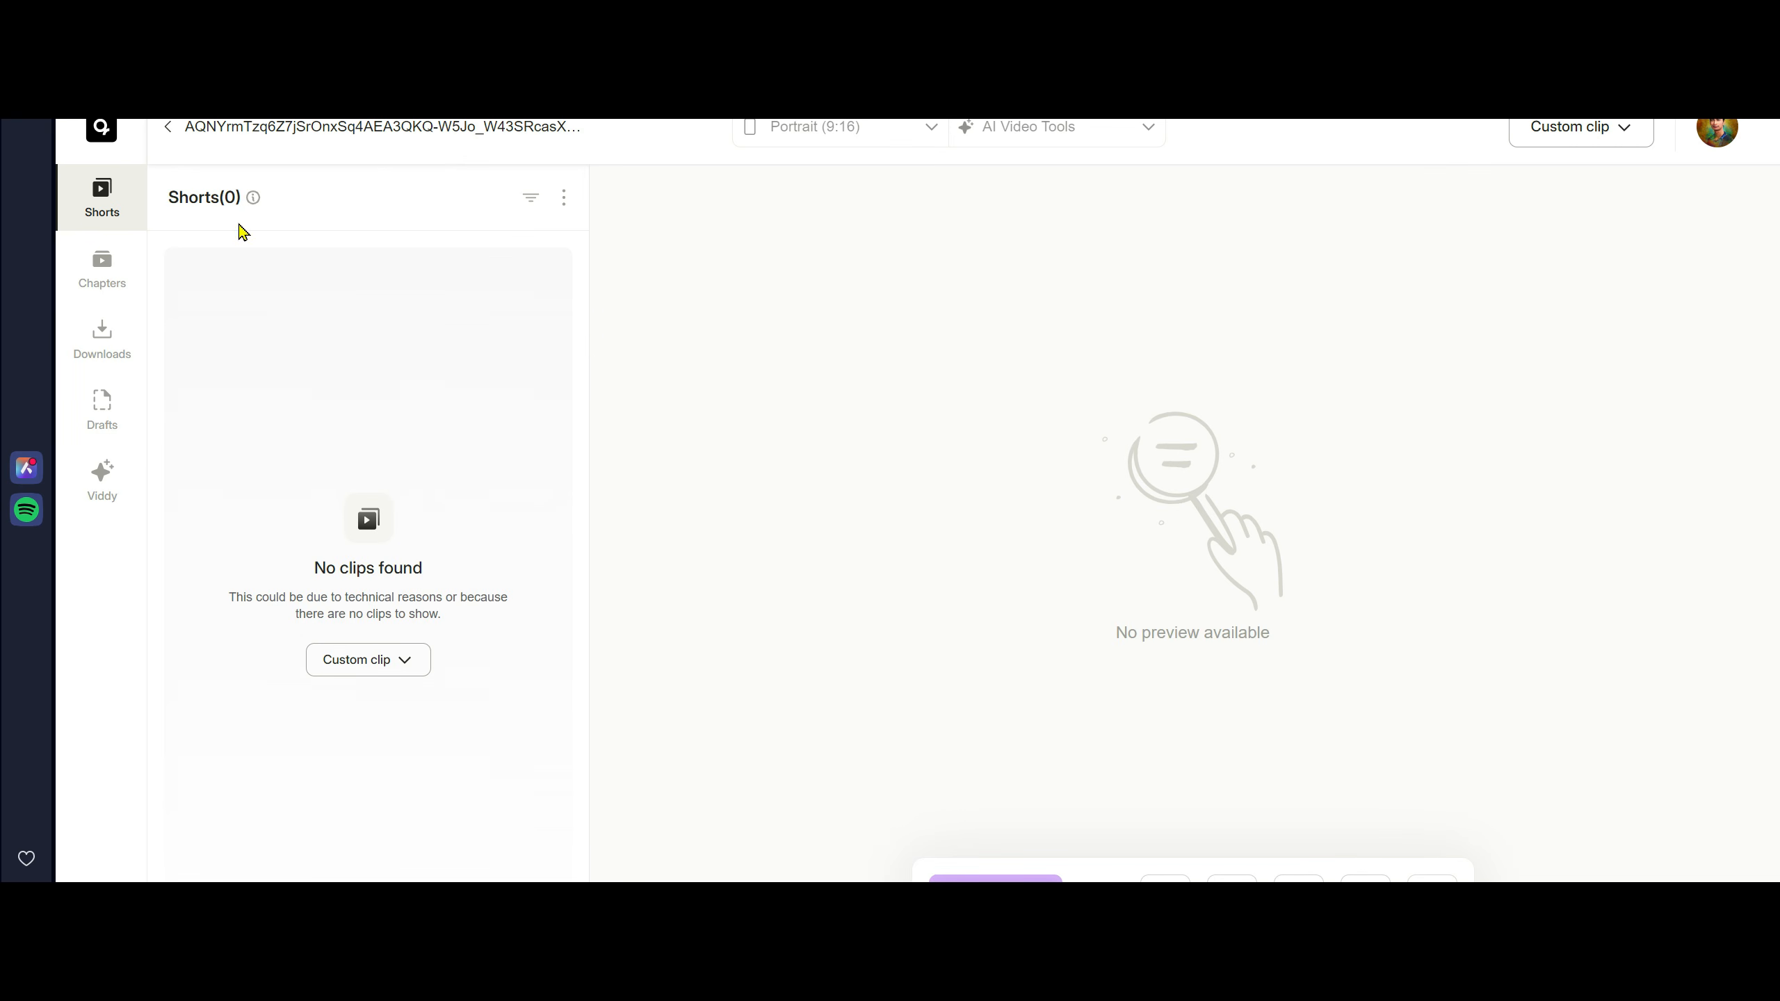
pyautogui.click(96, 266)
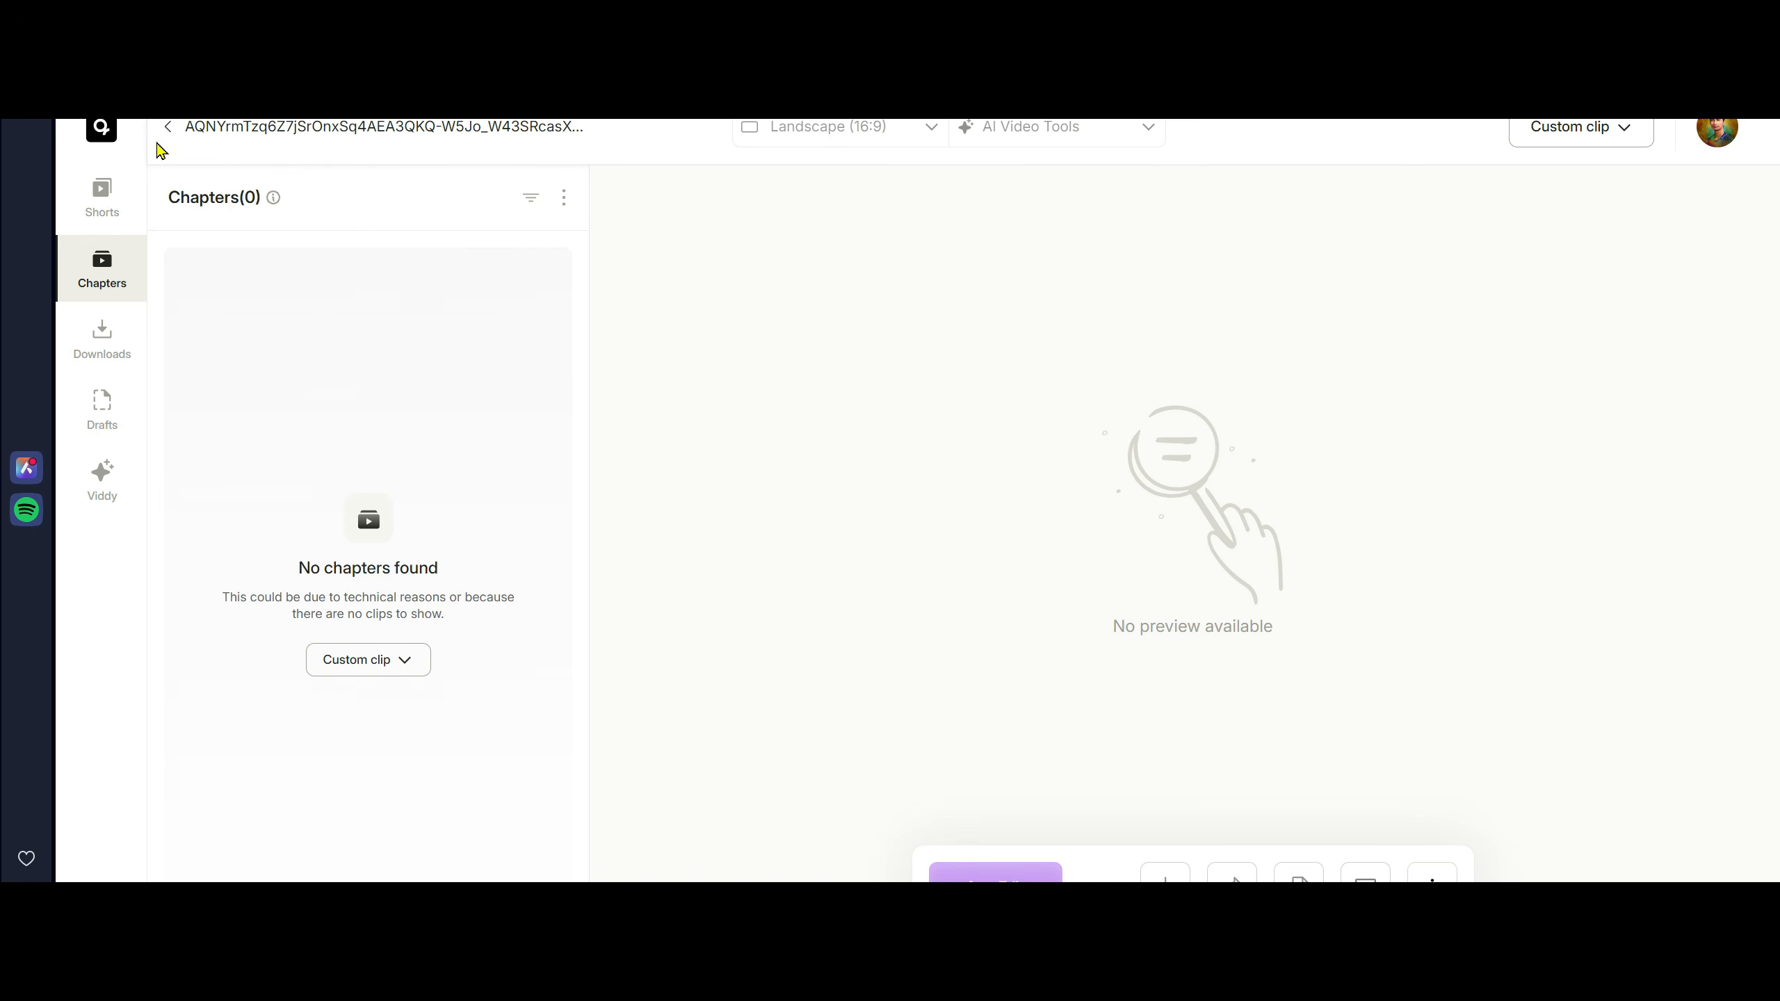
pyautogui.click(168, 137)
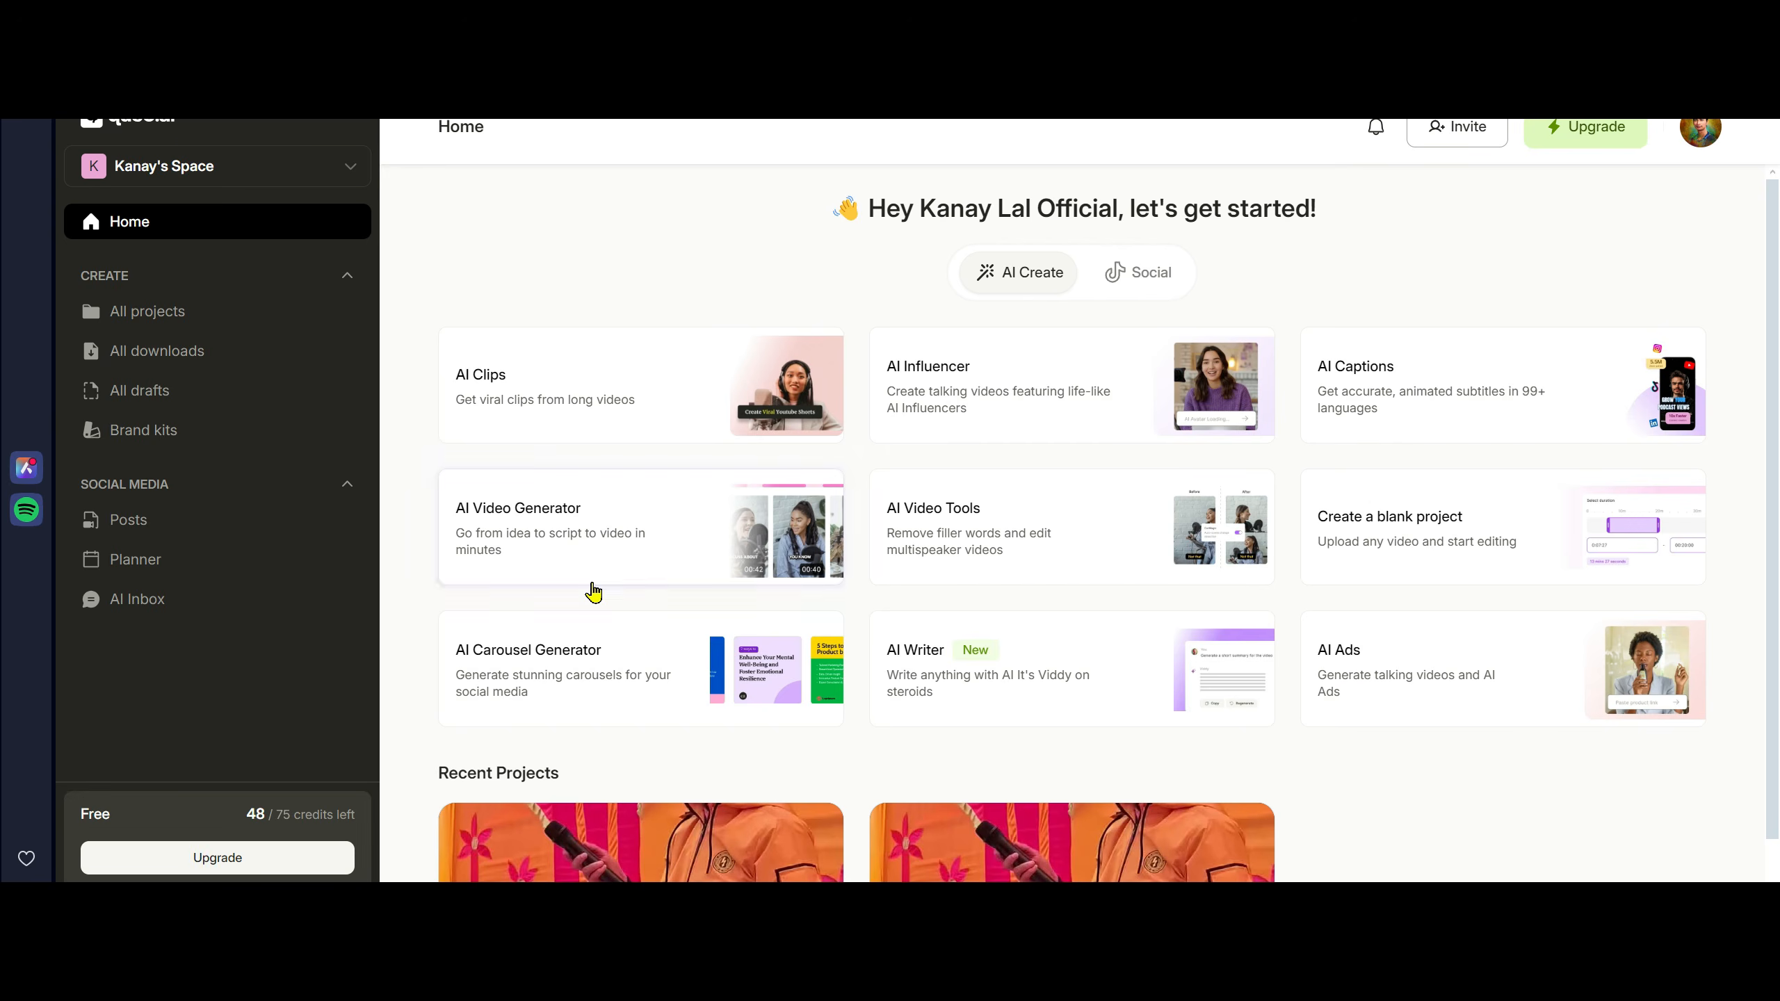
# Reload the home dashboard and recheck the AI Clips project's Shorts, Chapters and Downloads sections.
pyautogui.scroll(-2, 771, 736)
pyautogui.rightClick(873, 642)
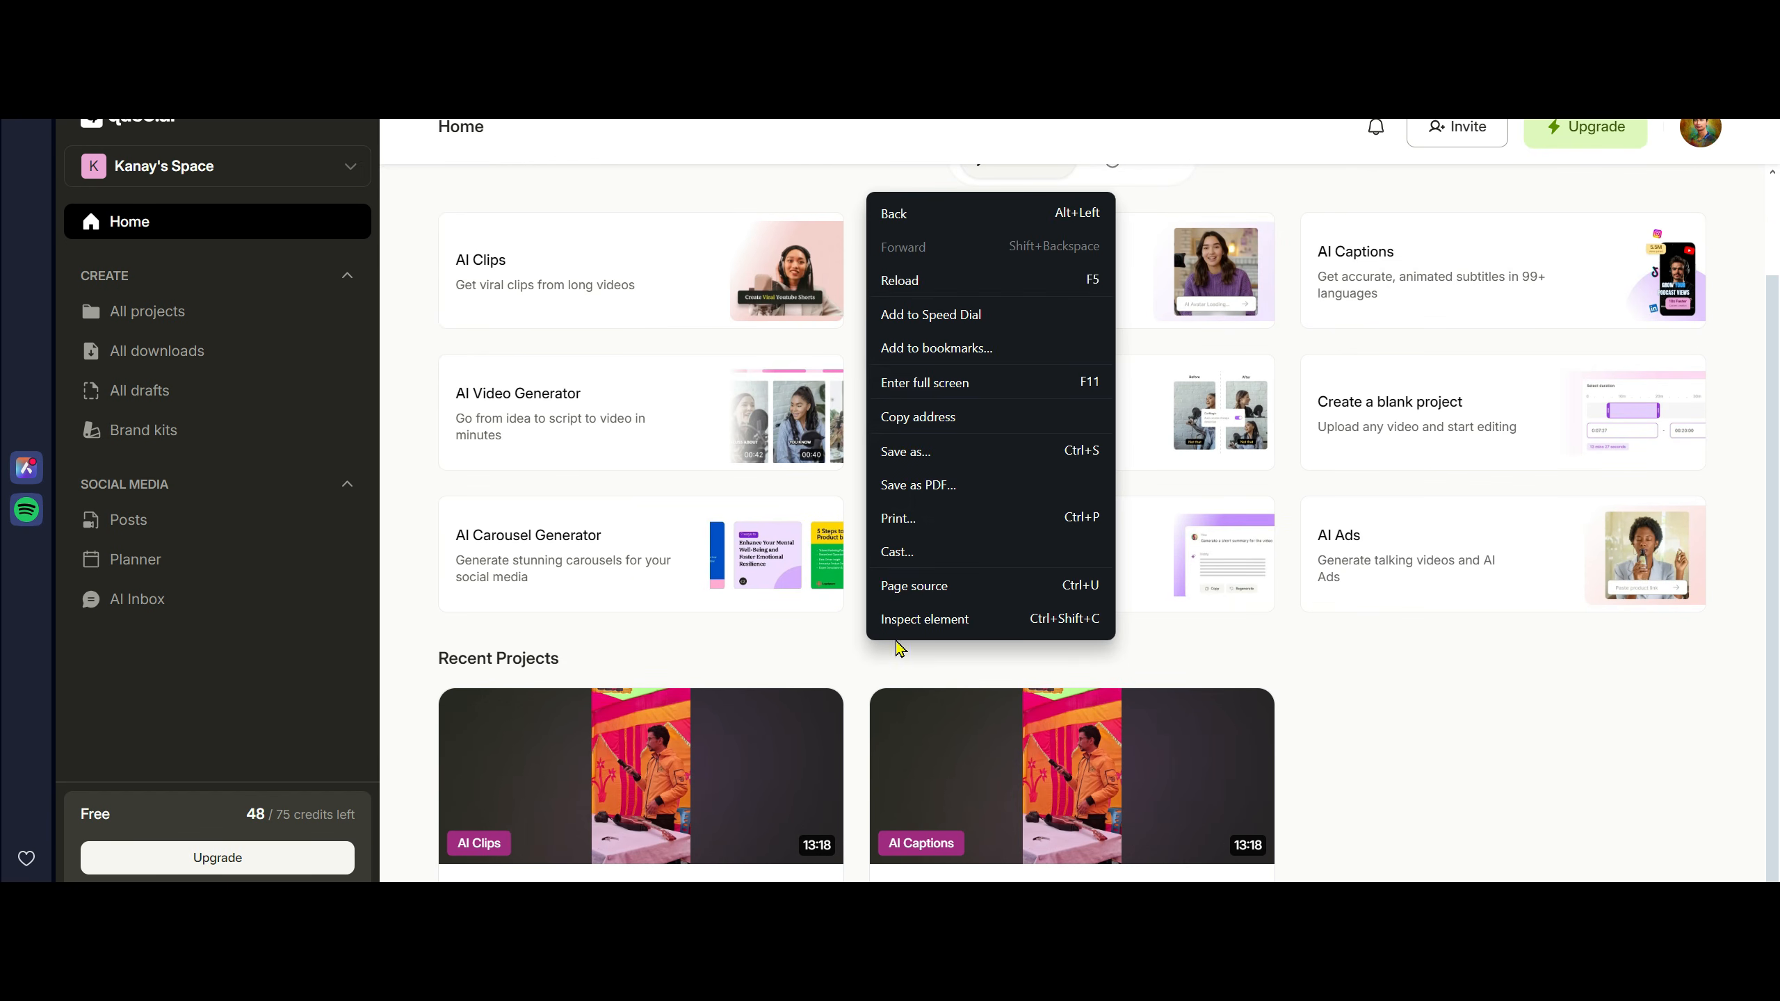
pyautogui.click(885, 280)
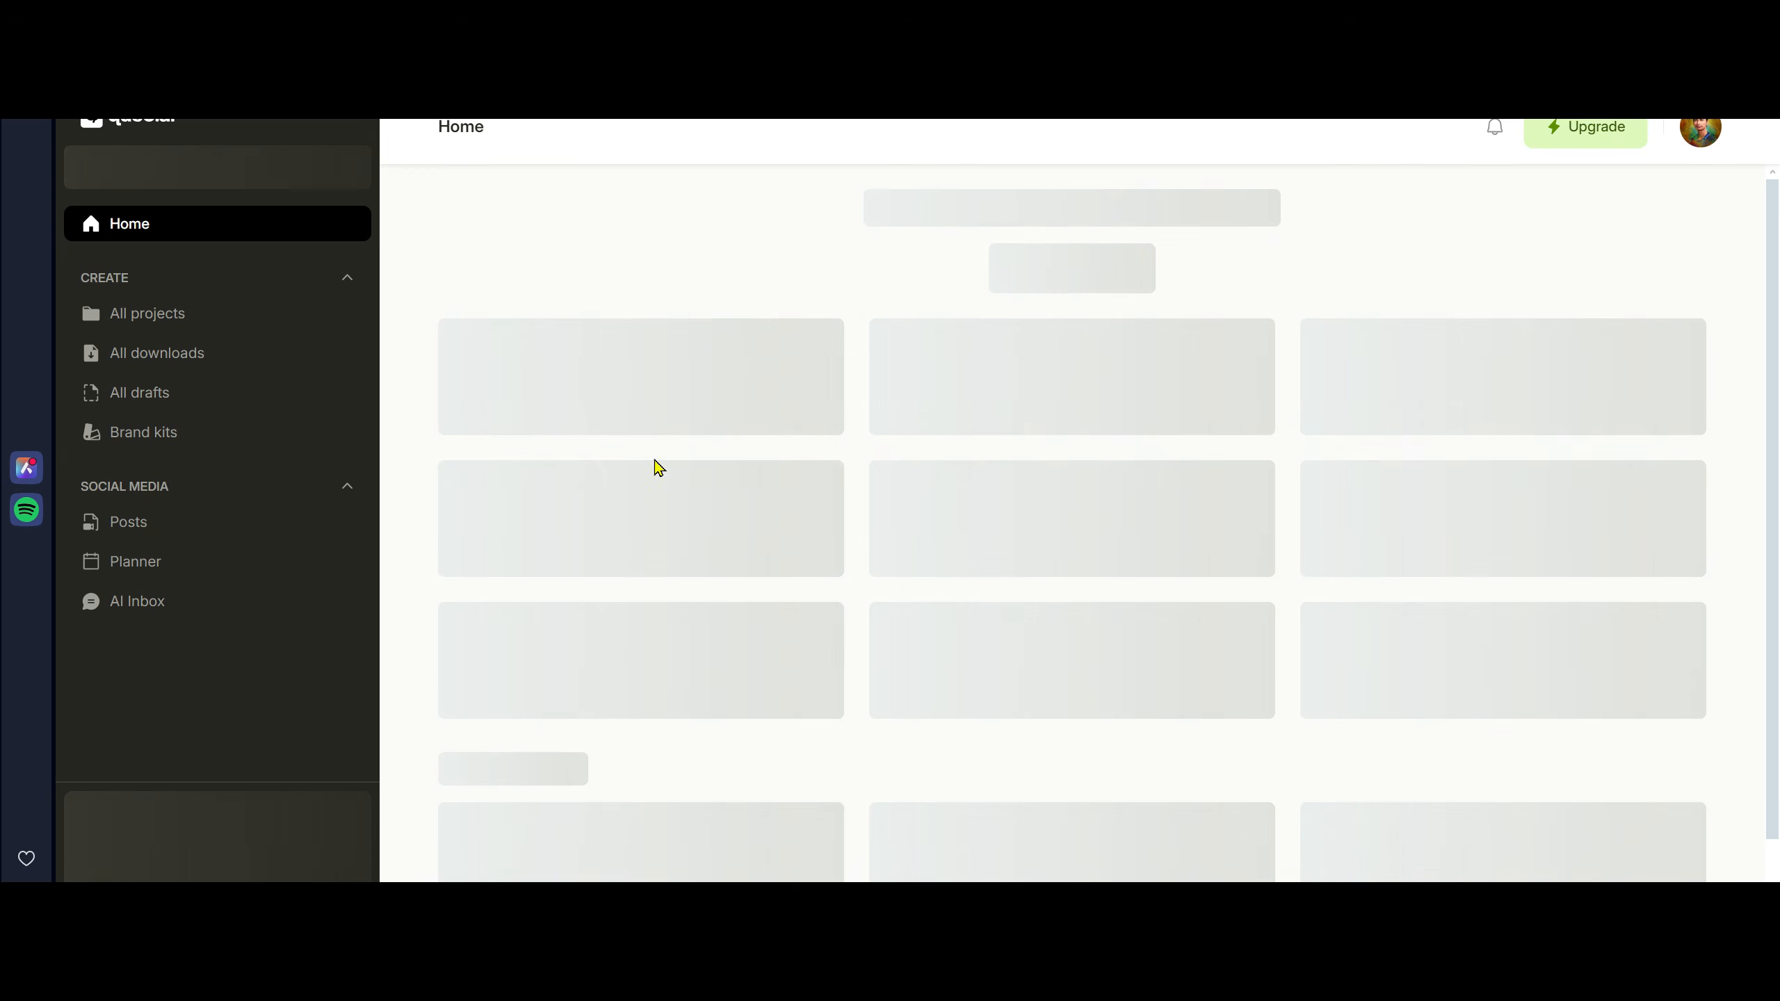
pyautogui.scroll(-2, 731, 648)
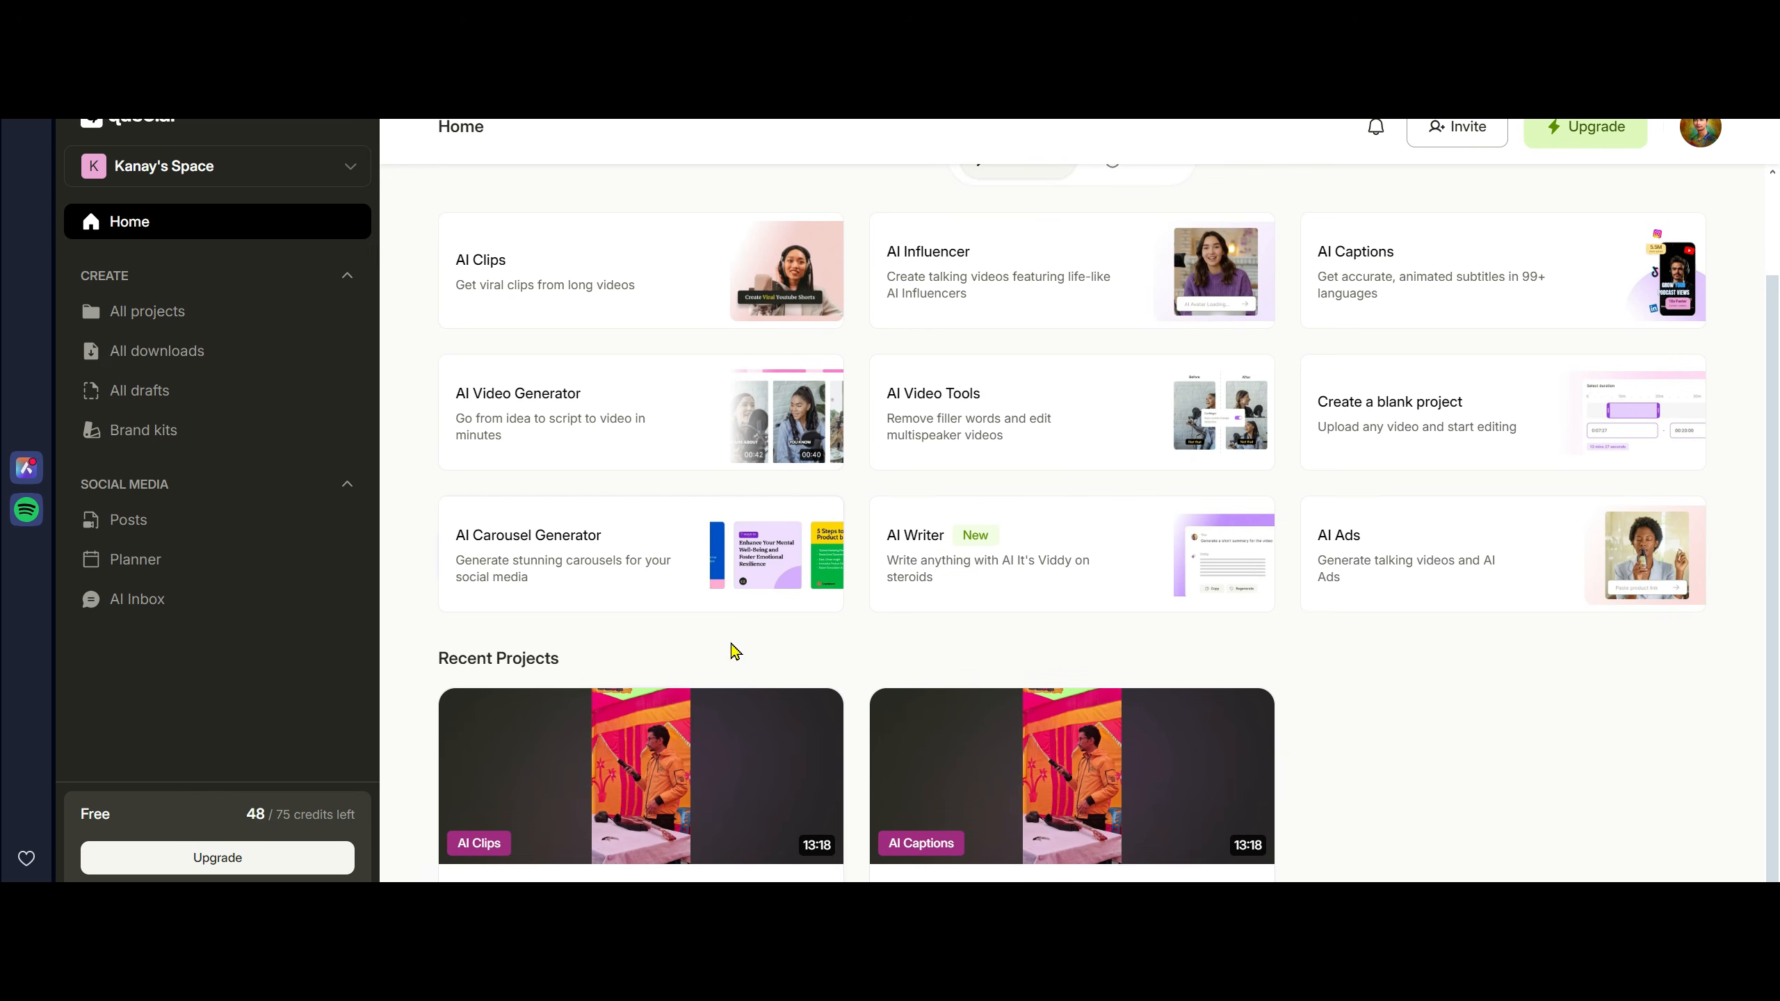
pyautogui.click(656, 803)
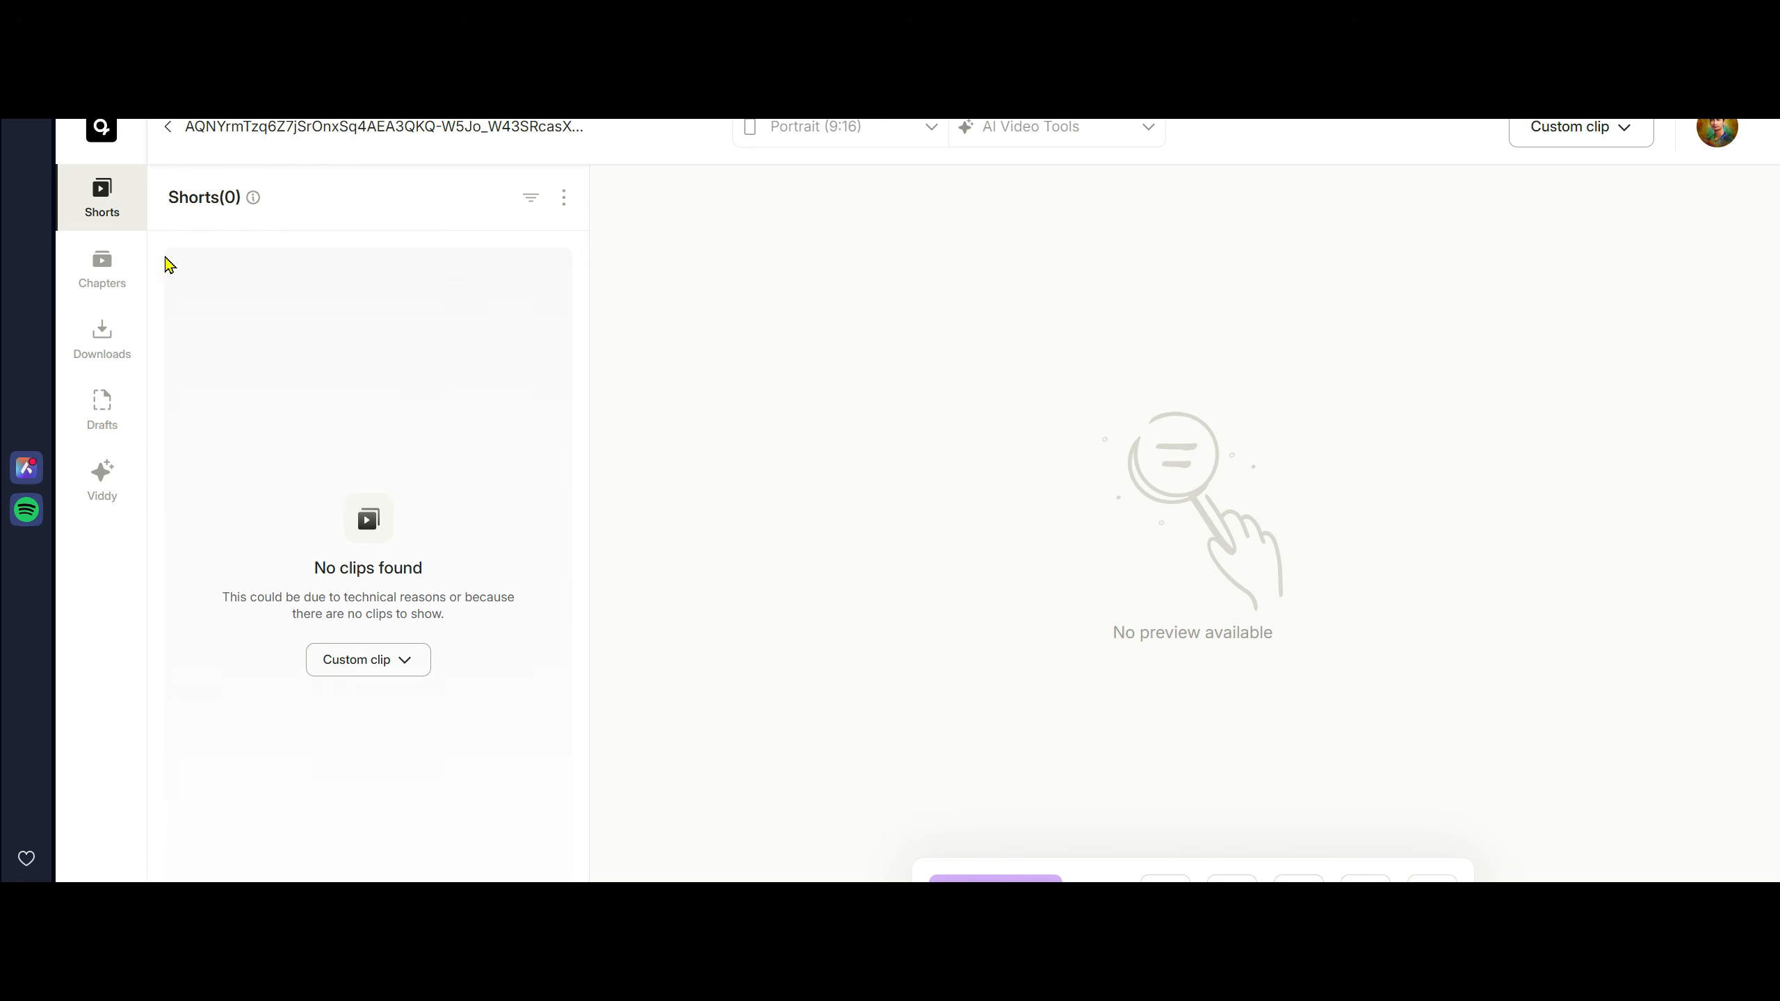
pyautogui.click(121, 280)
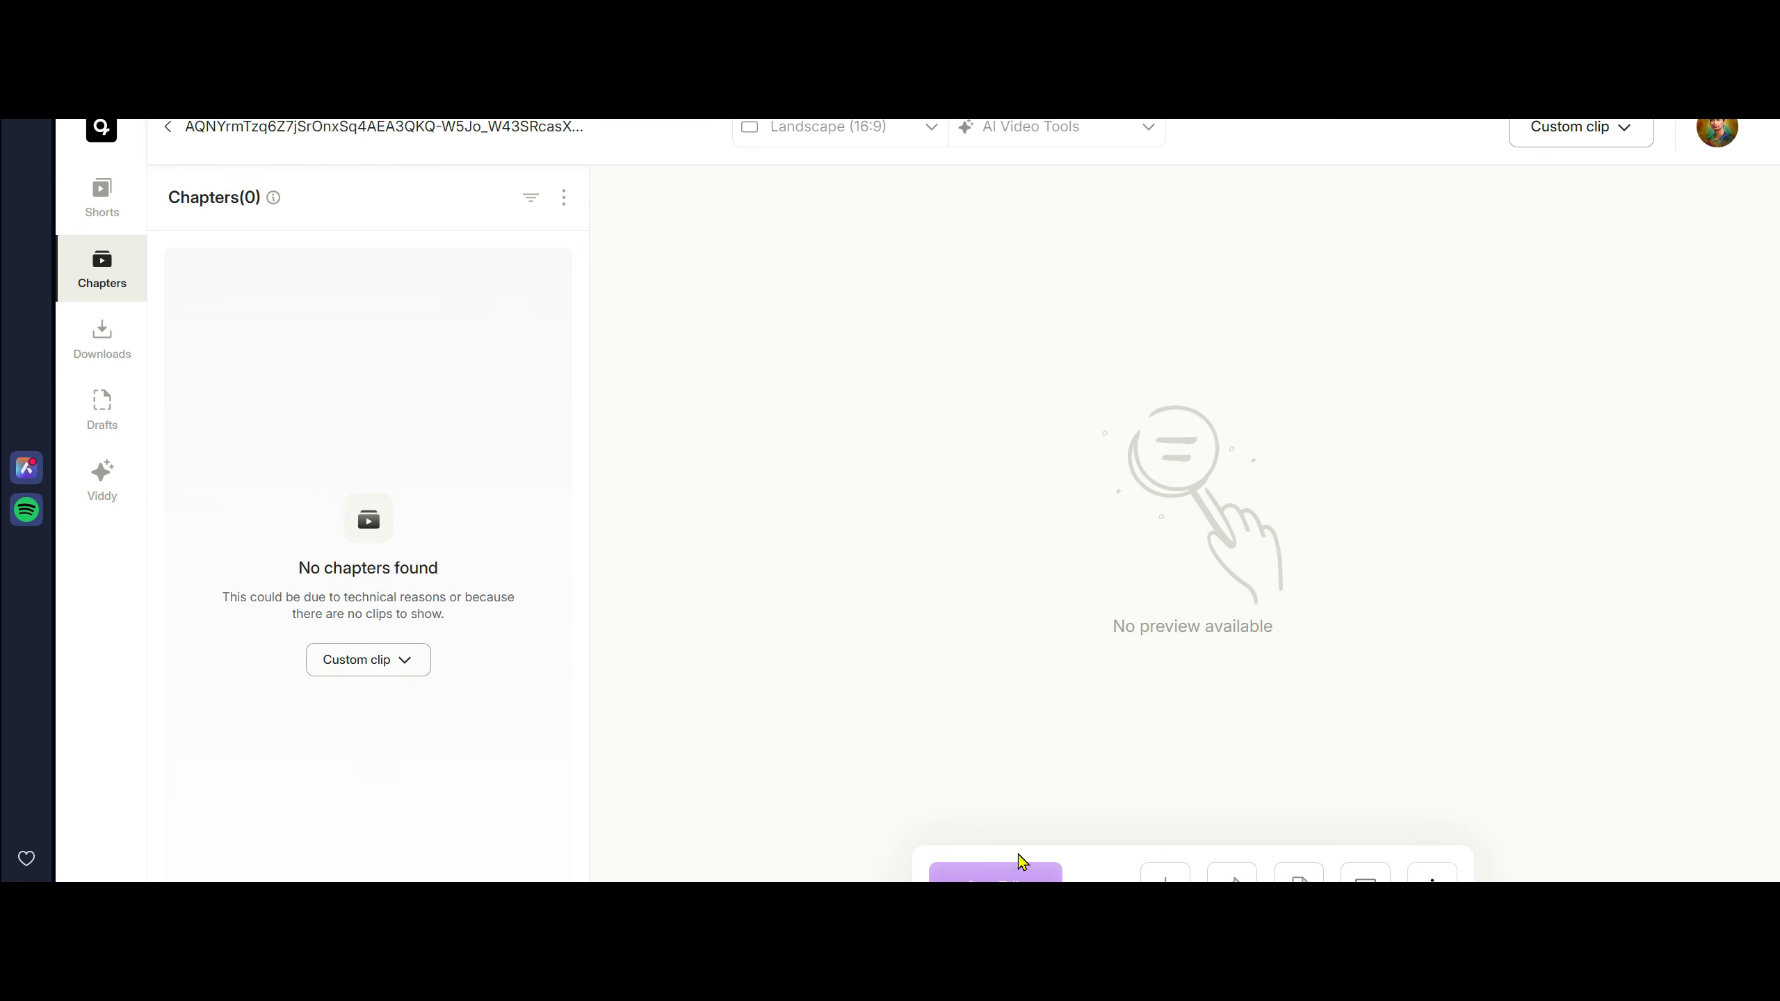
pyautogui.click(102, 344)
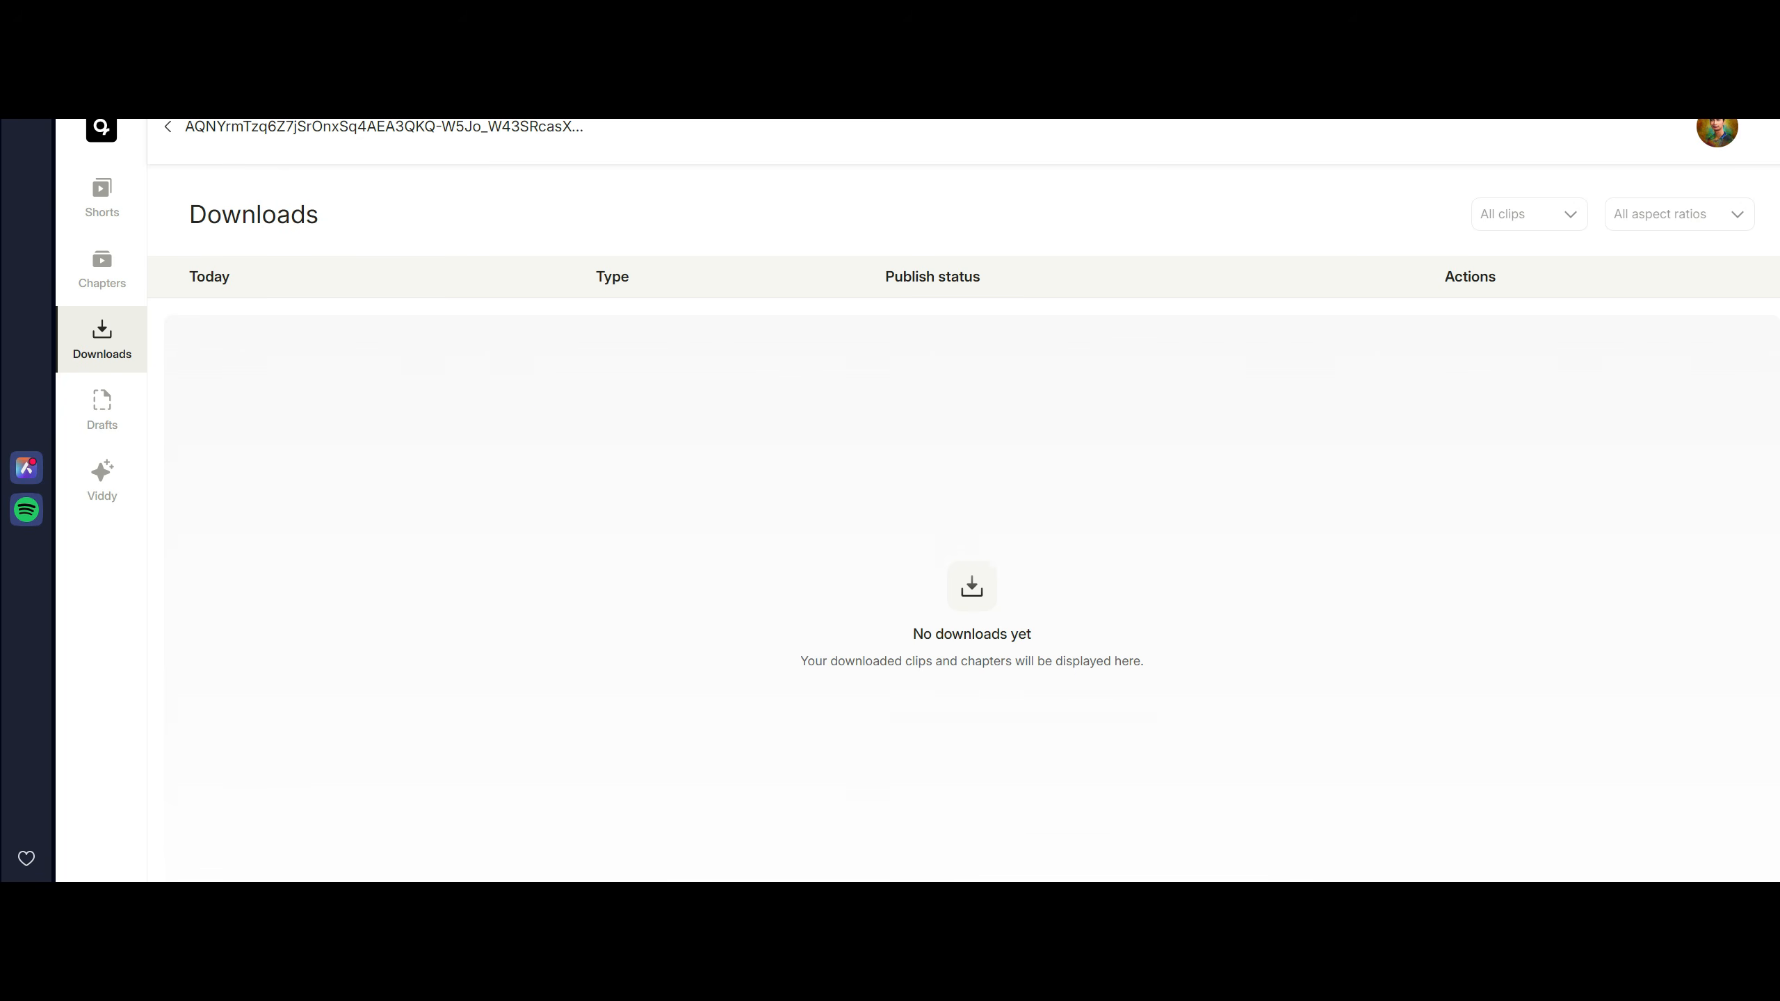
# Try to open YouTube in a new browser tab.
pyautogui.hotkey('ctrl', 't')
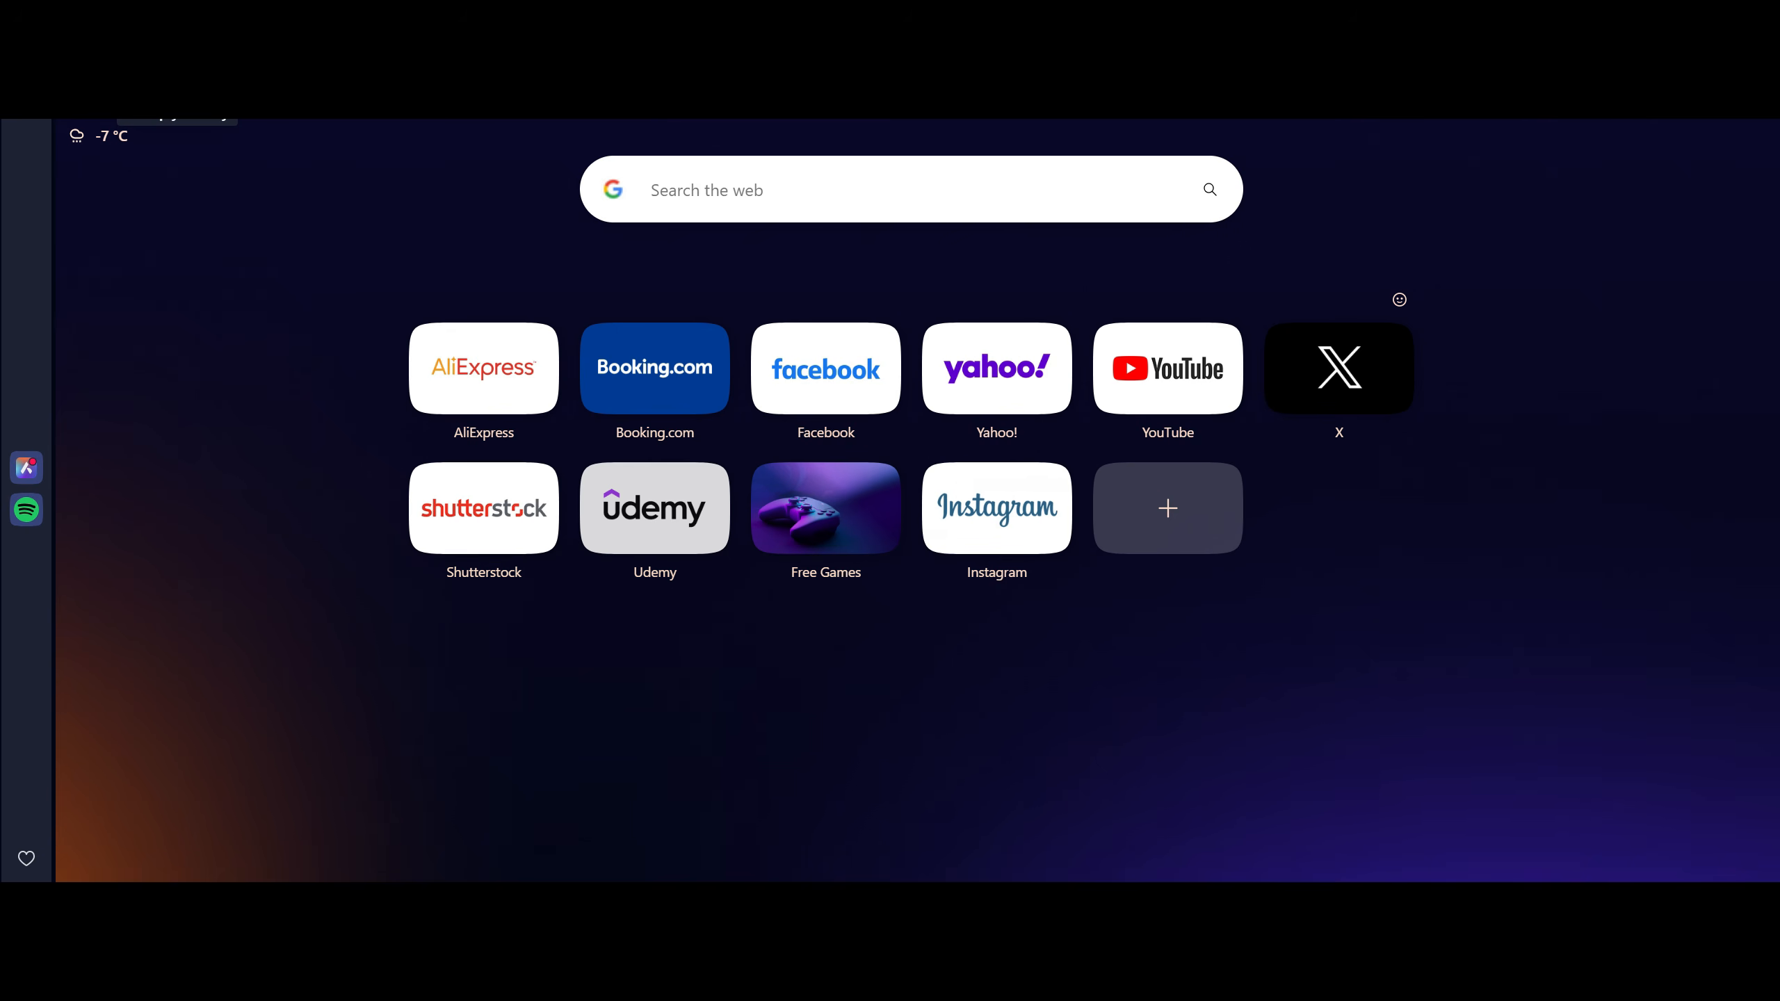
pyautogui.write('y')
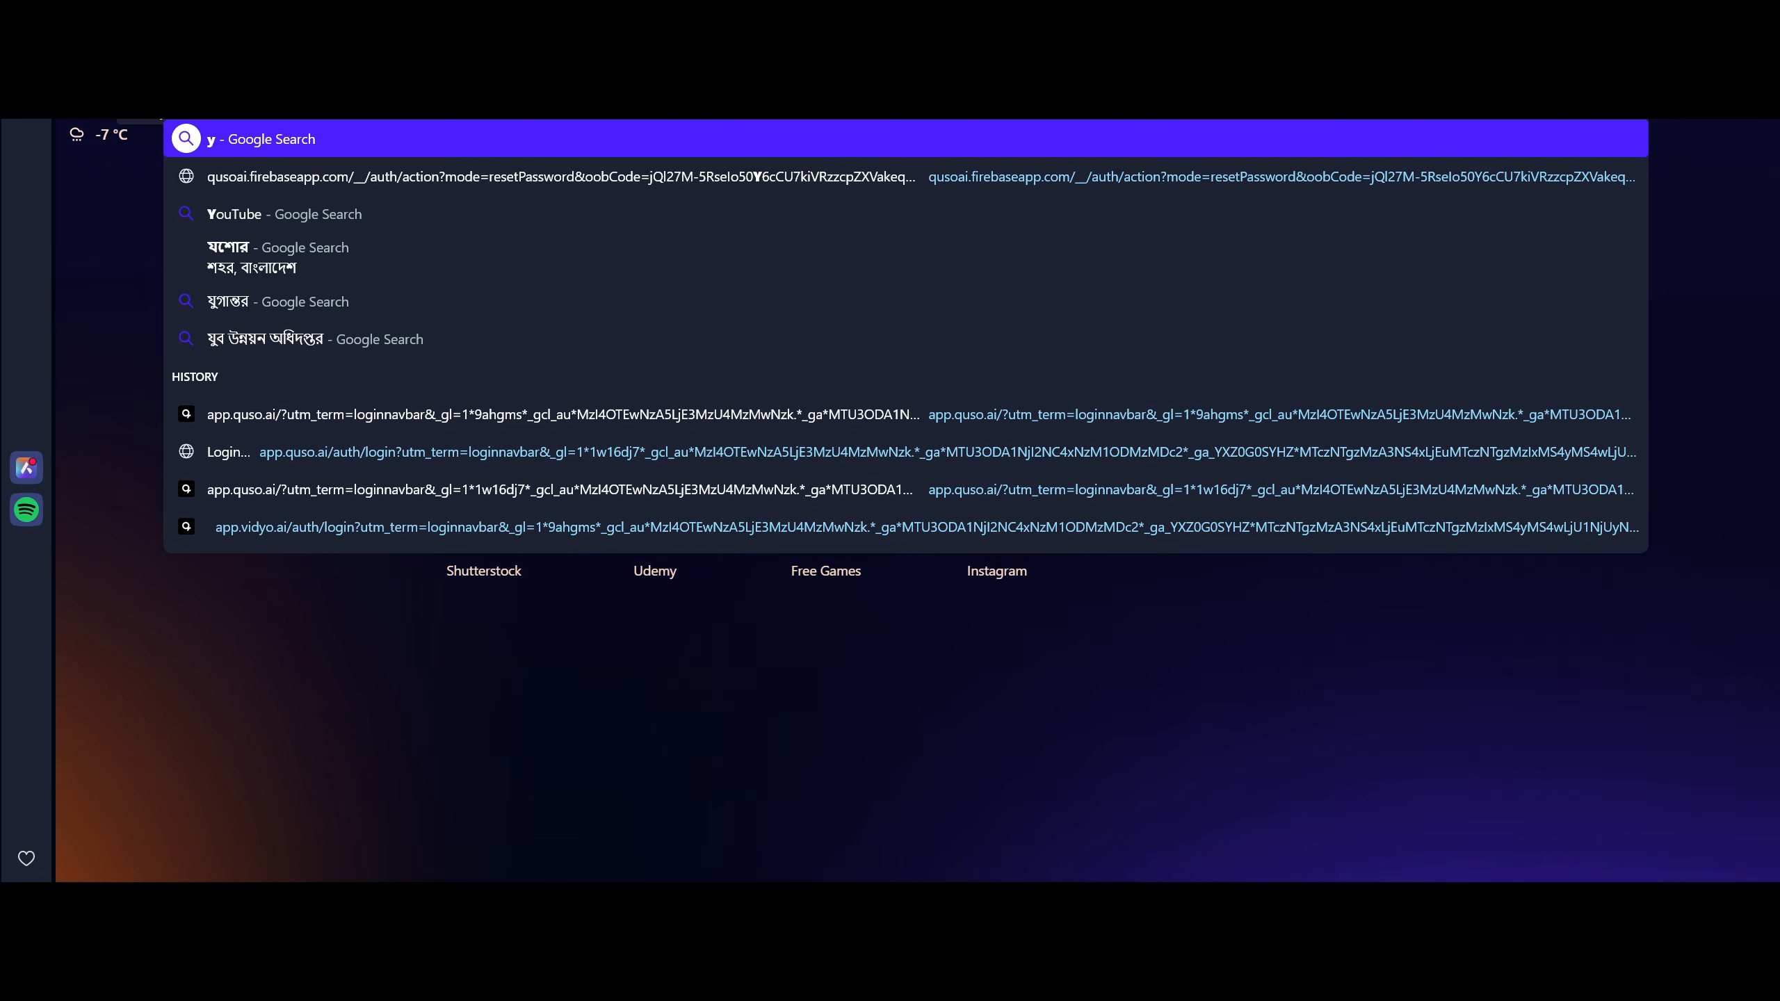
pyautogui.write('ou')
pyautogui.press('Return')
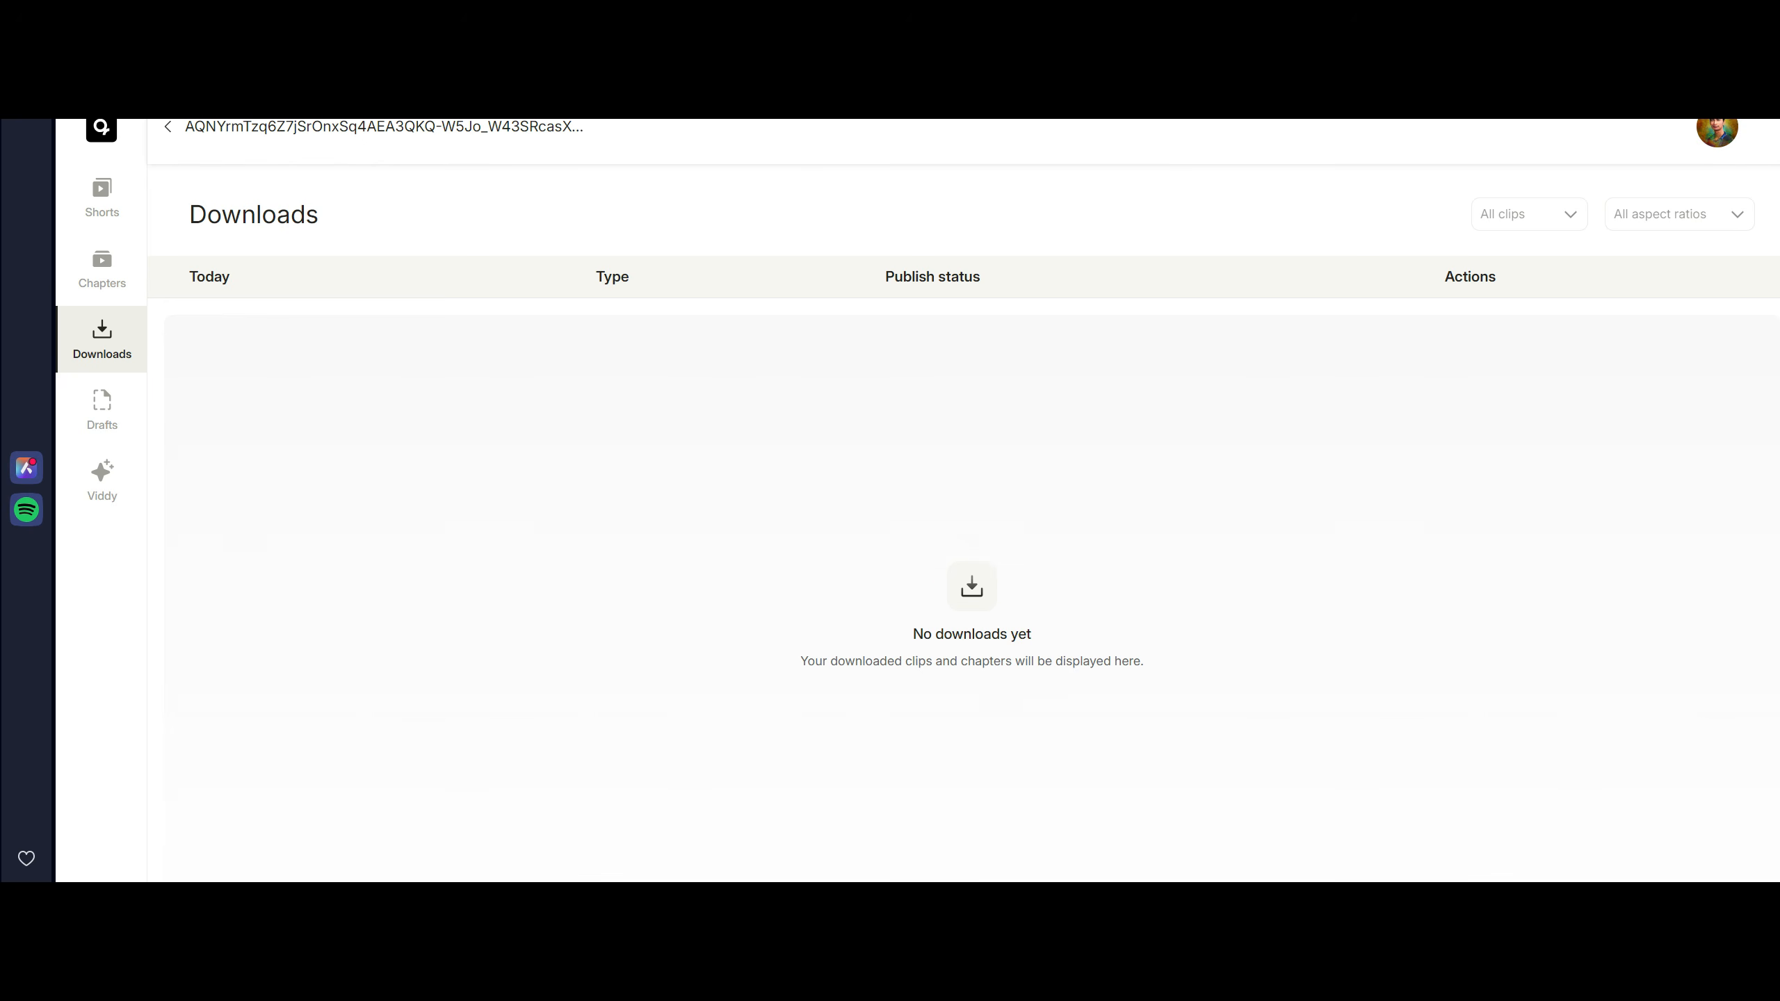
# Switch to the YouTube results for "motivational speech" and copy the link of Barack Obama's Inspirational Speech with Subtitles video.
pyautogui.moveTo(906, 894)
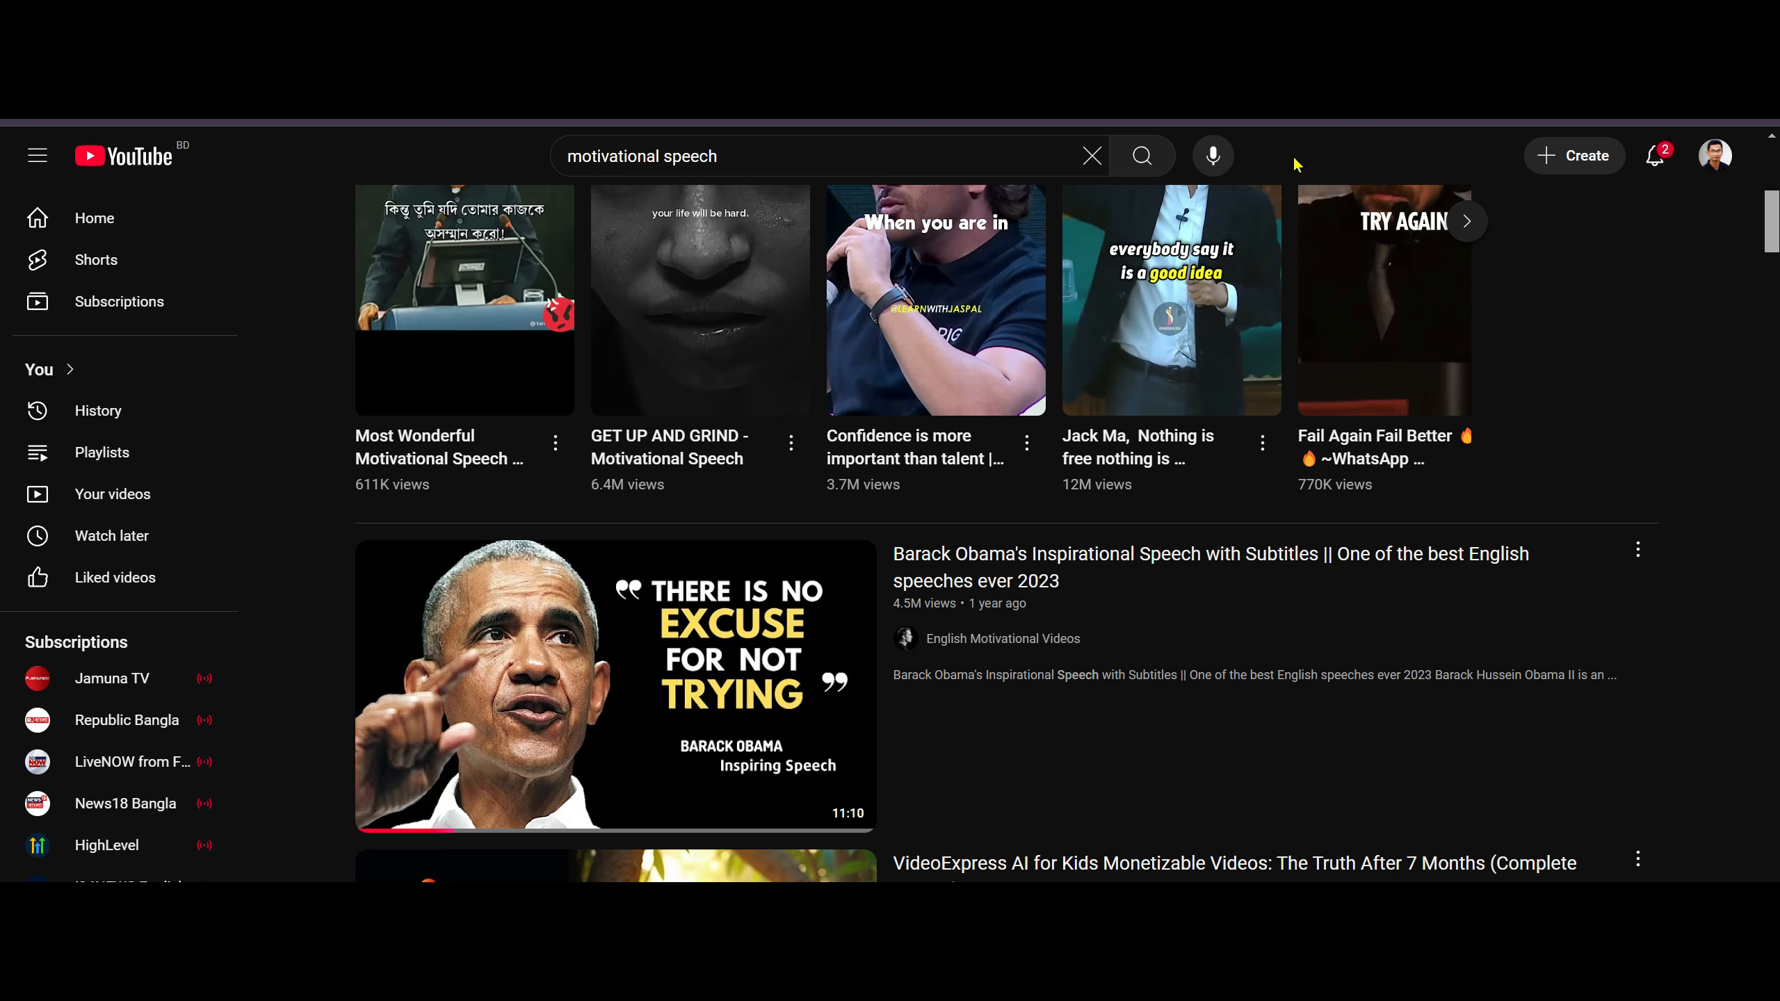
pyautogui.moveTo(866, 545)
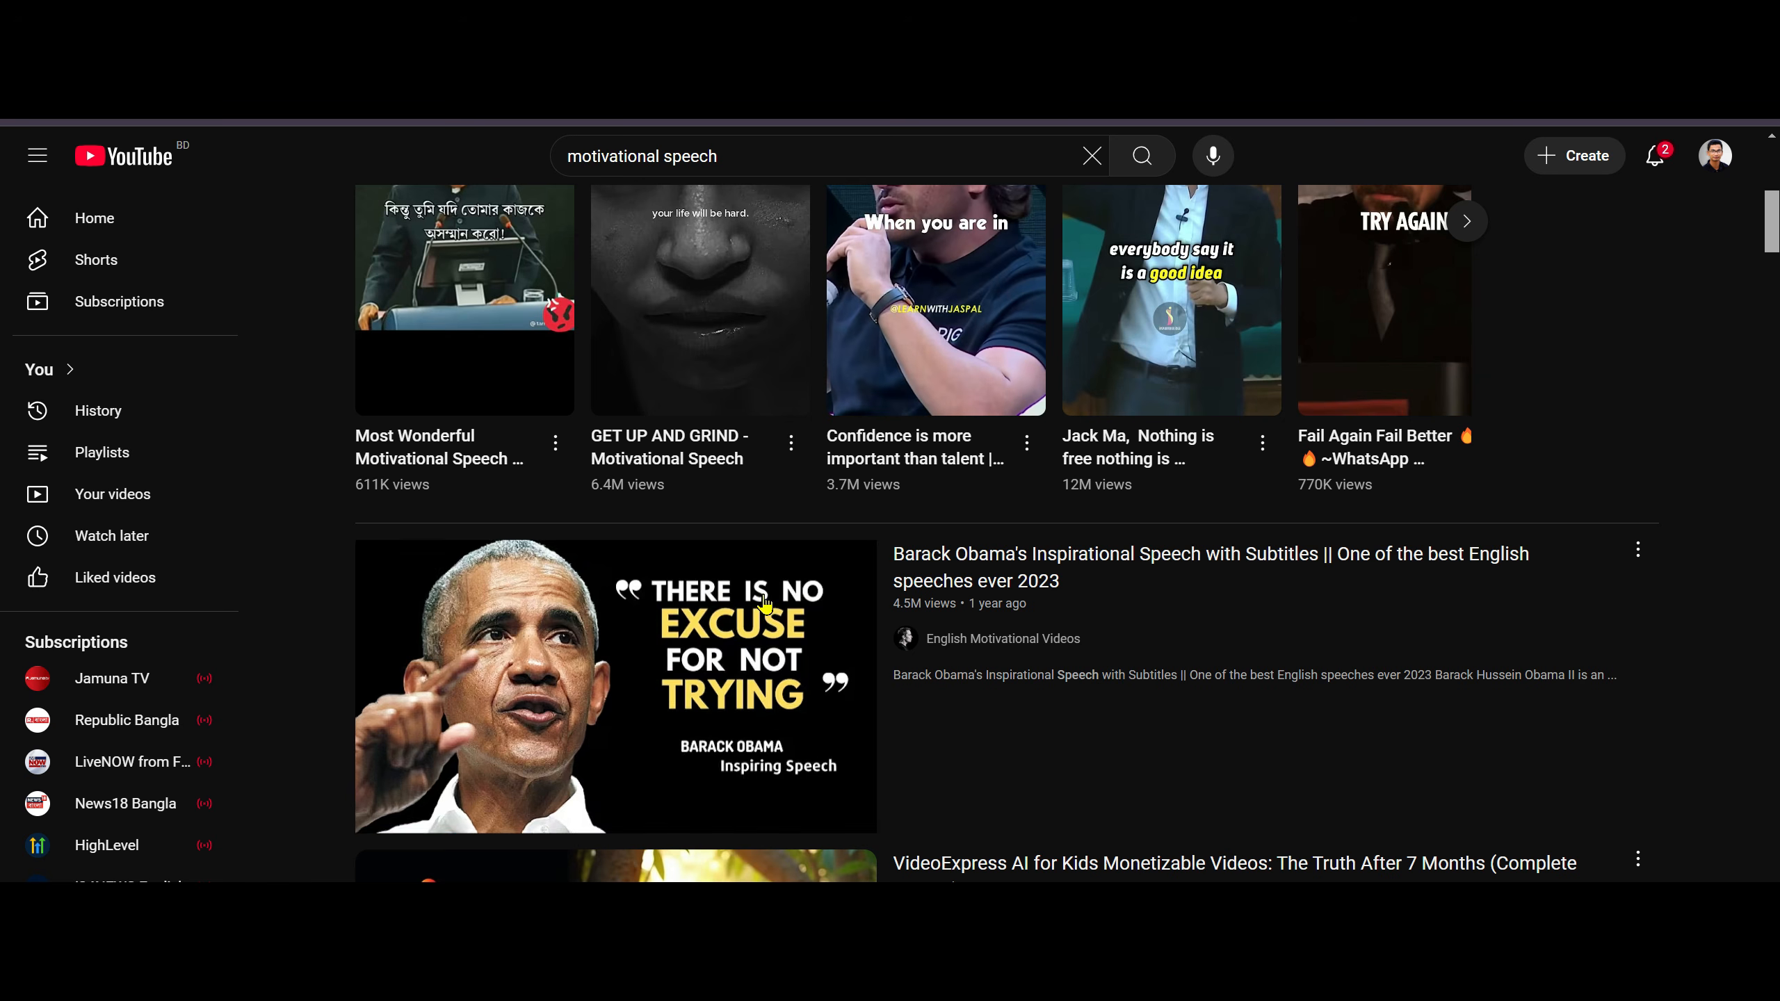
pyautogui.moveTo(613, 610)
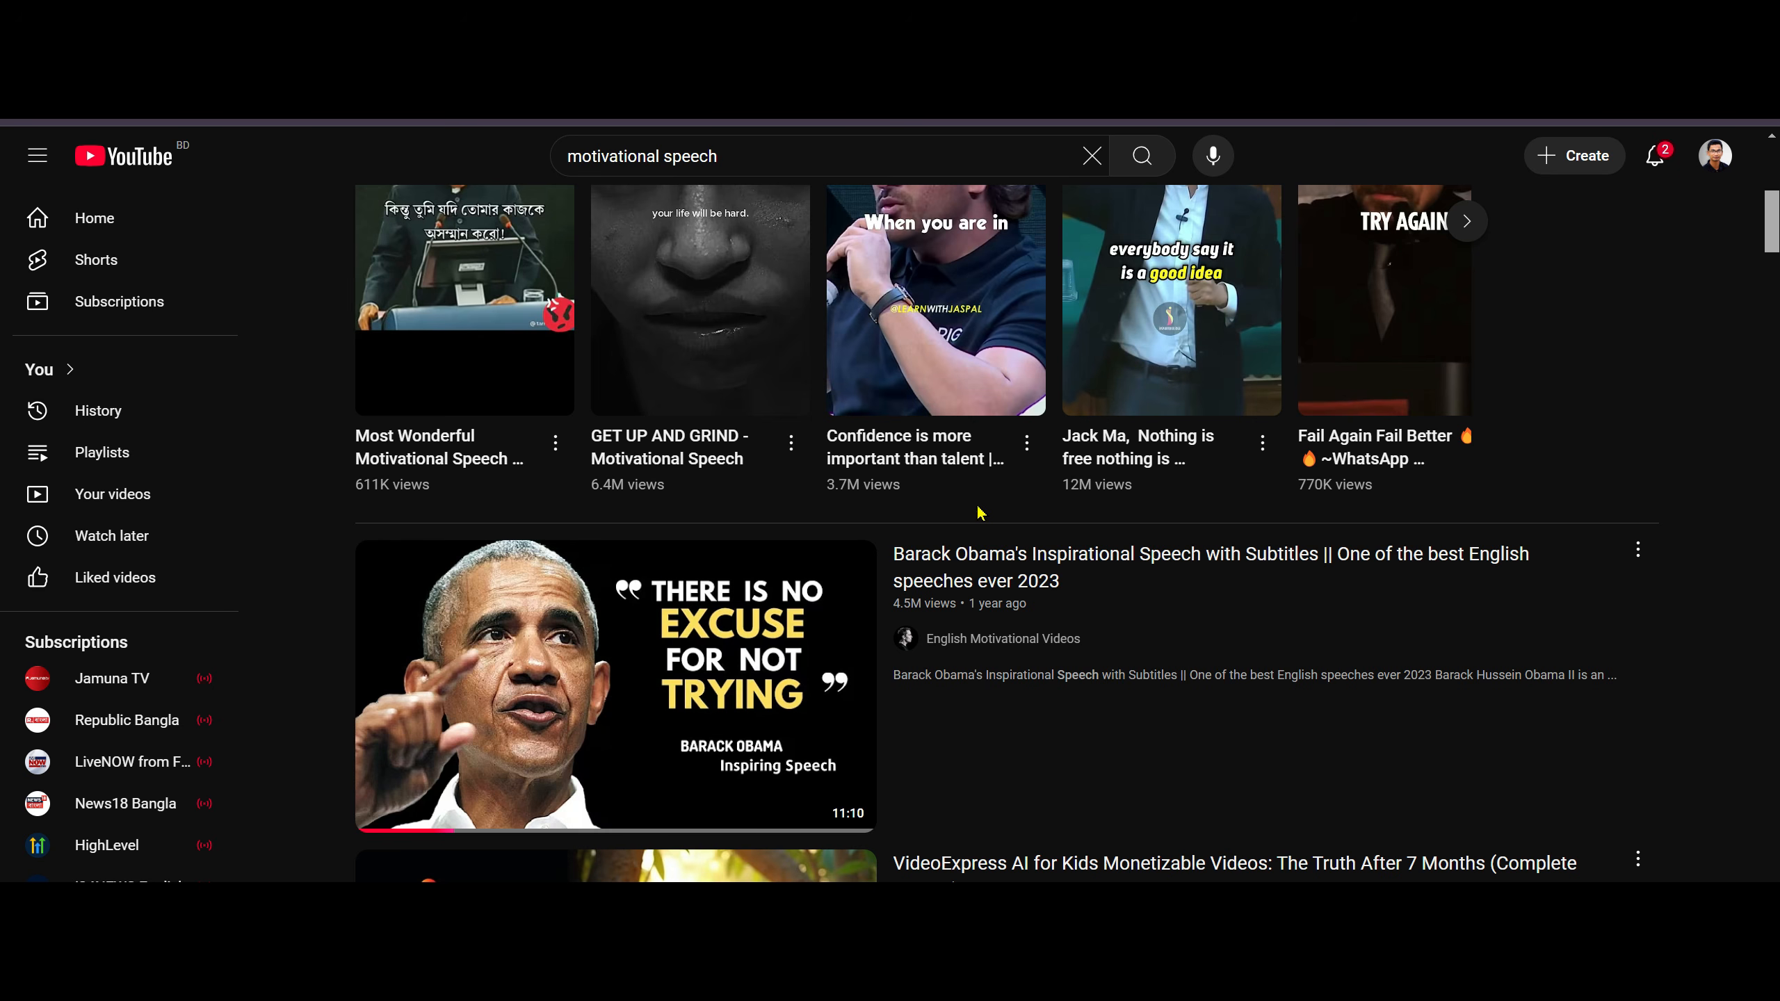
pyautogui.moveTo(641, 677)
pyautogui.rightClick(650, 592)
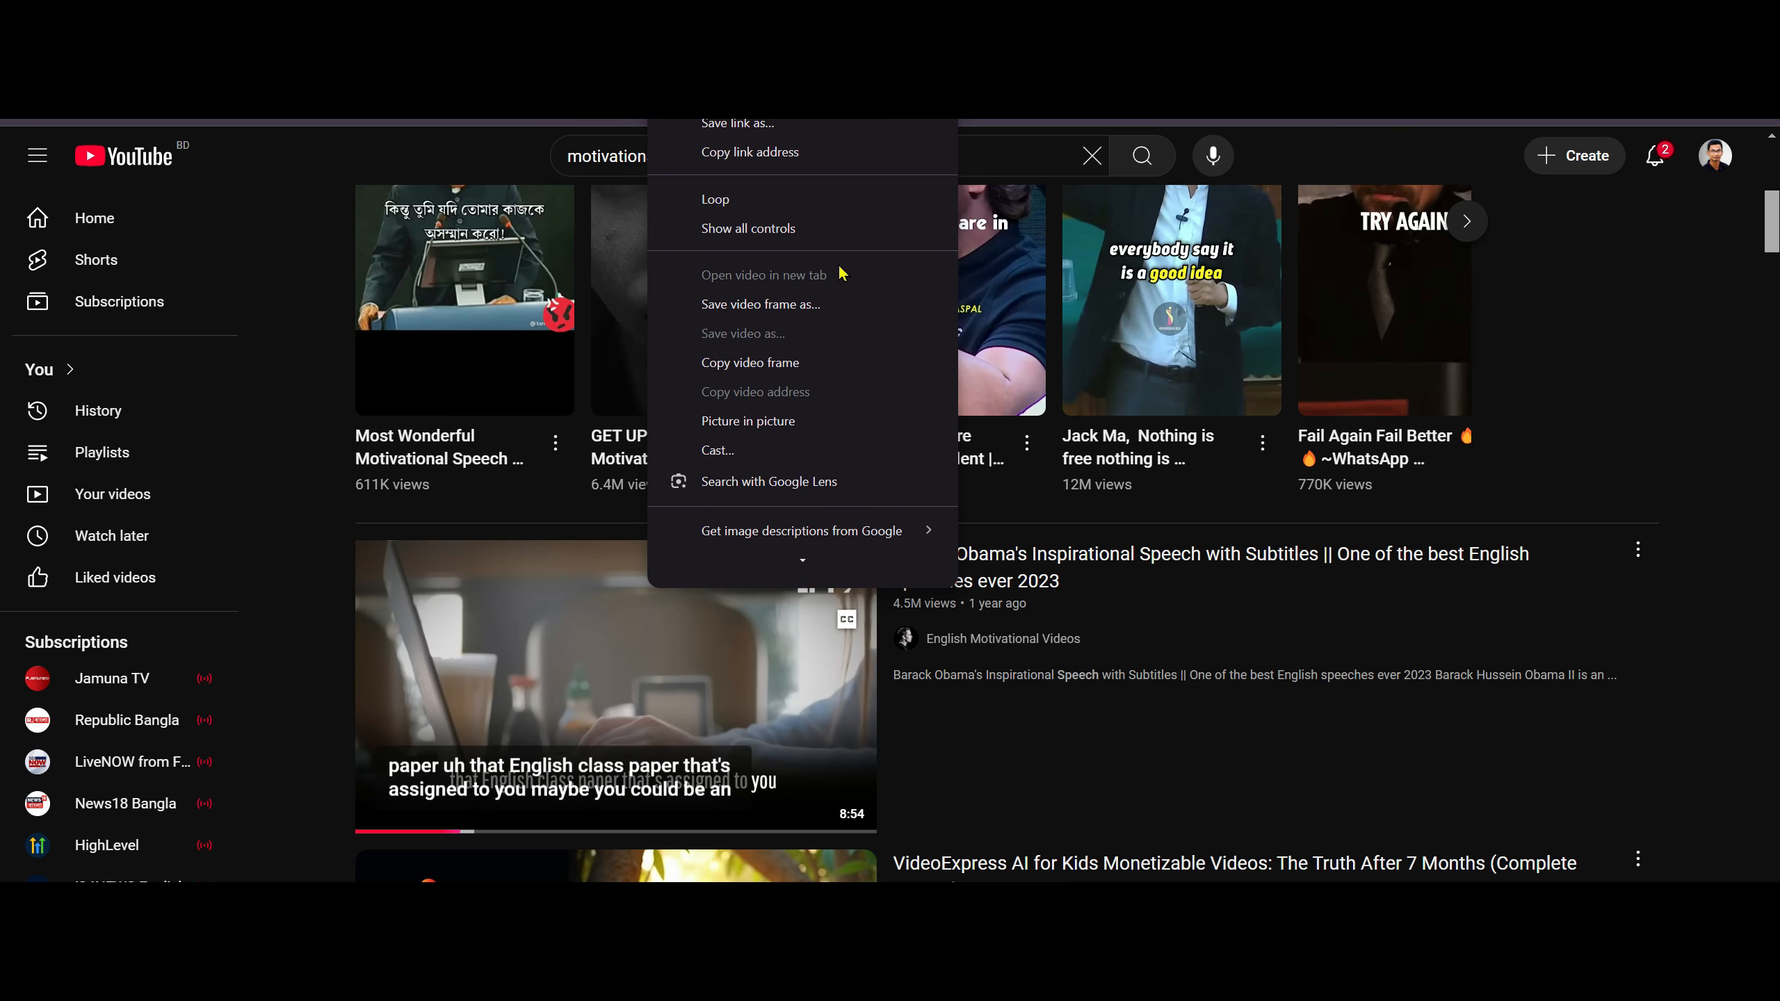
pyautogui.click(781, 152)
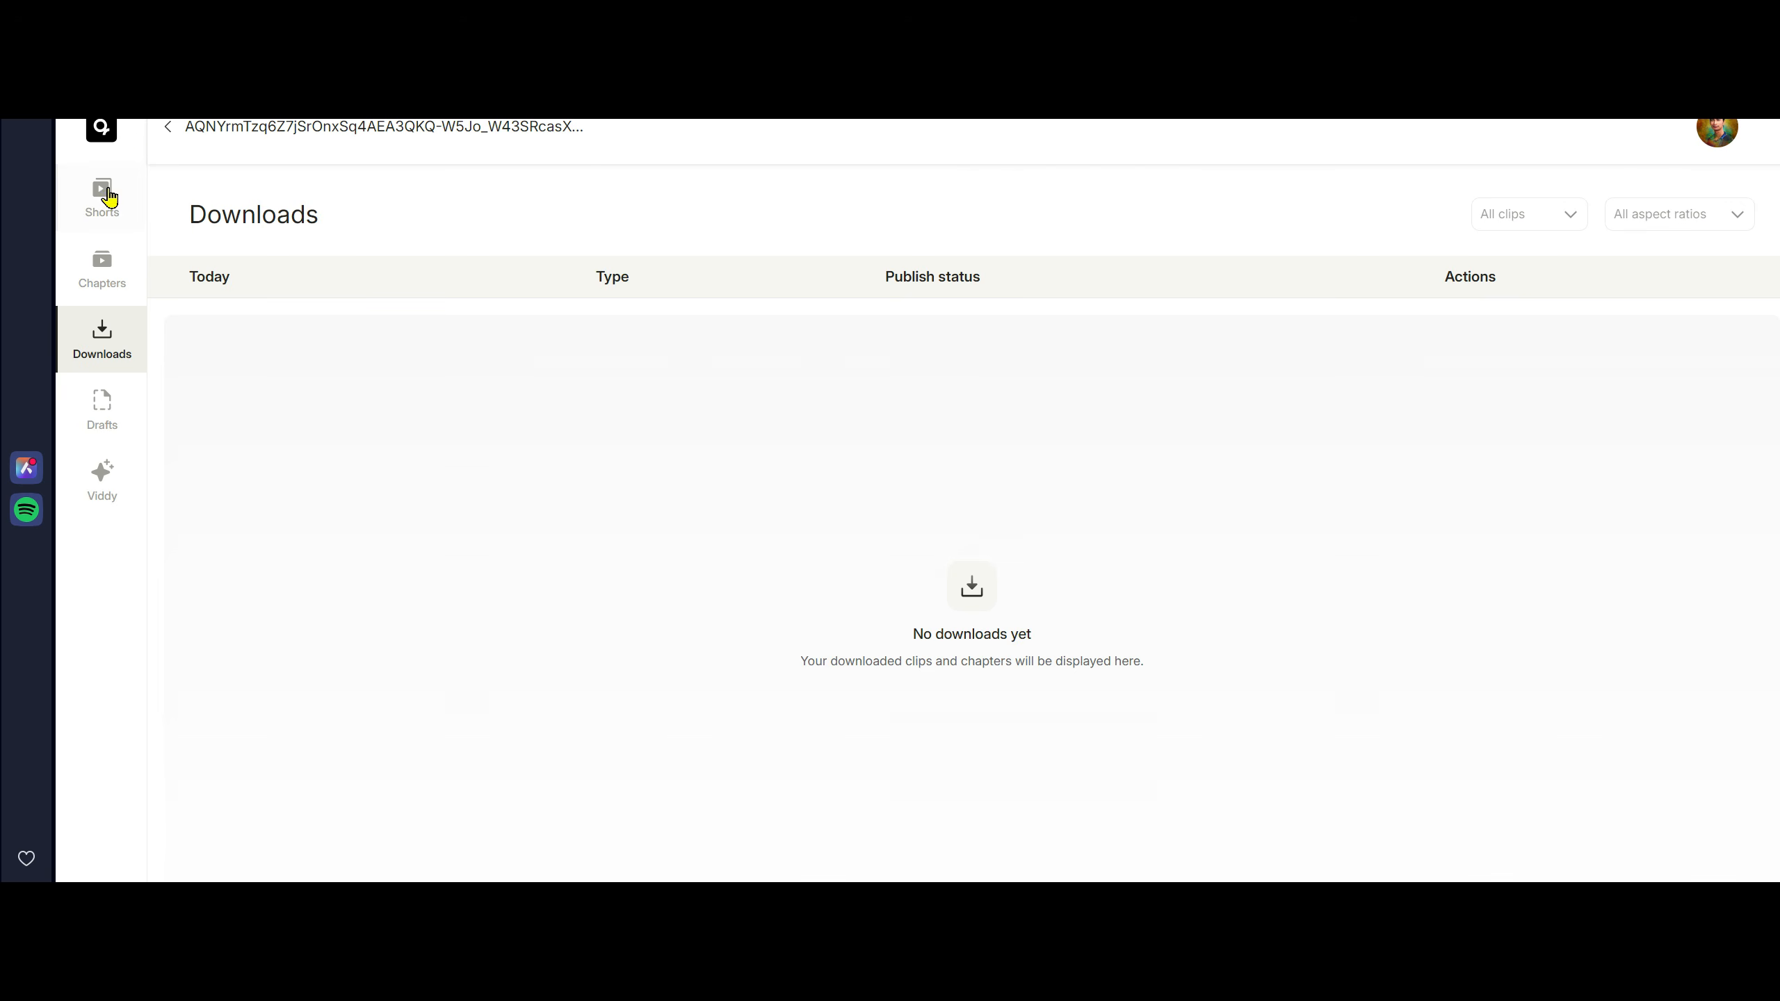
# Import the copied YouTube link of Barack Obama's Inspirational Speech into a new AI Clips project and generate clips from it.
pyautogui.click(105, 194)
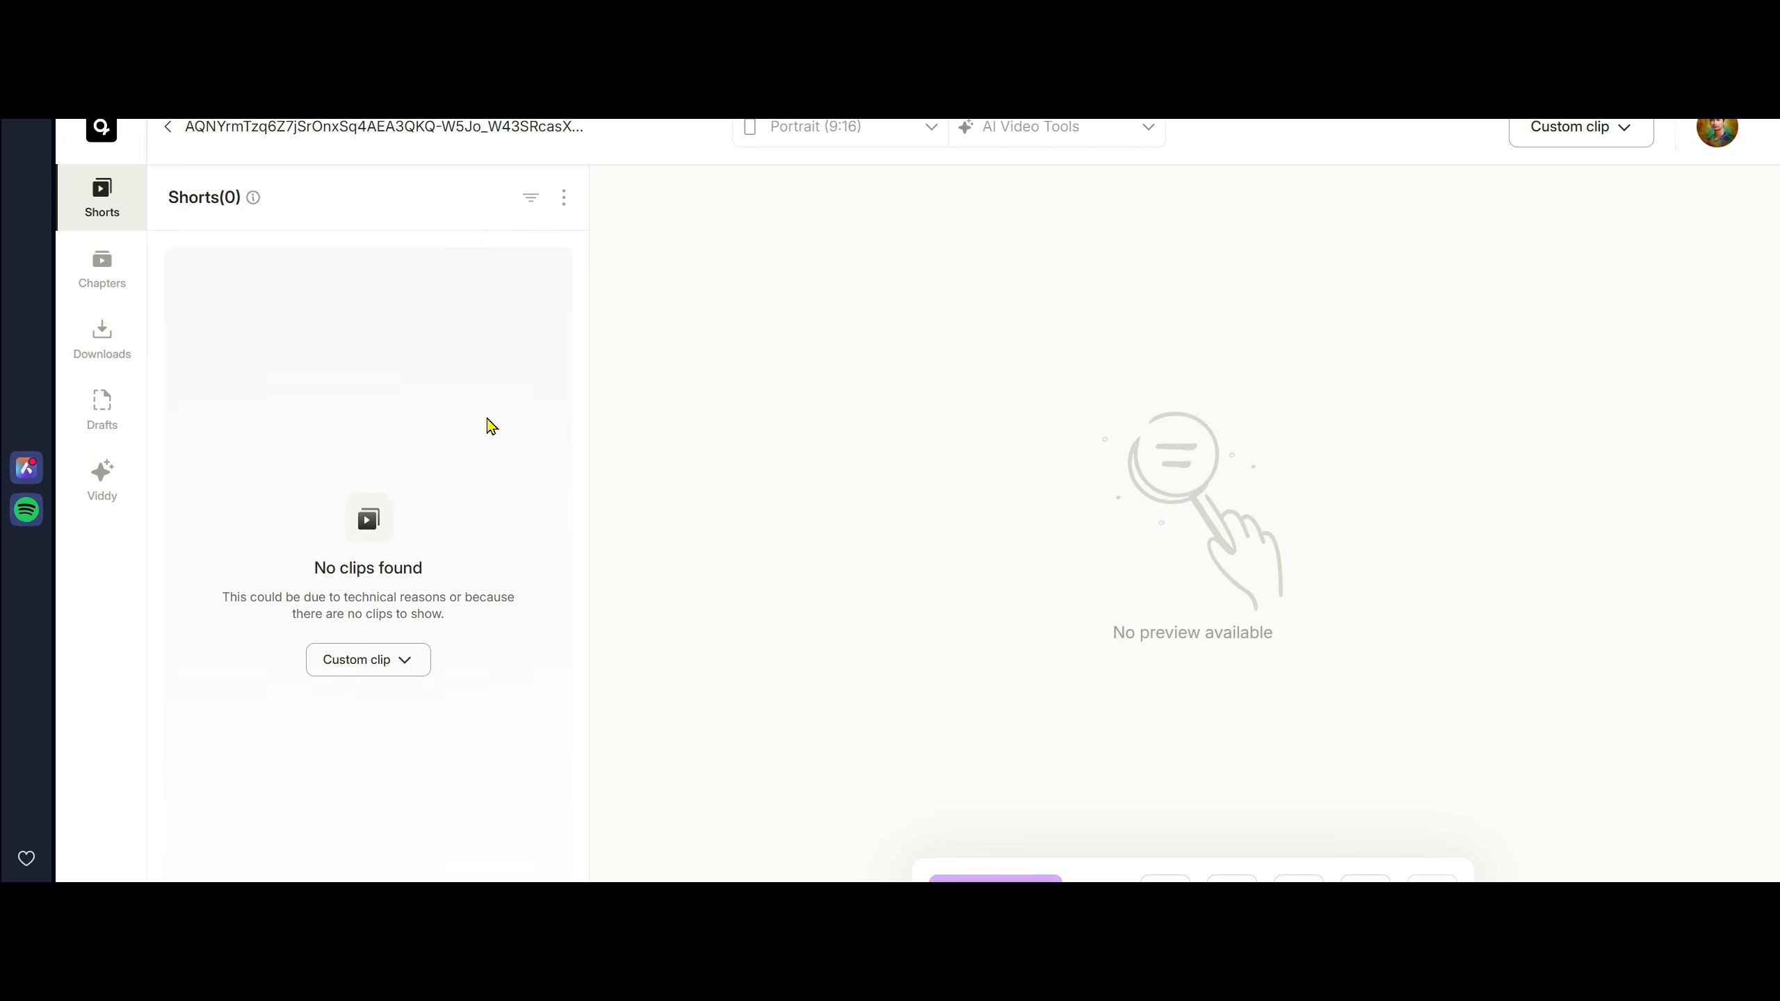
pyautogui.click(101, 131)
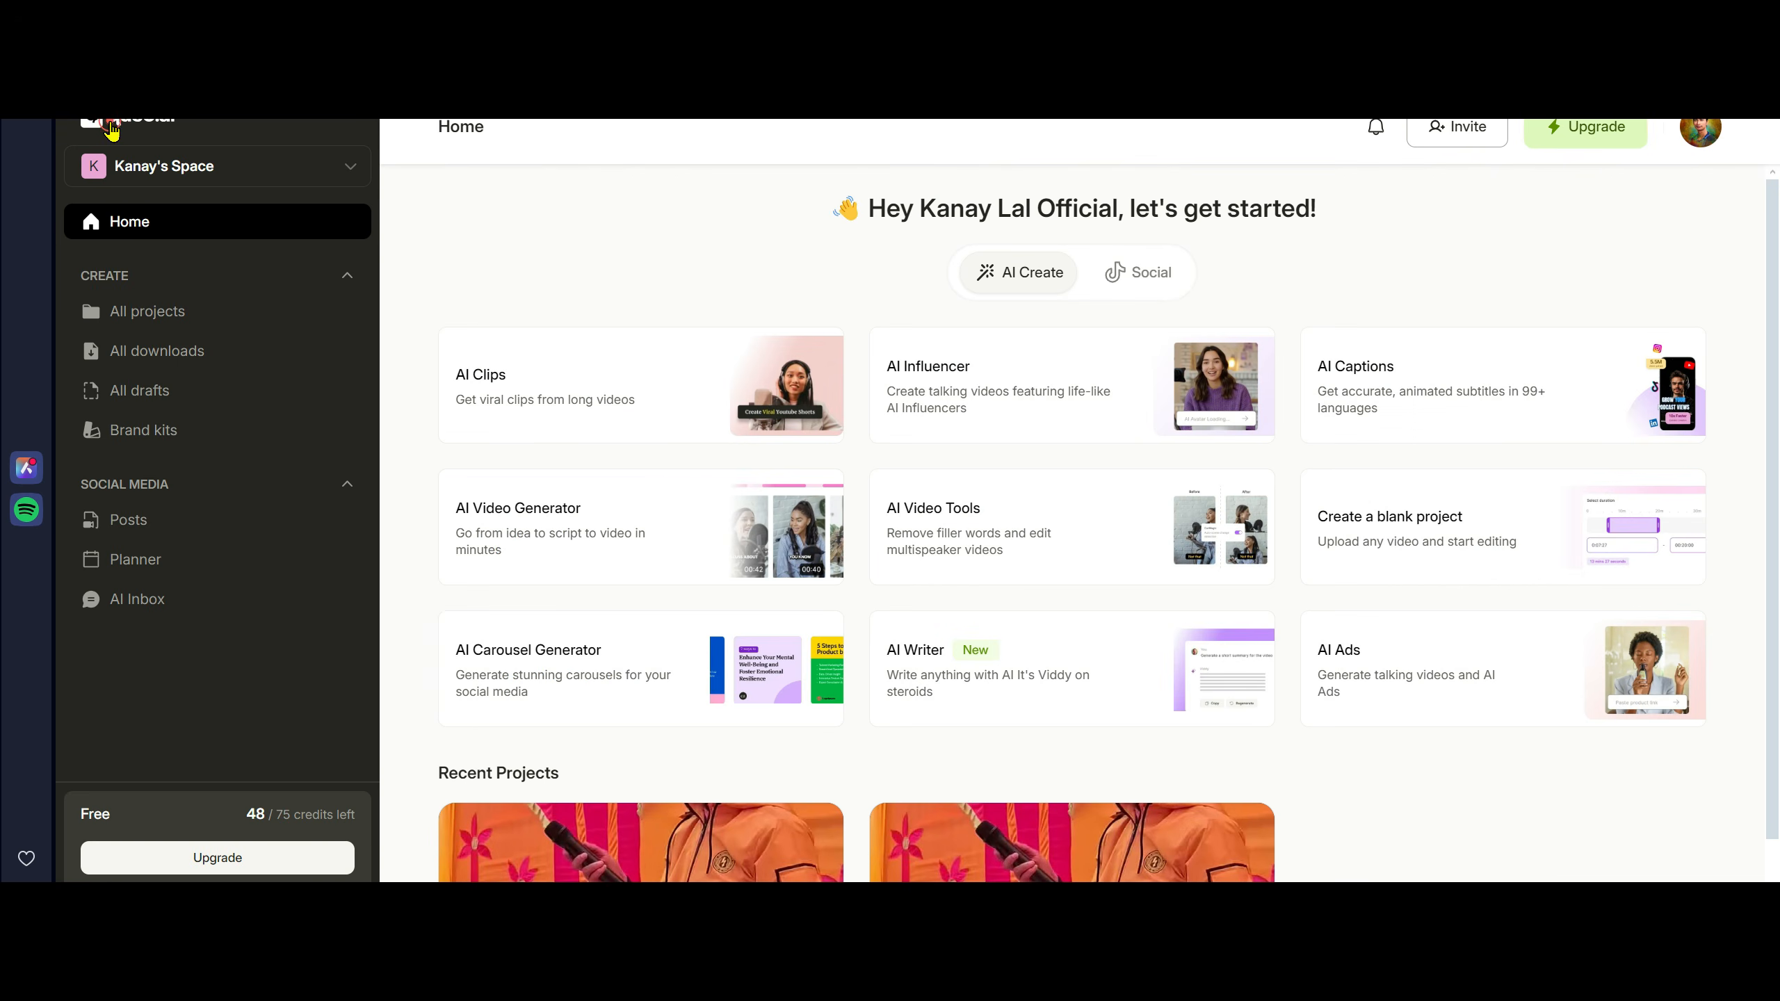
pyautogui.click(506, 387)
pyautogui.rightClick(529, 346)
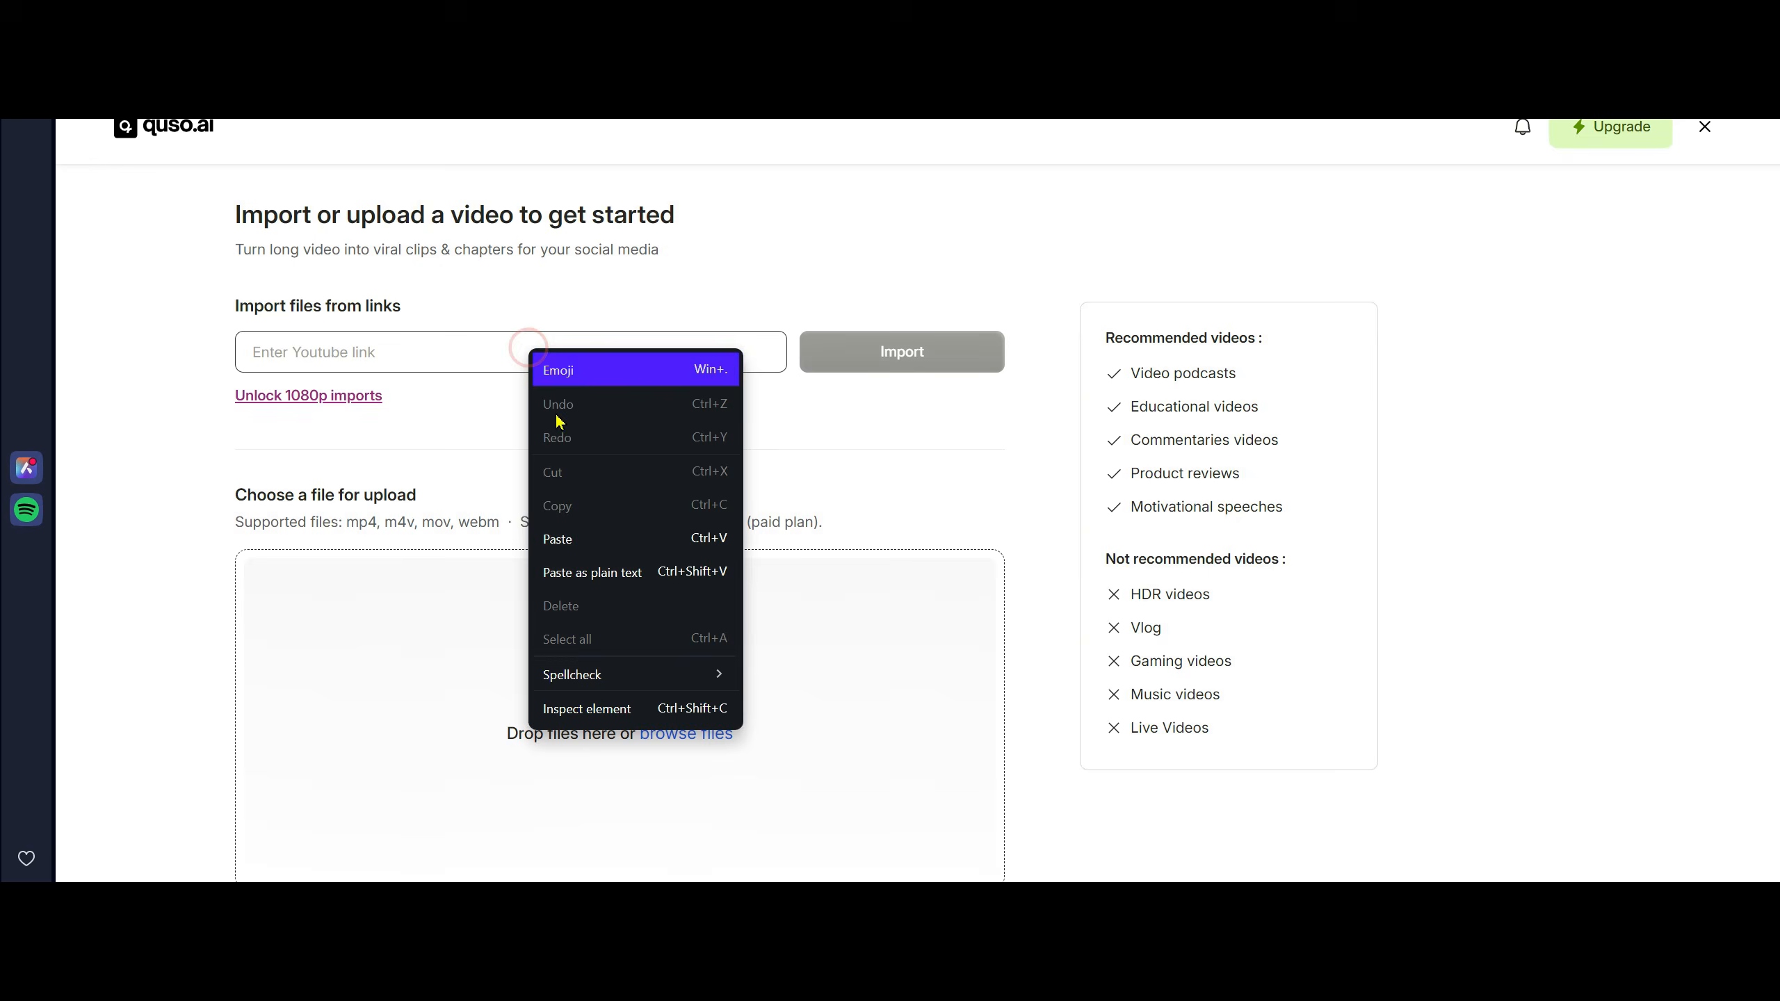
pyautogui.click(599, 539)
pyautogui.click(919, 352)
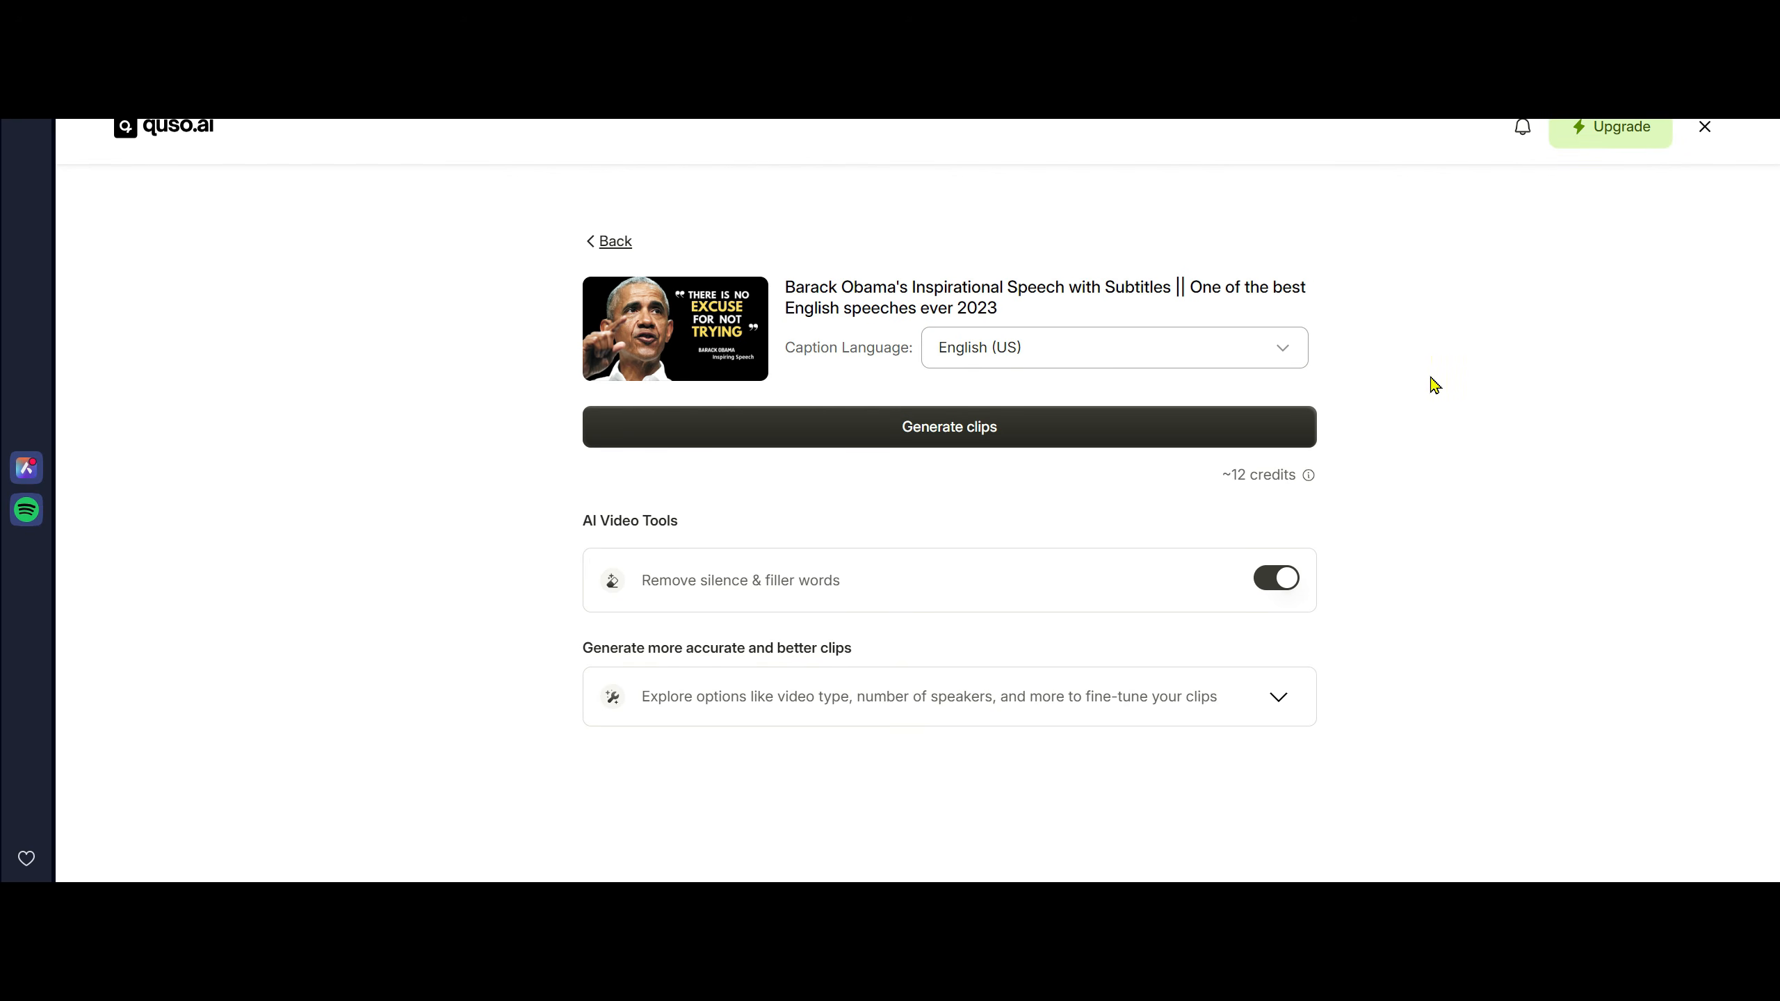
pyautogui.click(983, 443)
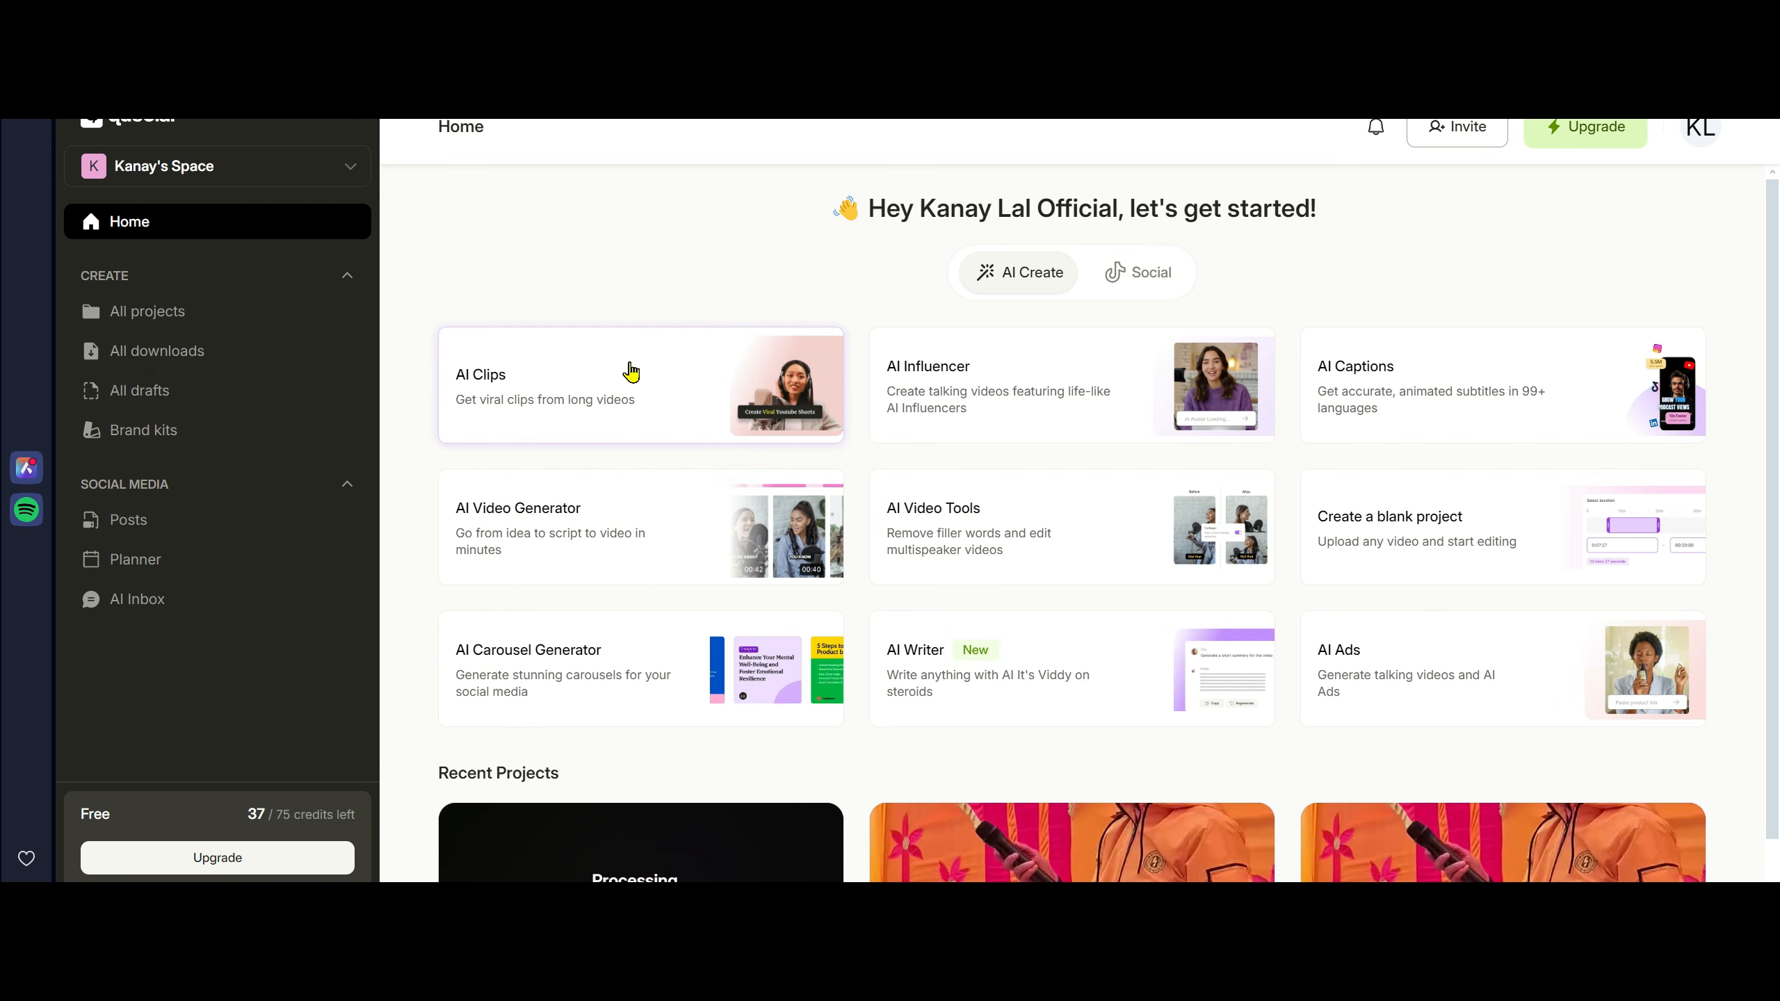
# Open the Barack Obama speech project from the recent projects, reopening it once from the home dashboard to refresh it.
pyautogui.scroll(-3, 813, 533)
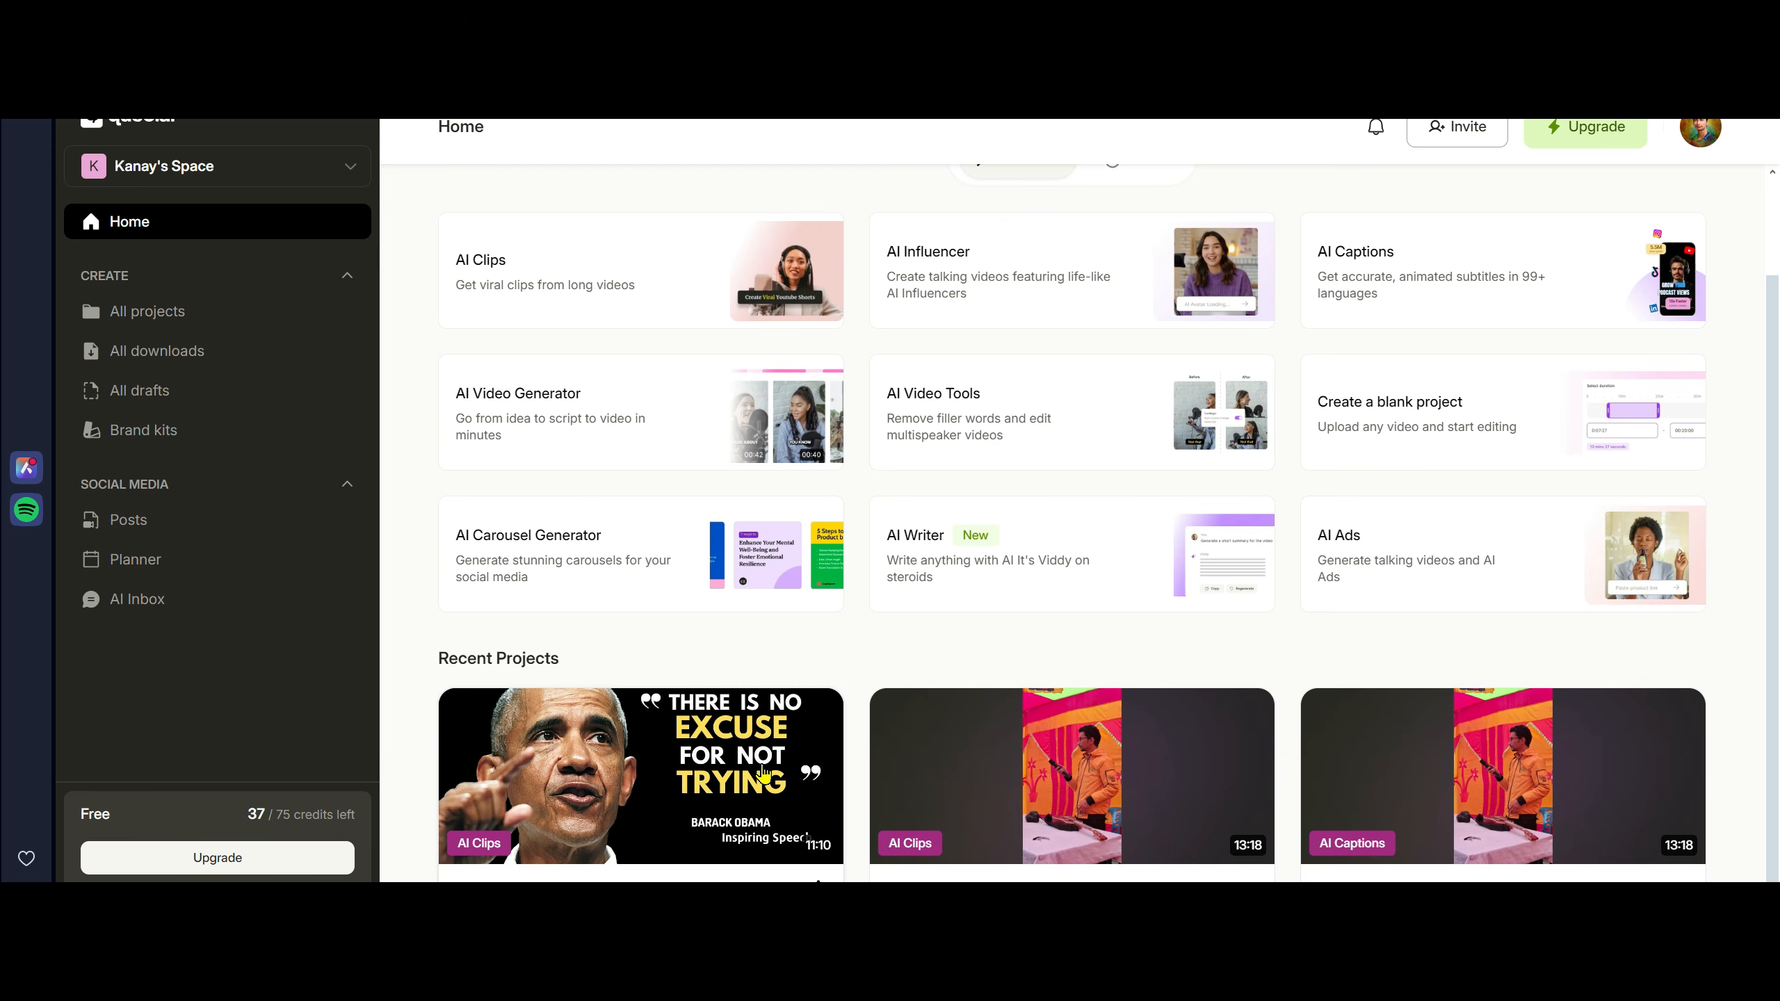
pyautogui.click(691, 756)
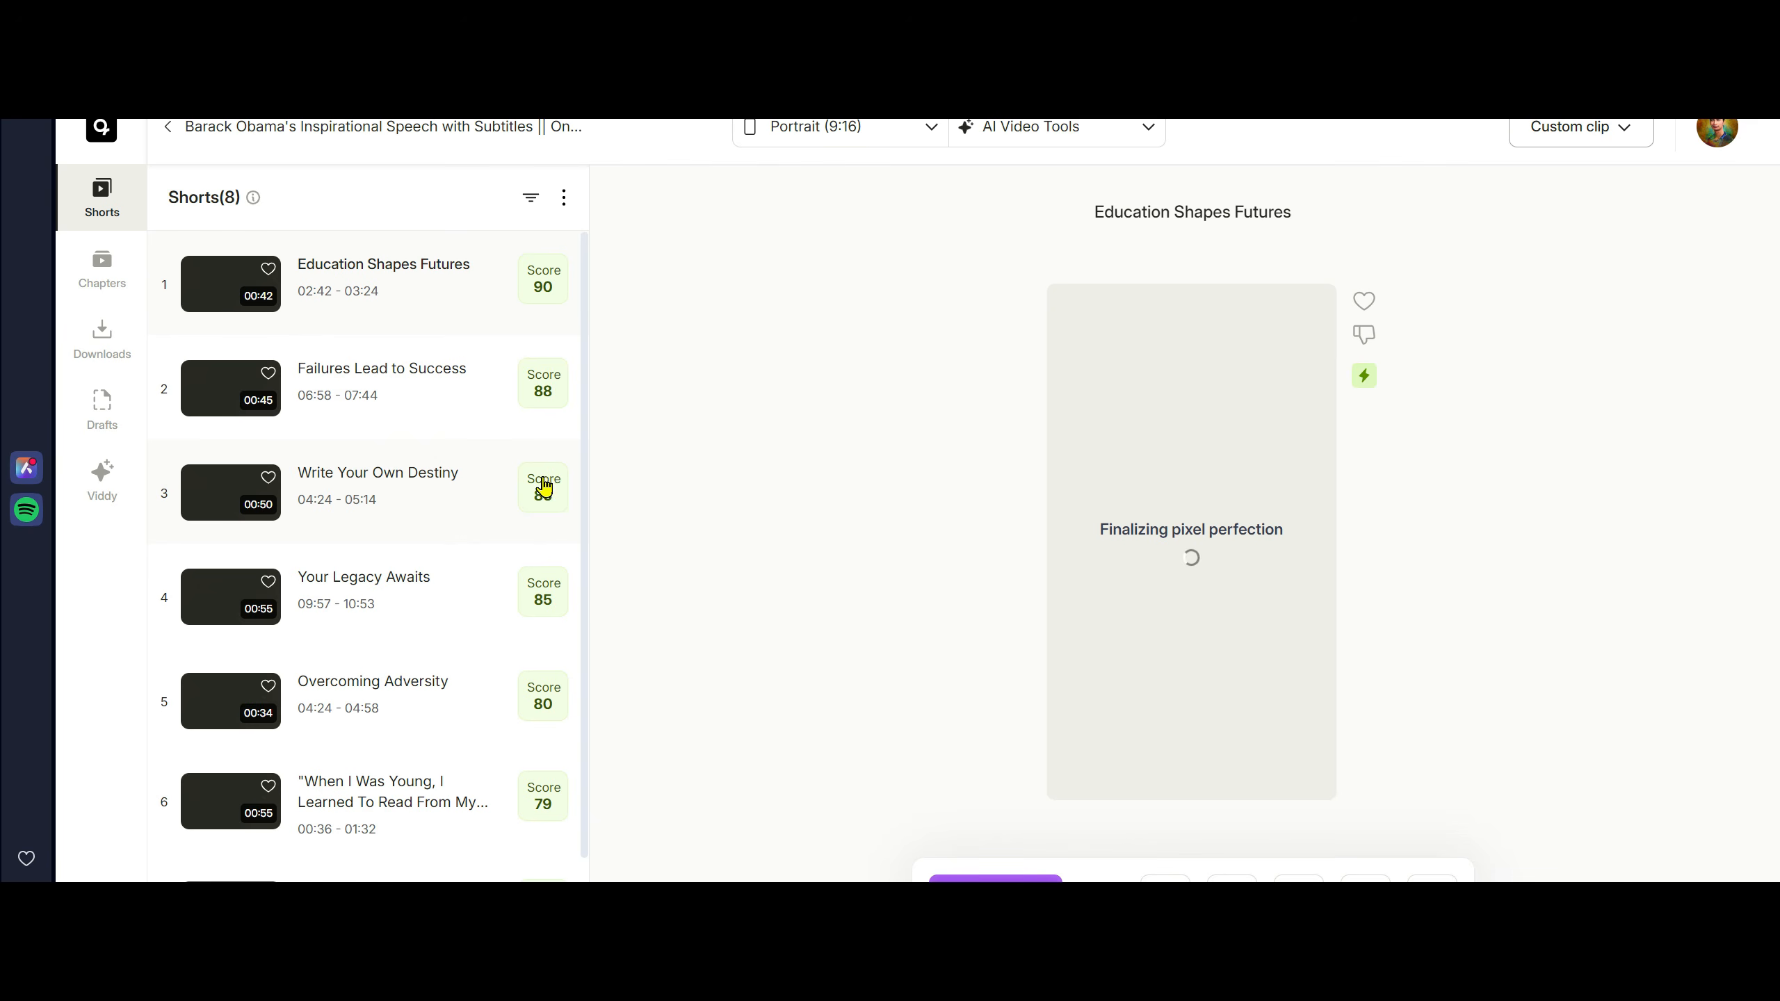
pyautogui.click(168, 128)
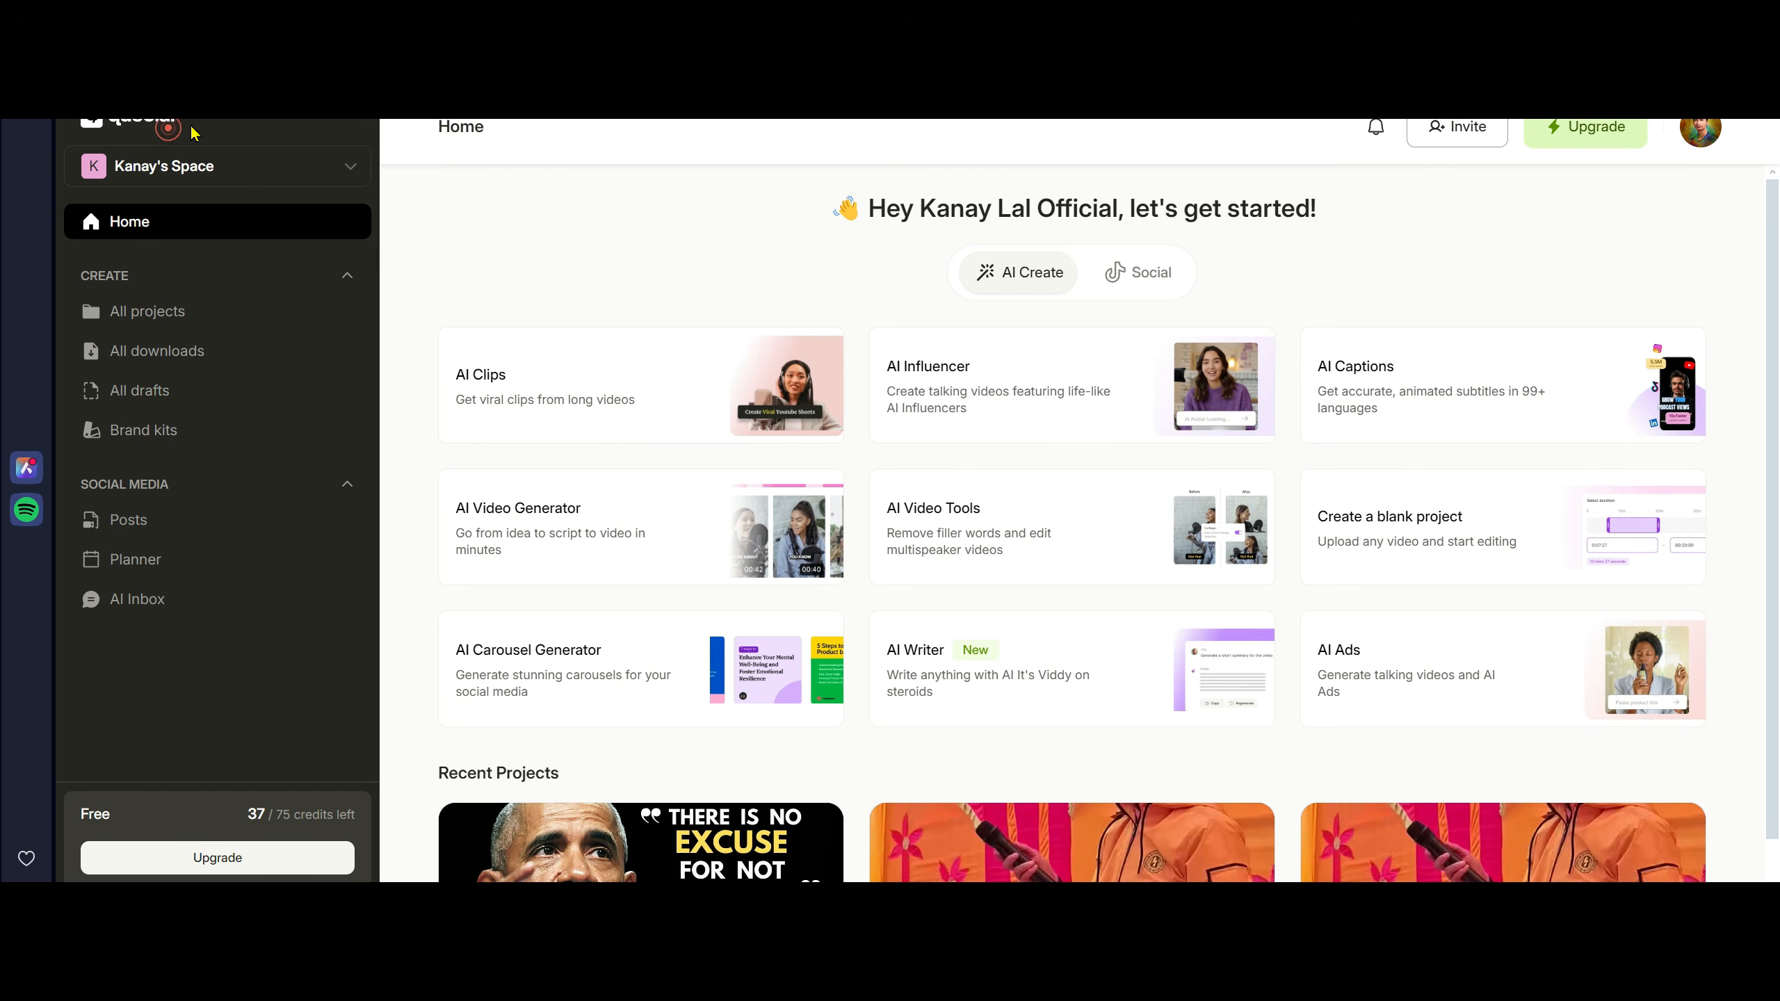
pyautogui.click(722, 877)
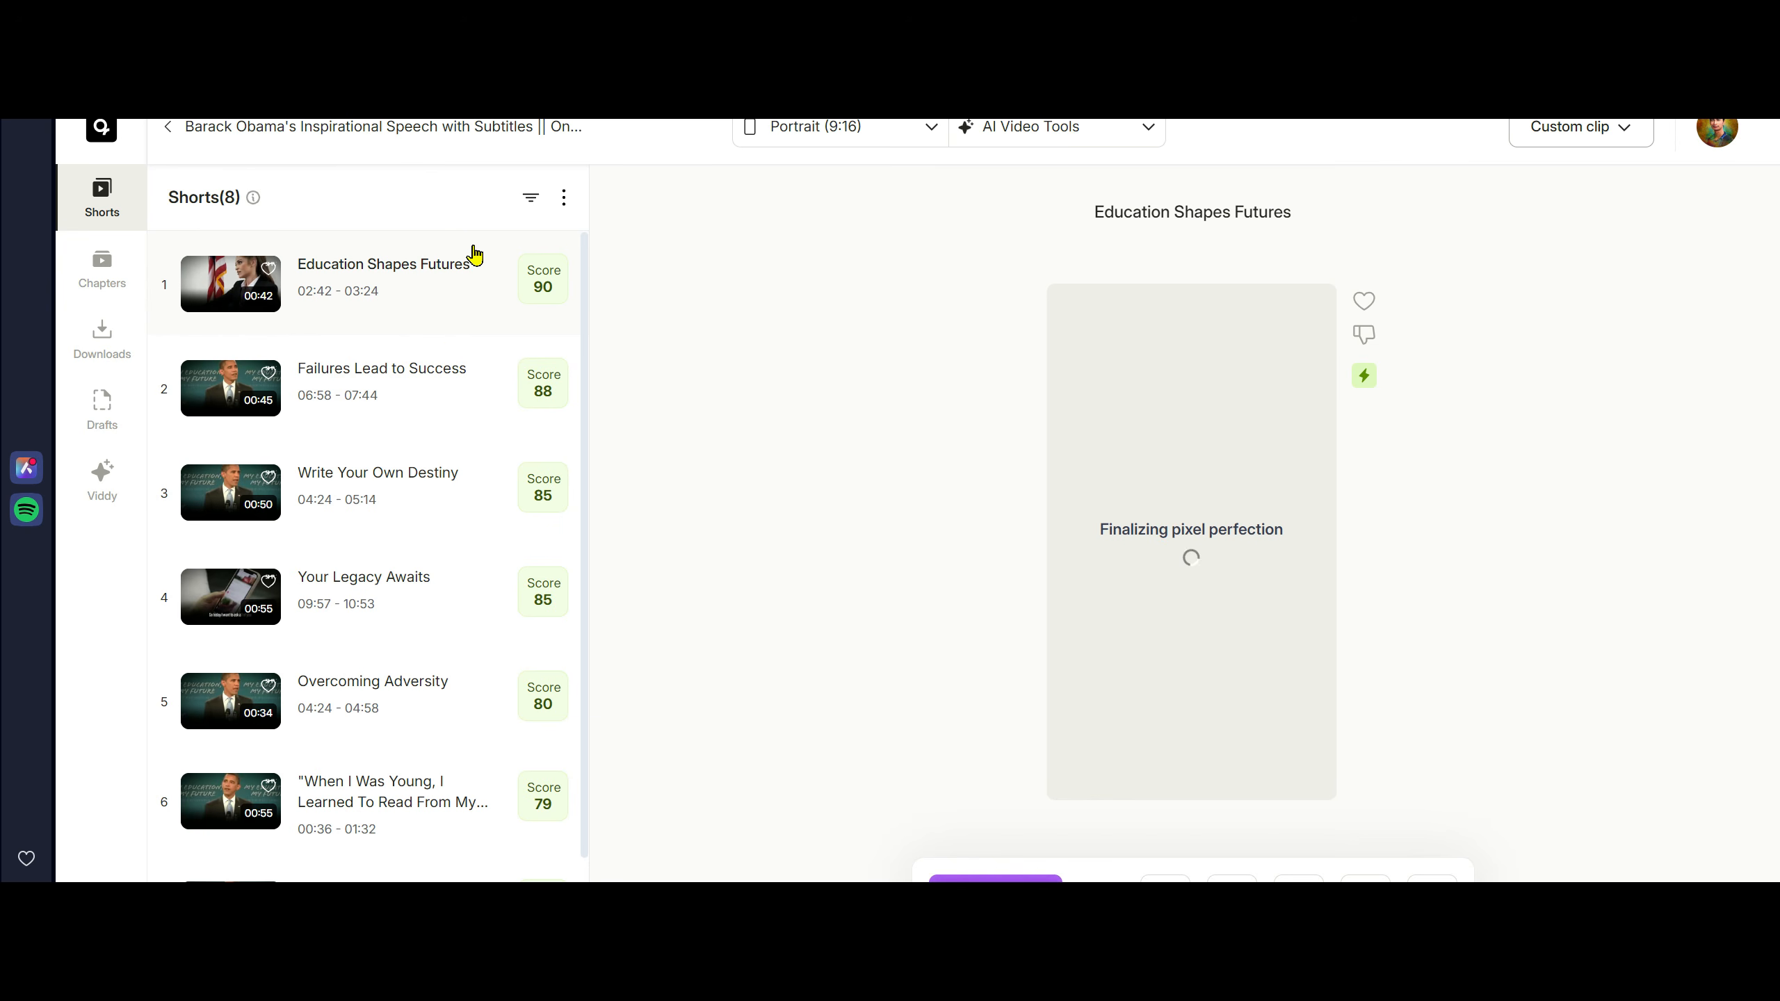
# Review the list of generated shorts, examining their titles, time ranges, durations and scores.
pyautogui.scroll(-1, 454, 354)
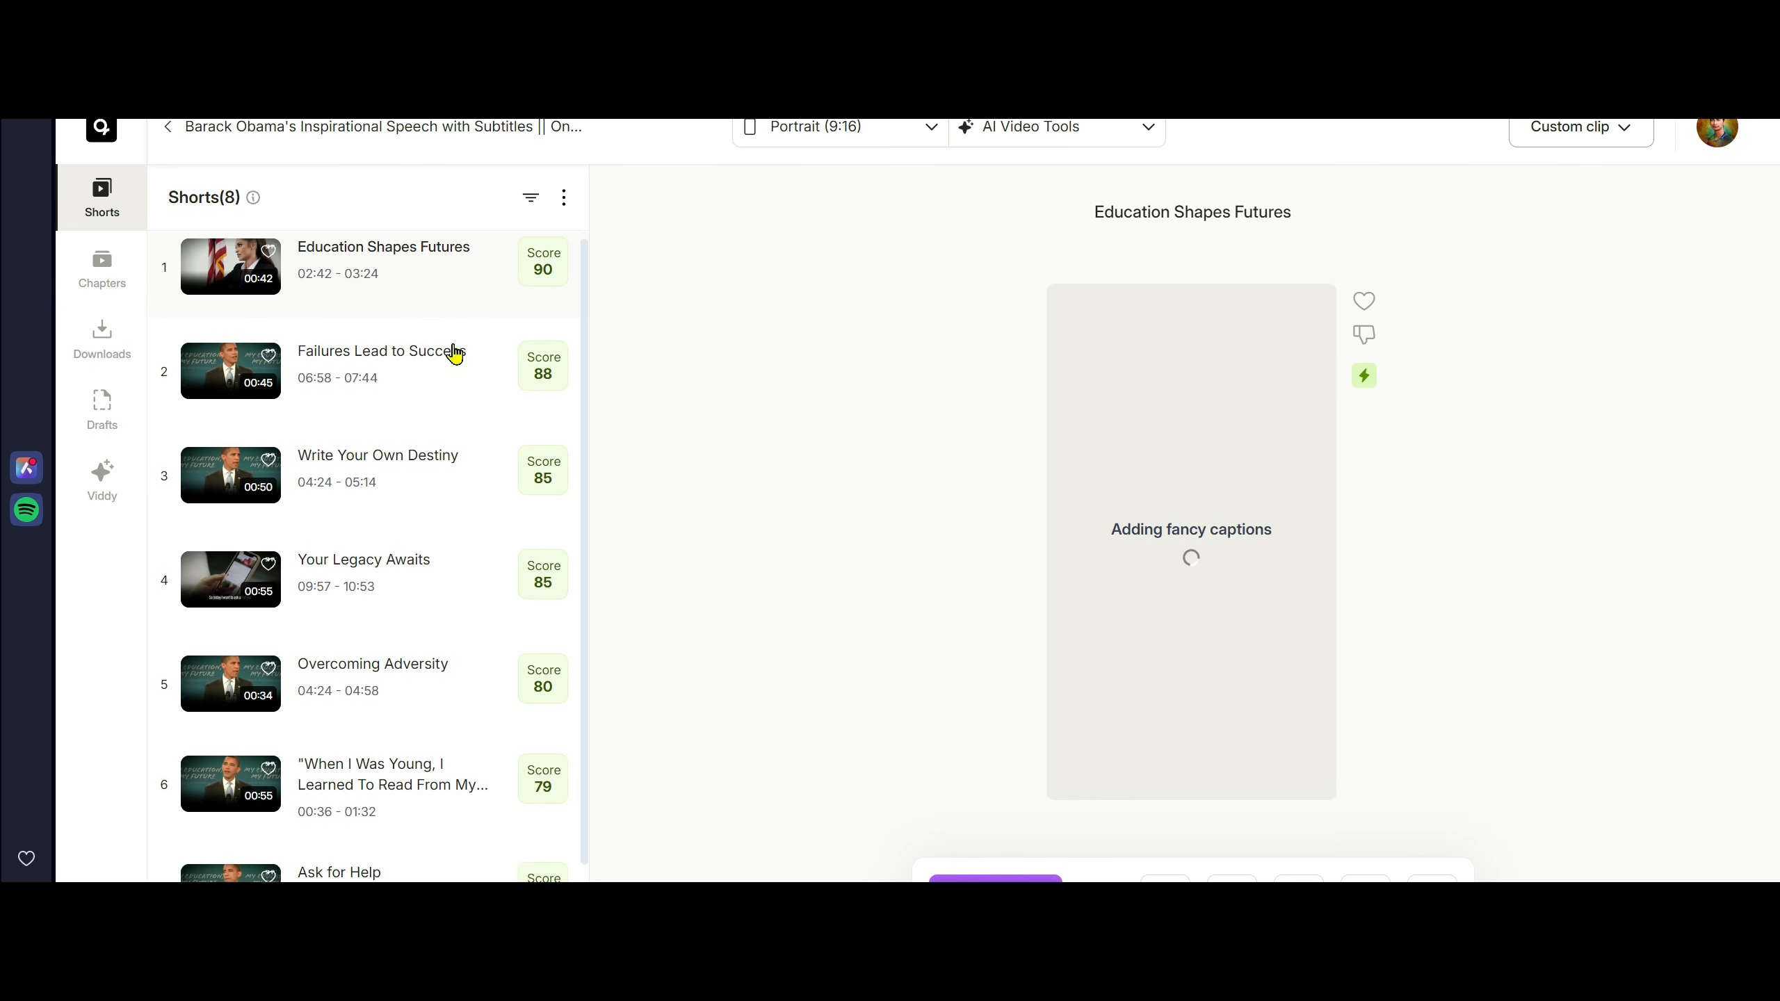
pyautogui.scroll(-2, 454, 354)
pyautogui.scroll(2, 477, 465)
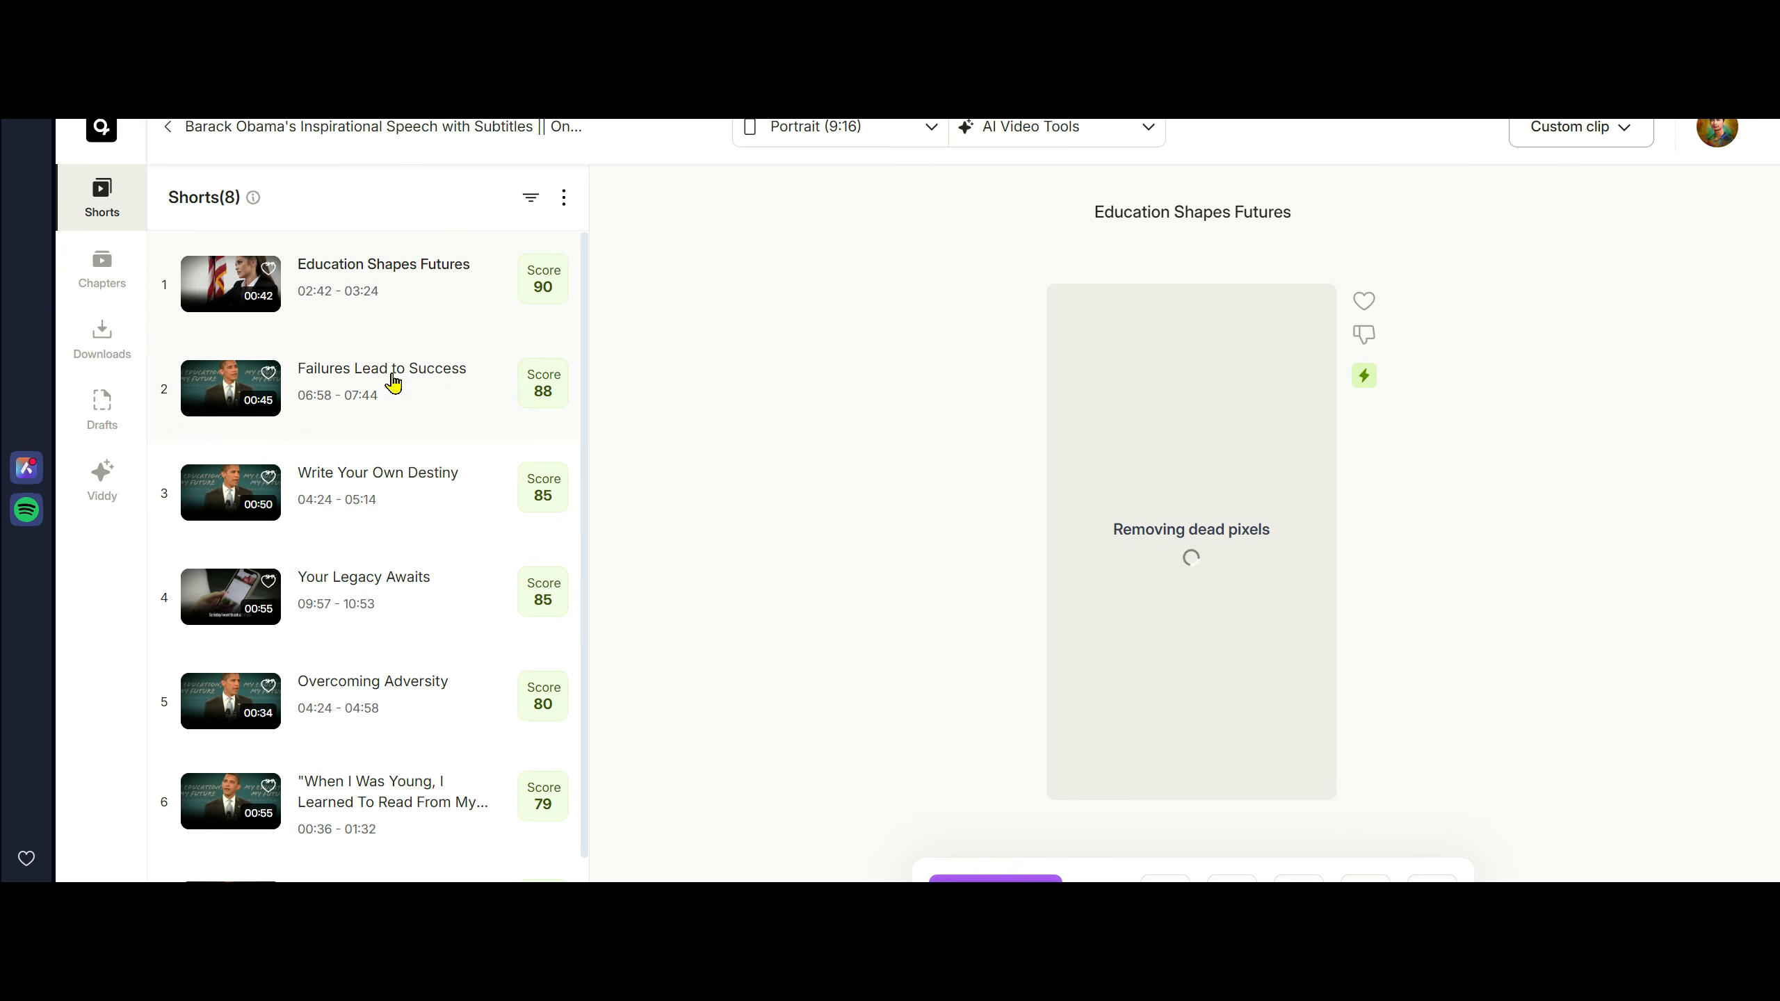
pyautogui.scroll(-2, 392, 385)
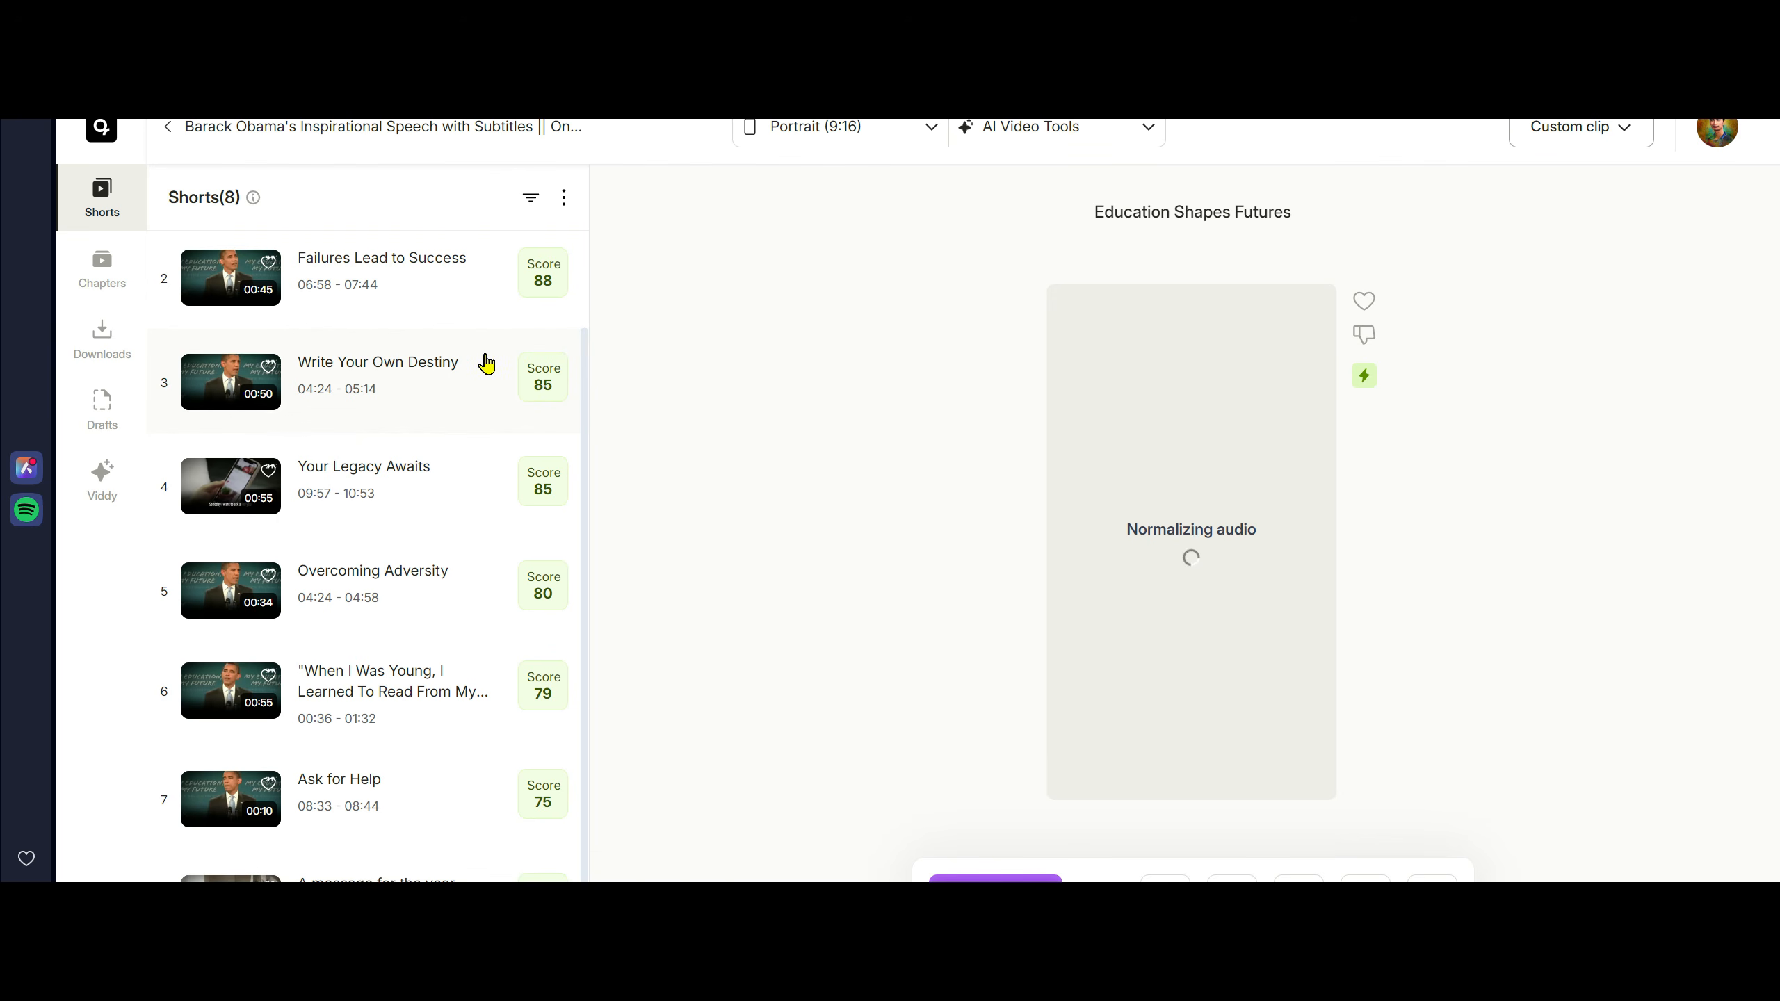
pyautogui.scroll(2, 385, 759)
pyautogui.scroll(-2, 385, 648)
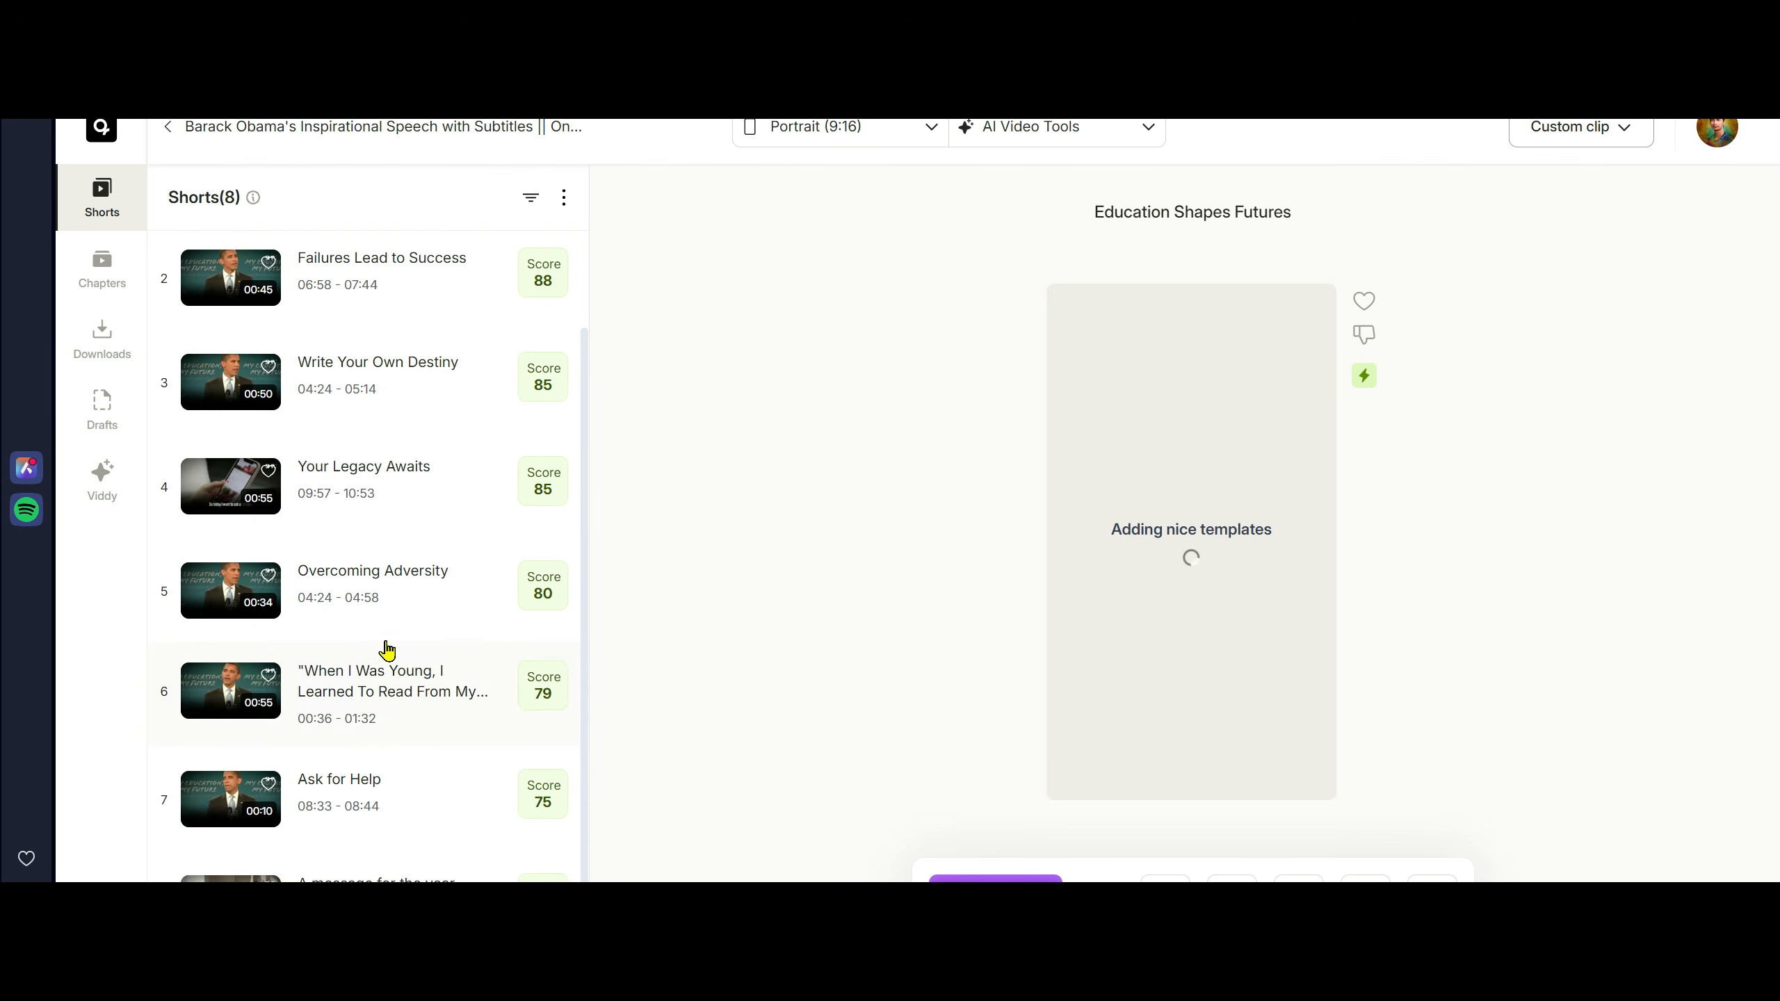
pyautogui.scroll(2, 438, 393)
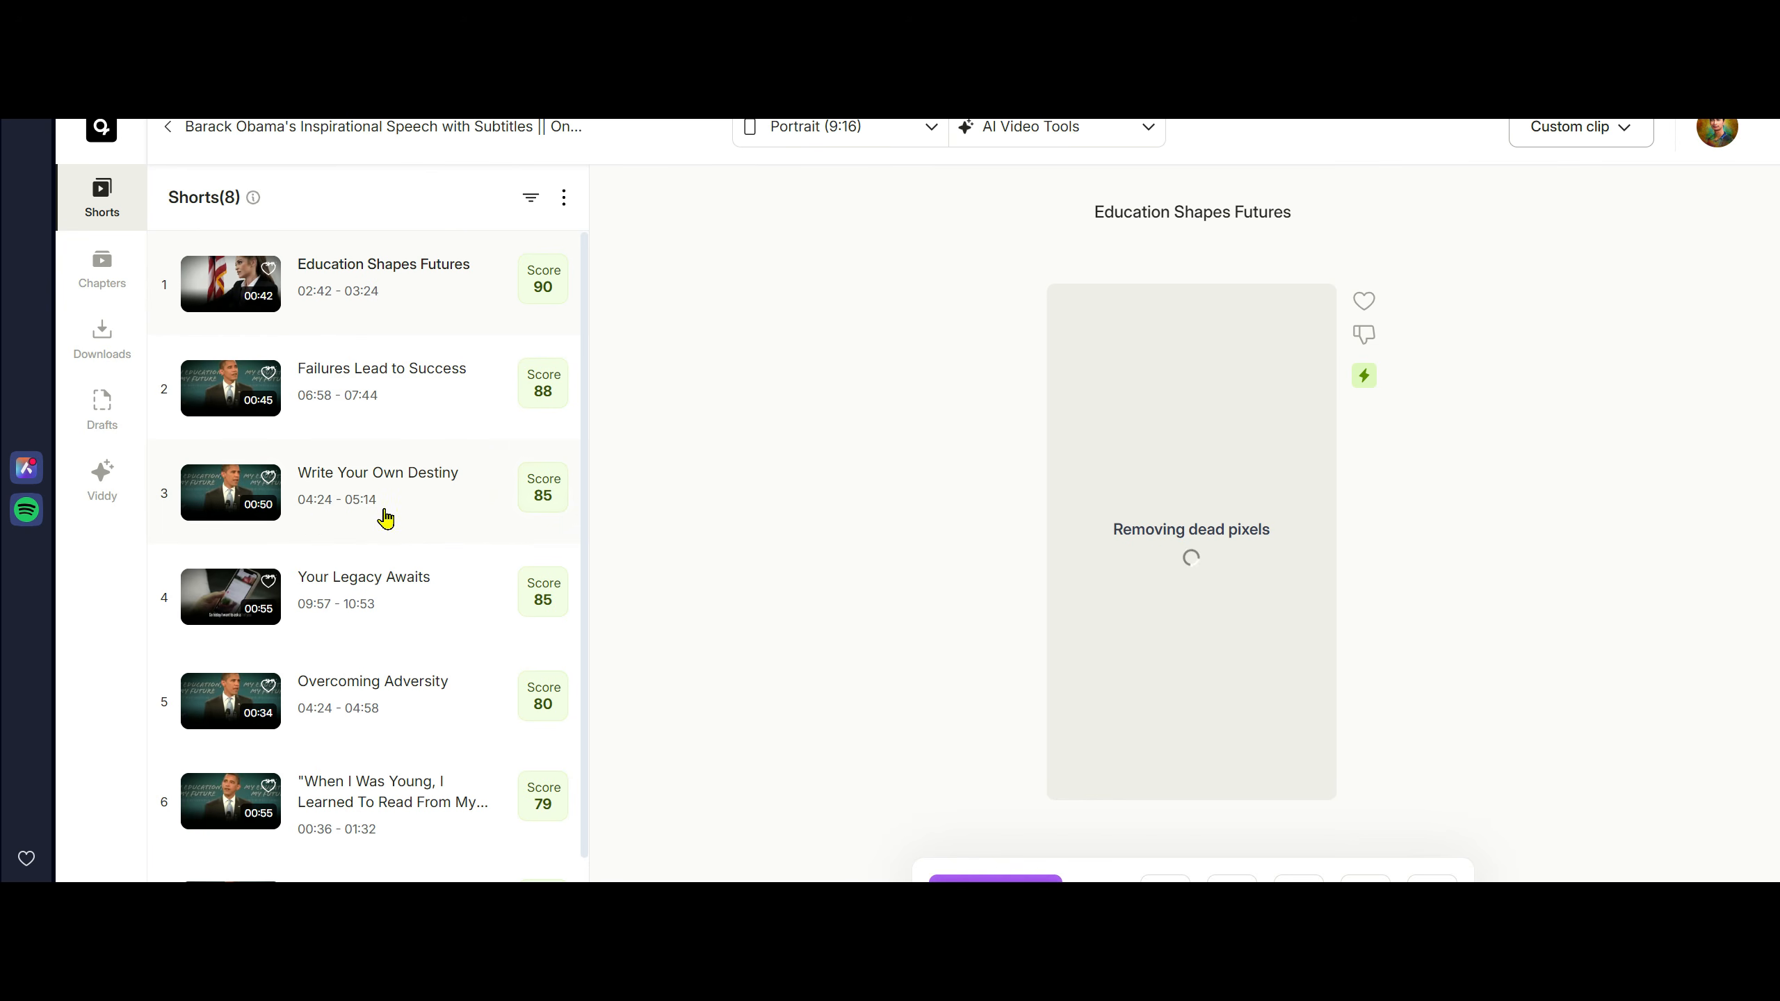
pyautogui.scroll(-2, 386, 668)
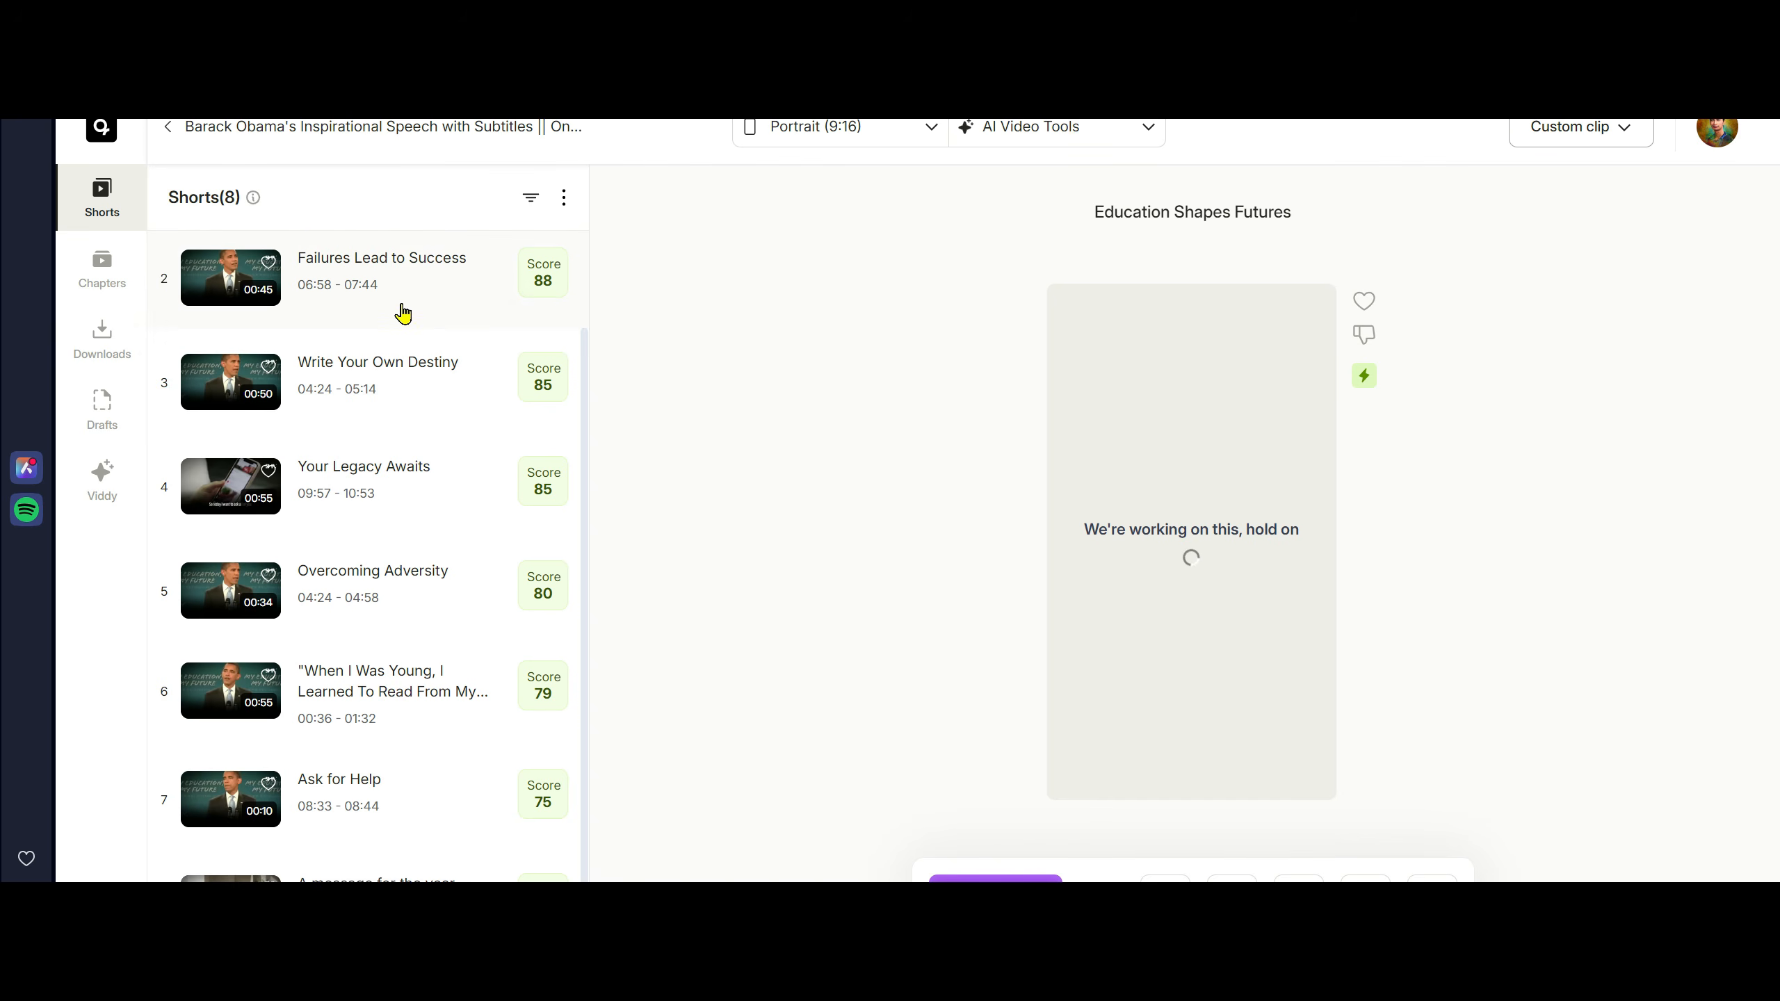
pyautogui.scroll(2, 414, 326)
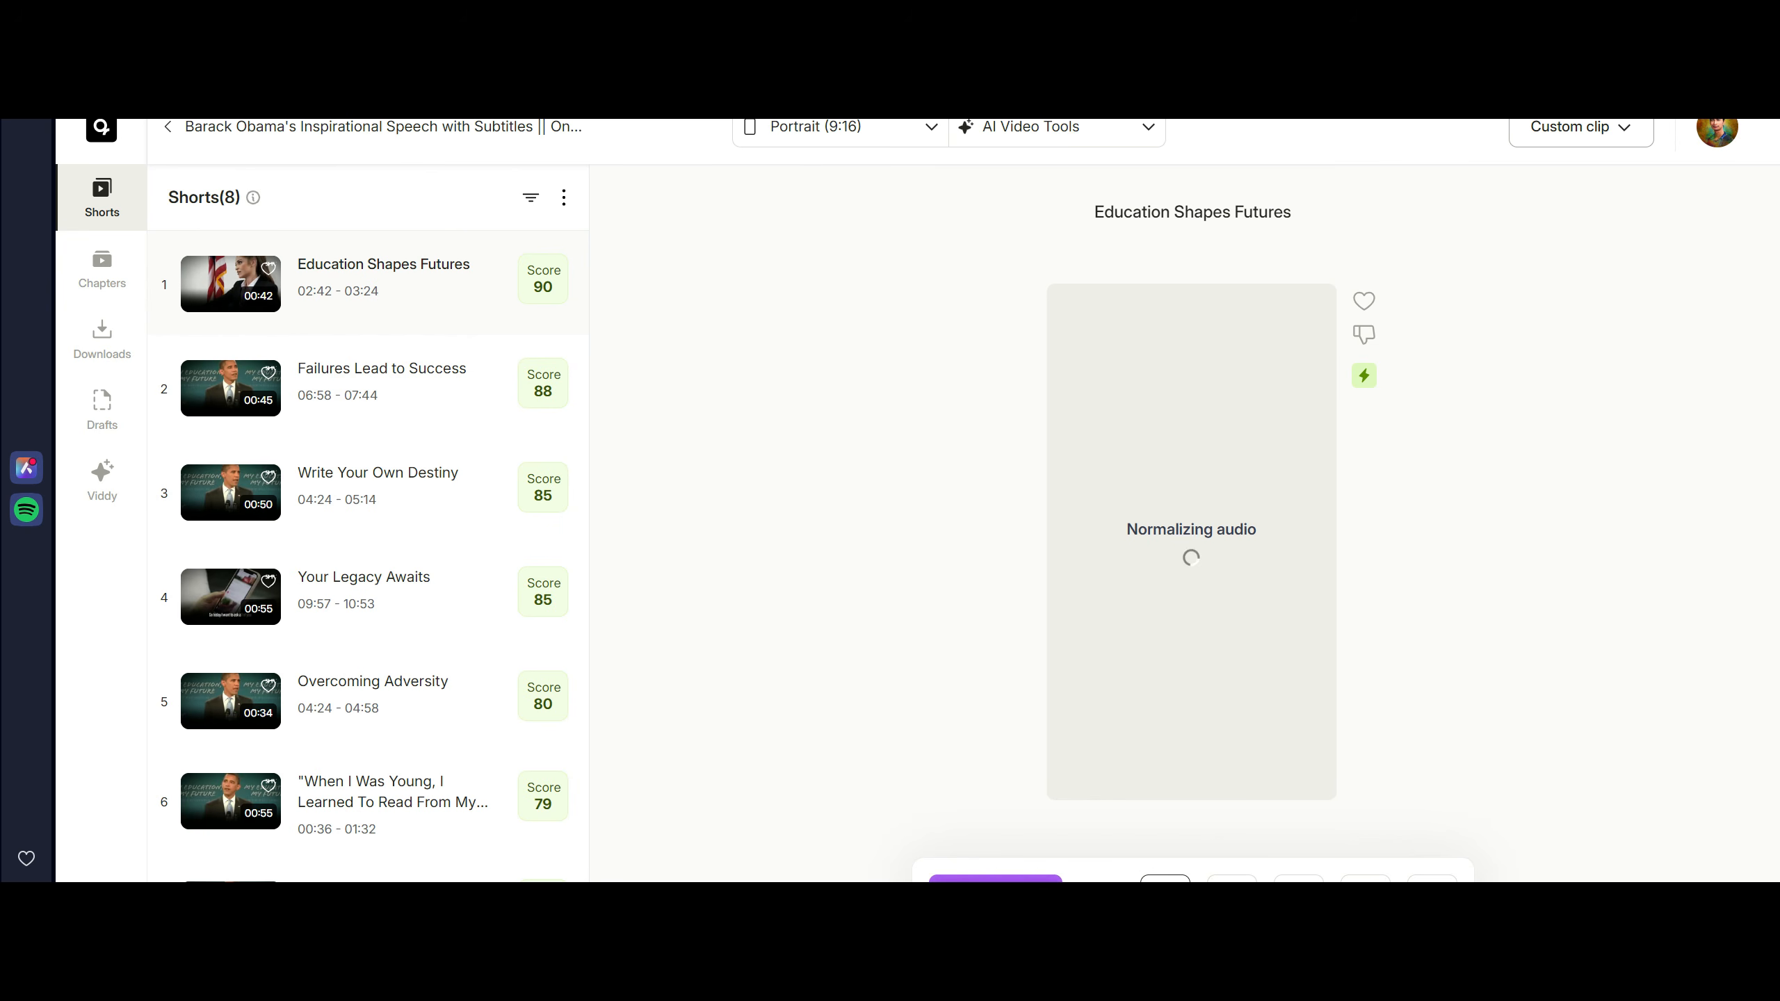
# View the Overcoming Adversity short and open the Education Shapes Futures short in the editor.
pyautogui.click(397, 729)
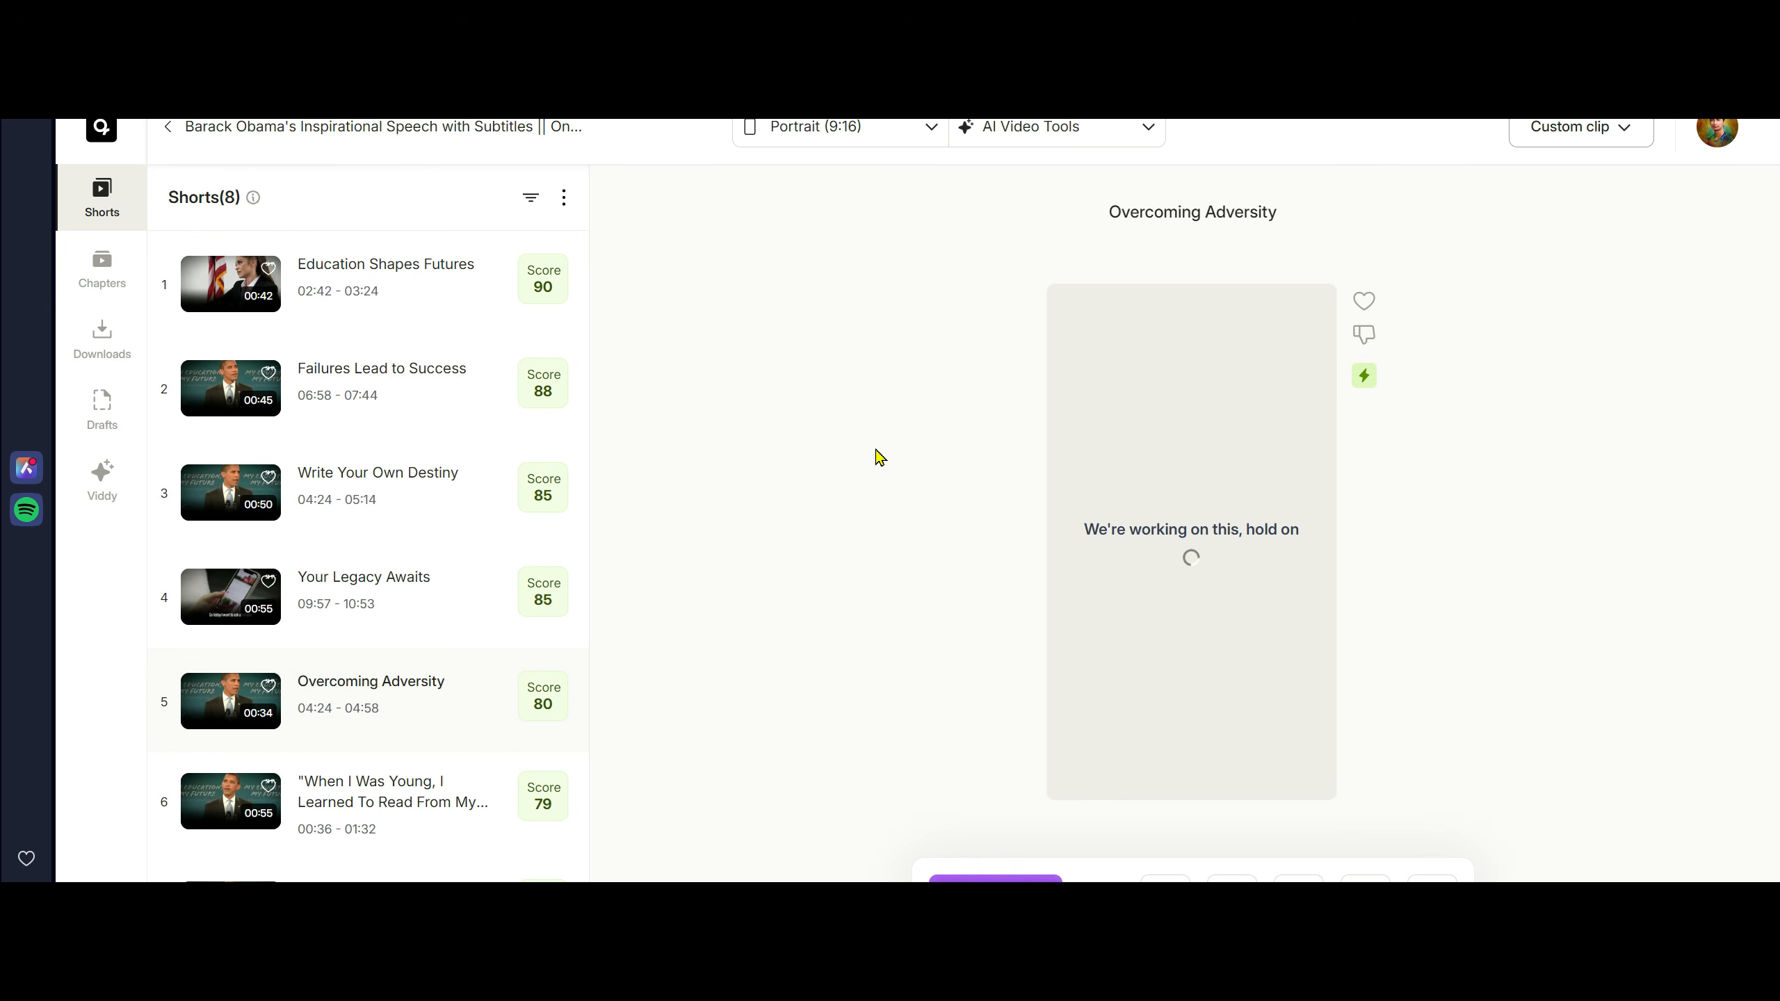
pyautogui.click(349, 289)
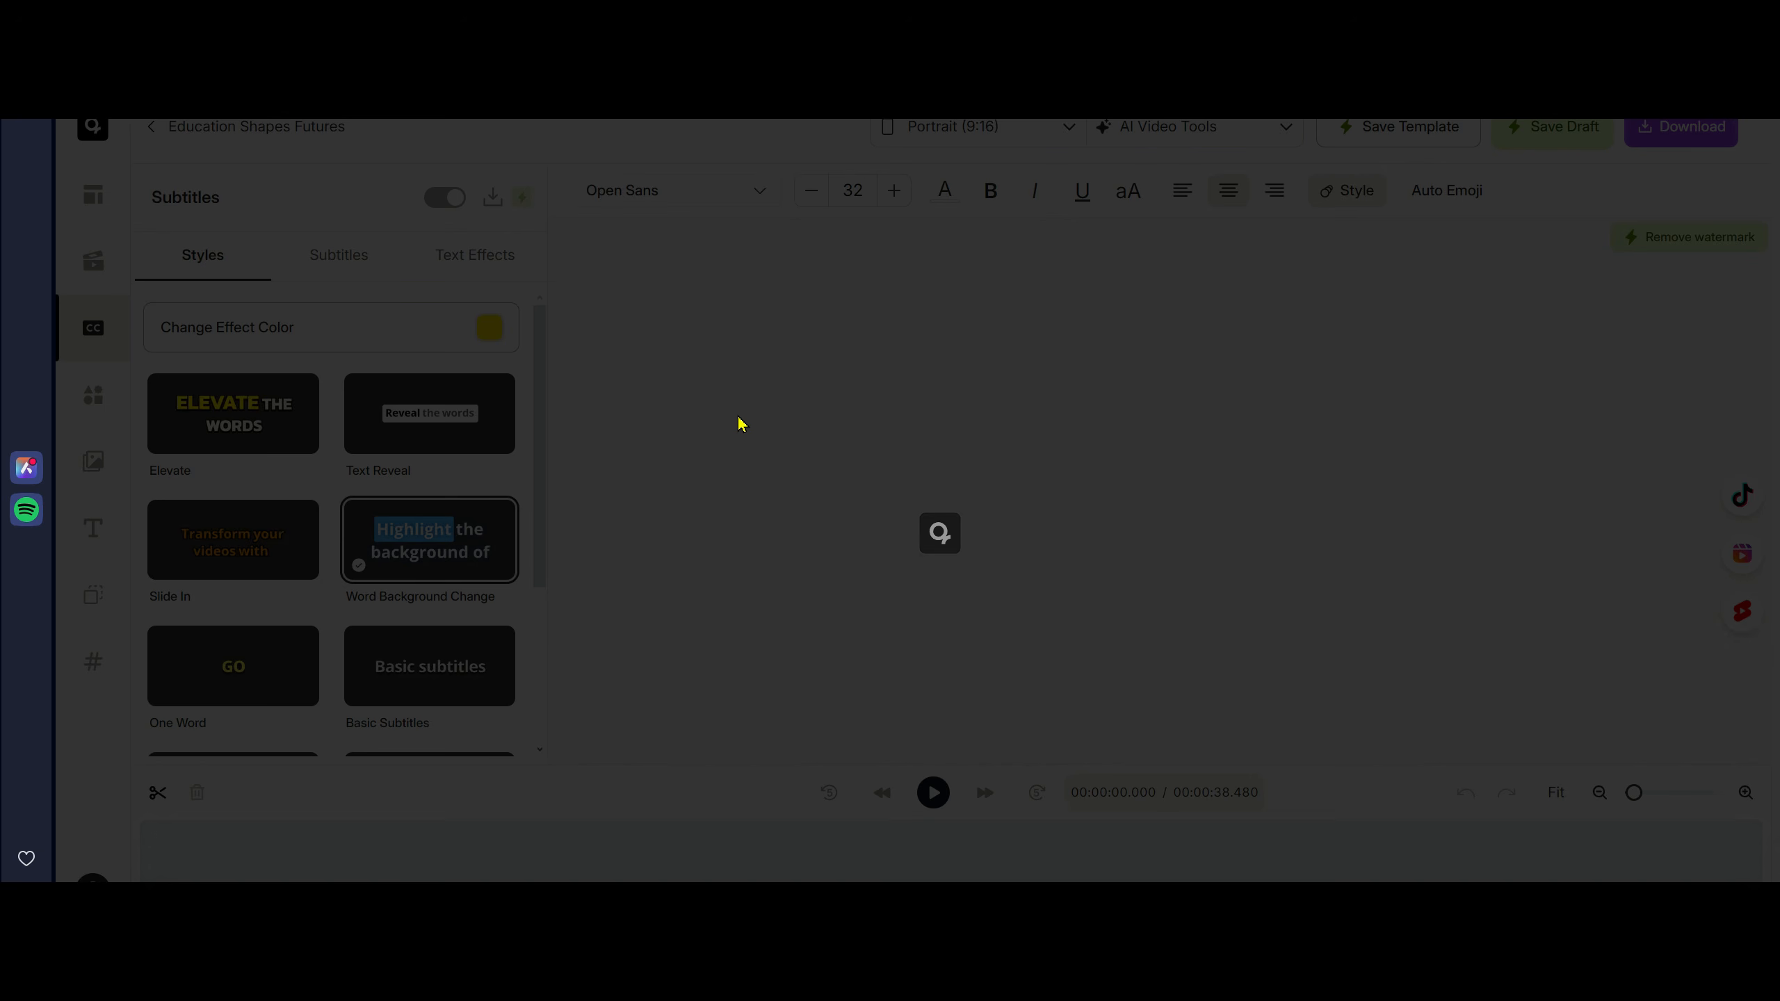
pyautogui.click(718, 354)
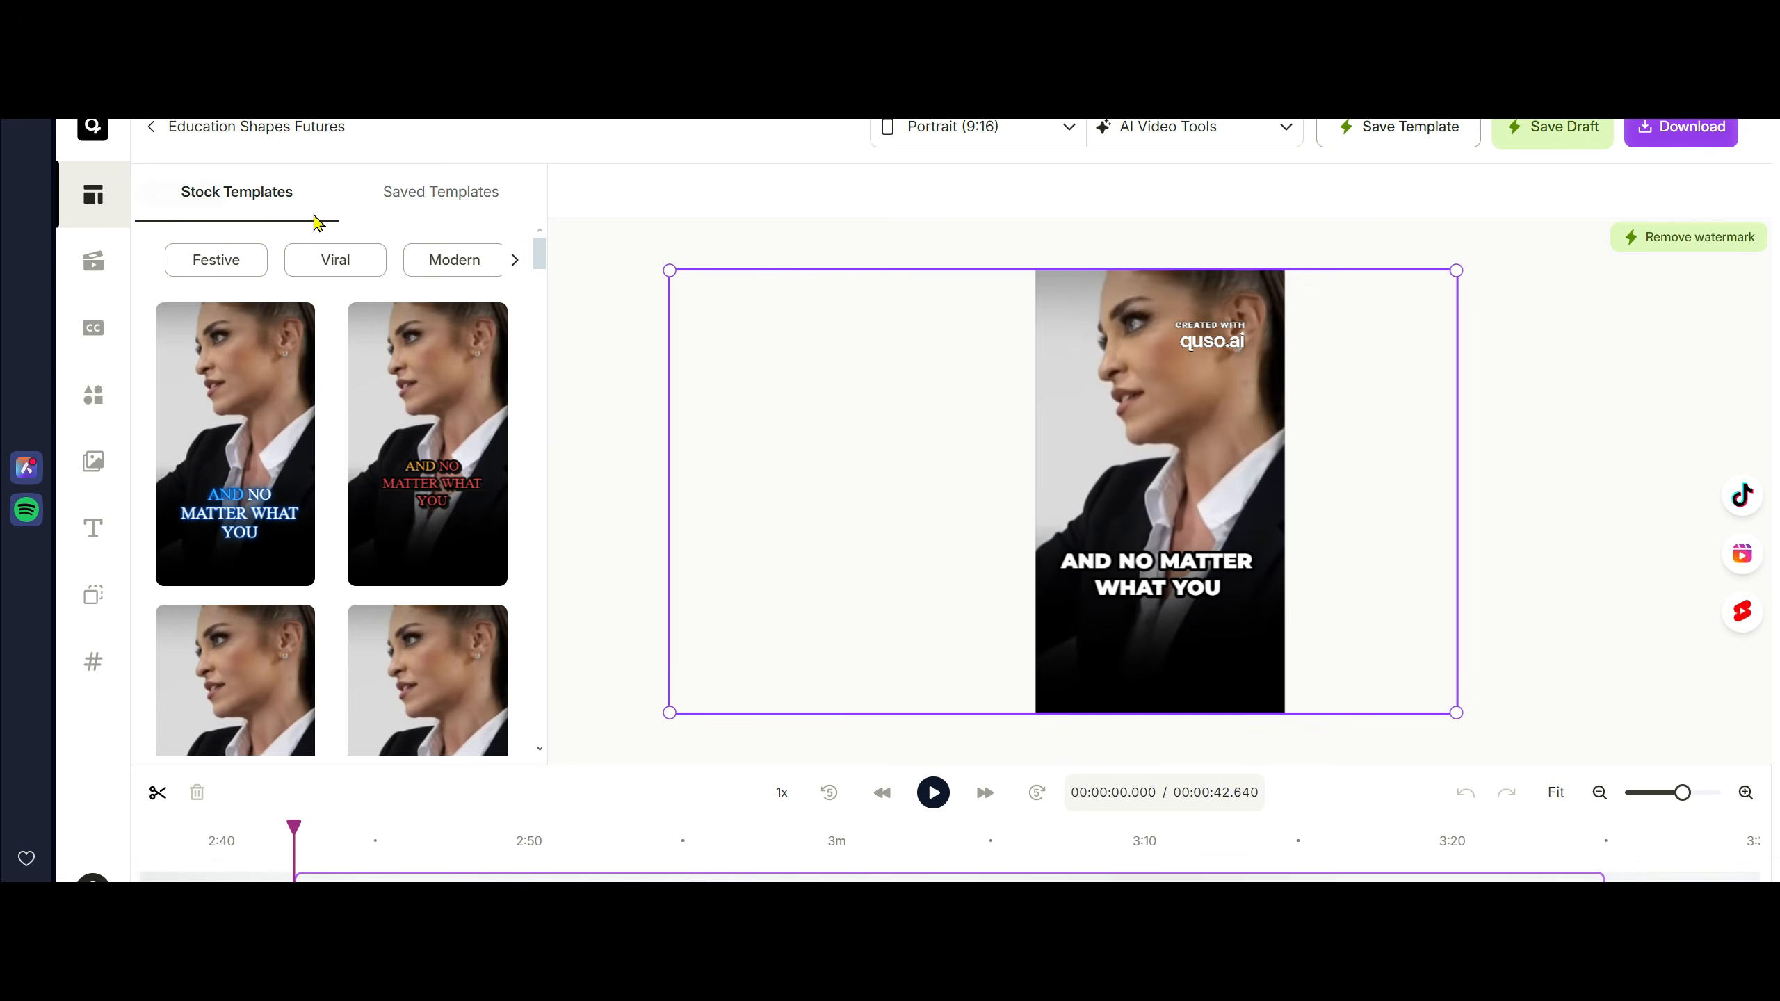
# Browse the stock templates and apply the crimson one with a title banner above the video and captions below it.
pyautogui.scroll(-5, 385, 491)
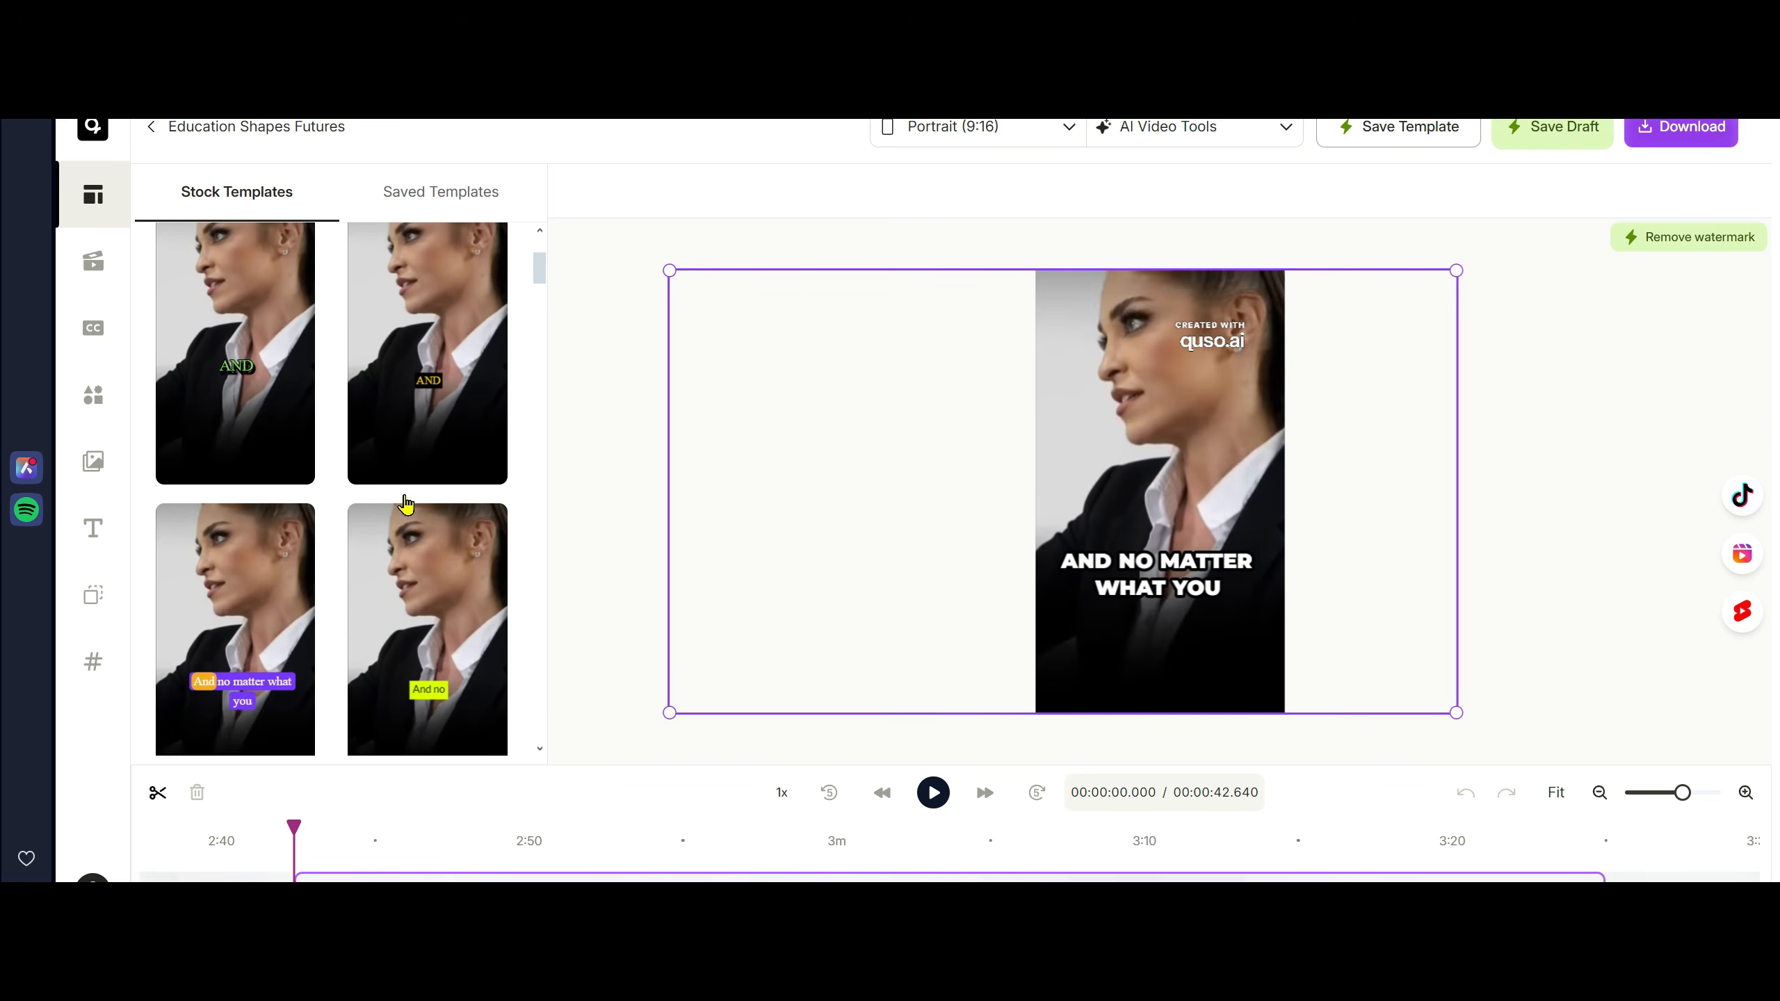
pyautogui.scroll(-5, 420, 501)
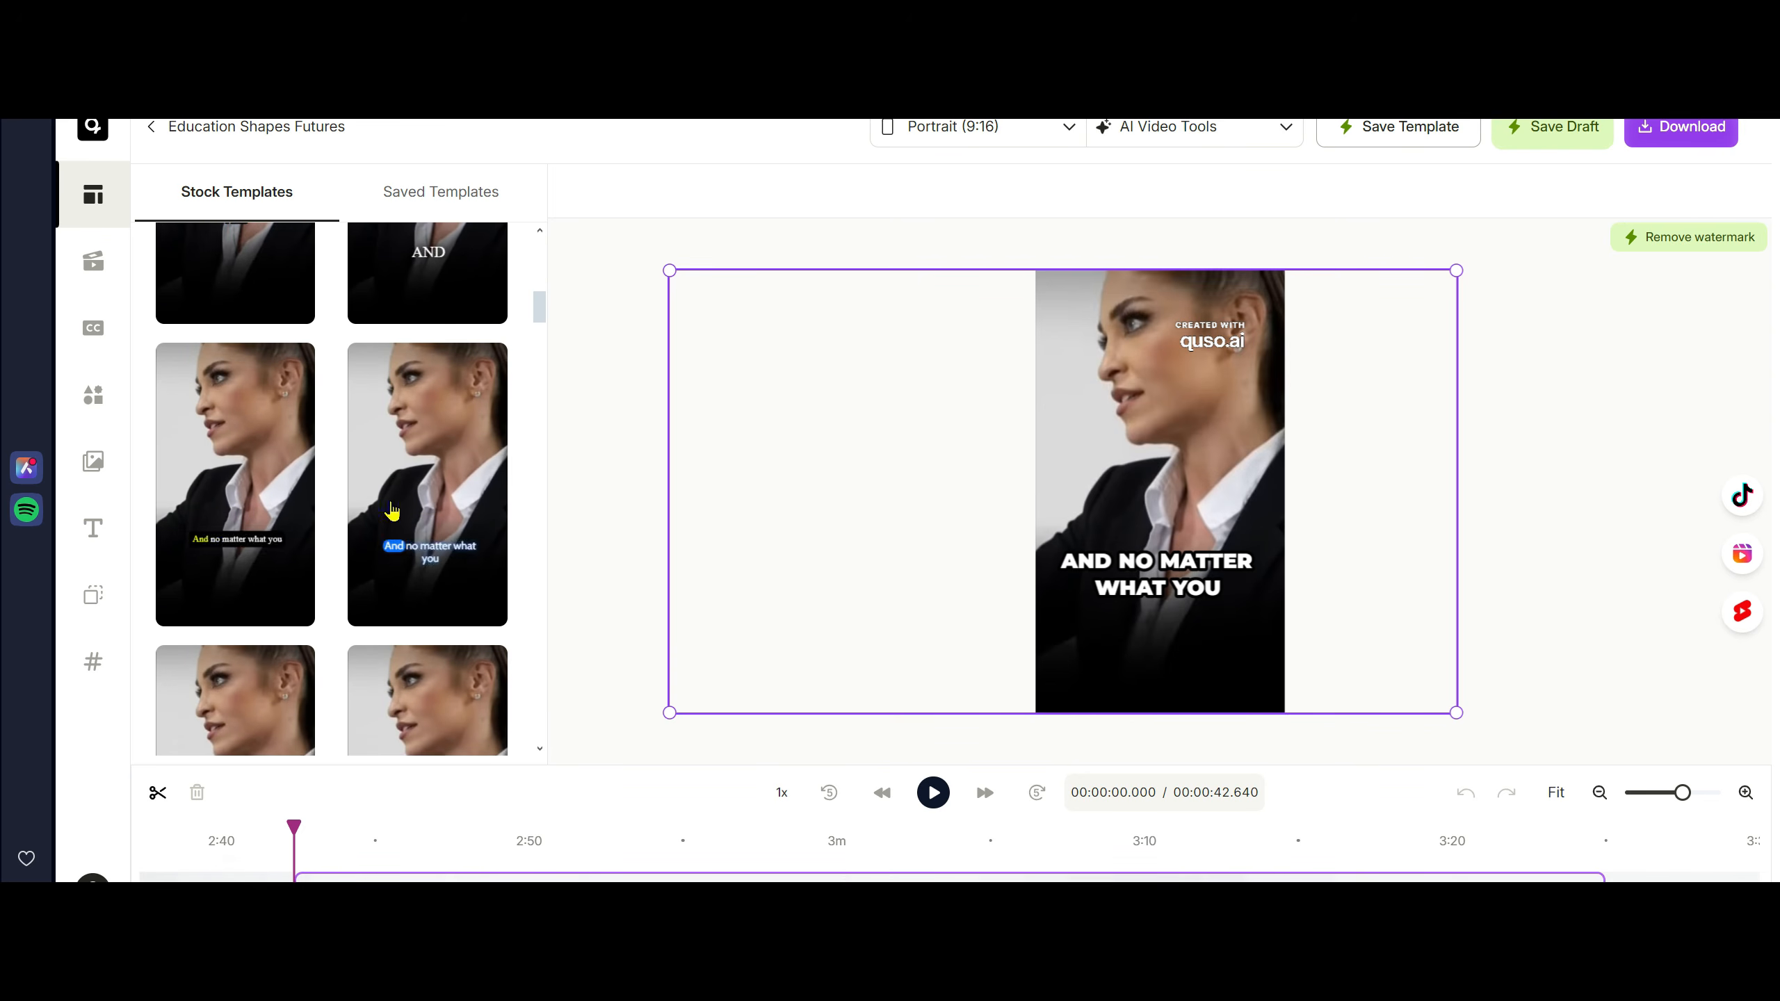
pyautogui.scroll(-10, 412, 512)
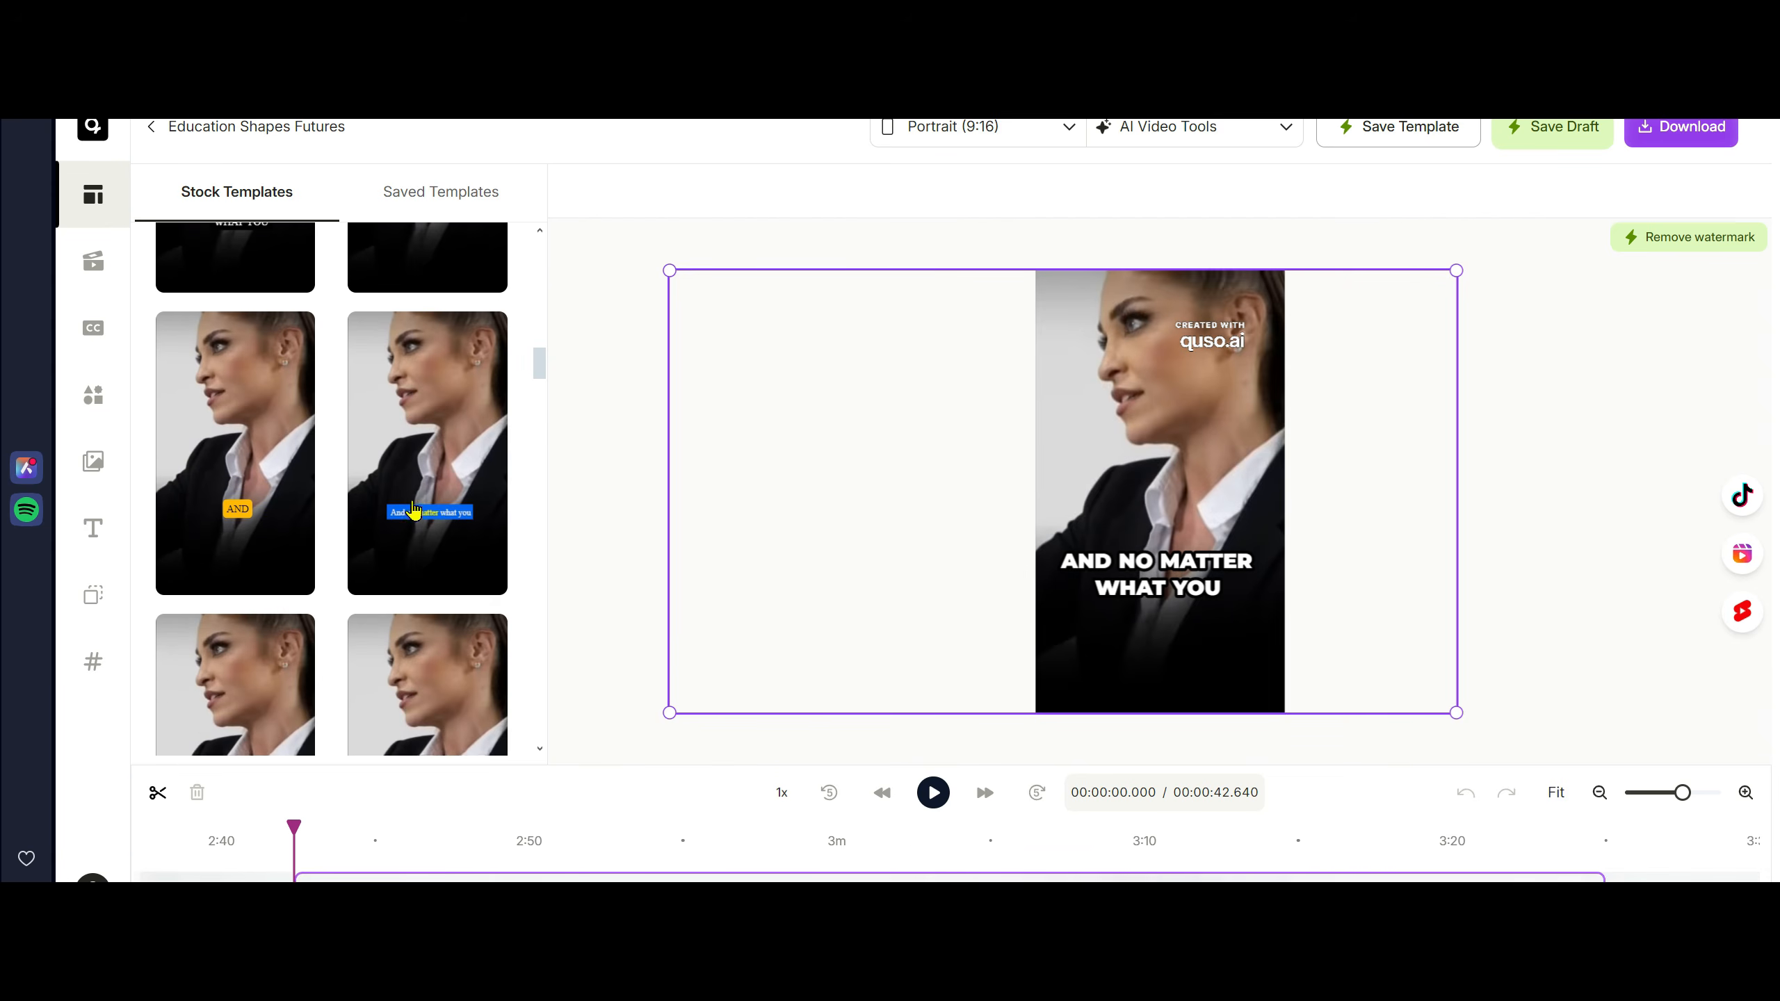
pyautogui.scroll(-2, 414, 516)
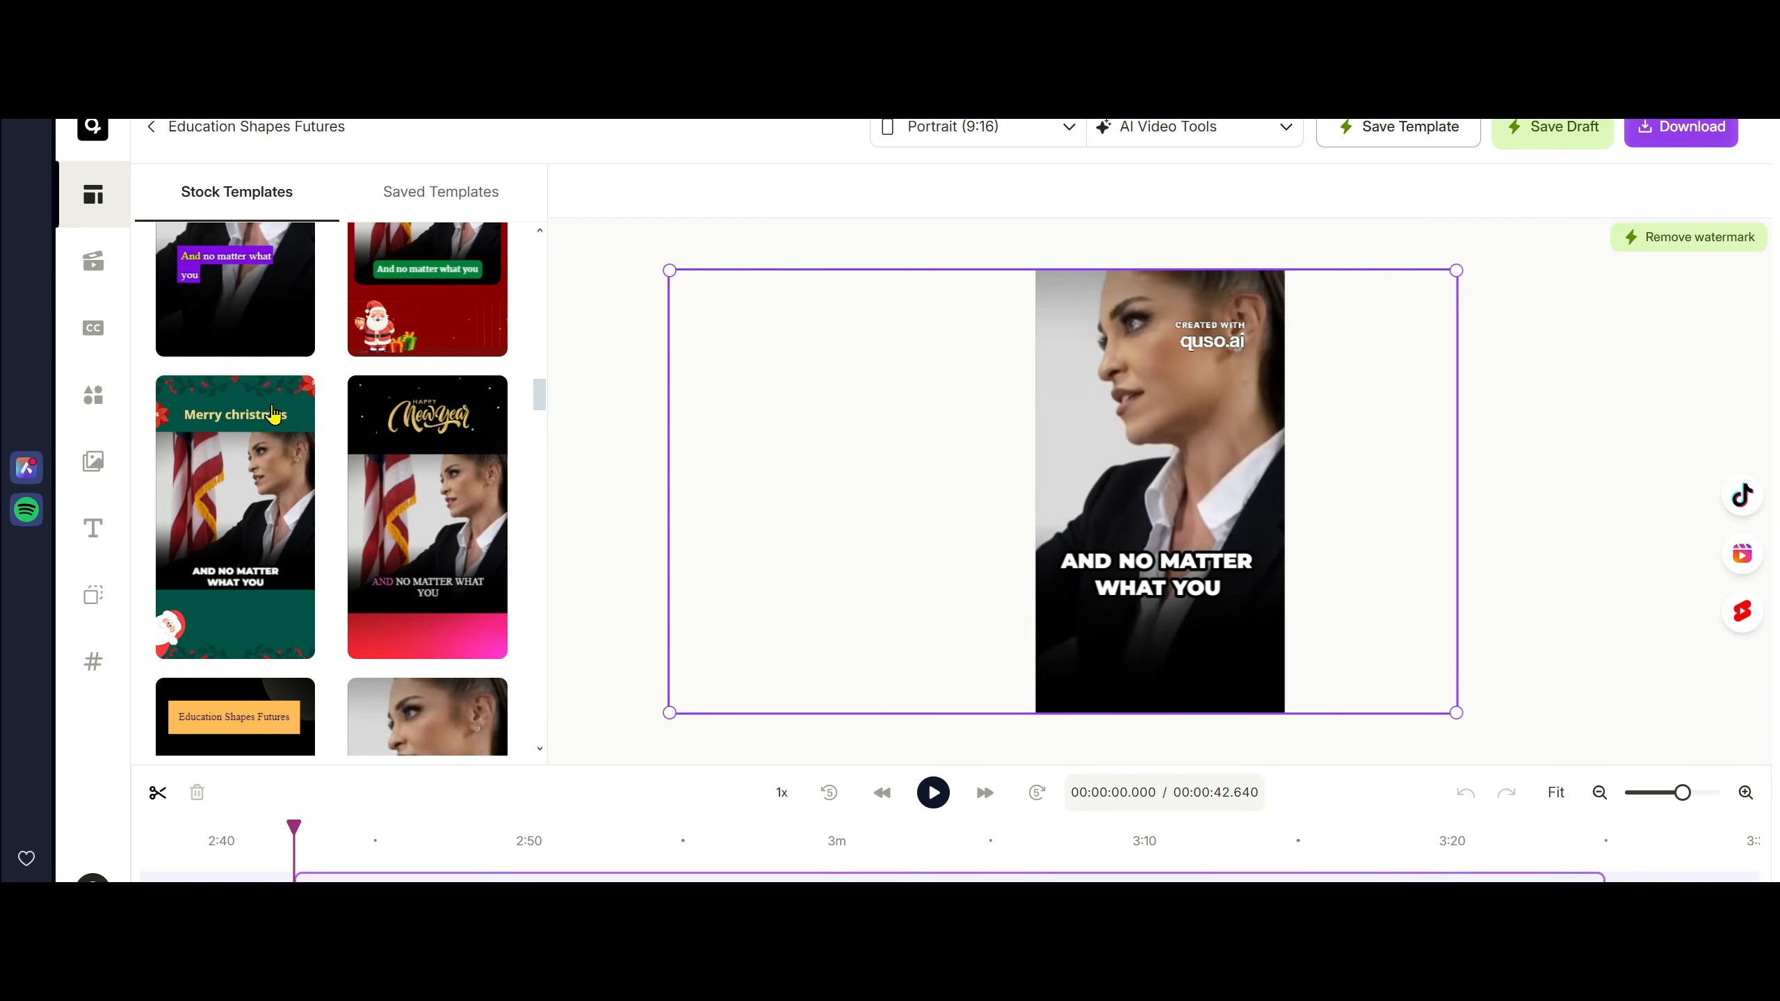
pyautogui.scroll(-3, 376, 603)
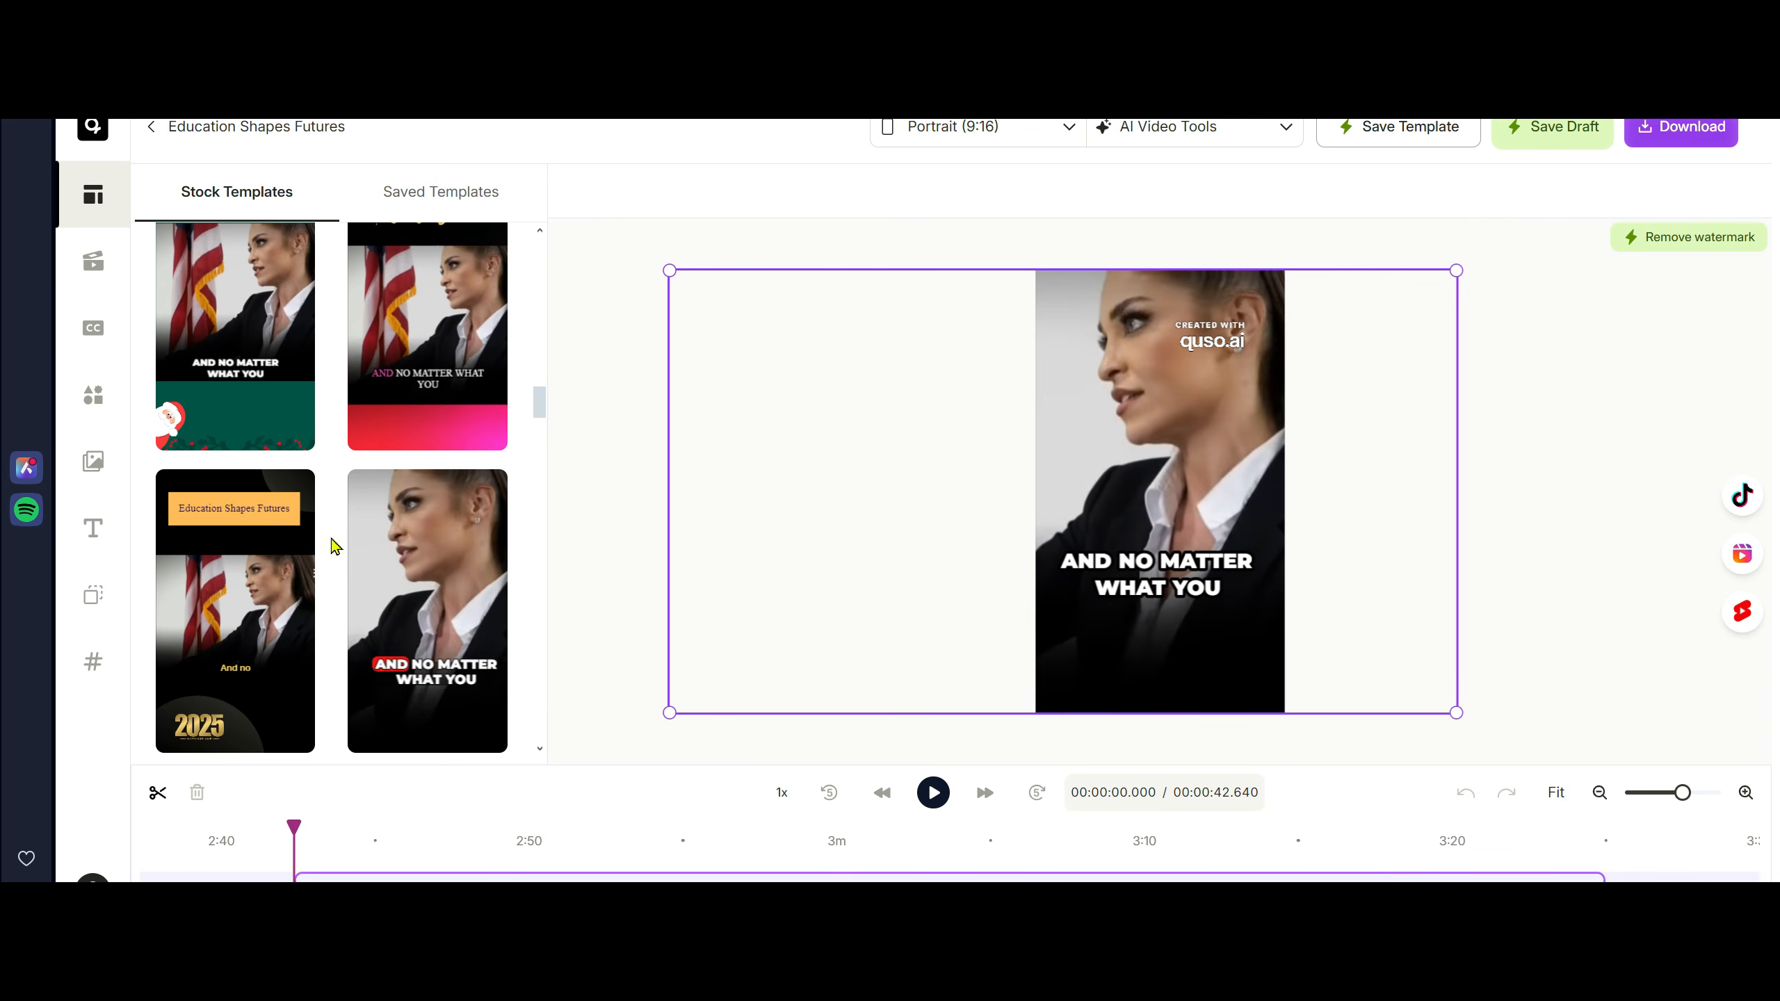
pyautogui.scroll(-4, 369, 497)
pyautogui.click(238, 495)
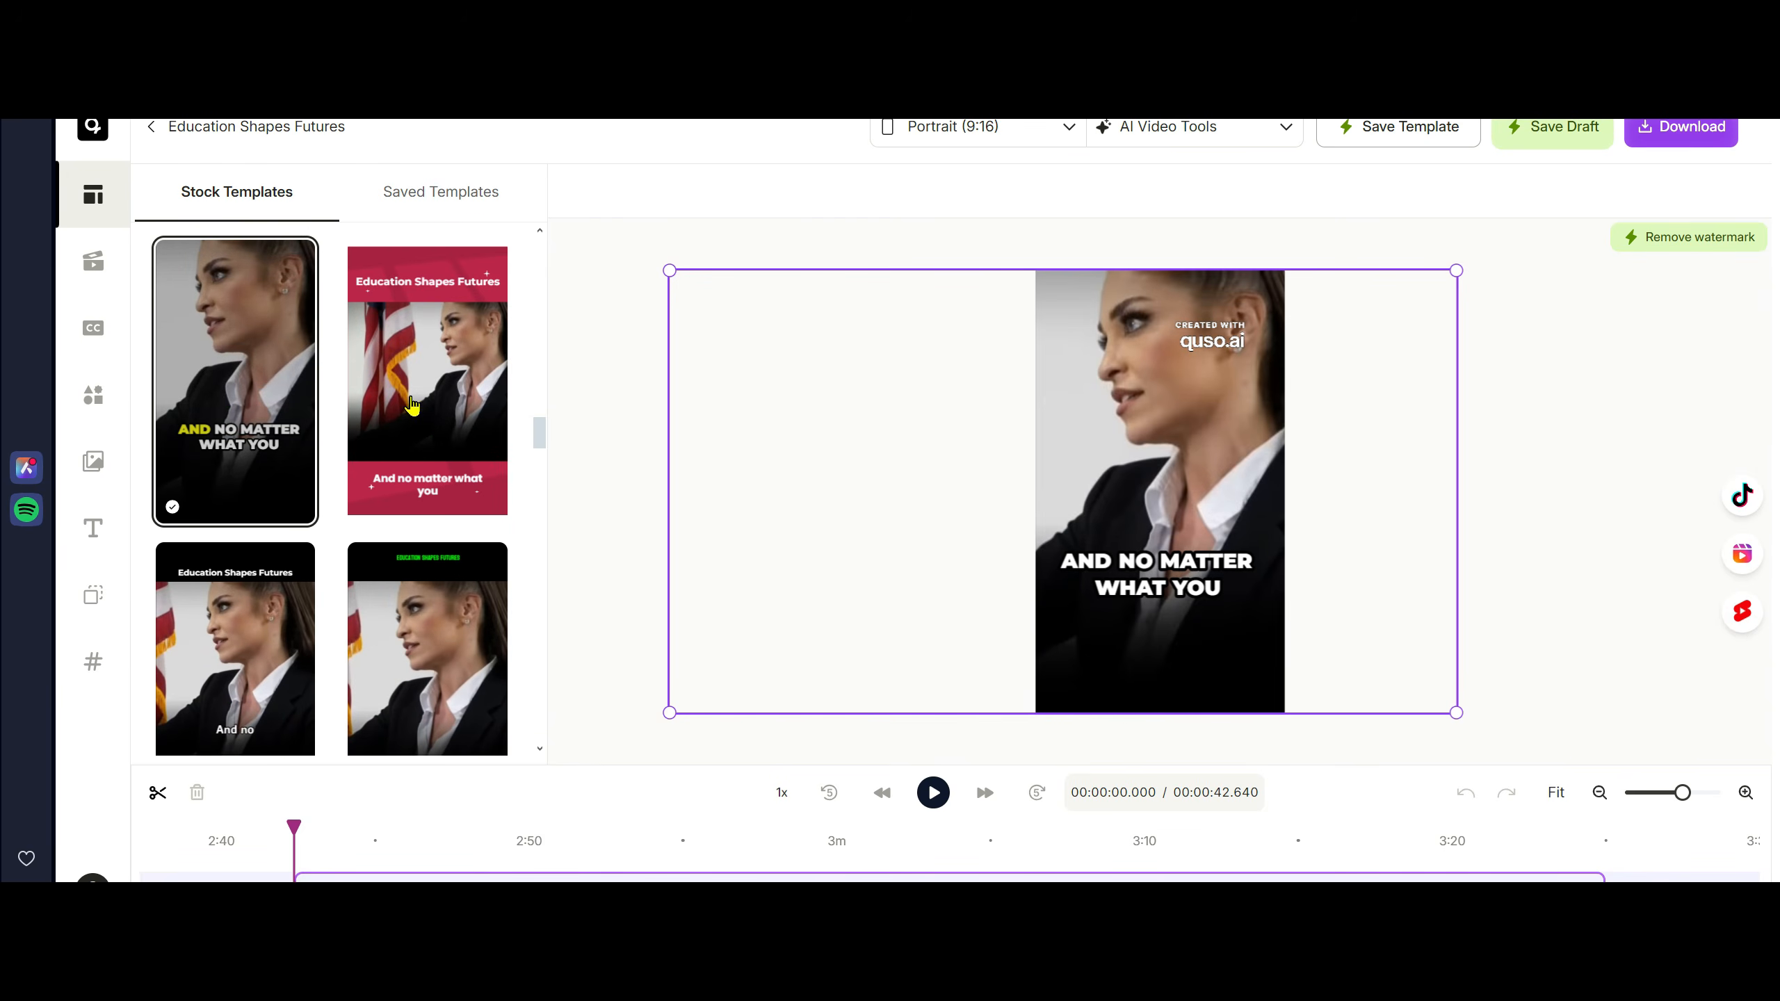
pyautogui.click(464, 398)
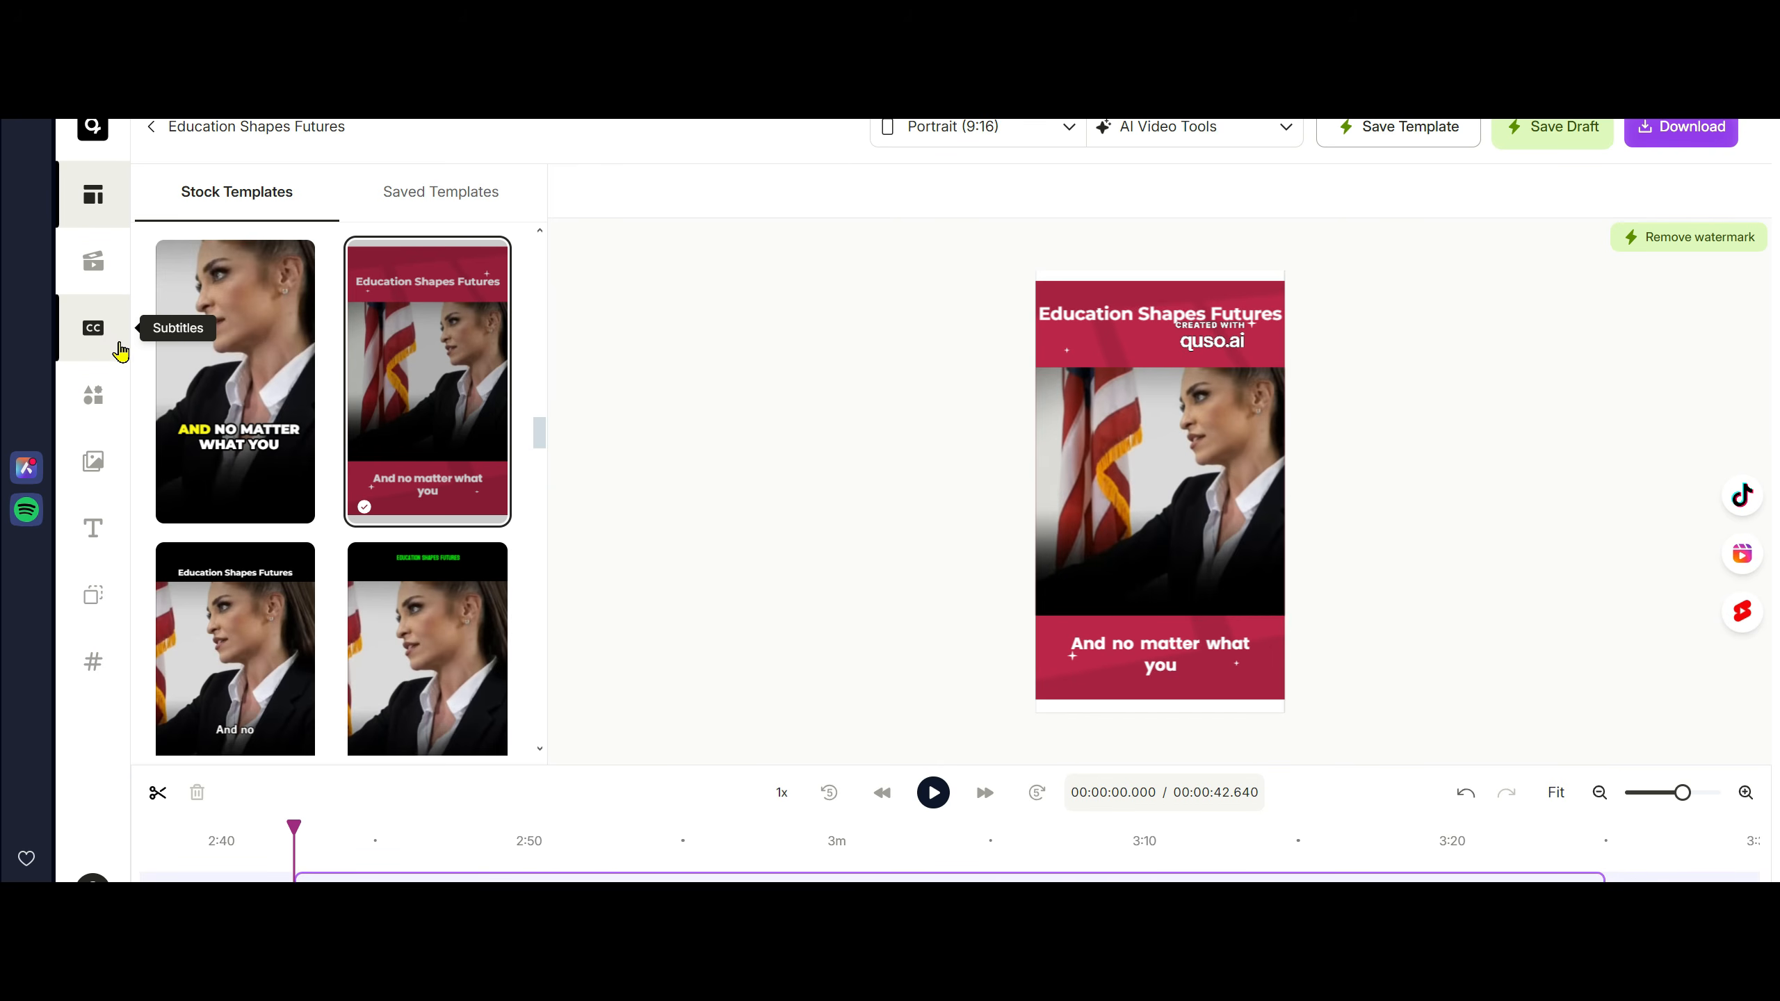
# Set the clip's subtitle style to Word Background Change.
pyautogui.click(96, 330)
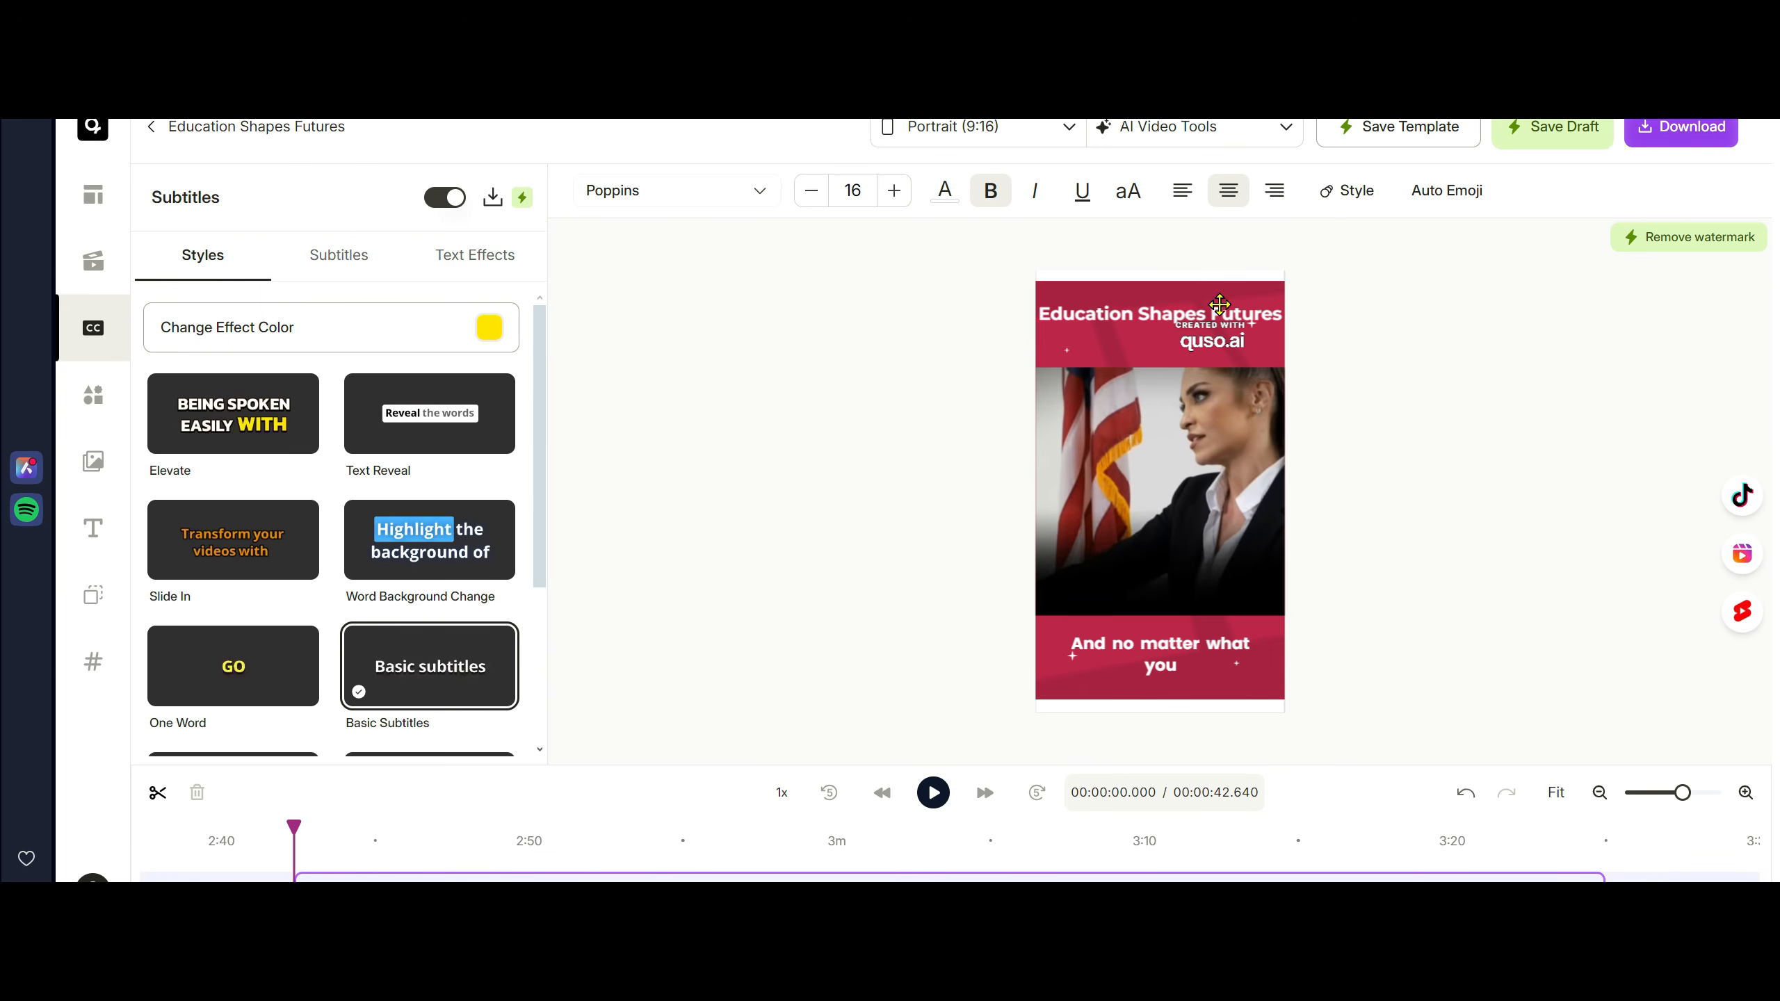
pyautogui.click(435, 543)
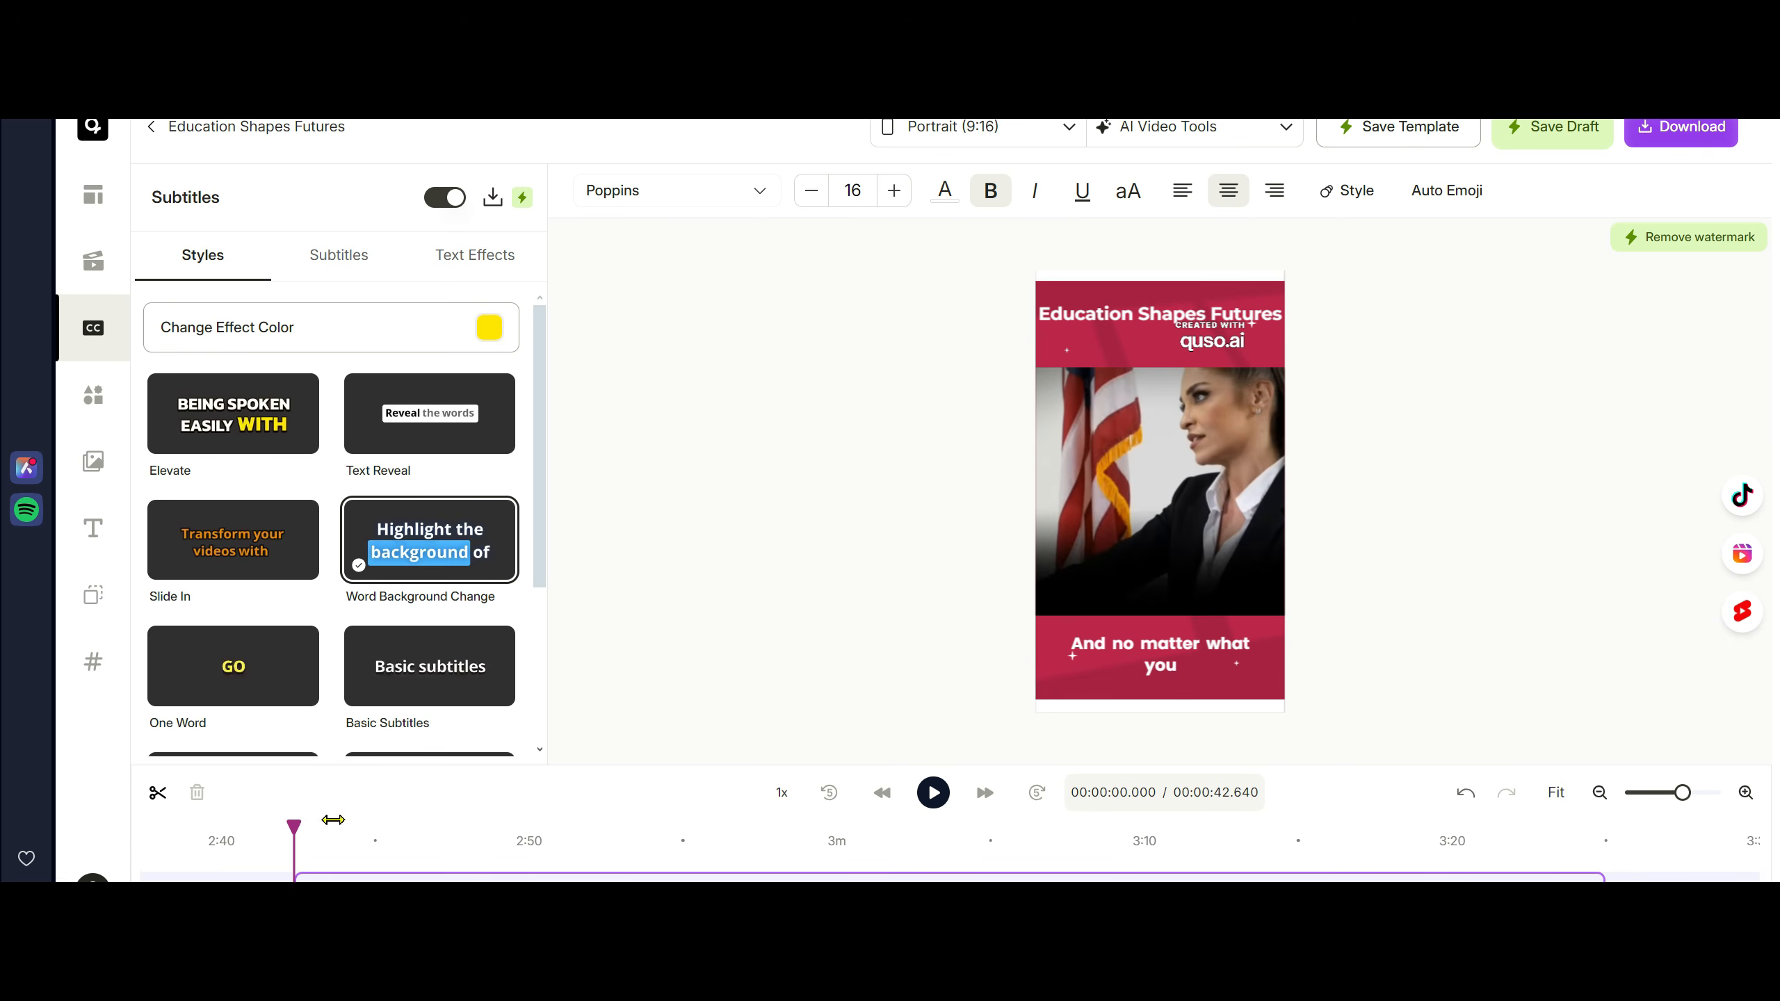
# Scrub through the clip's timeline to preview the captions at different points, ending at about 15.7 seconds.
pyautogui.moveTo(333, 820); pyautogui.dragTo(811, 833)
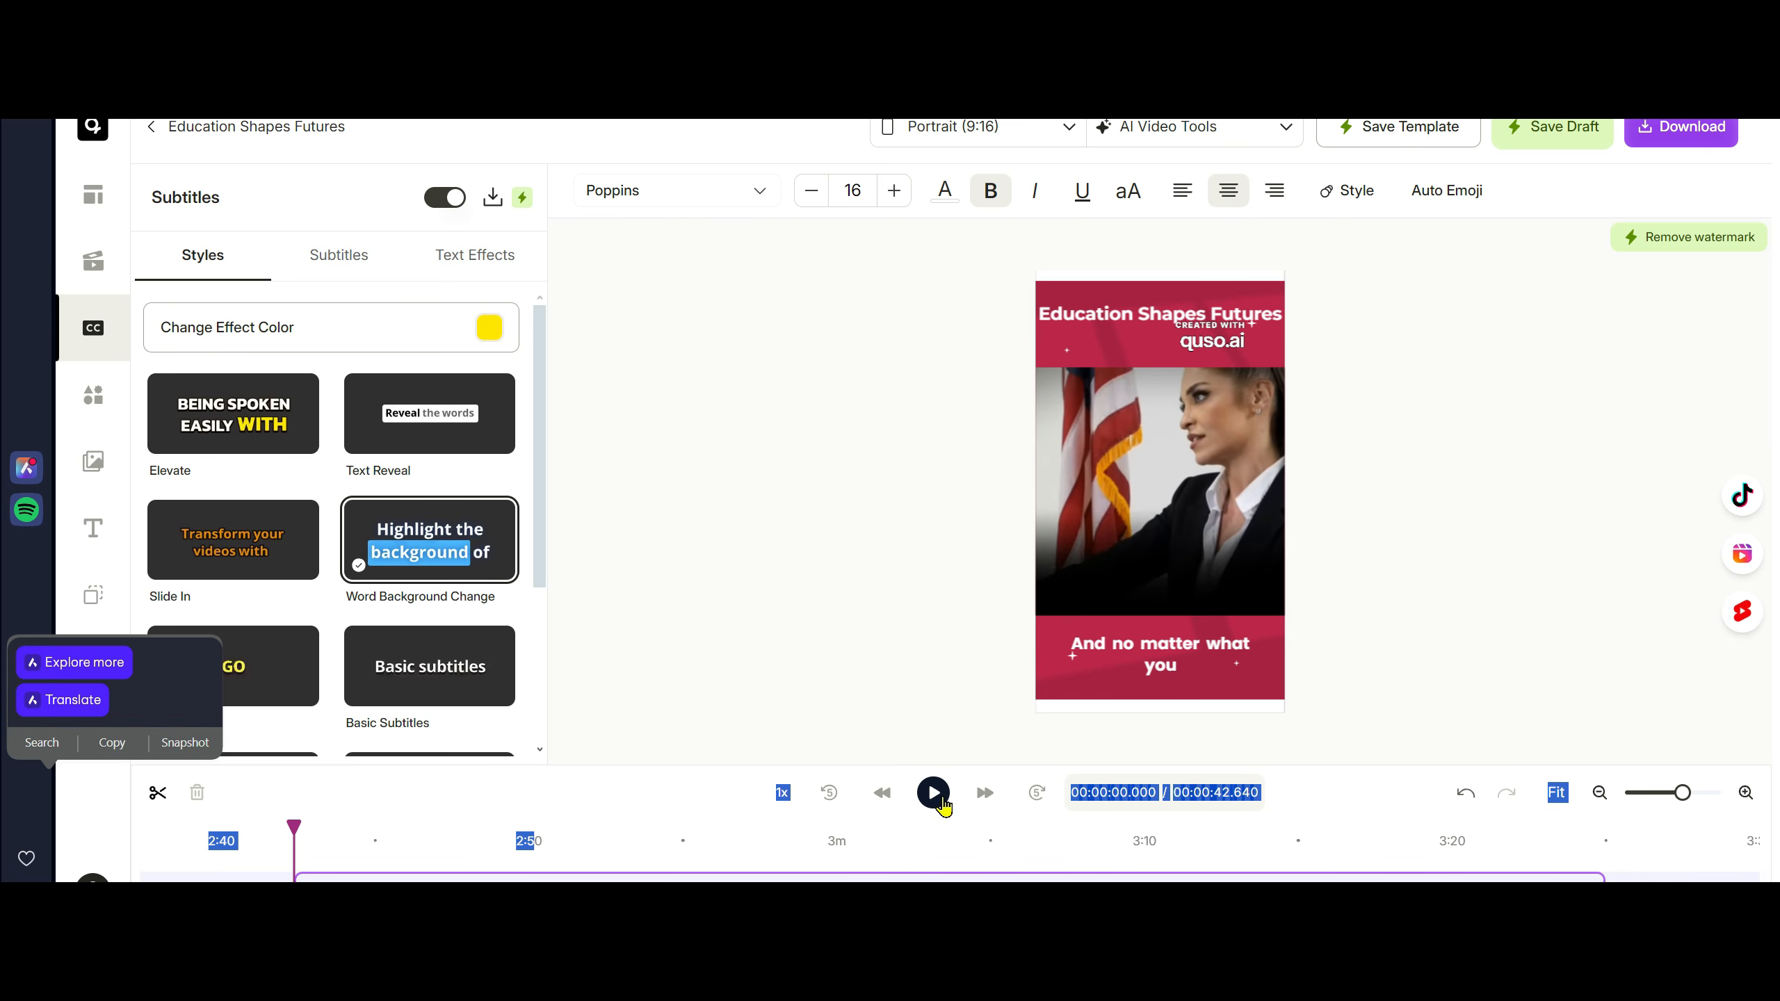
pyautogui.click(379, 830)
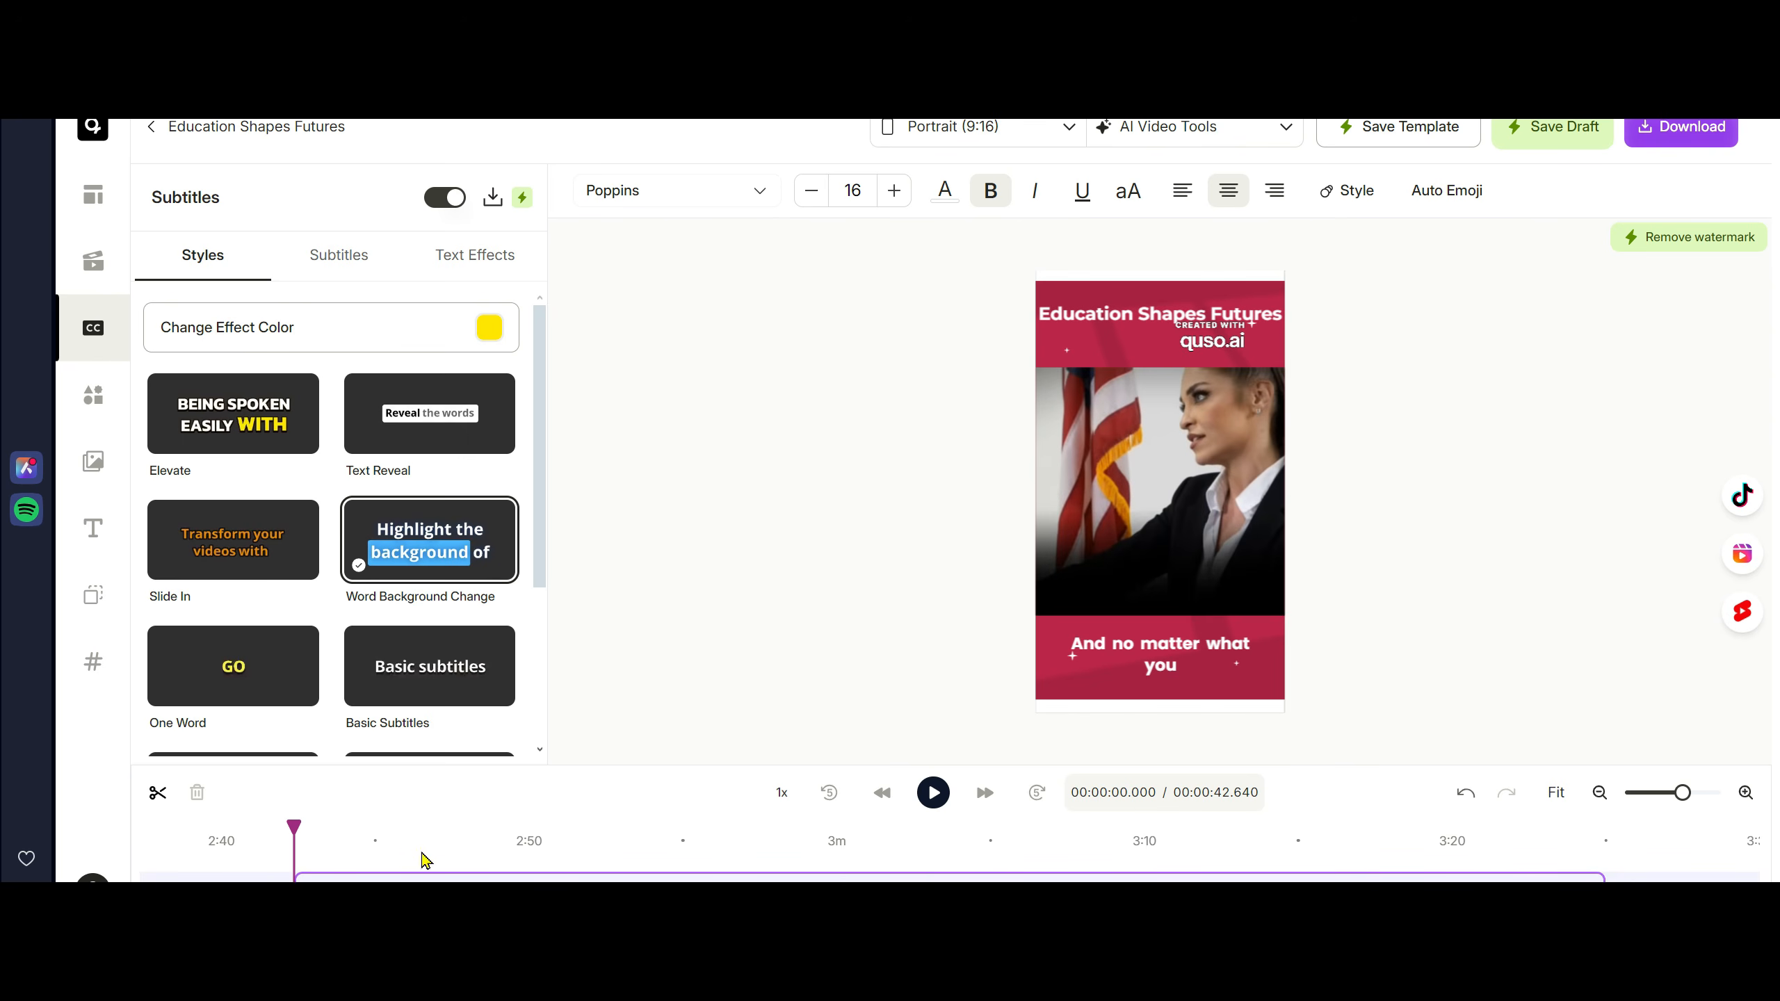
pyautogui.click(359, 877)
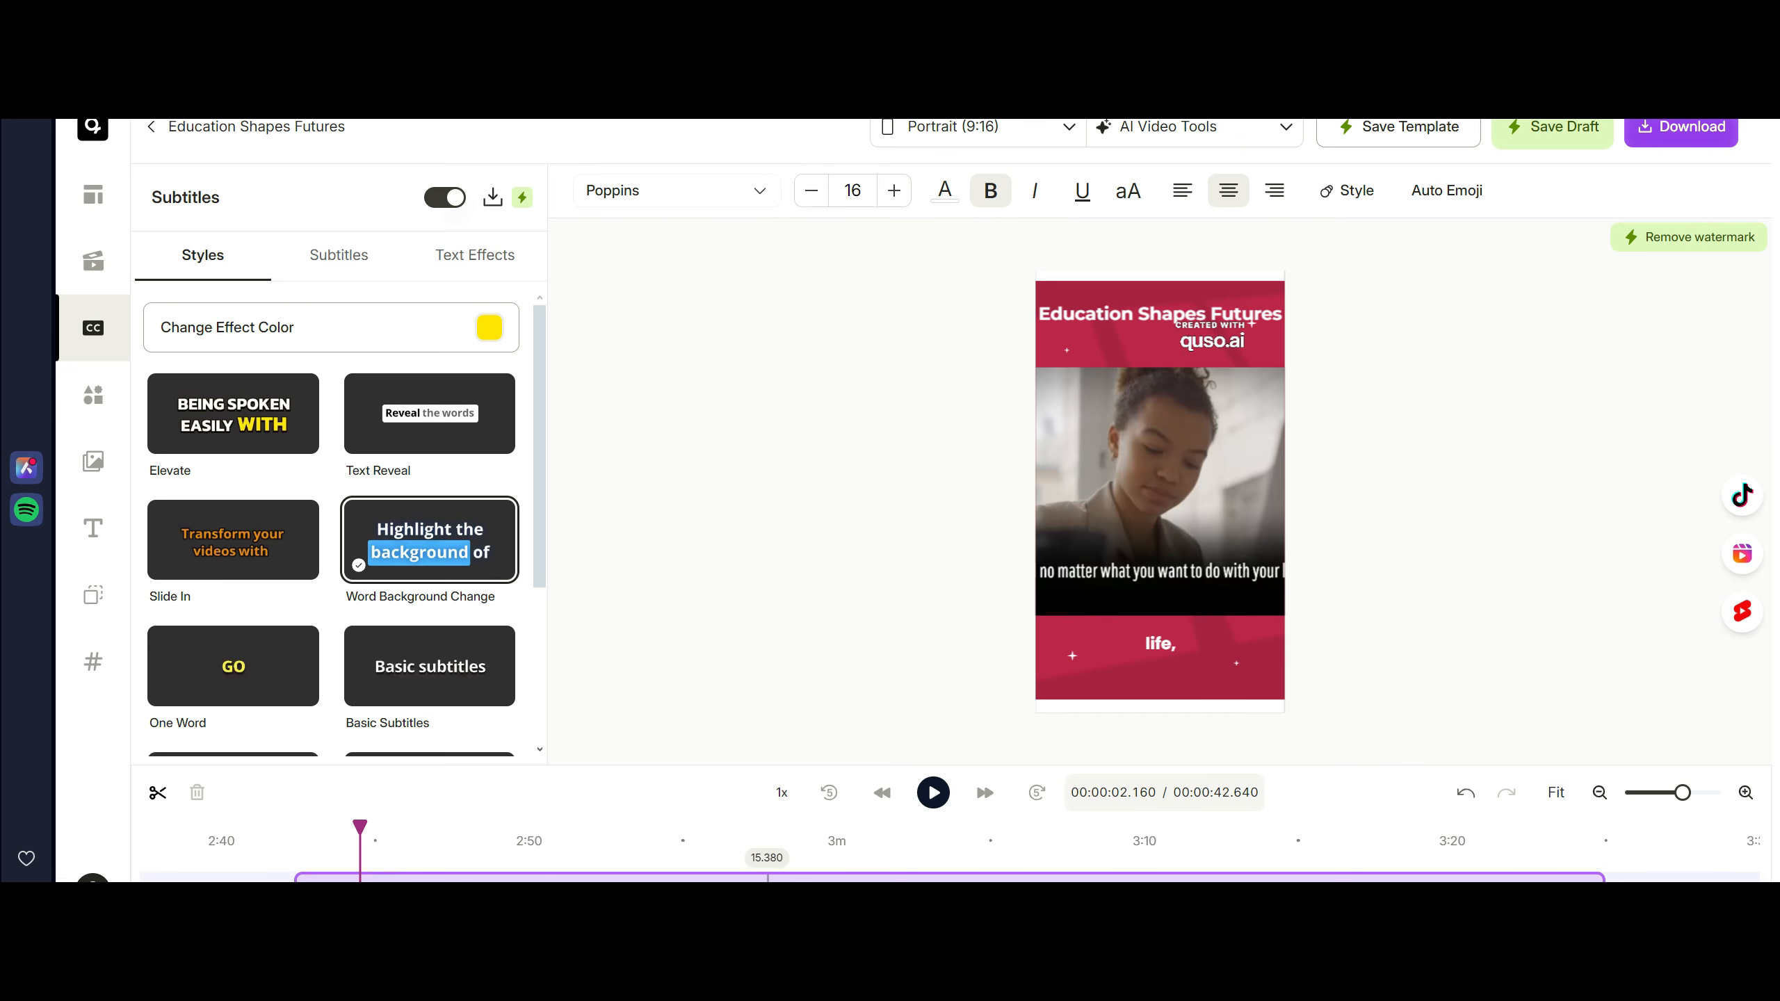
pyautogui.click(766, 877)
pyautogui.click(1013, 877)
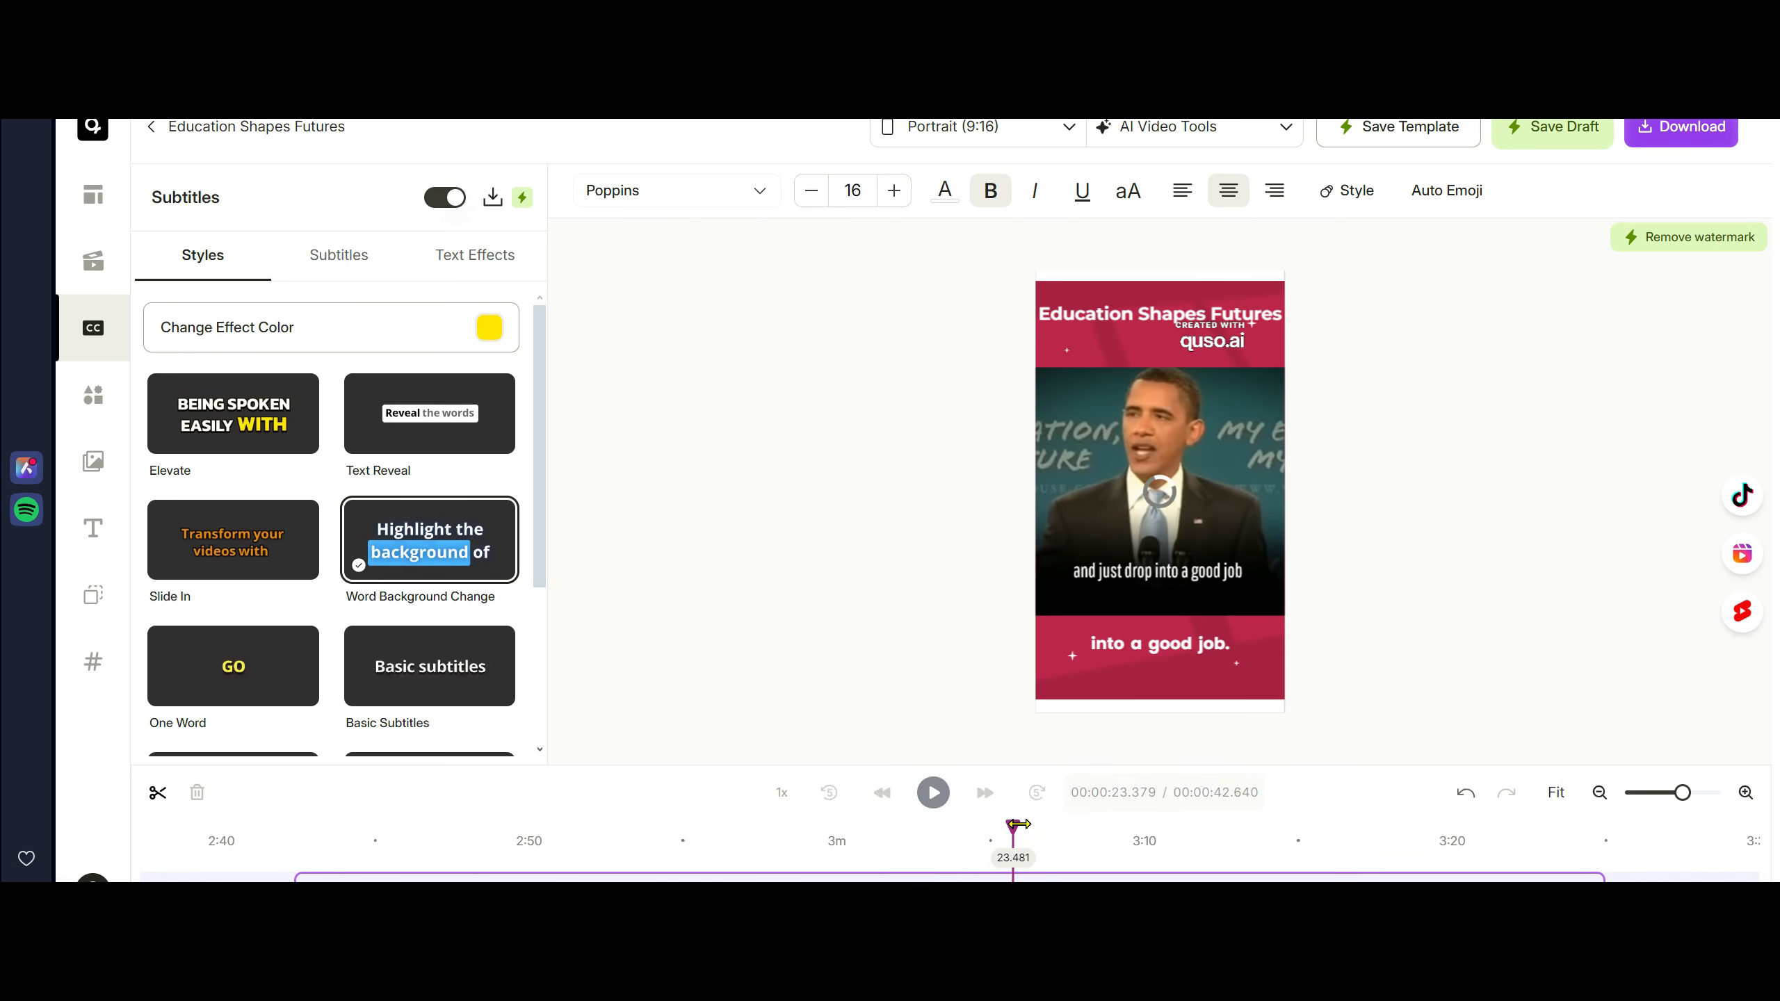
pyautogui.moveTo(1012, 825); pyautogui.dragTo(1341, 854)
pyautogui.moveTo(1206, 881); pyautogui.dragTo(776, 879)
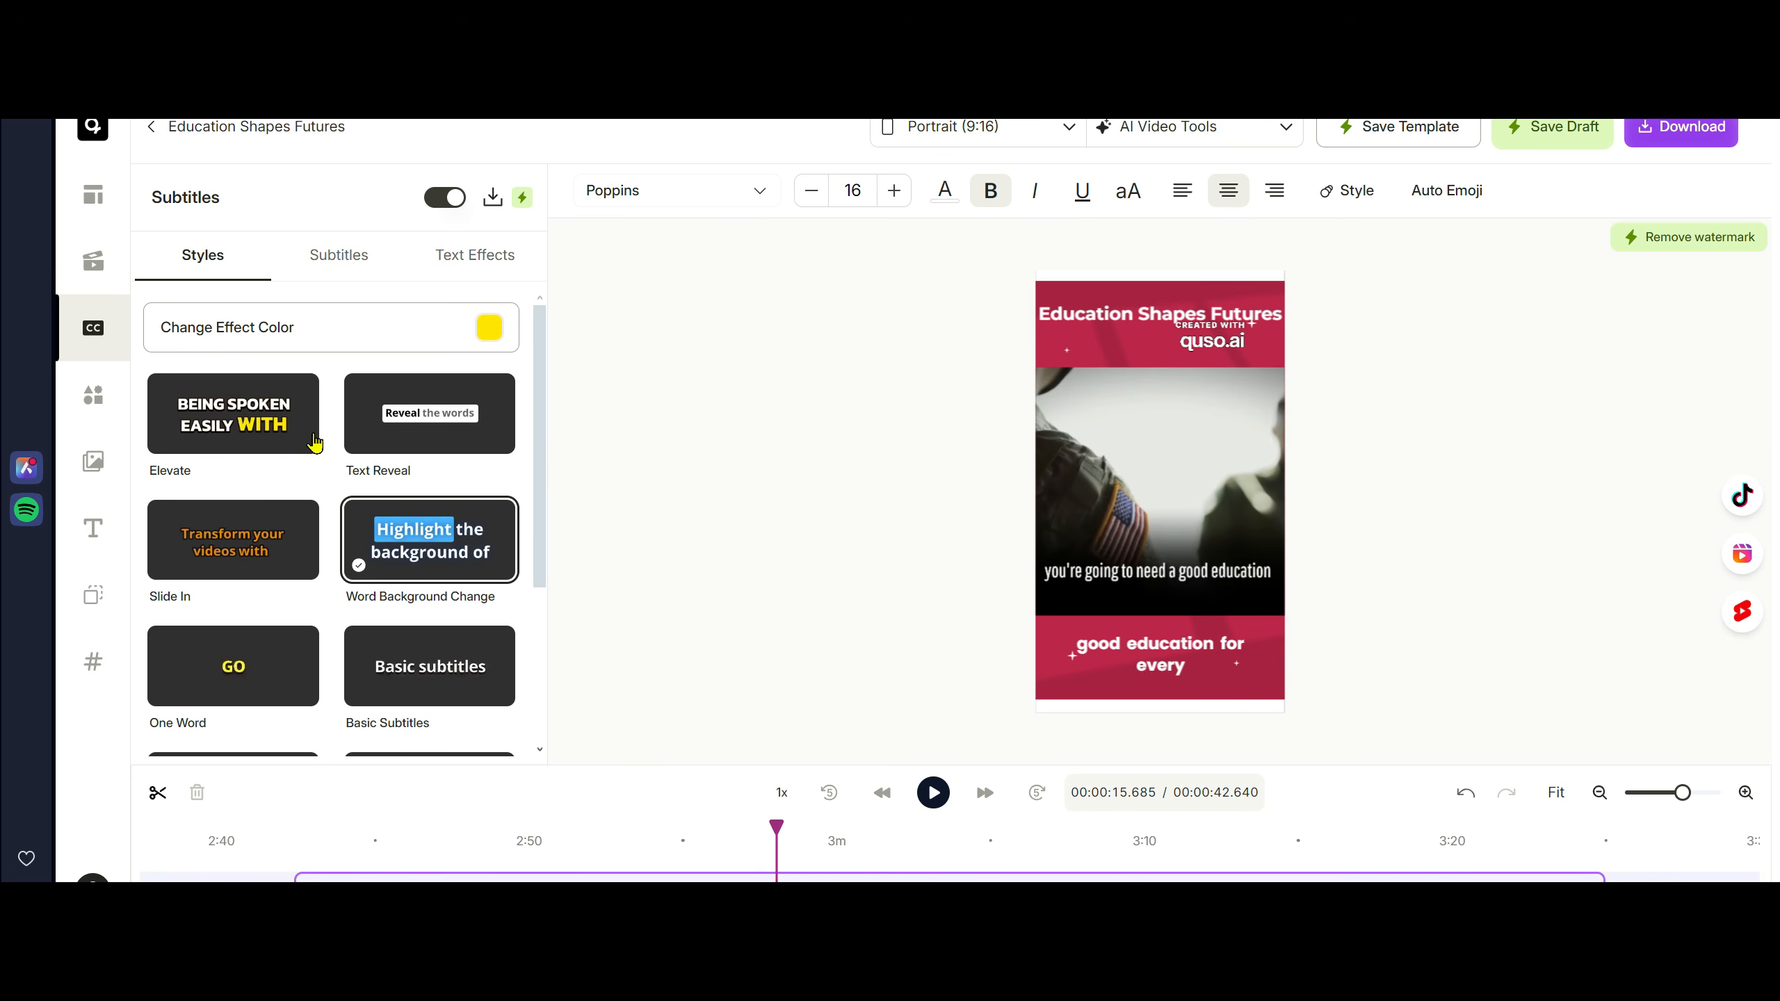
# Change the clip's subtitle style to Highlight Impactful Word.
pyautogui.scroll(-3, 327, 486)
pyautogui.scroll(-1, 326, 486)
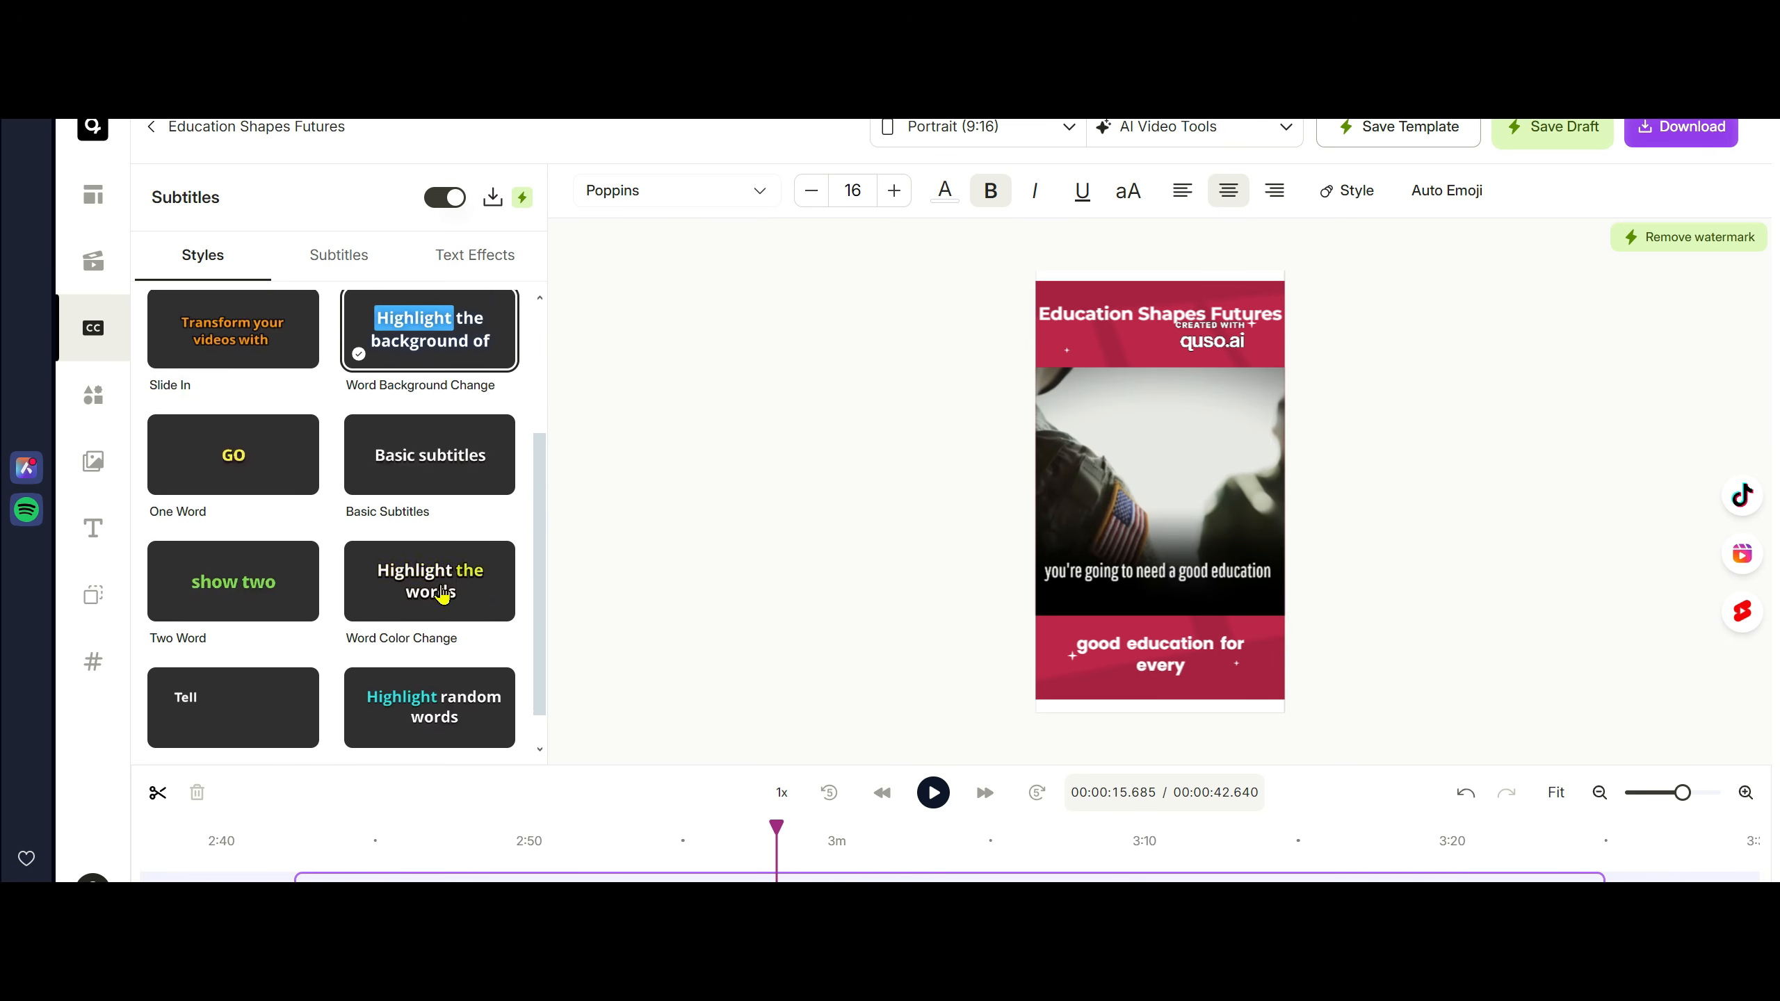
pyautogui.click(475, 679)
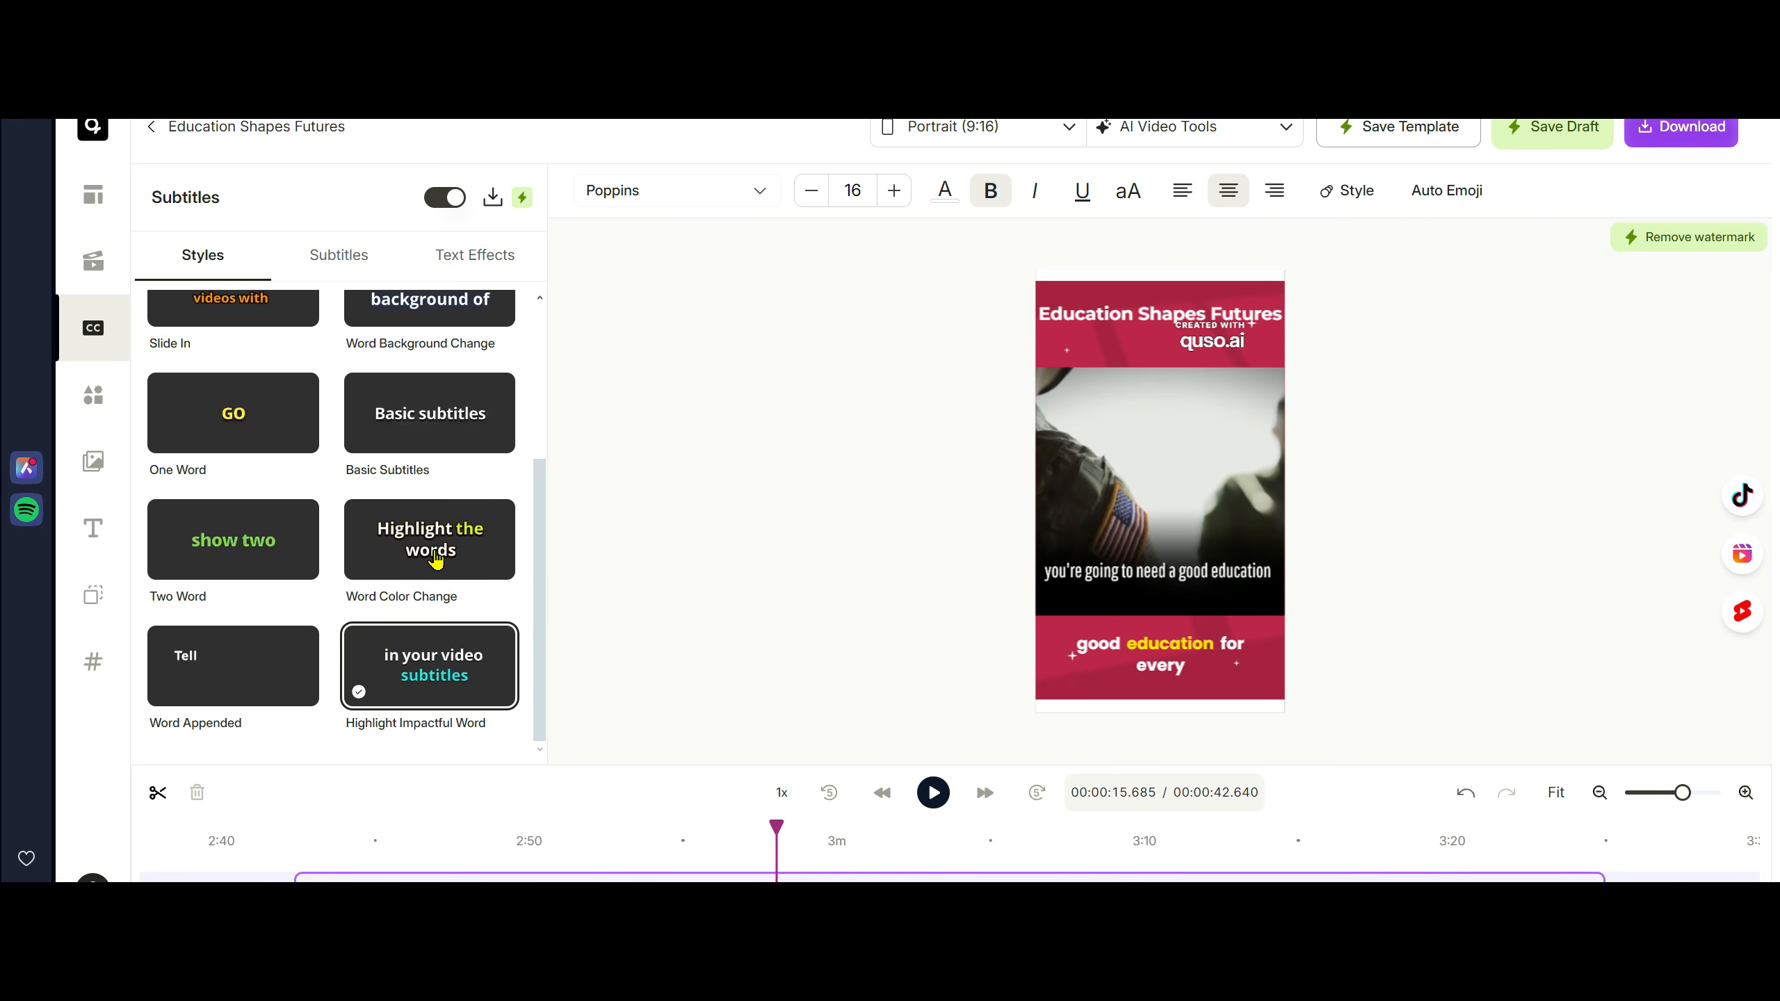
# Try the Word Color Change and Two Word subtitle styles, previewing Two Word at about 30.6 seconds.
pyautogui.click(456, 561)
pyautogui.click(248, 538)
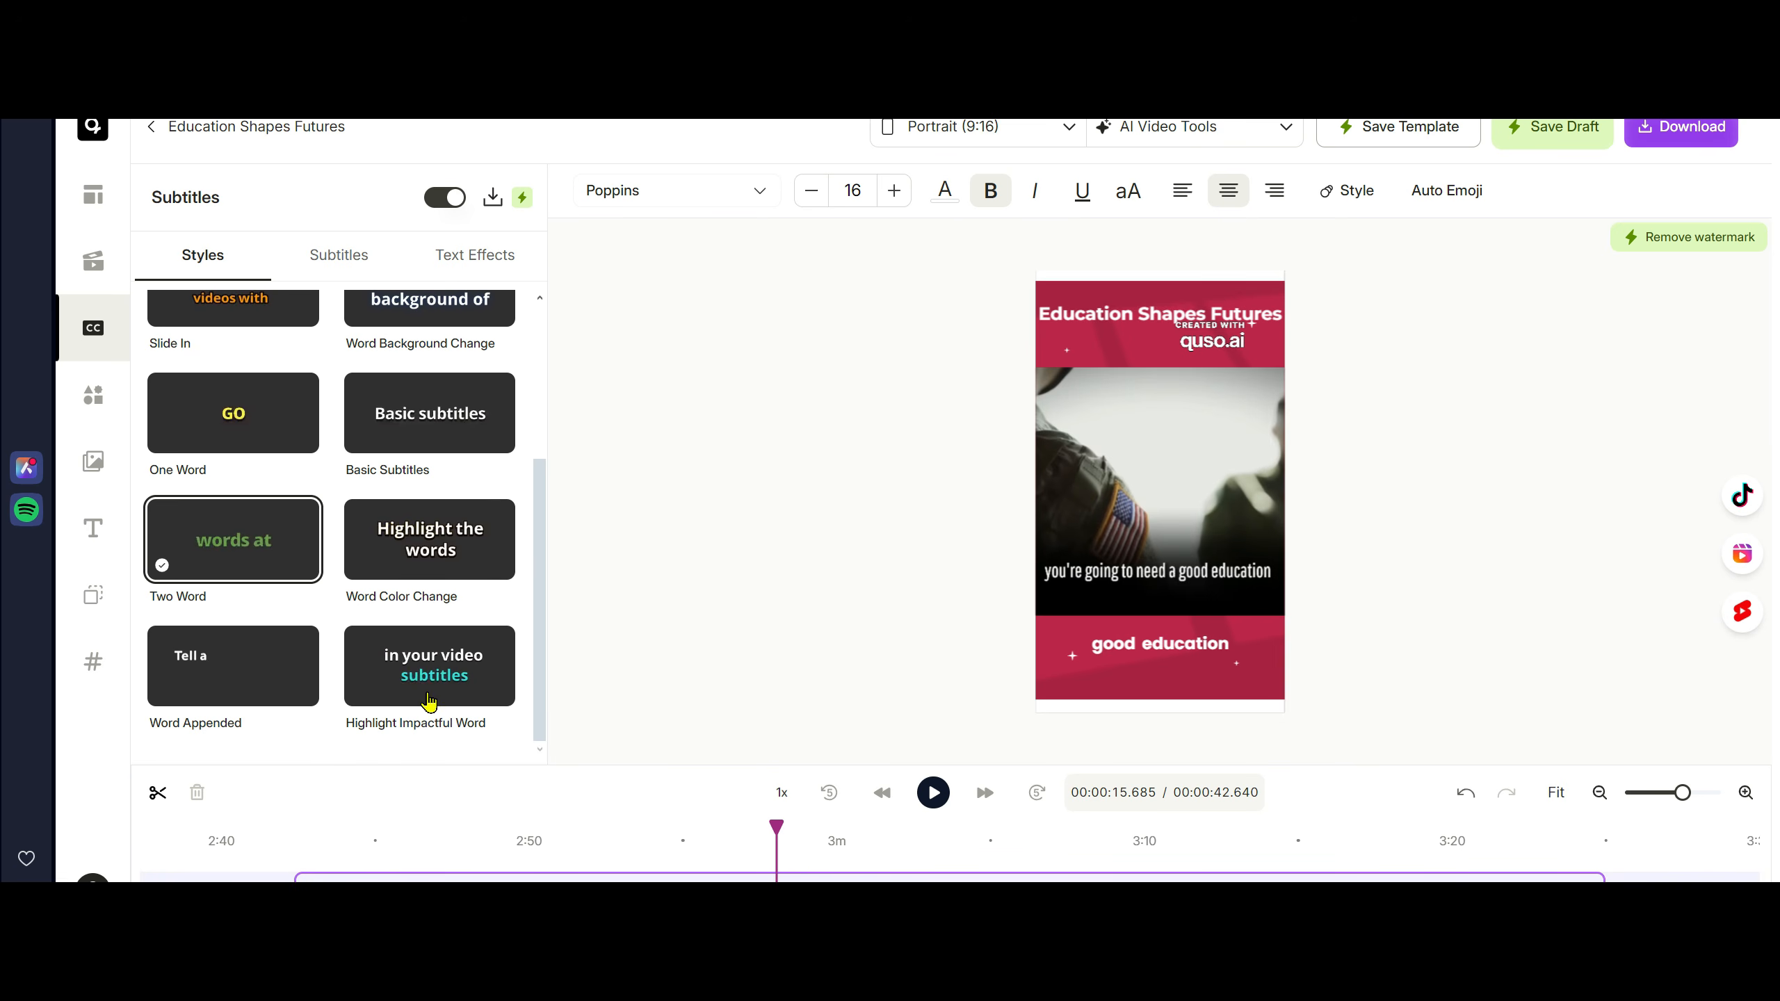
pyautogui.moveTo(896, 850); pyautogui.dragTo(1237, 864)
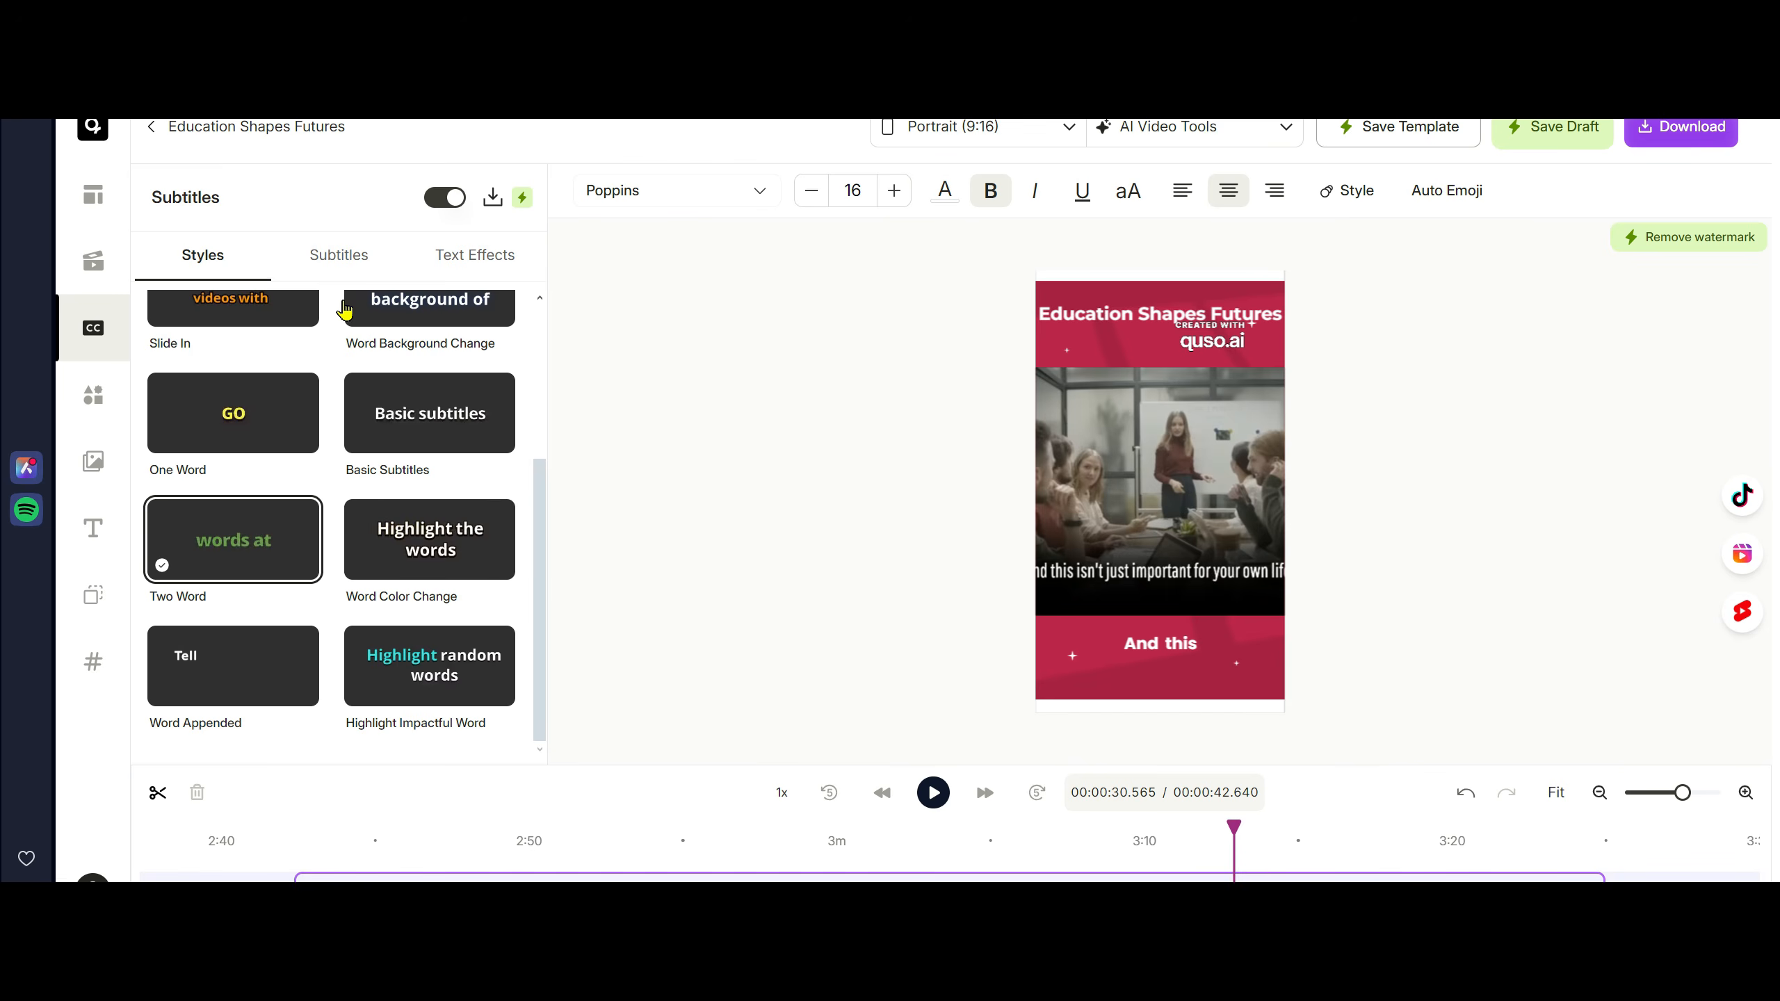
# Add the smiling face with smiling eyes emoji to the subtitle line "future.".
pyautogui.click(336, 261)
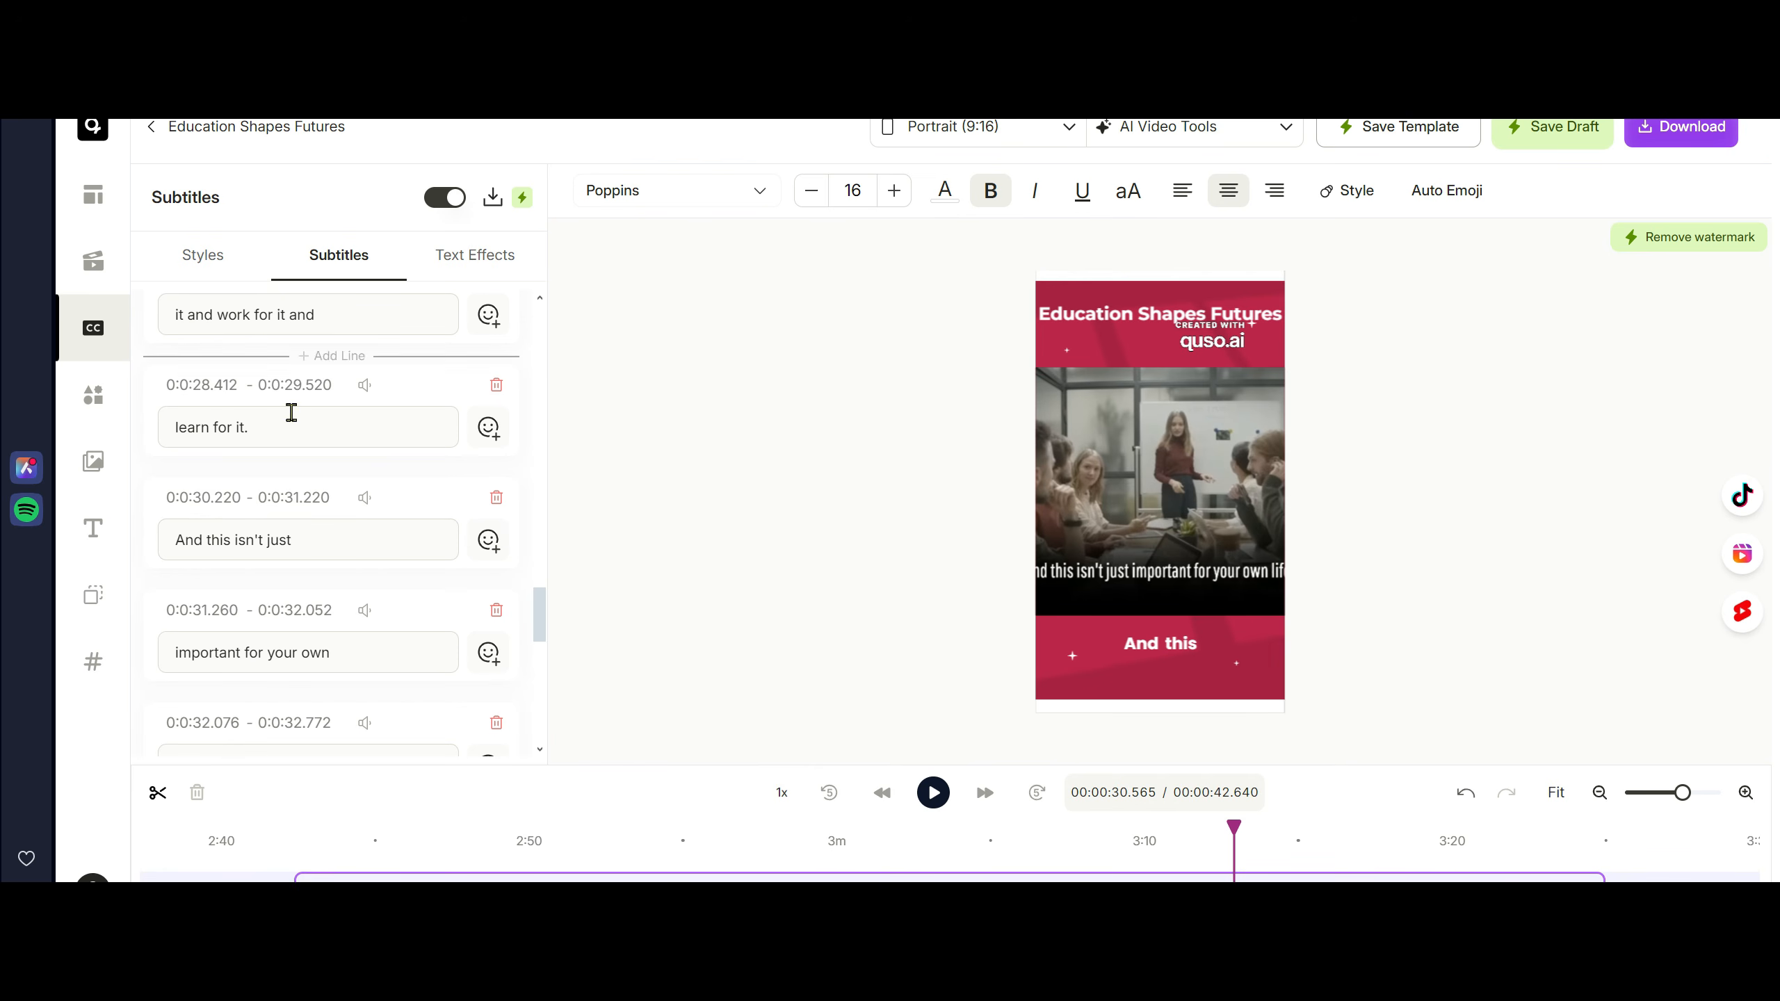
pyautogui.click(345, 536)
pyautogui.click(364, 664)
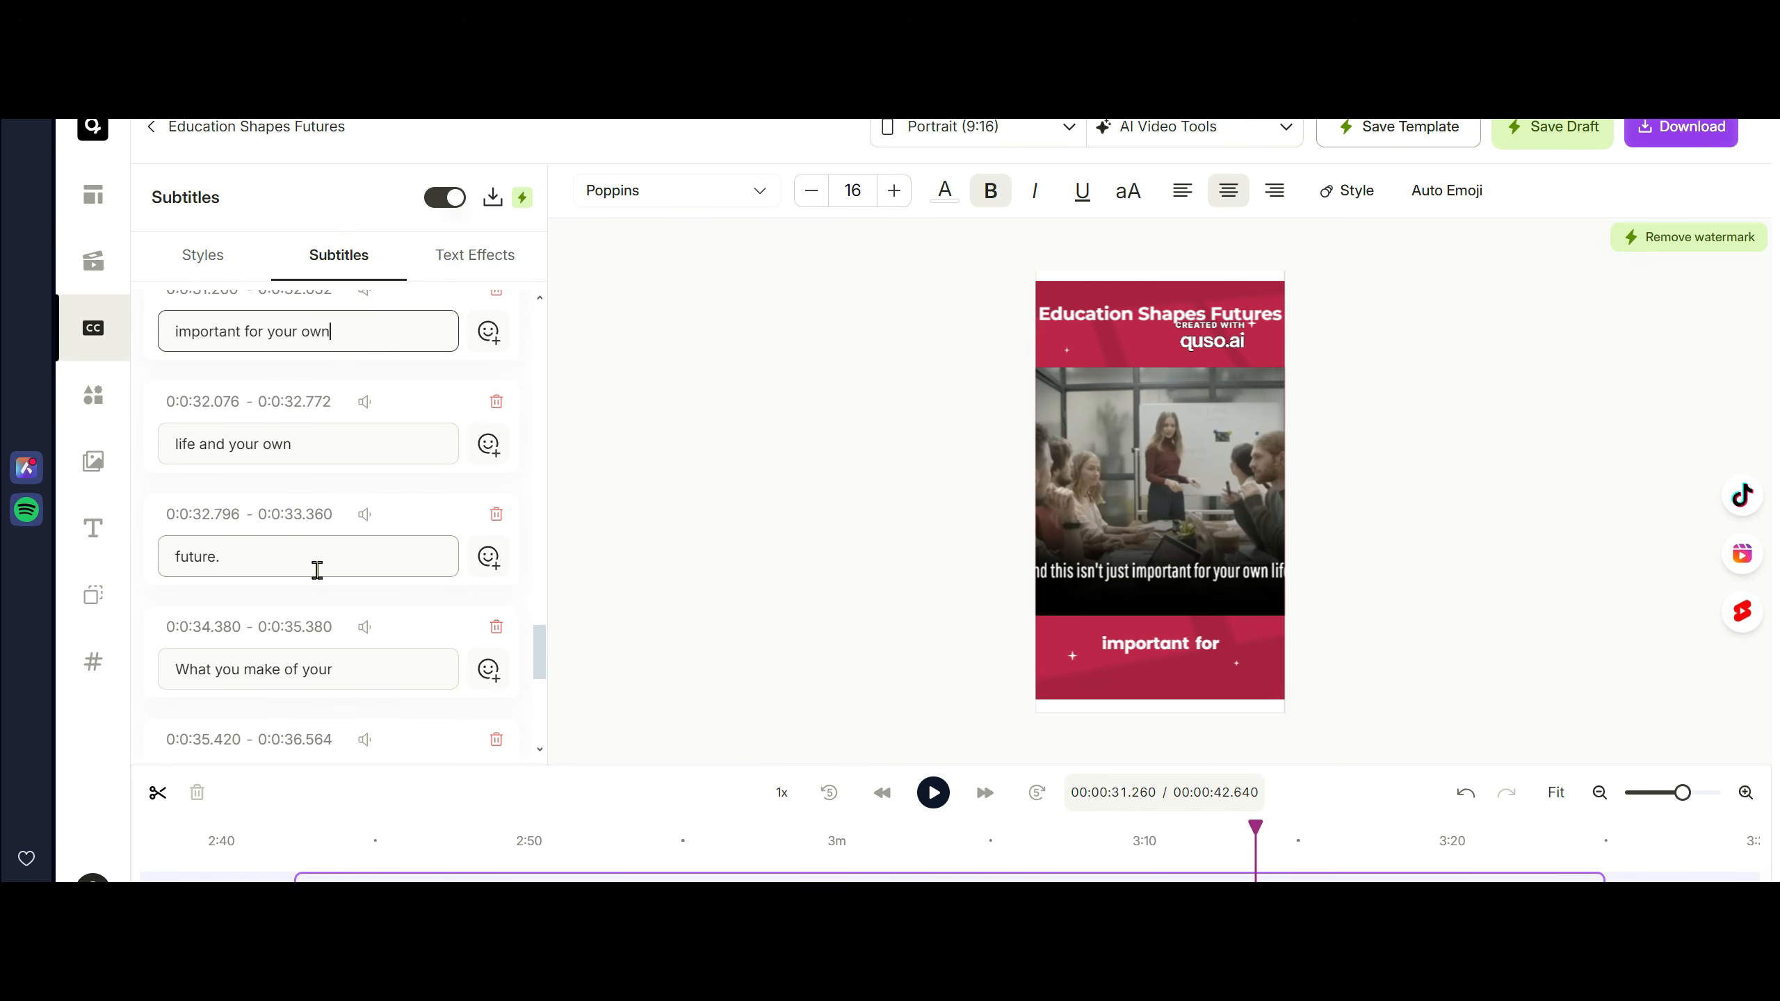
pyautogui.scroll(-1, 328, 569)
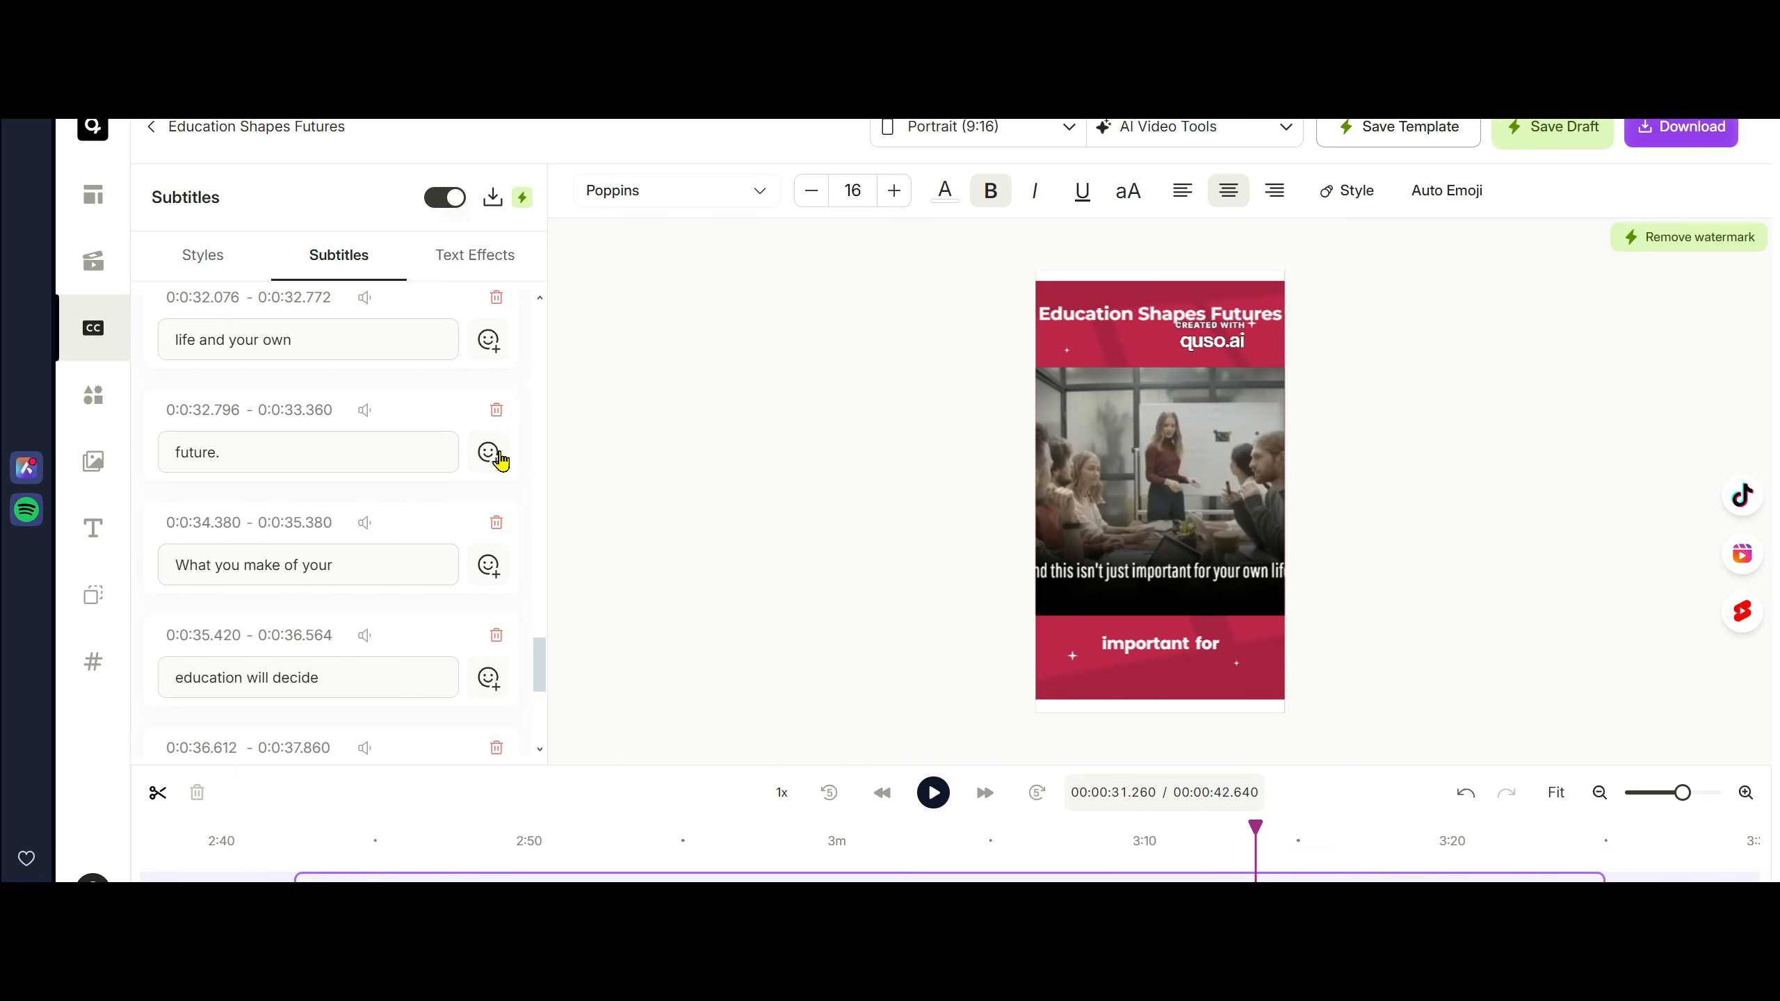
pyautogui.click(265, 446)
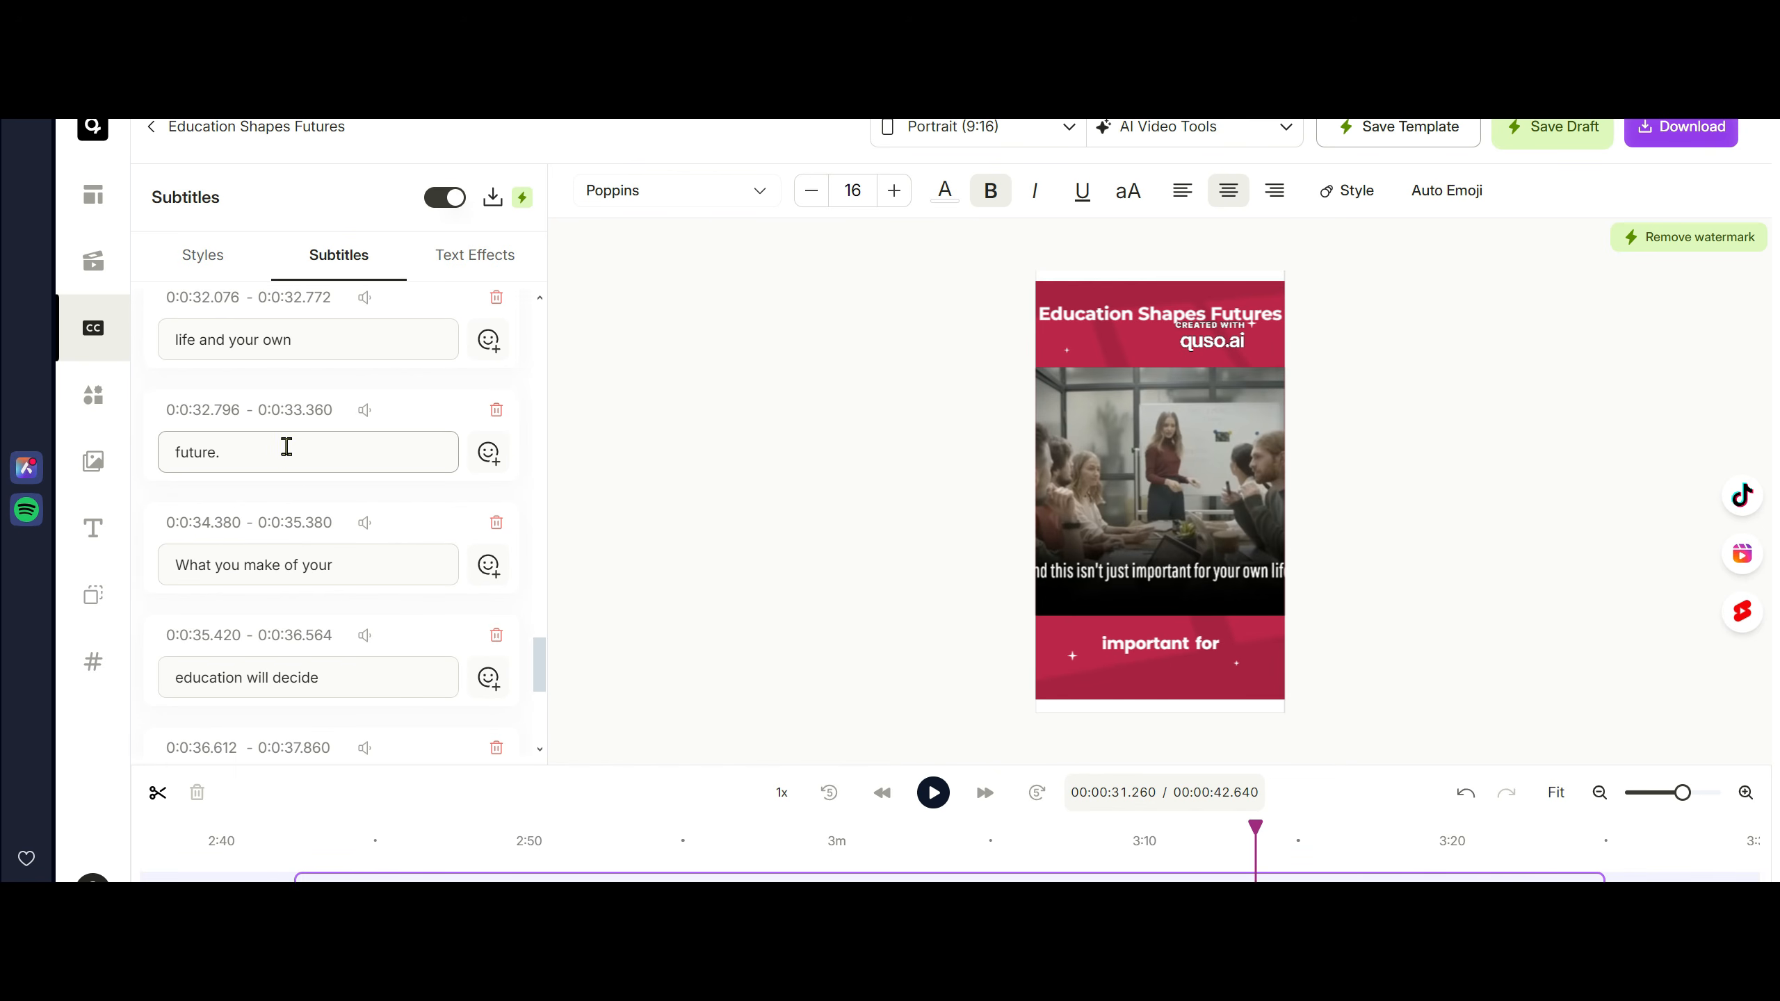
pyautogui.click(491, 453)
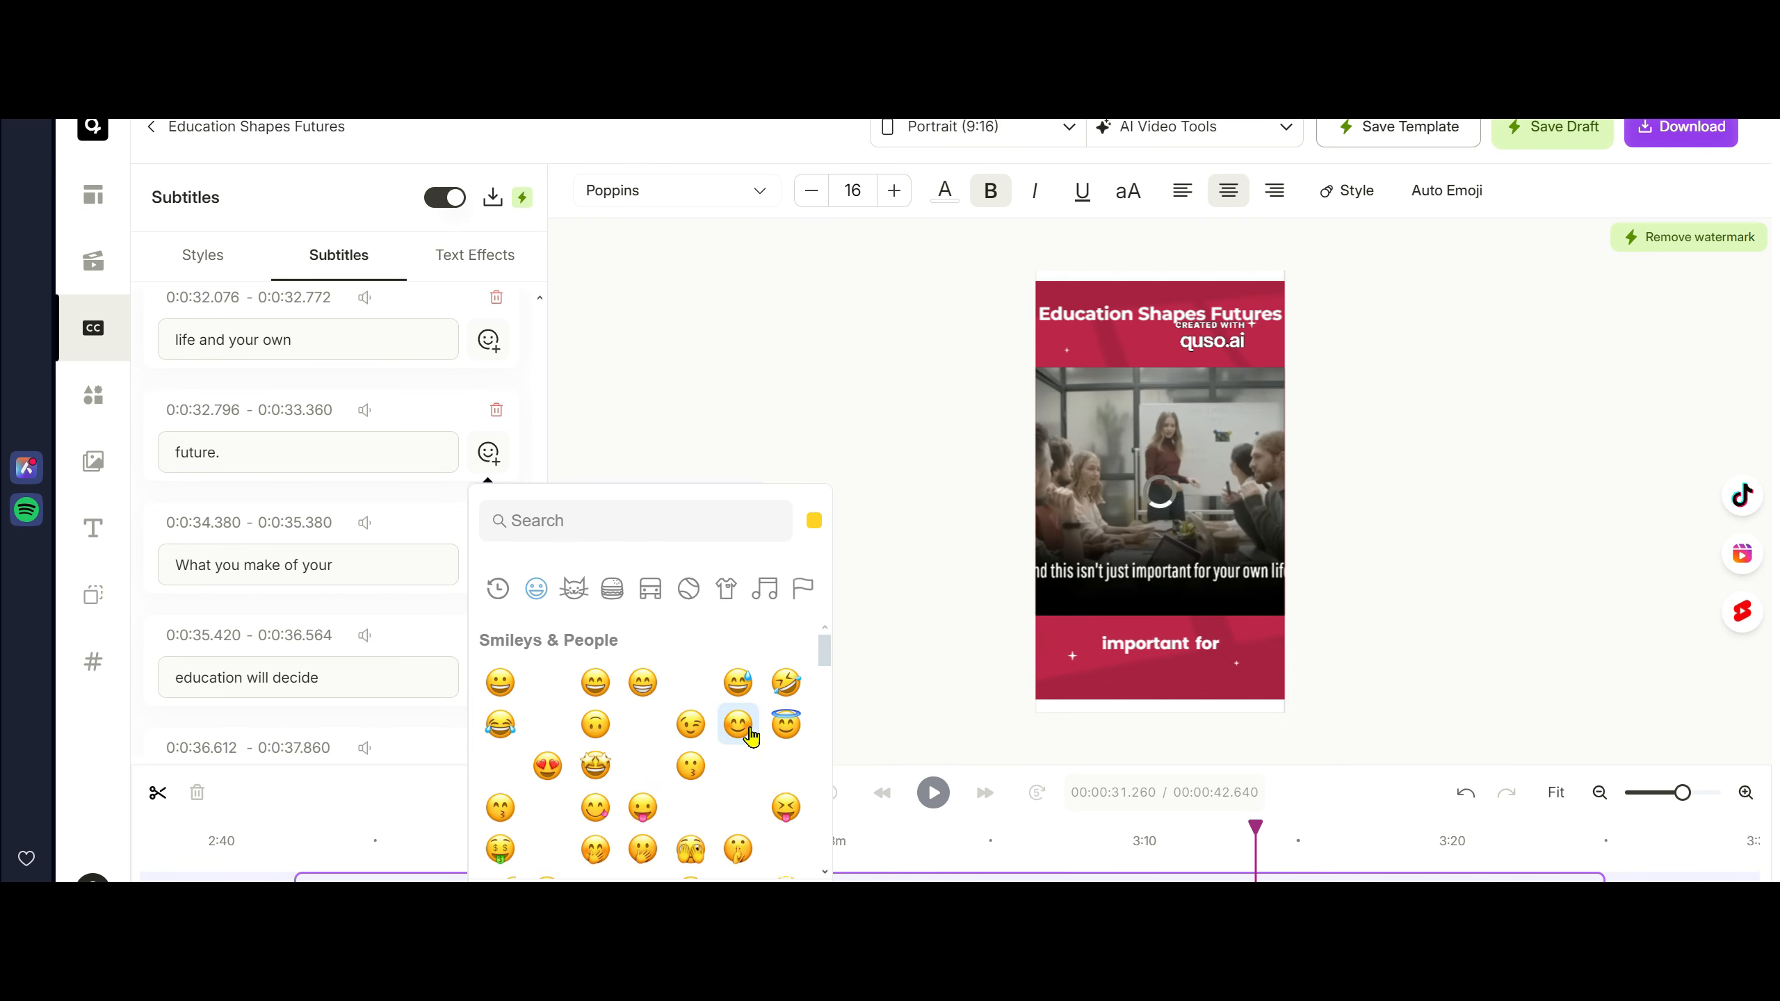
pyautogui.click(741, 734)
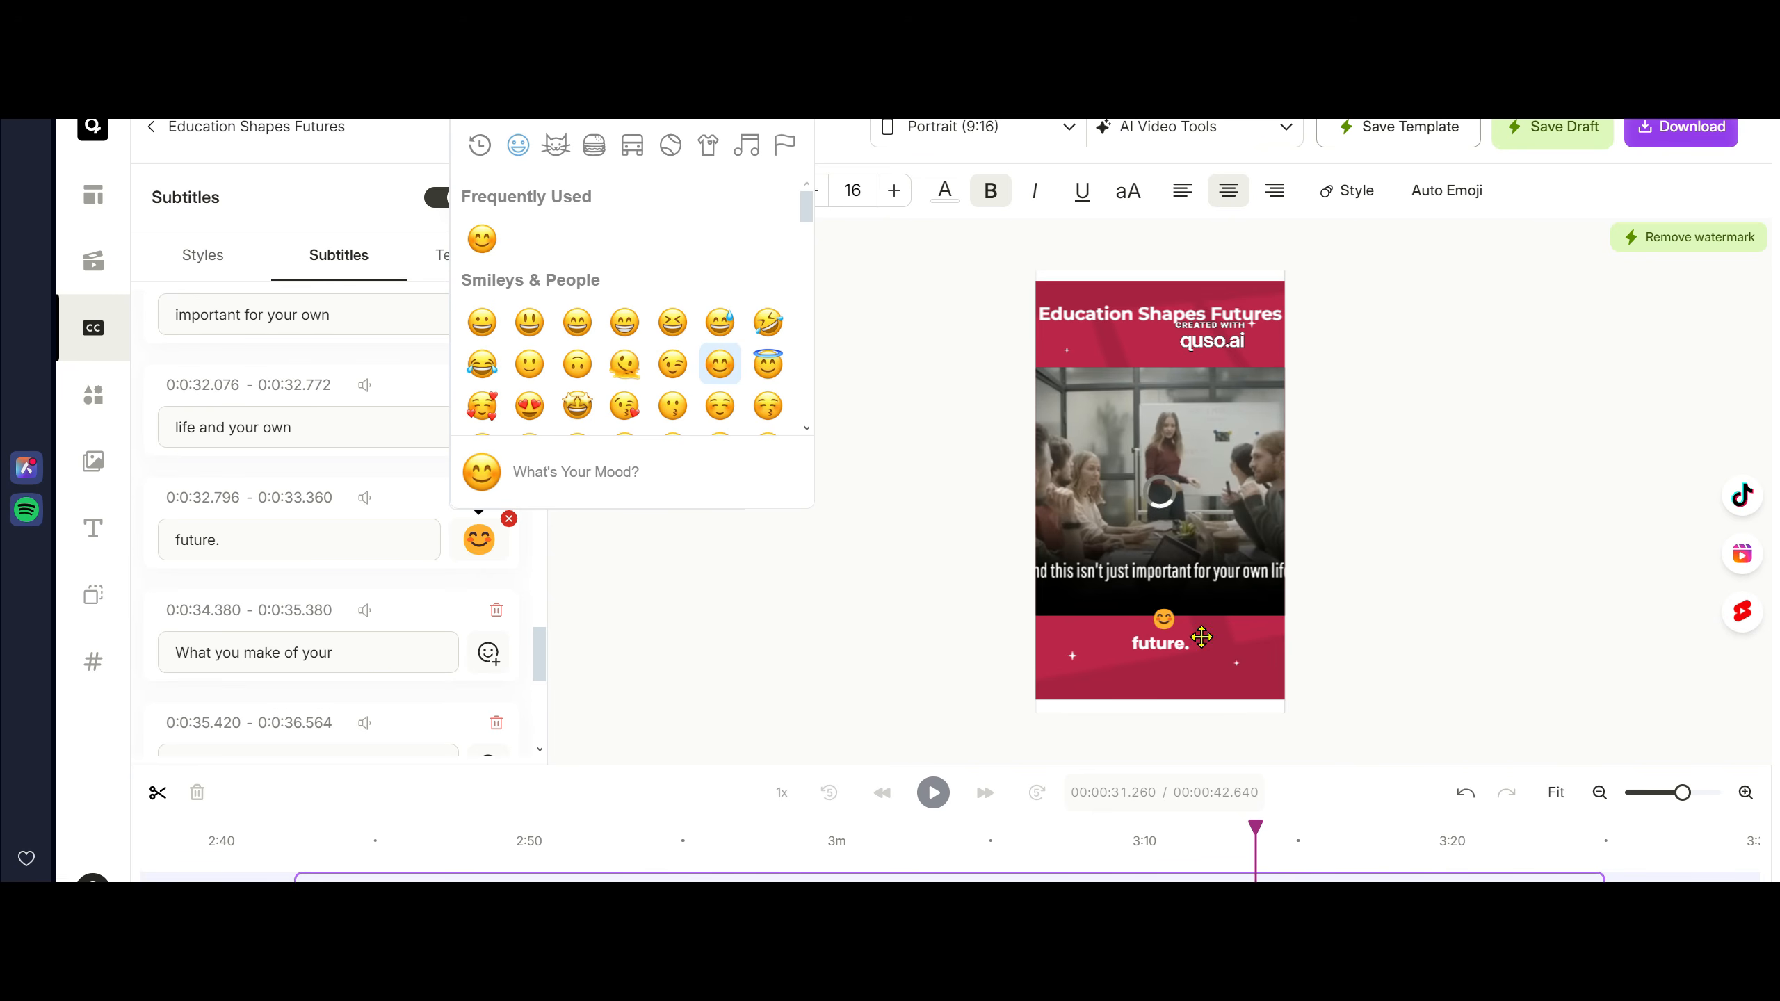
pyautogui.click(759, 625)
# View the subtitle text effects and change the caption font to Komika after trying Montserrat Black.
pyautogui.click(320, 263)
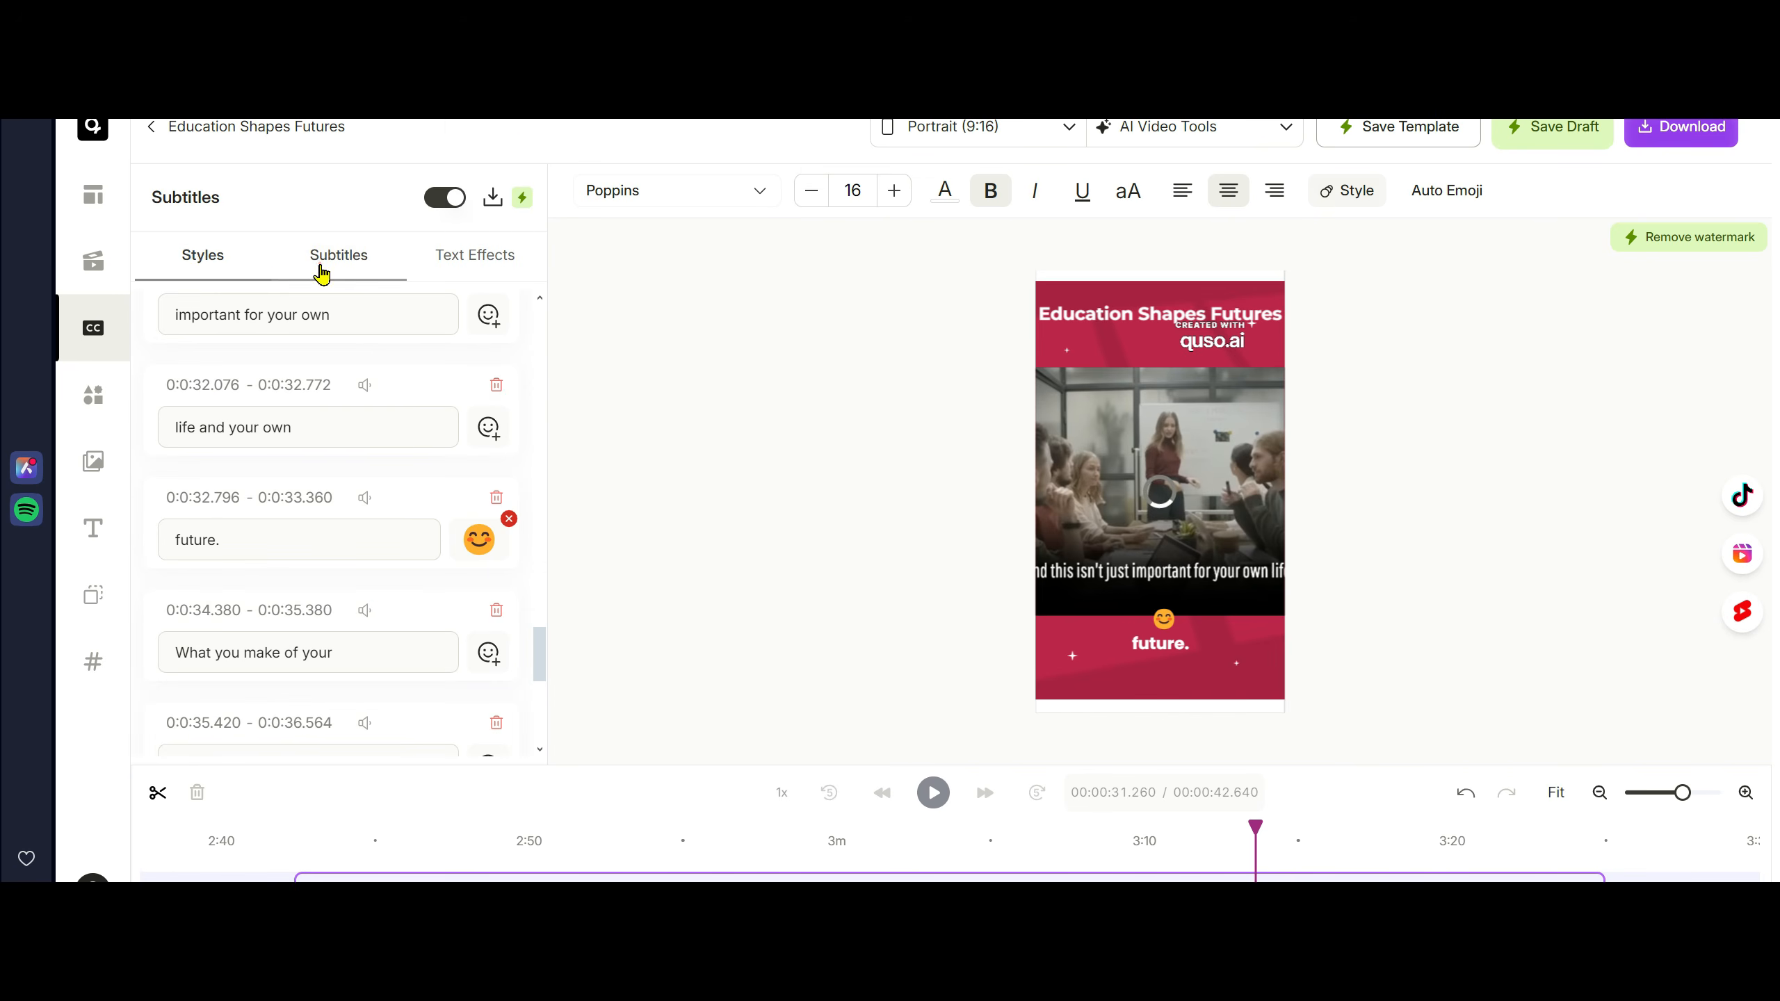
pyautogui.click(454, 261)
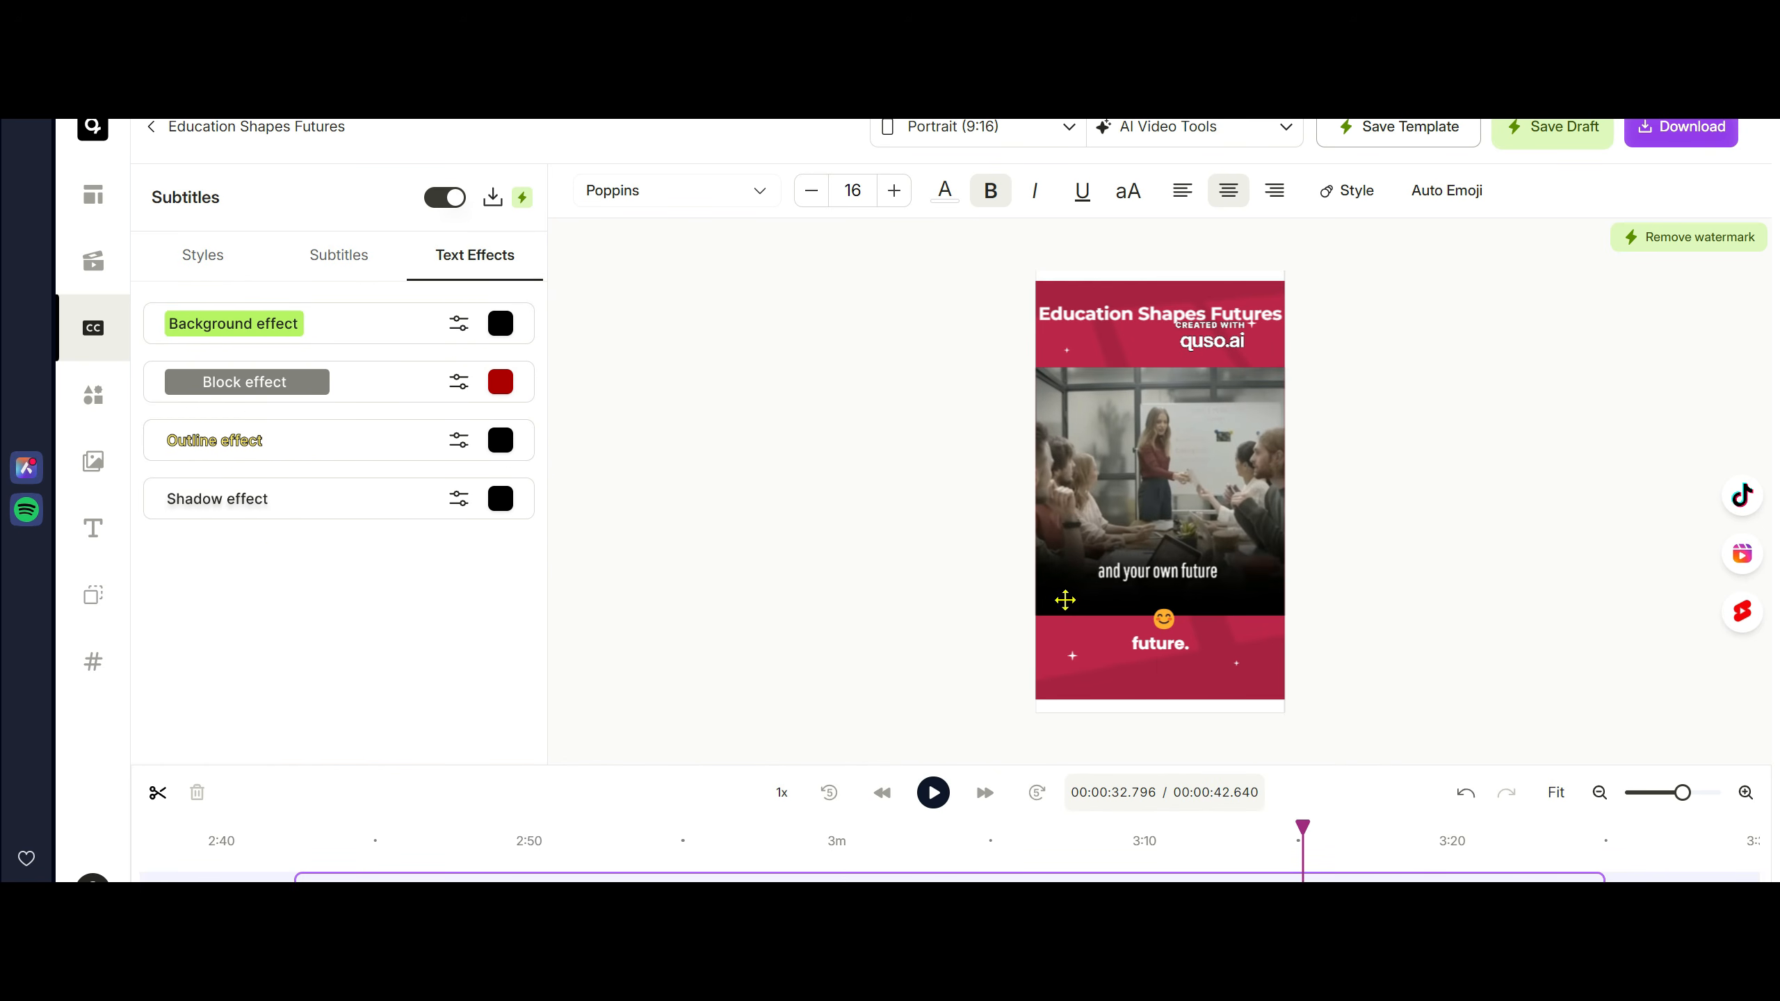
pyautogui.click(1157, 652)
pyautogui.click(762, 194)
pyautogui.click(322, 617)
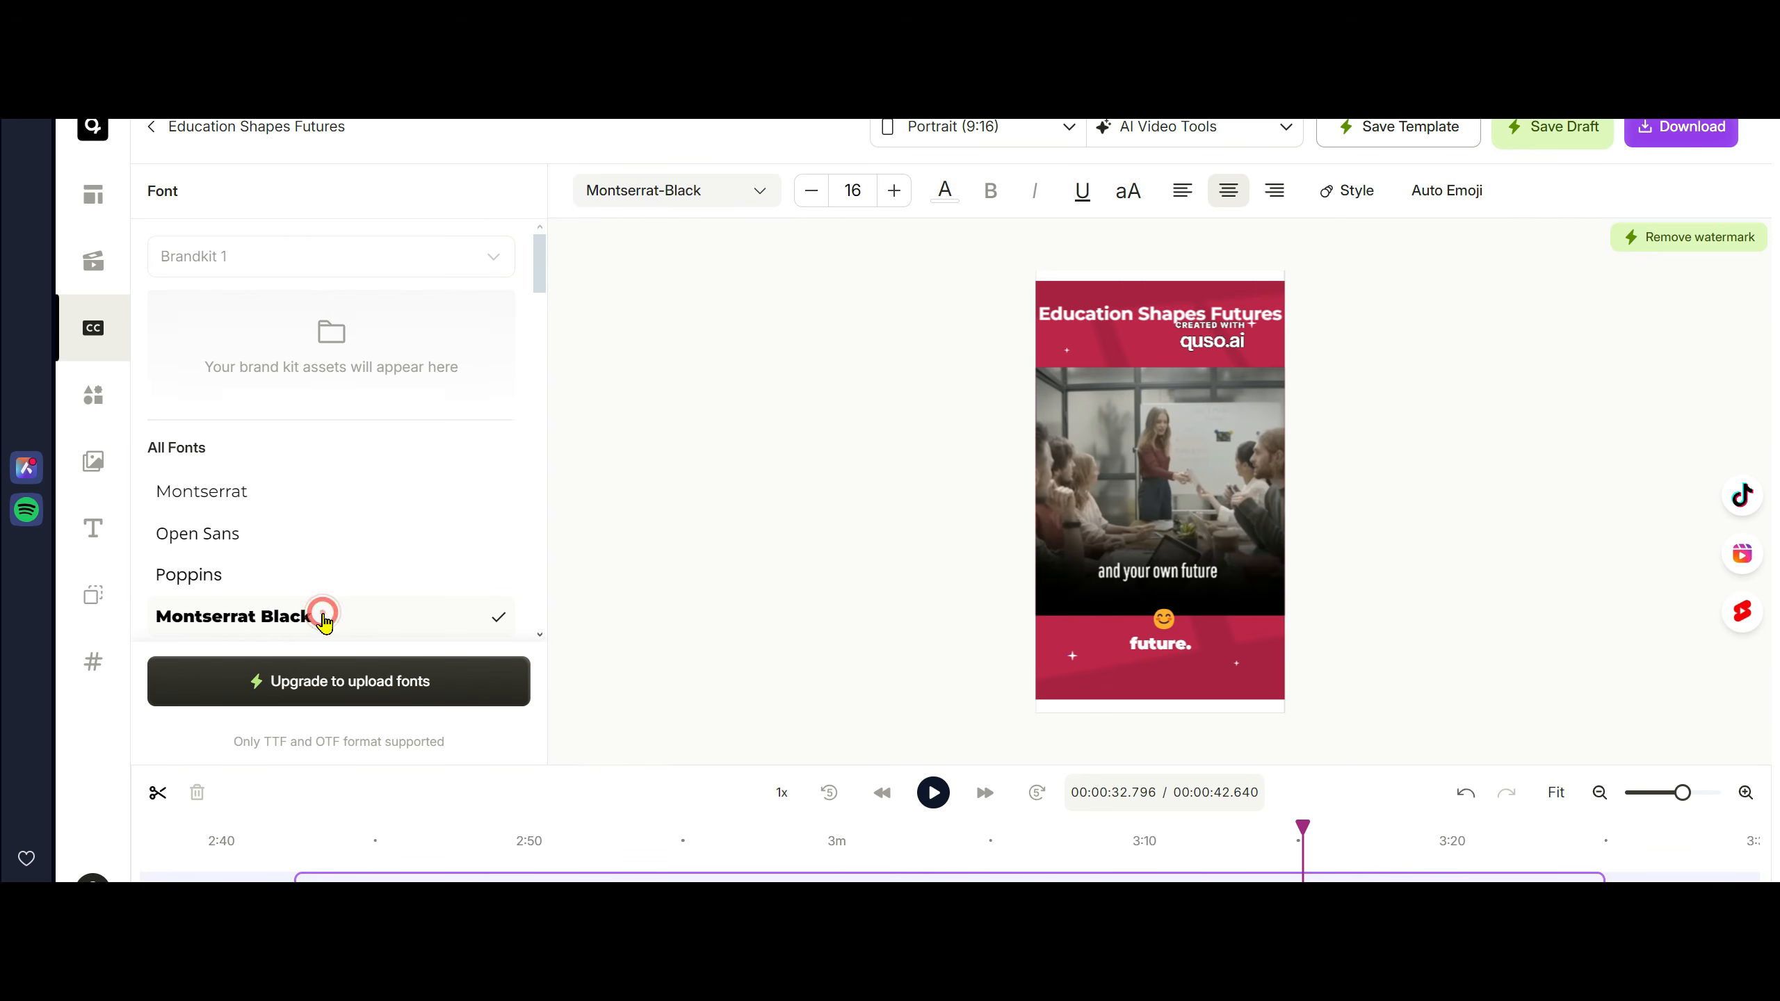
pyautogui.scroll(-5, 337, 522)
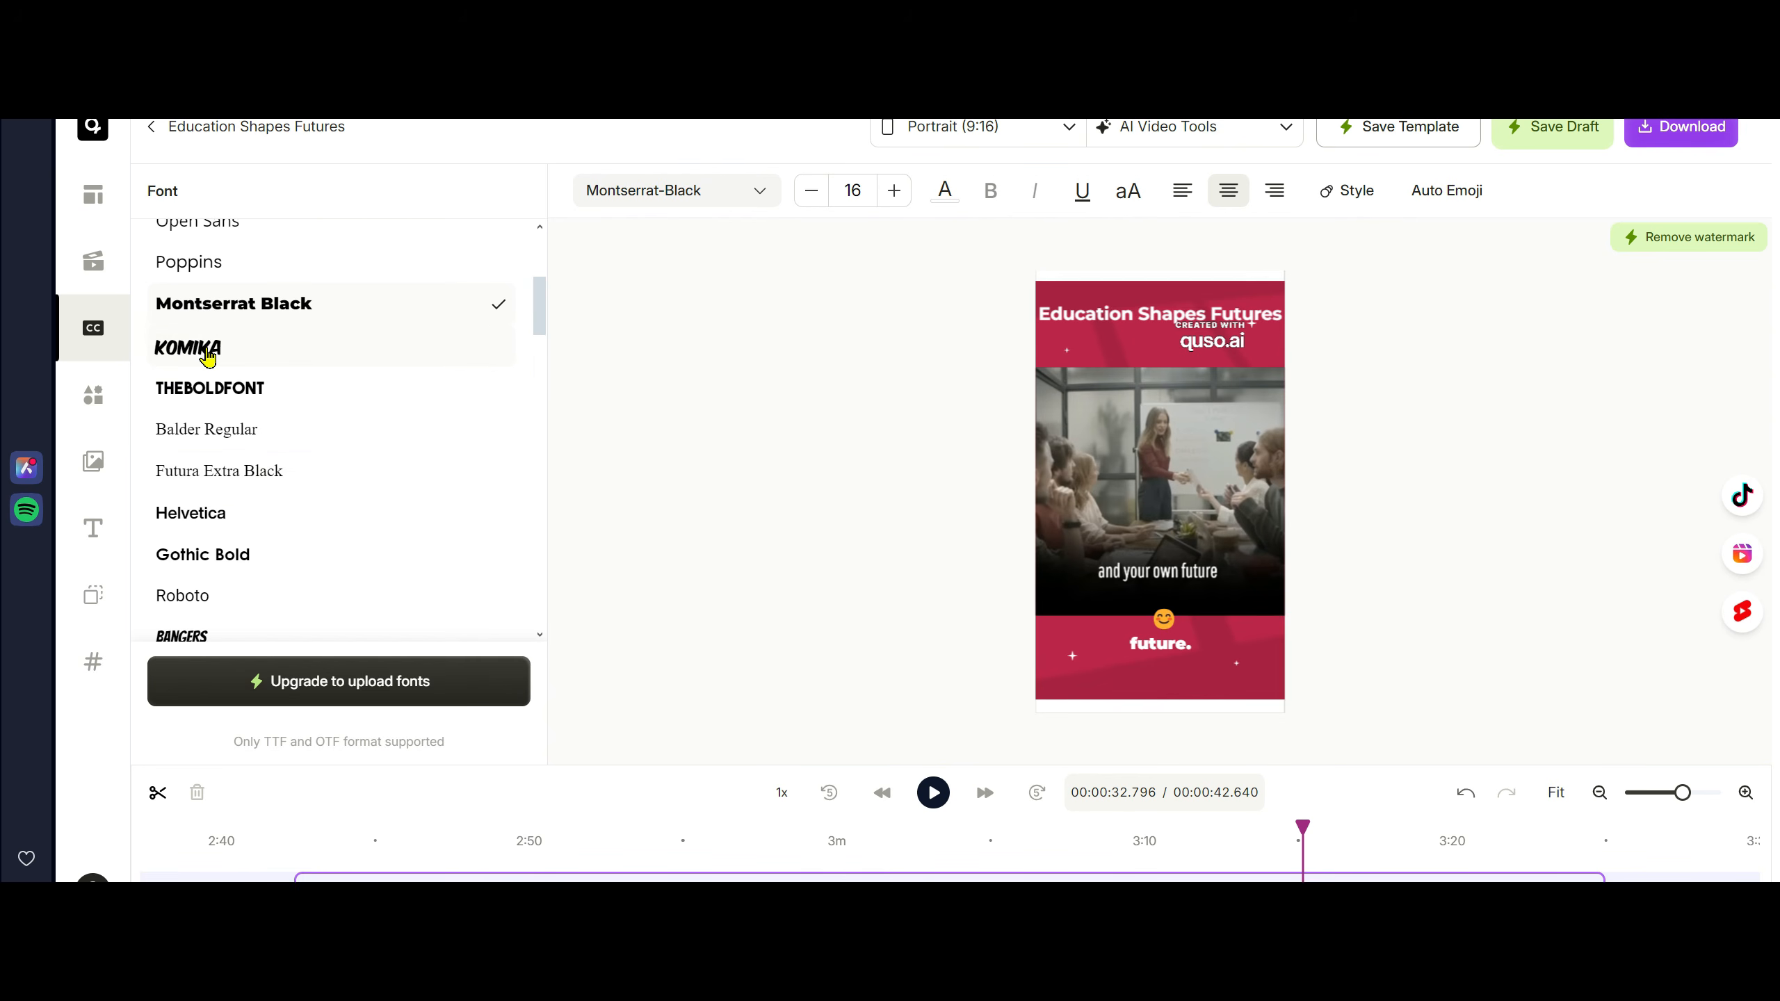
pyautogui.click(207, 356)
pyautogui.scroll(-3, 365, 435)
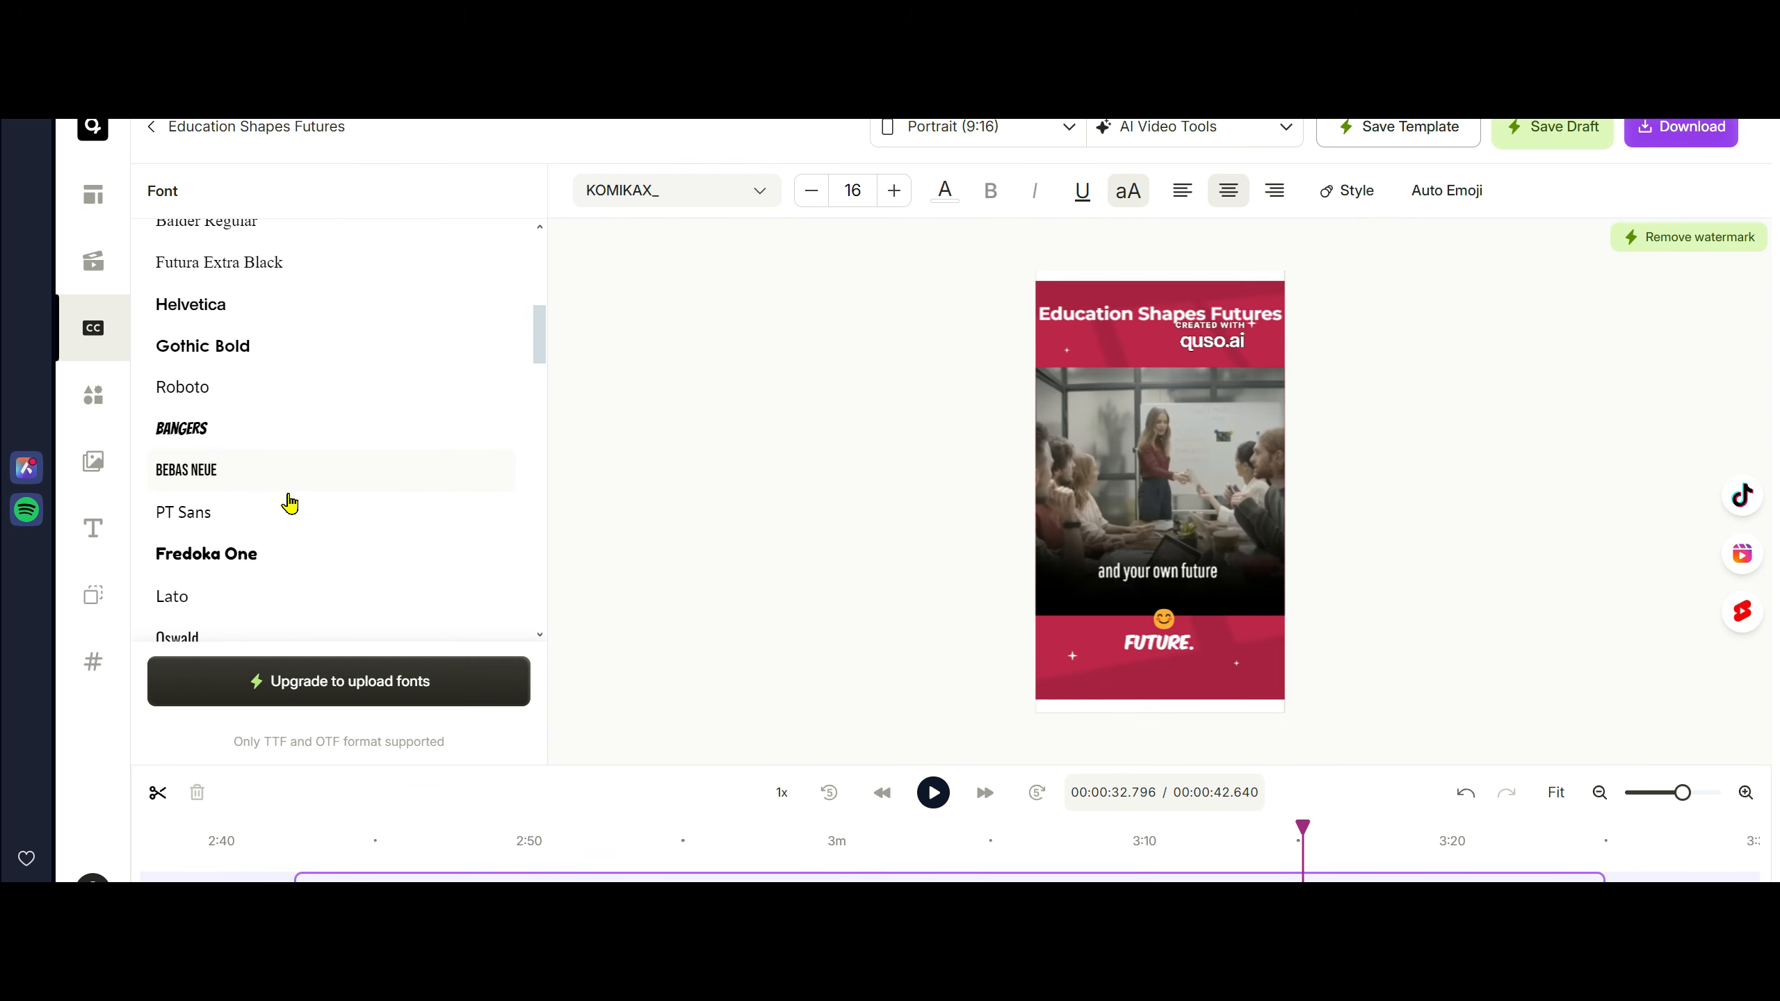
pyautogui.click(878, 403)
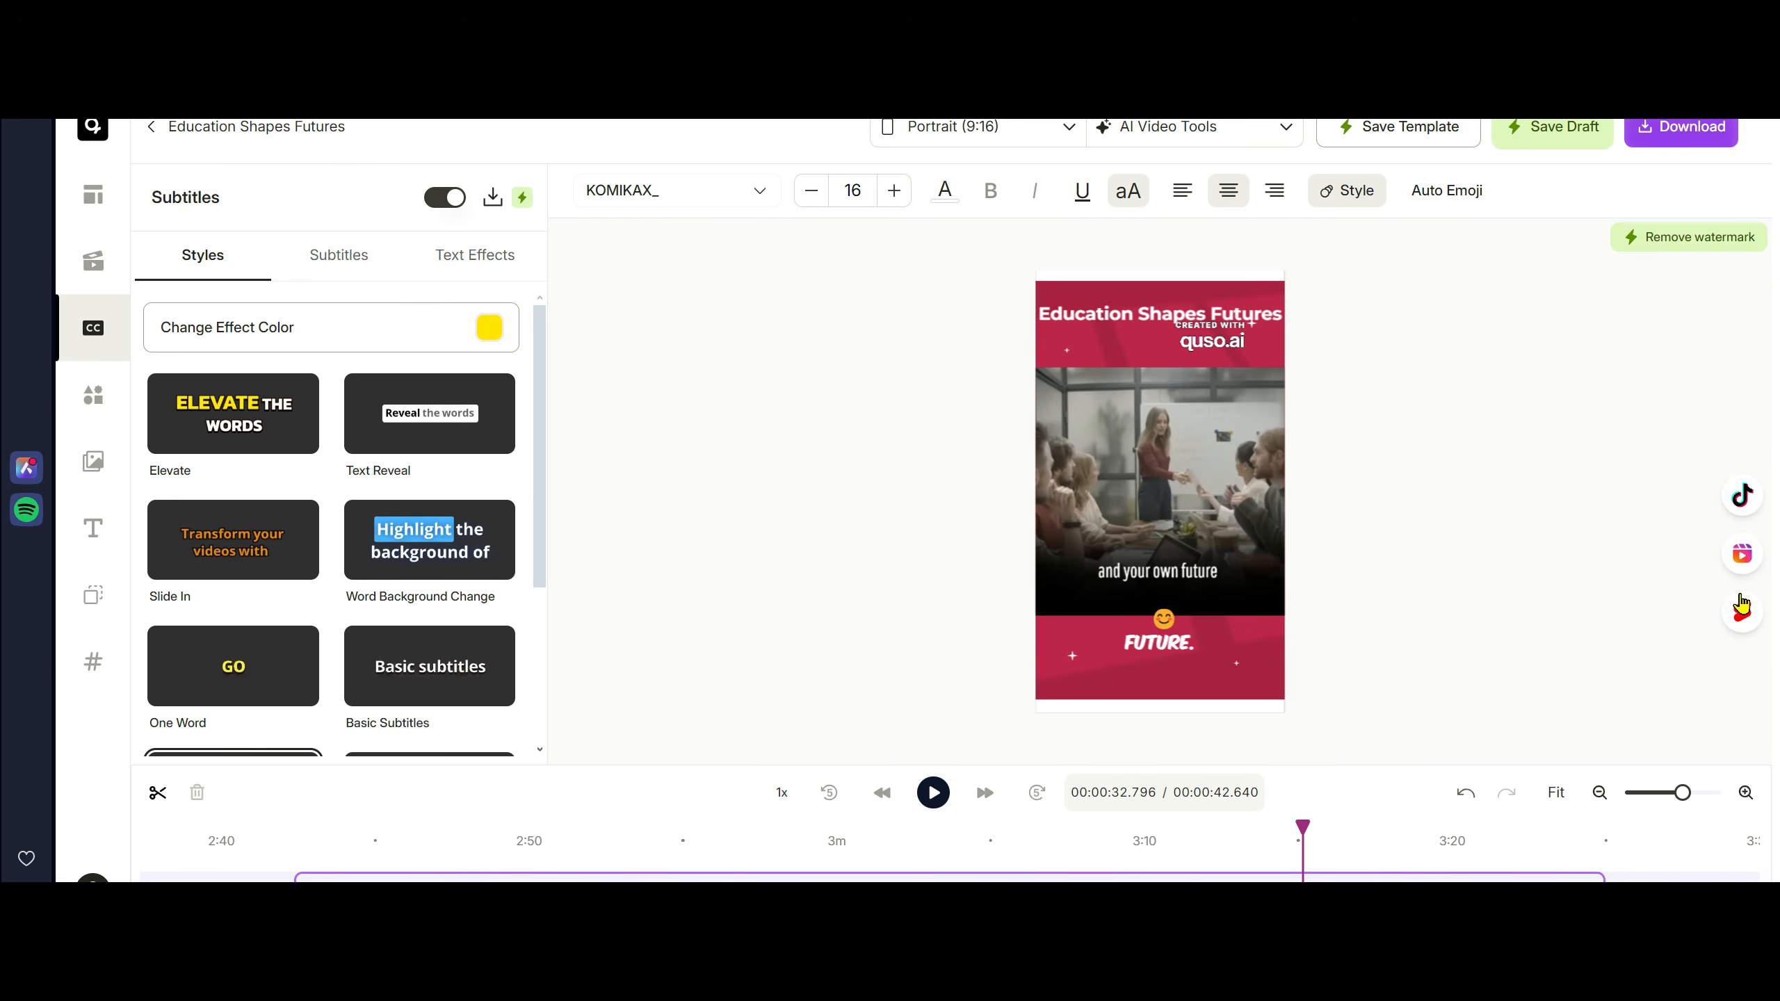
# Preview the clip with the TikTok, Instagram Reels and YouTube Shorts interface overlays, leaving the Shorts overlay on.
pyautogui.click(1742, 501)
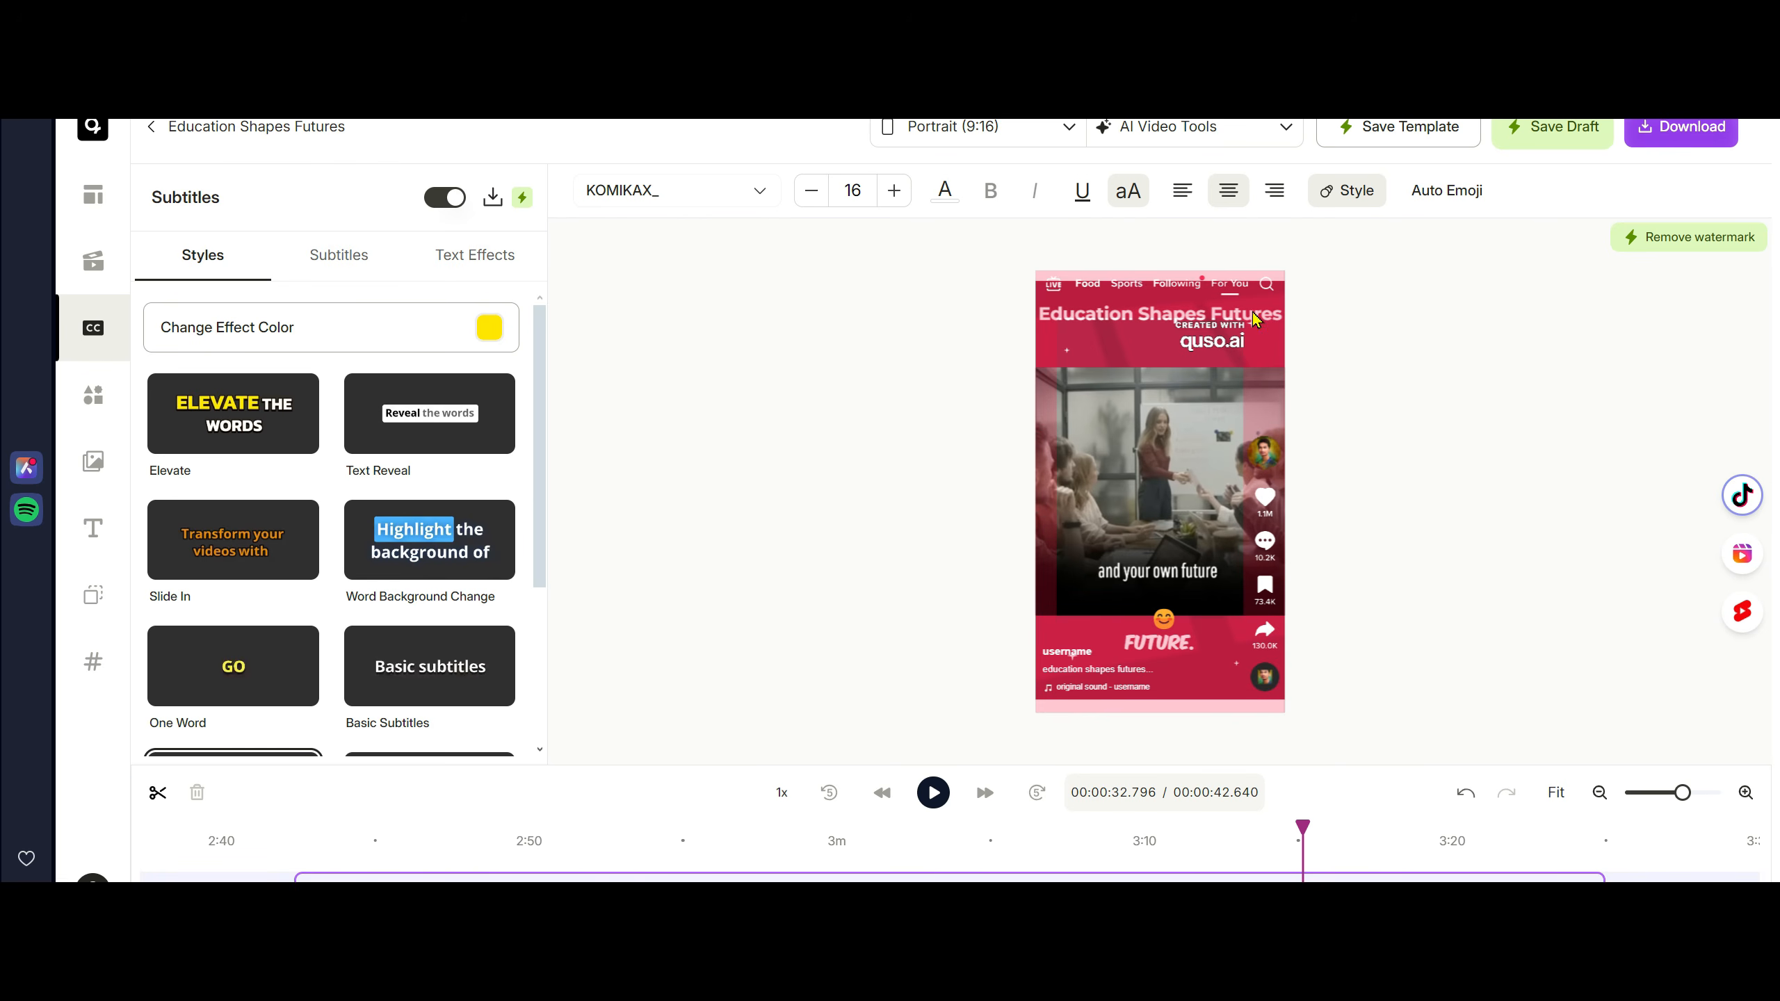
pyautogui.click(1743, 554)
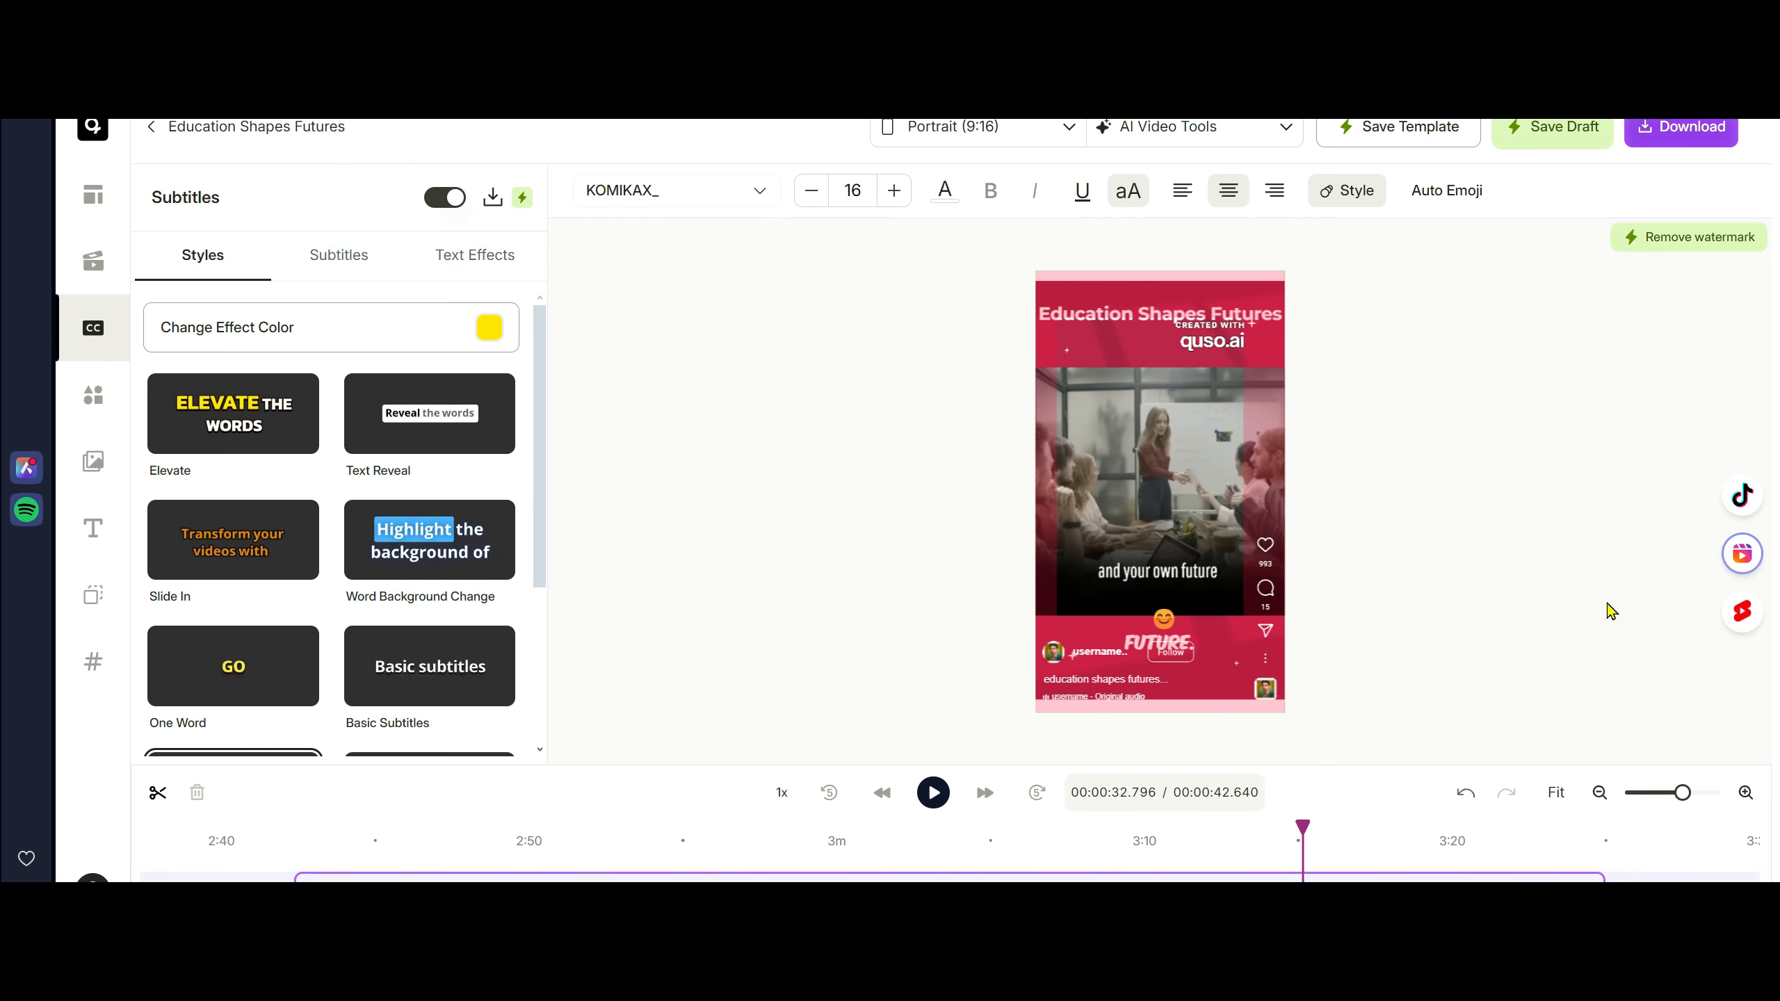
pyautogui.click(1742, 611)
# Apply the first stock template with blue-outlined captions and preview the clip at several points, ending at about 25.1 seconds.
pyautogui.click(87, 211)
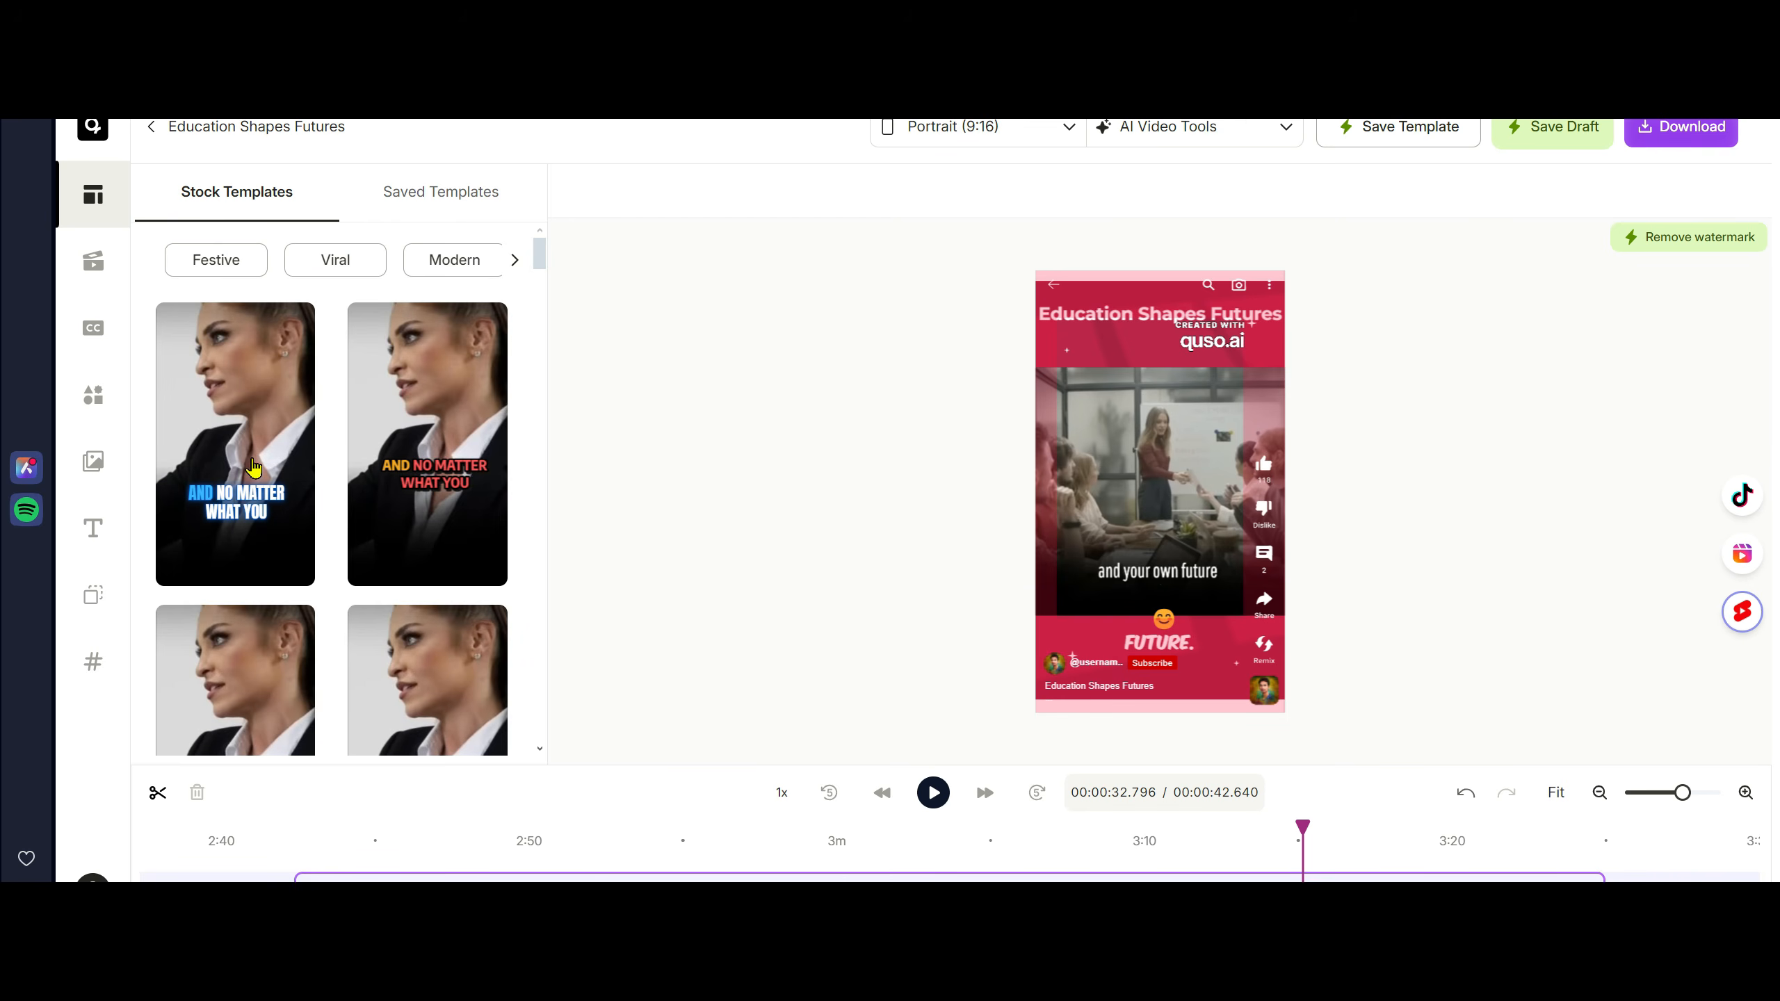
pyautogui.click(254, 467)
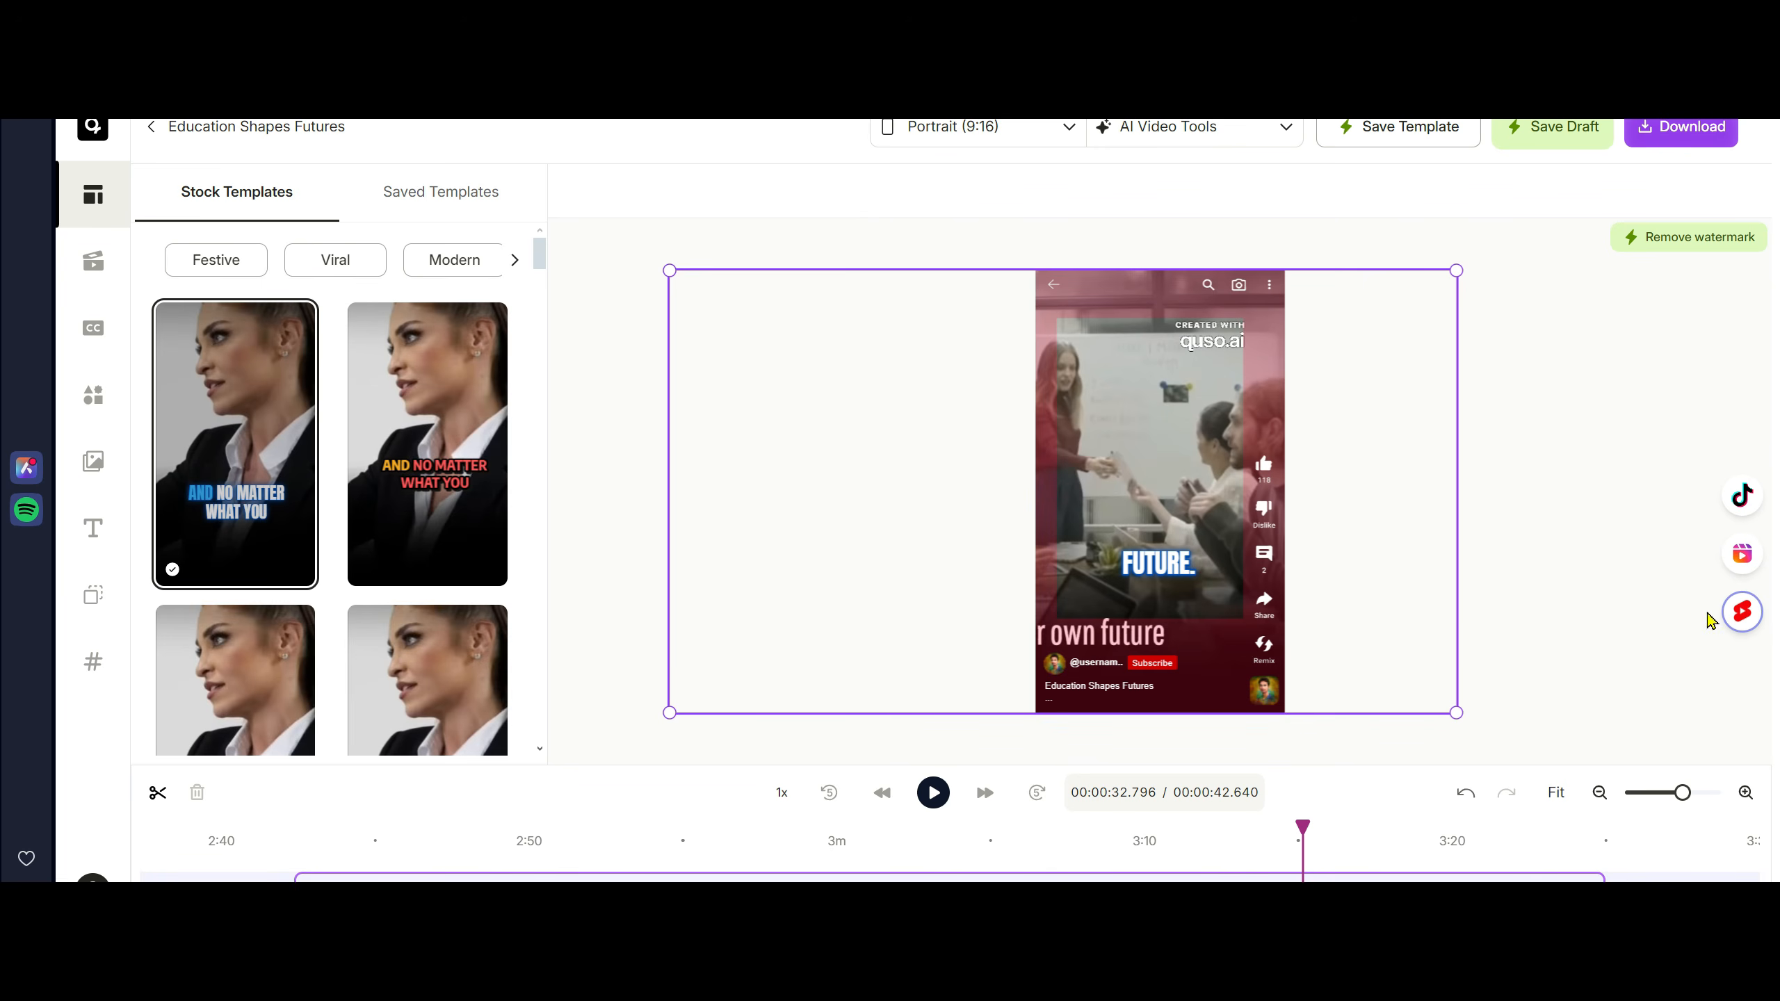
pyautogui.click(1193, 836)
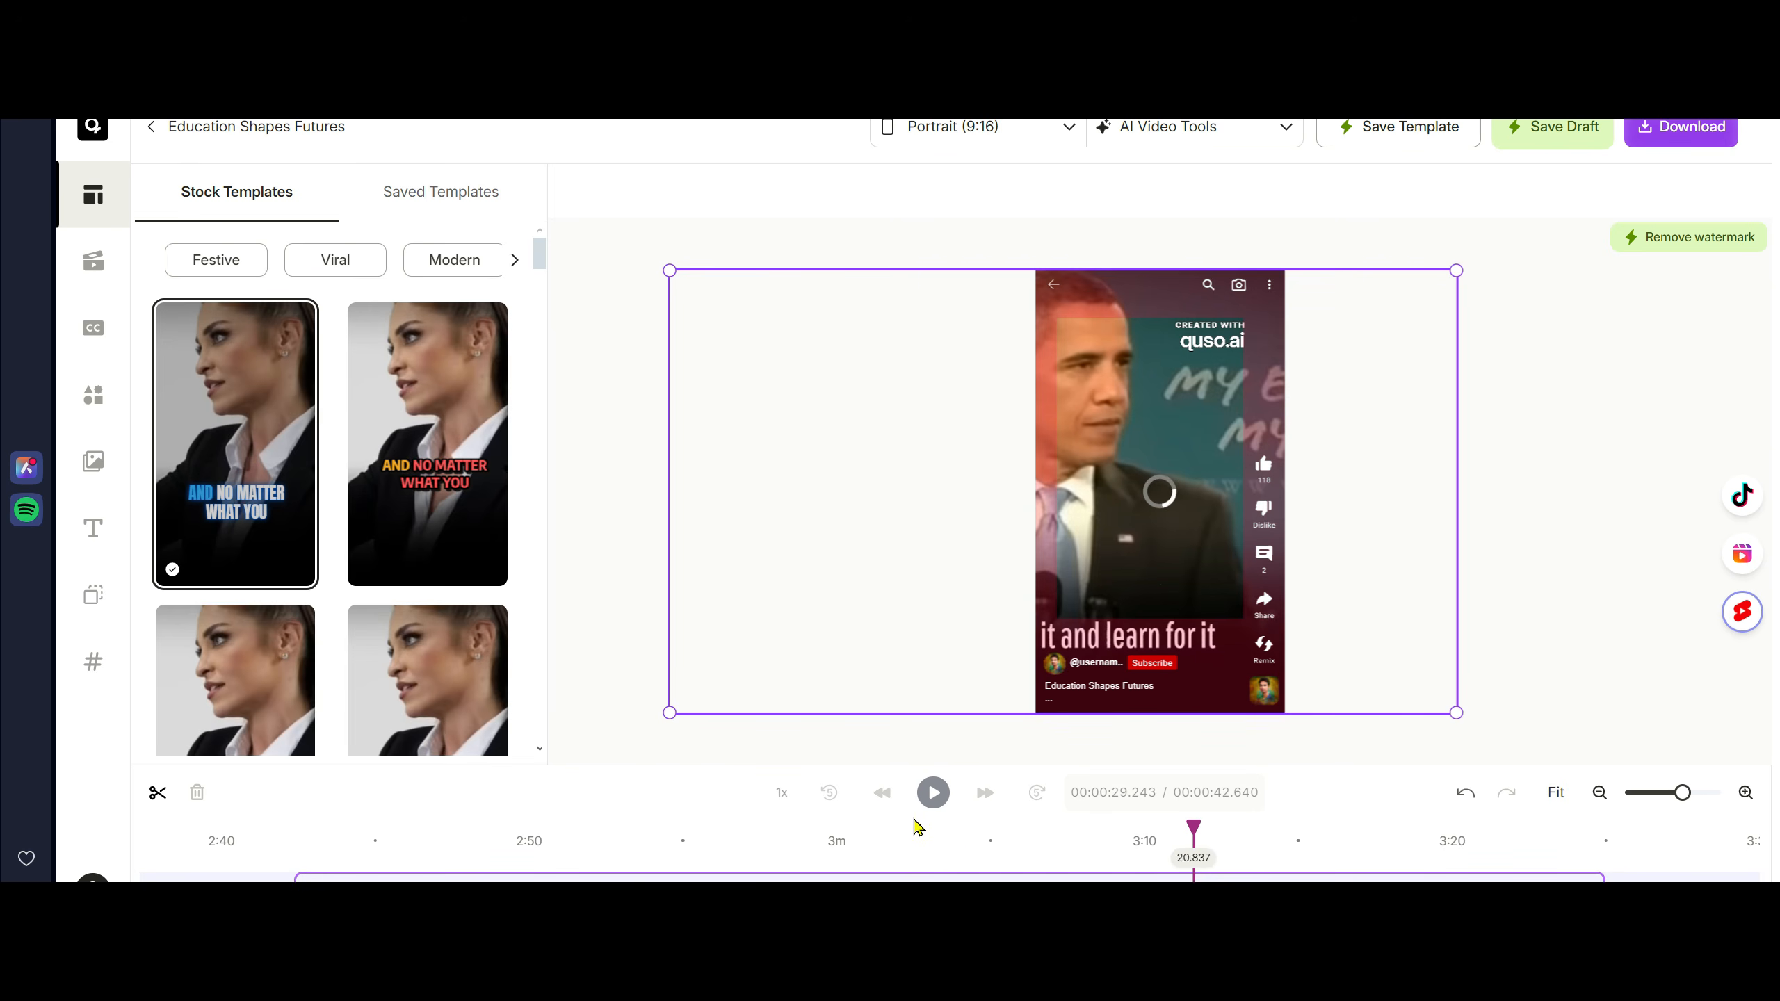
pyautogui.click(799, 829)
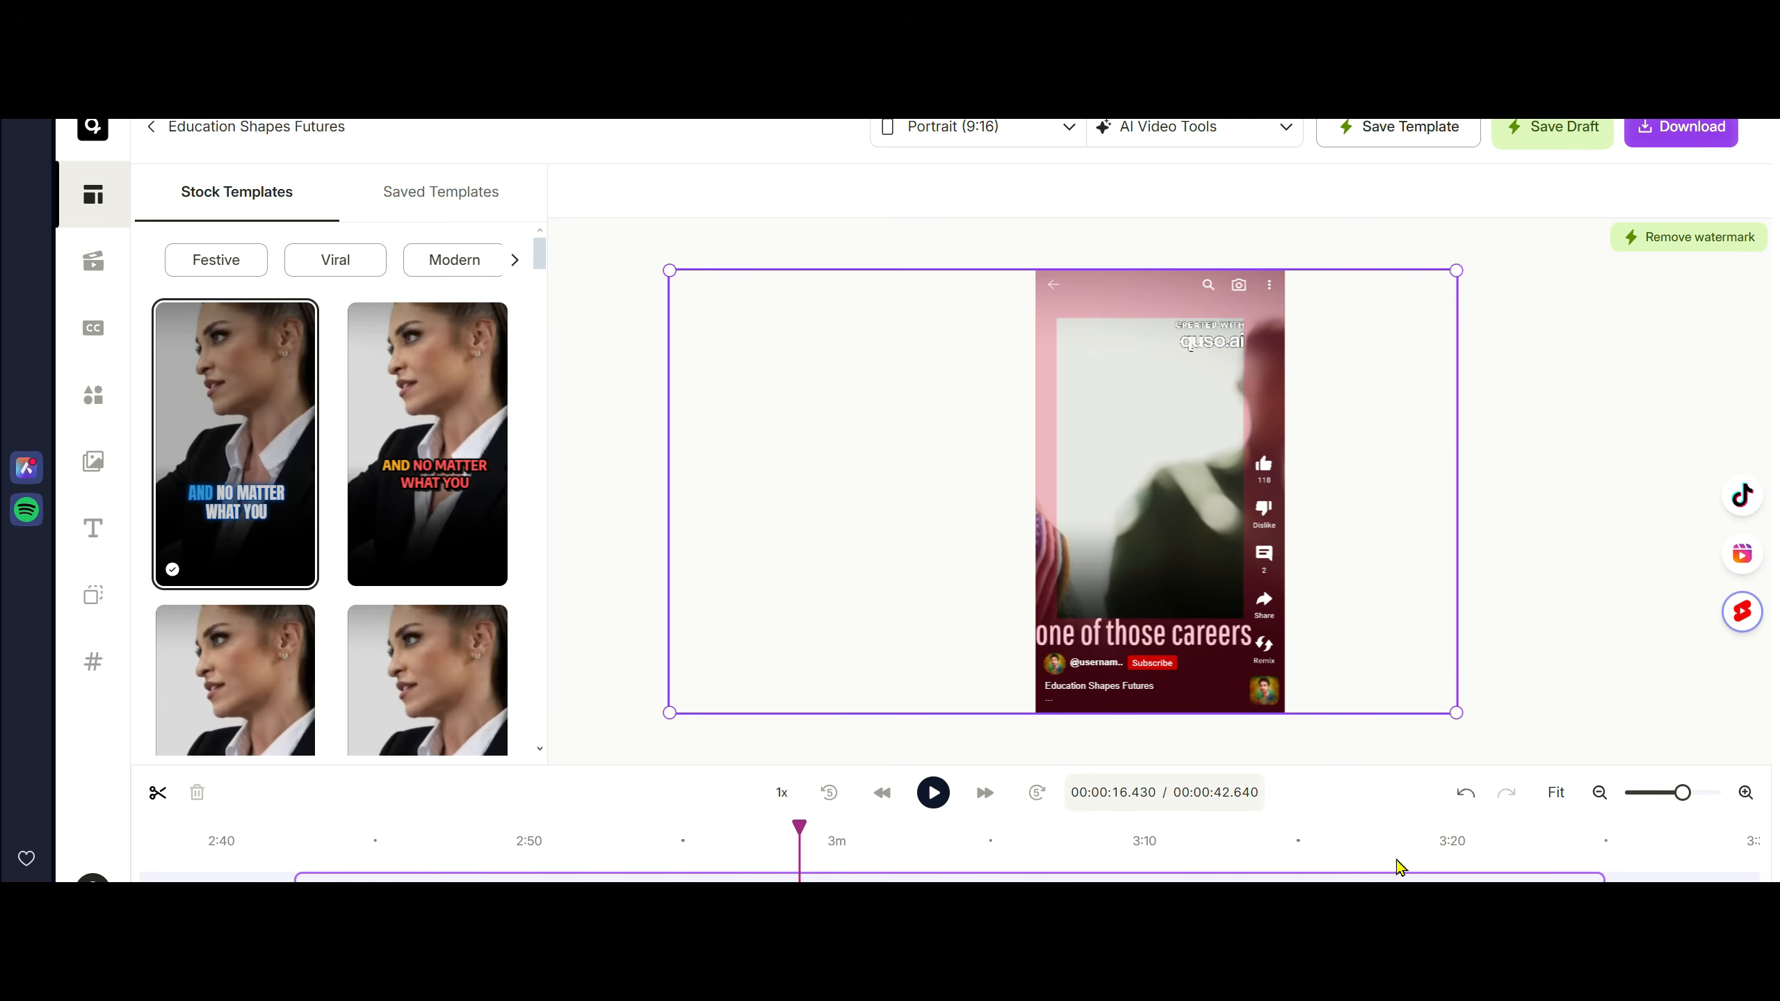
pyautogui.moveTo(799, 827); pyautogui.dragTo(1066, 846)
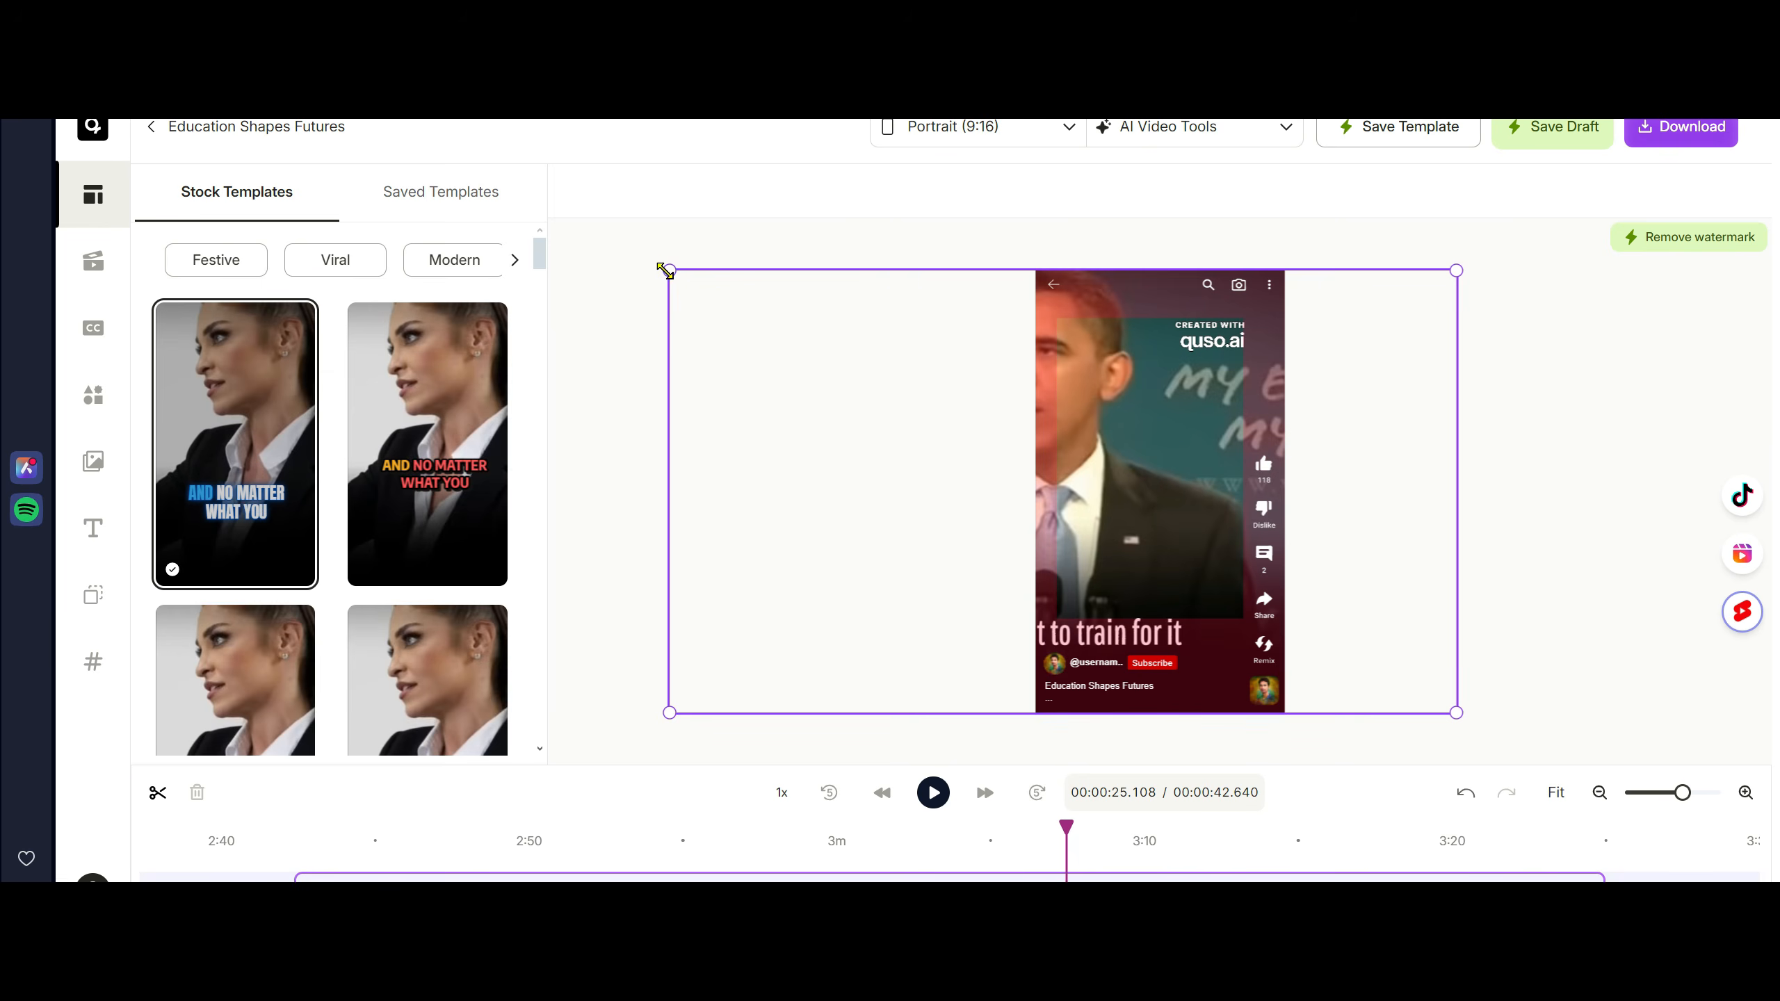
# Shrink the video frame and shift it so the speaker sits in the middle of the portrait canvas.
pyautogui.moveTo(666, 272); pyautogui.dragTo(762, 322)
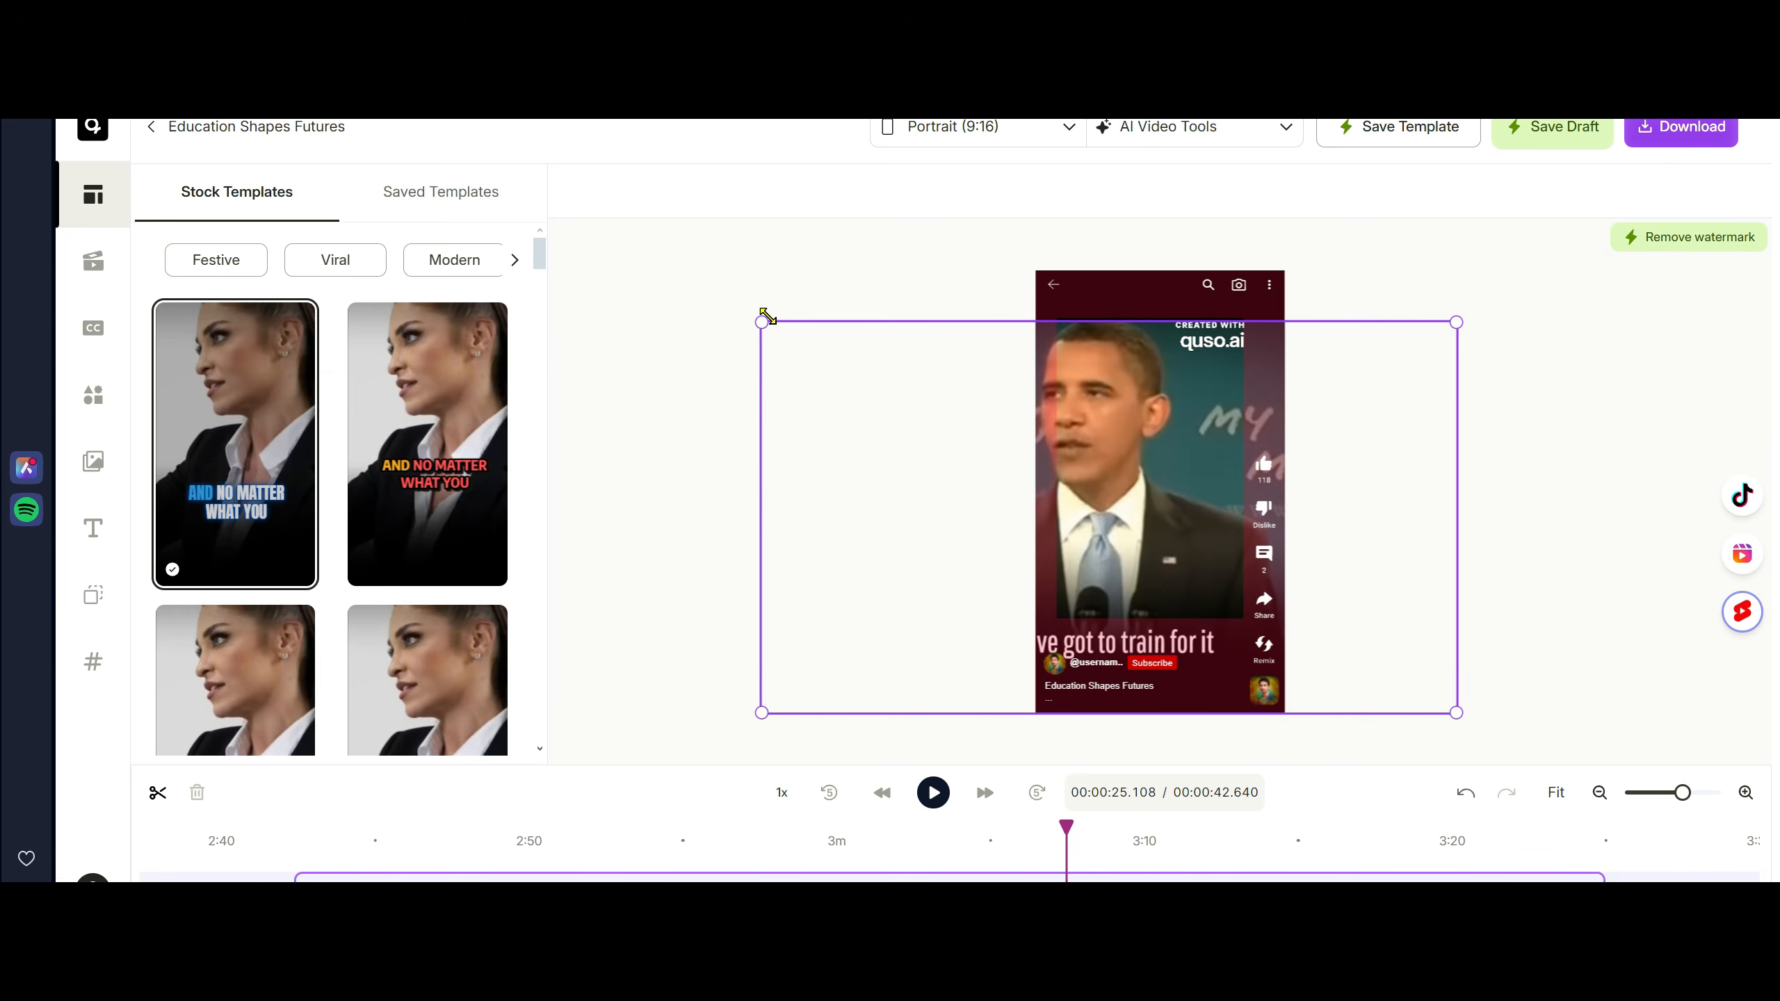
pyautogui.moveTo(885, 526); pyautogui.dragTo(931, 526)
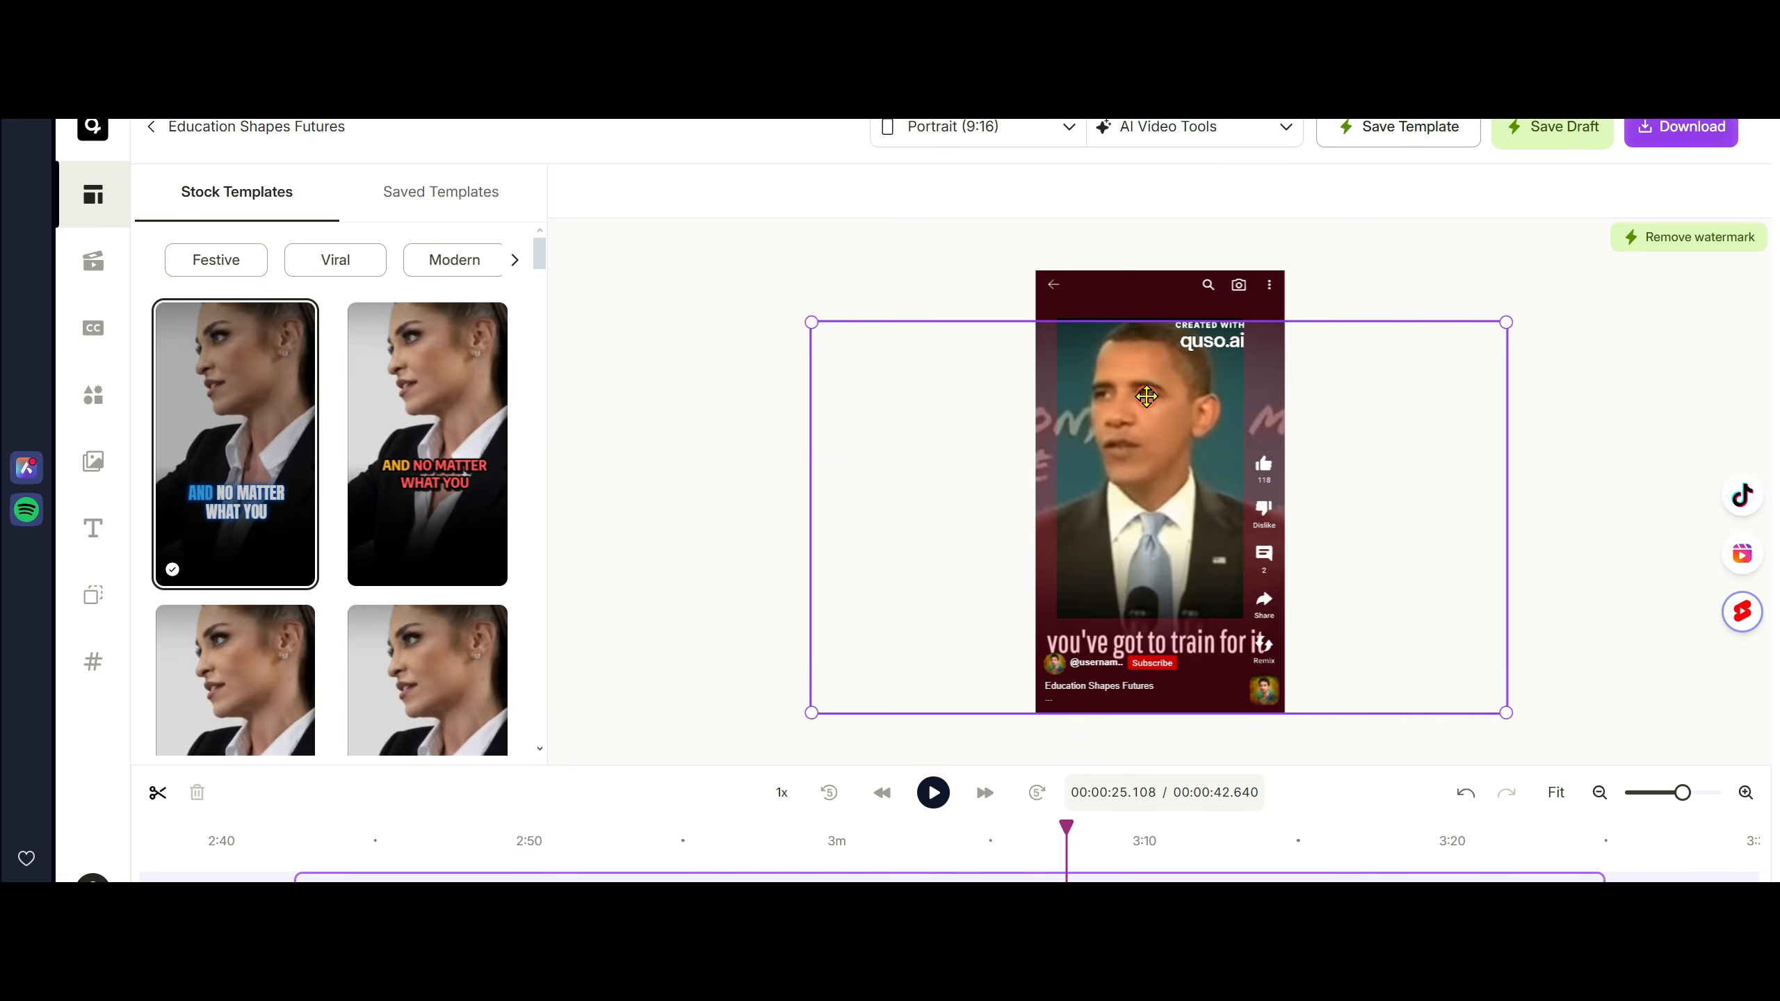
pyautogui.moveTo(1147, 397); pyautogui.dragTo(1147, 393)
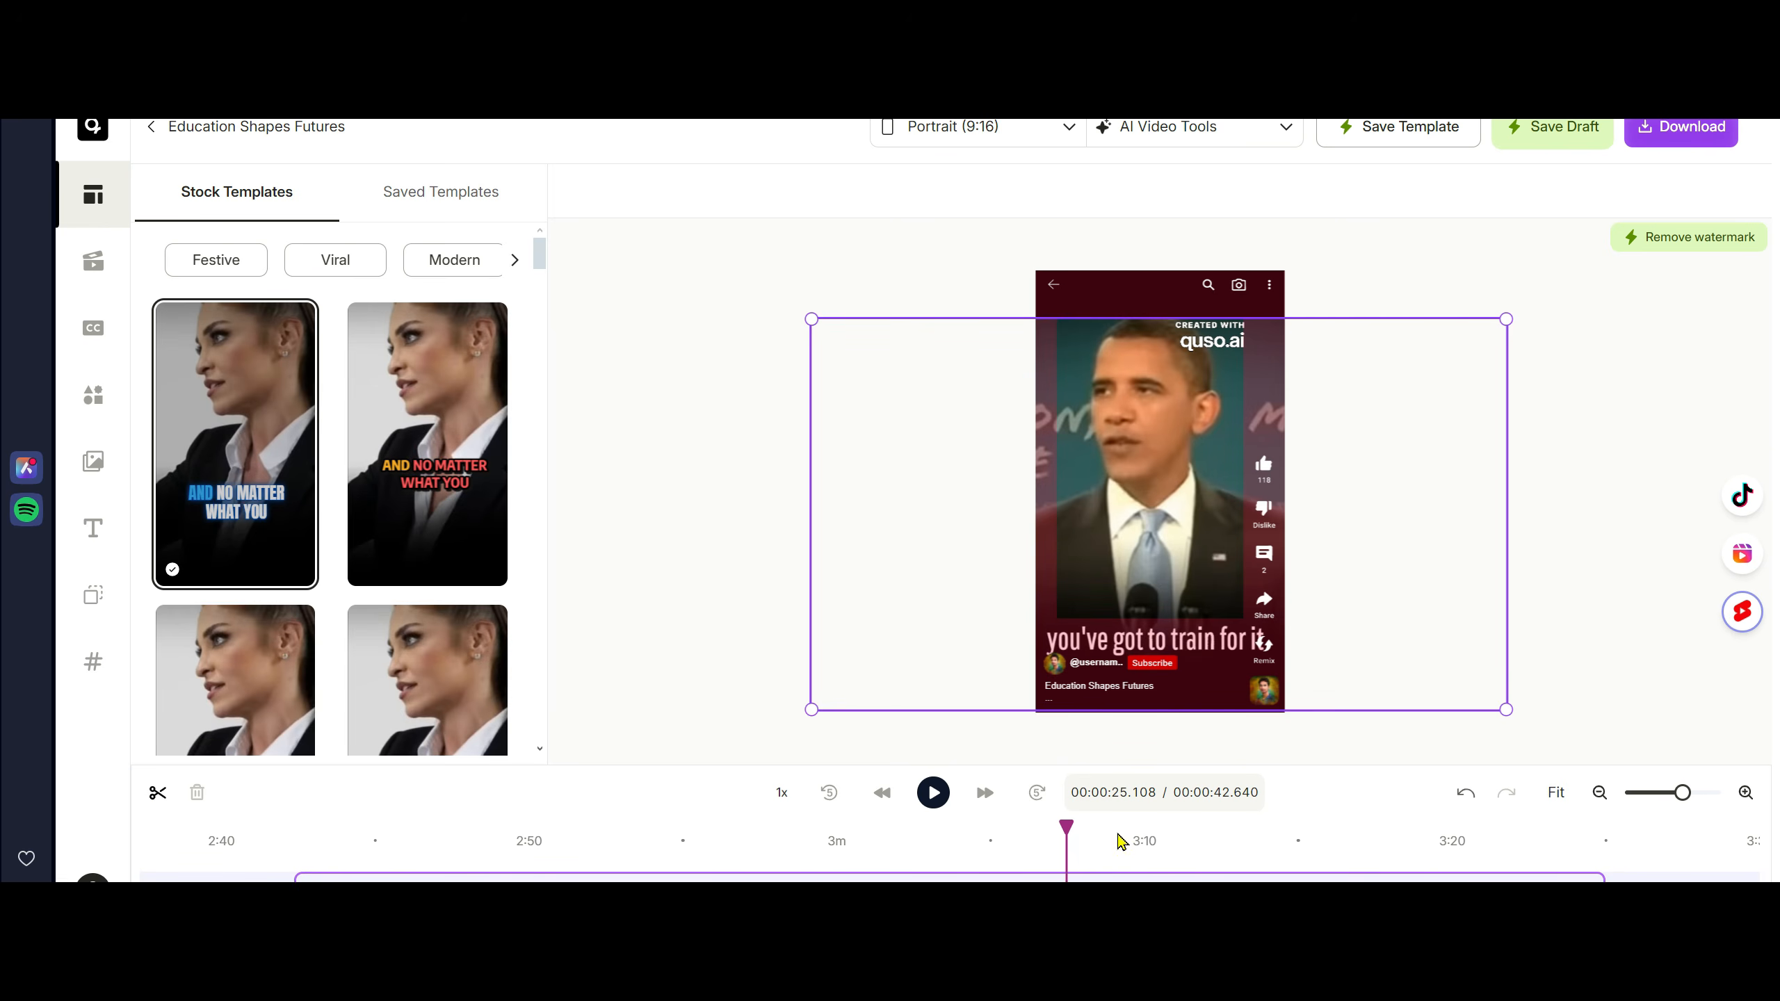
# Review the last part of the clip and split it at about 34.6 seconds.
pyautogui.moveTo(1077, 821); pyautogui.dragTo(1393, 836)
pyautogui.click(1495, 845)
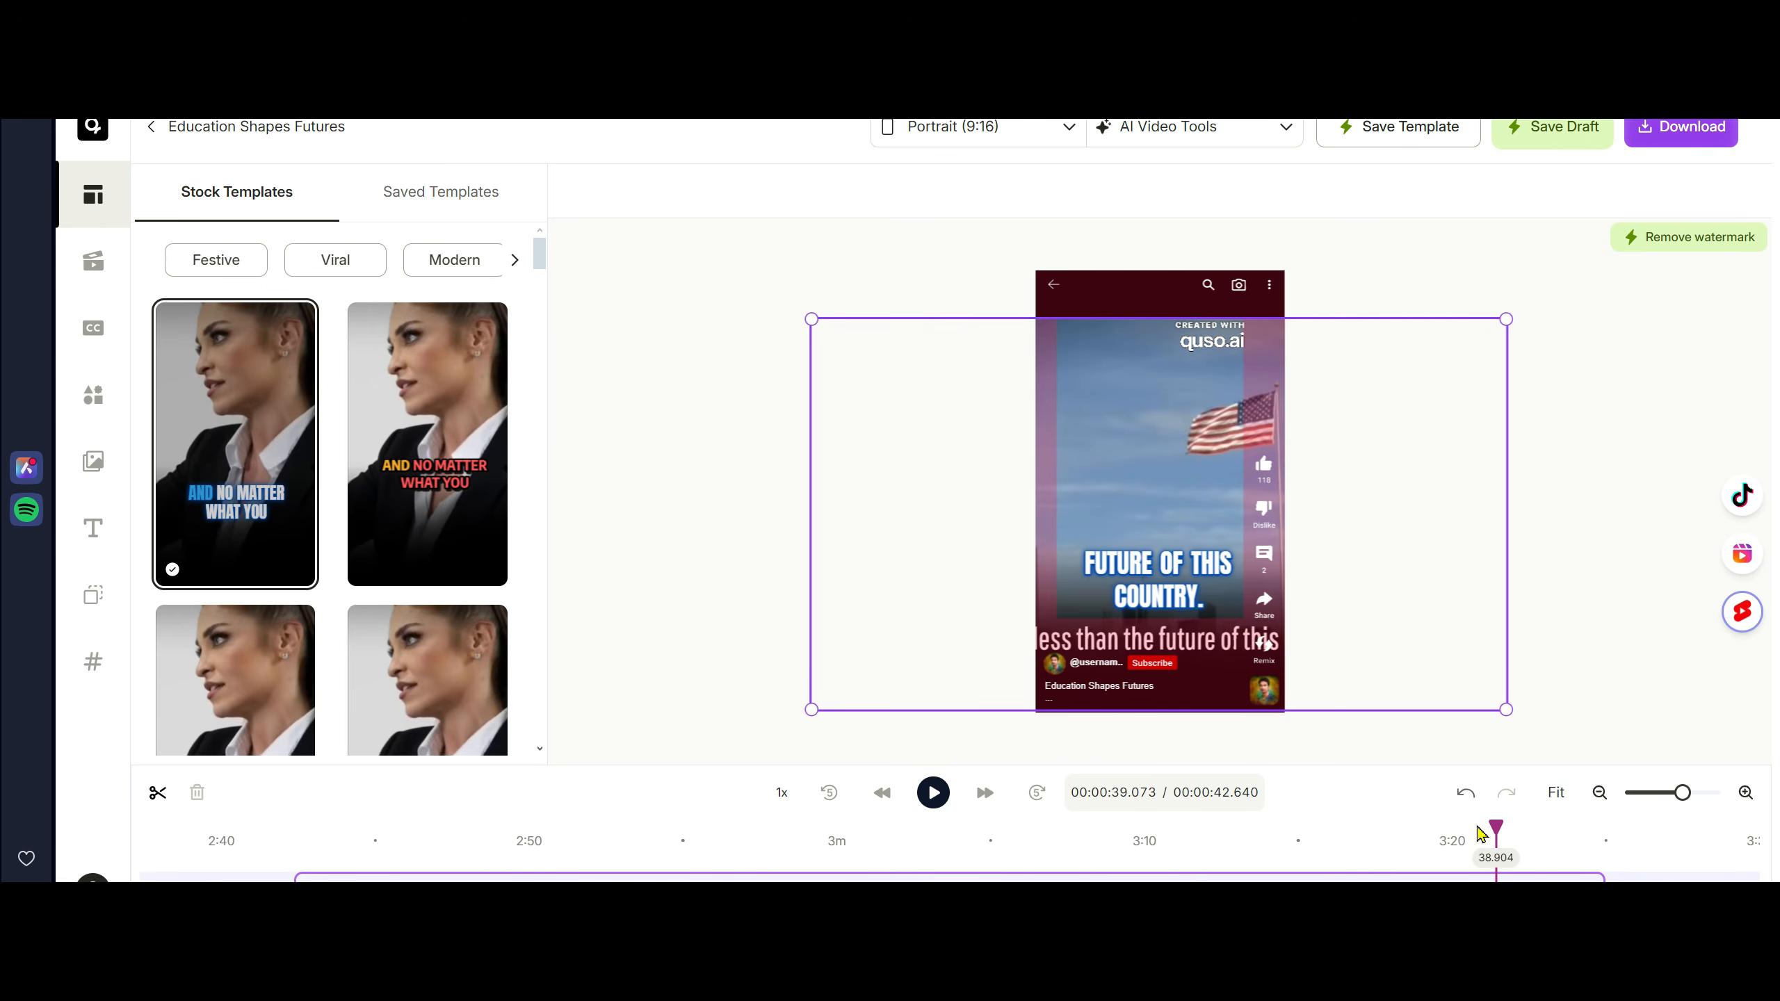
pyautogui.click(1356, 842)
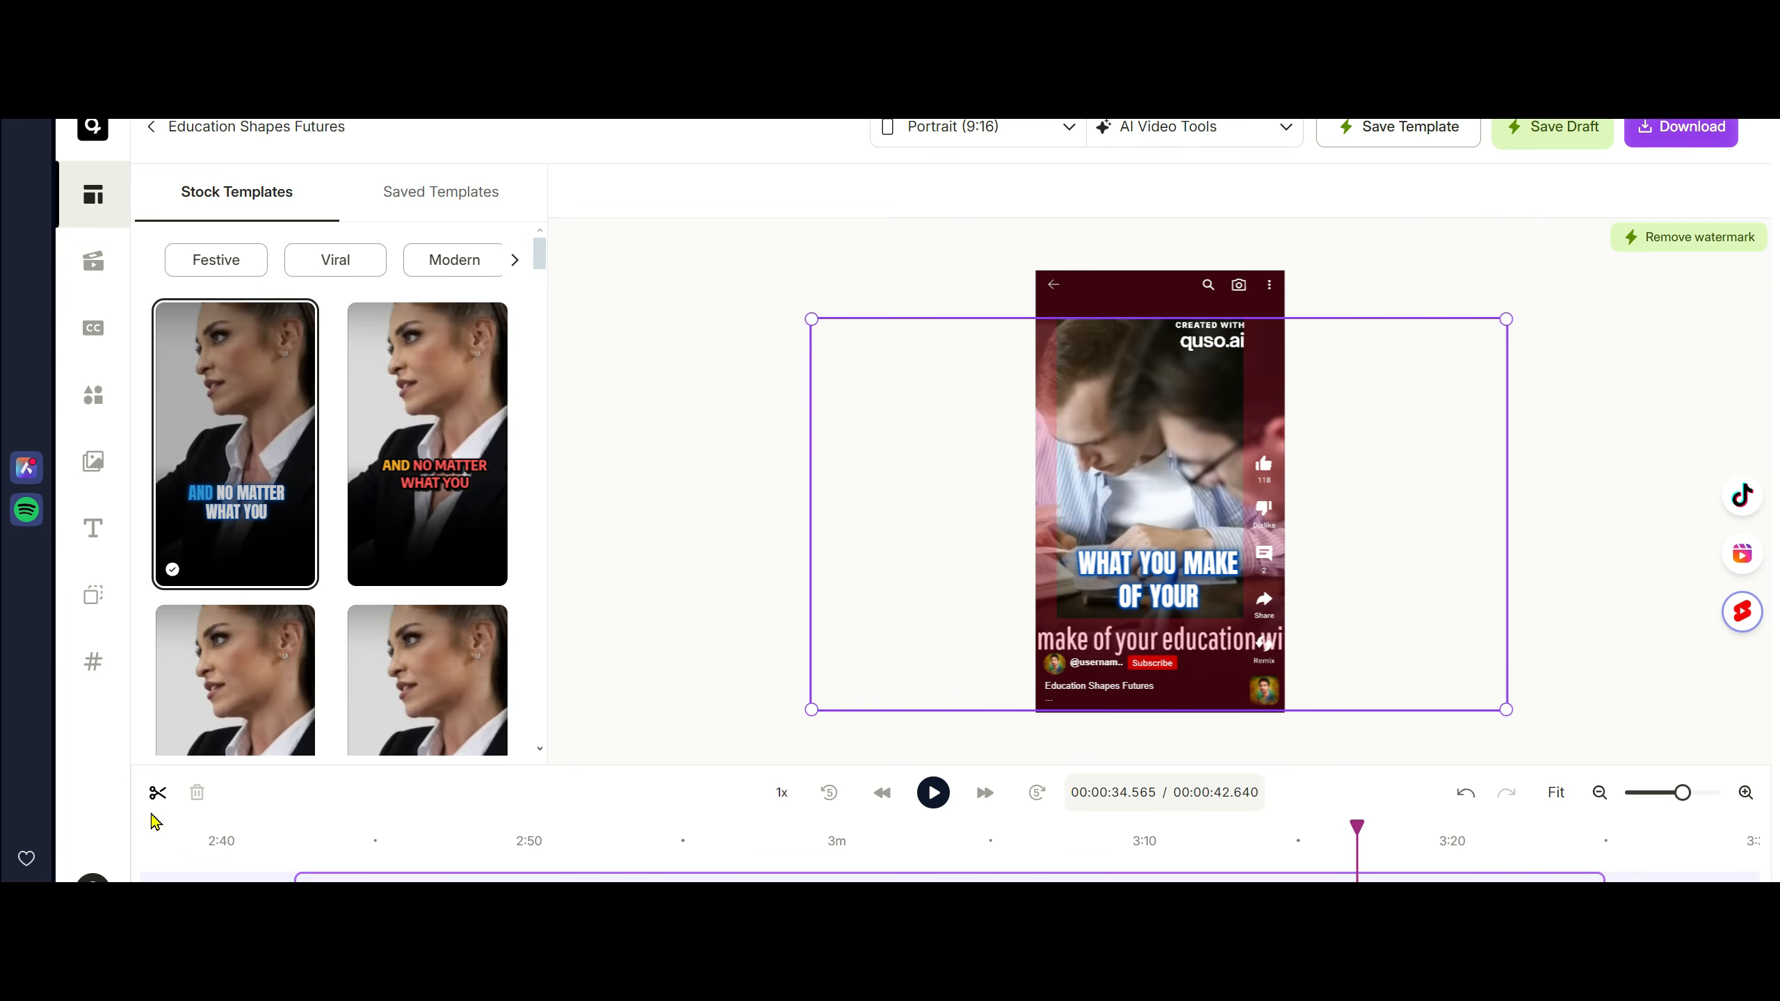
pyautogui.click(168, 794)
# At about 40.5 seconds, enlarge the video frame and reposition it so the flag sits inside the portrait canvas.
pyautogui.click(1474, 835)
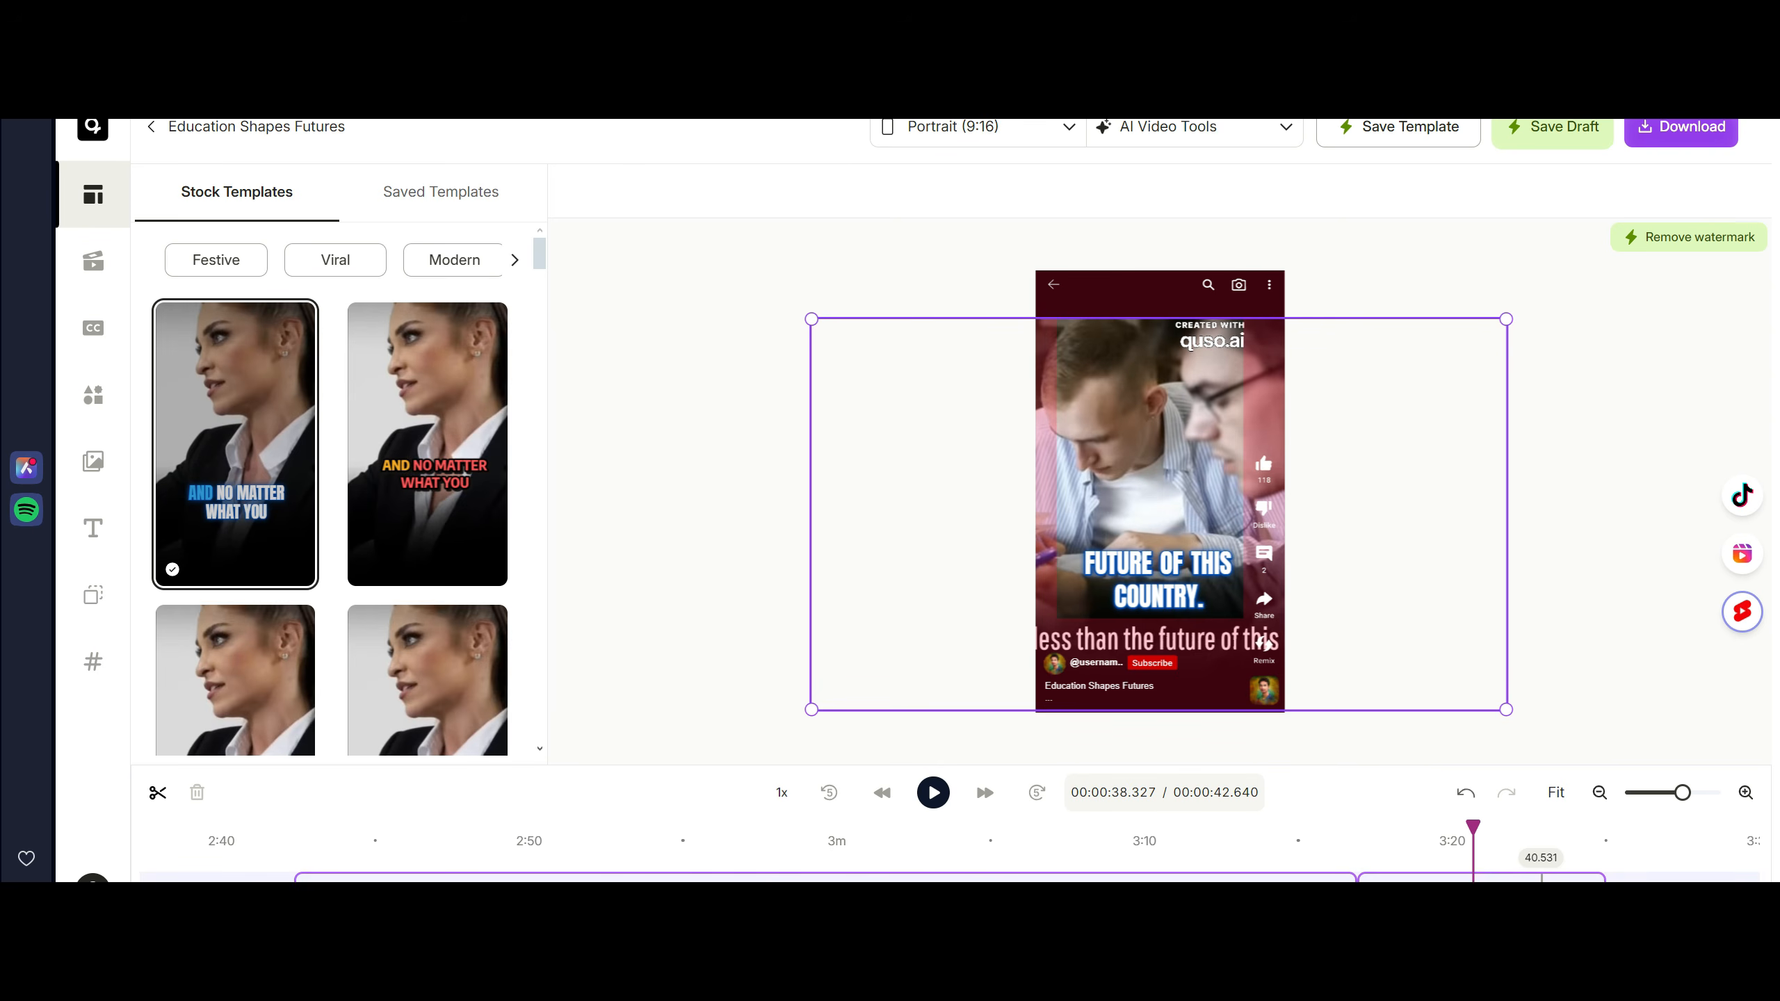
pyautogui.click(1540, 838)
pyautogui.moveTo(1422, 528); pyautogui.dragTo(1333, 527)
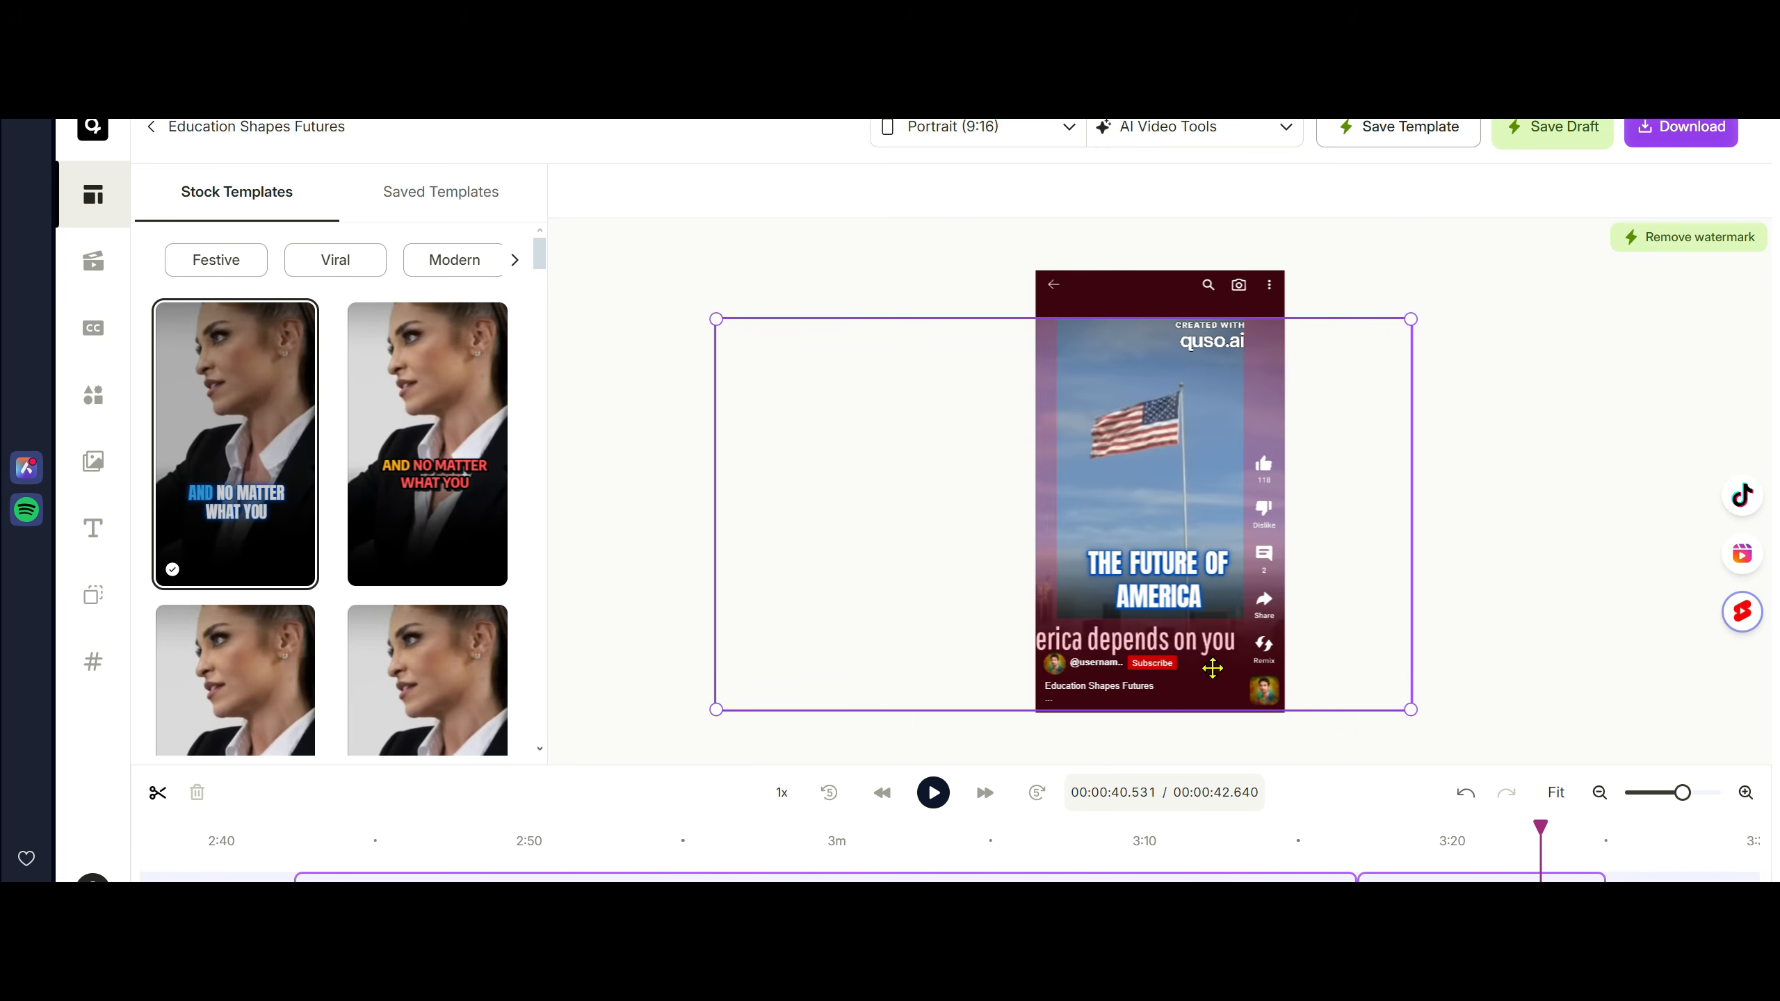
pyautogui.moveTo(1162, 454); pyautogui.dragTo(1199, 462)
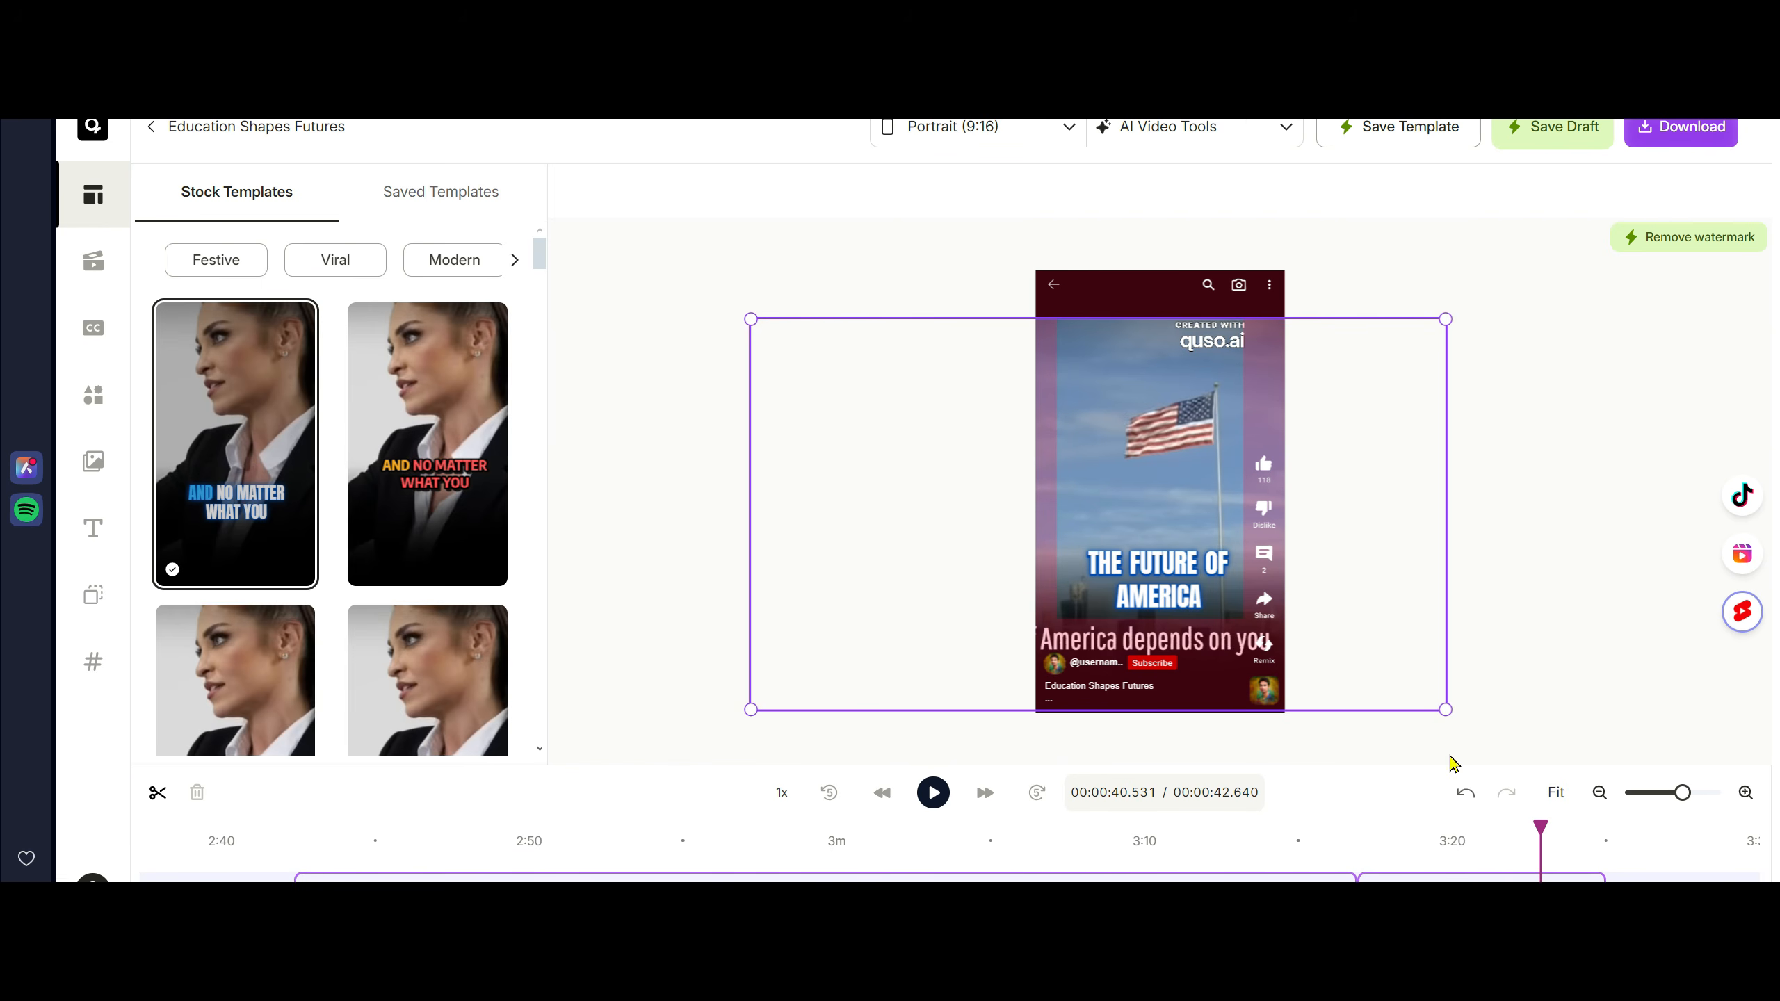
pyautogui.moveTo(1448, 712); pyautogui.dragTo(1654, 841)
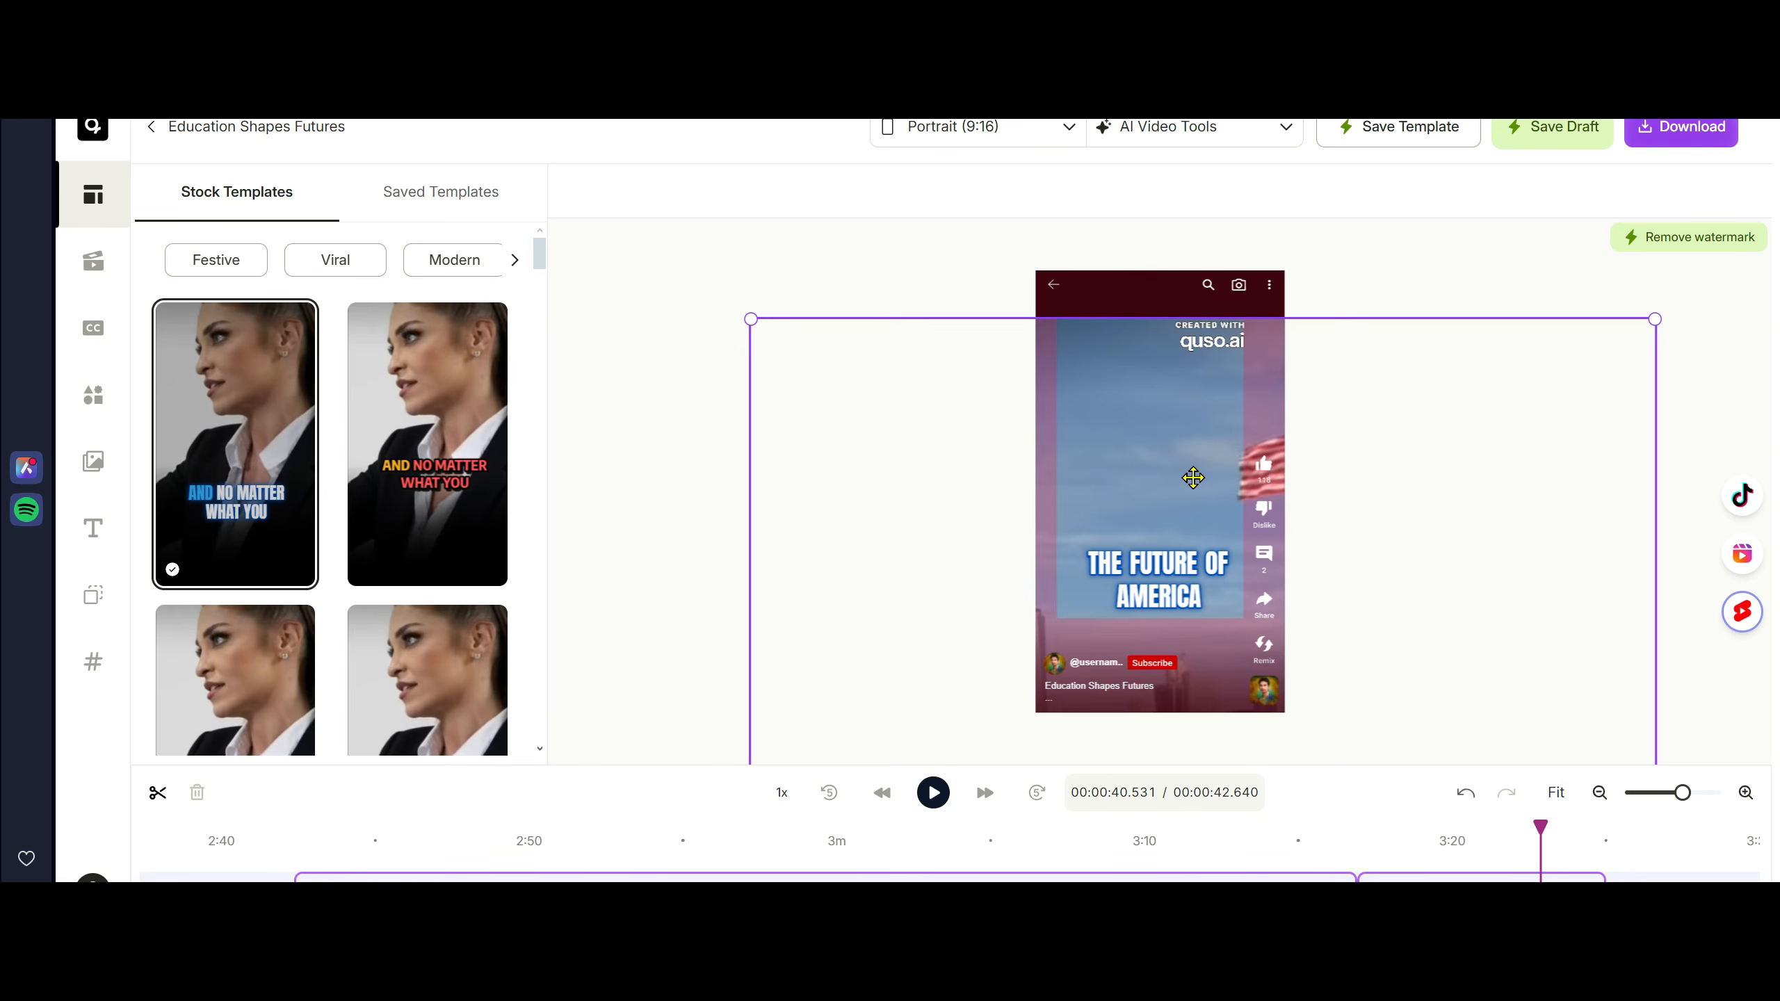
pyautogui.moveTo(1125, 417); pyautogui.dragTo(1020, 424)
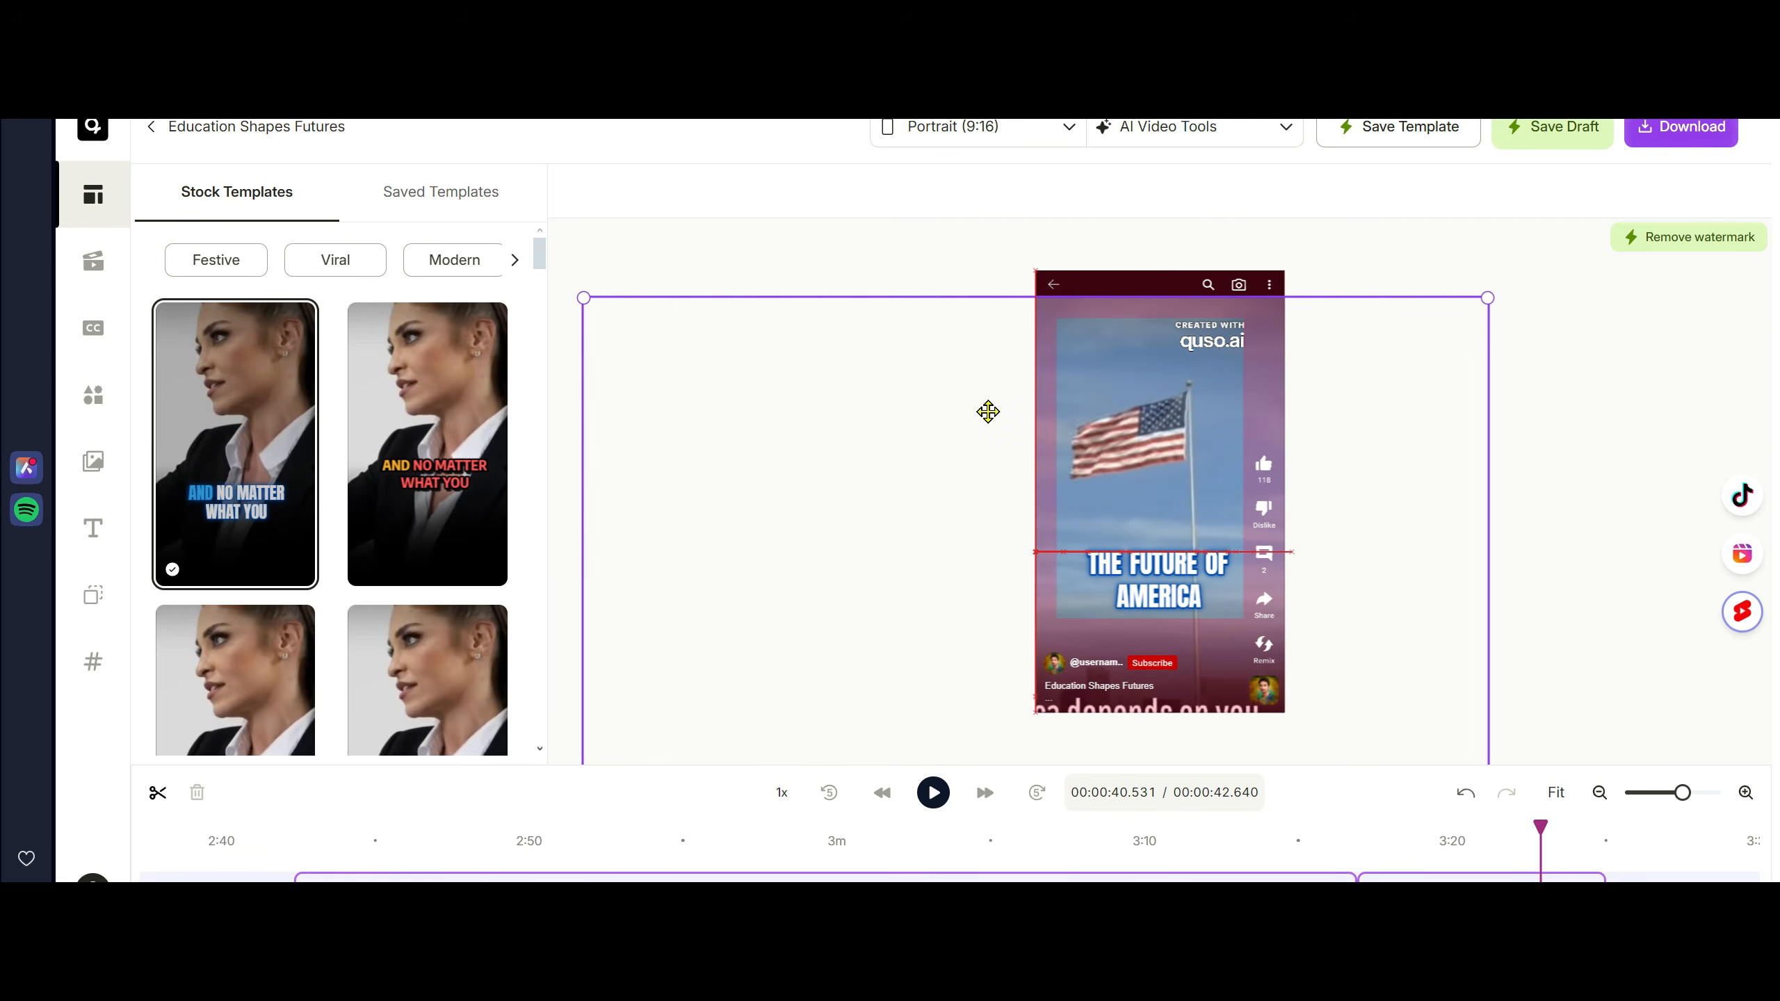
# Apply the red Merry Christmas stock template with the Santa graphic to the clip.
pyautogui.scroll(-5, 374, 504)
pyautogui.scroll(-5, 421, 525)
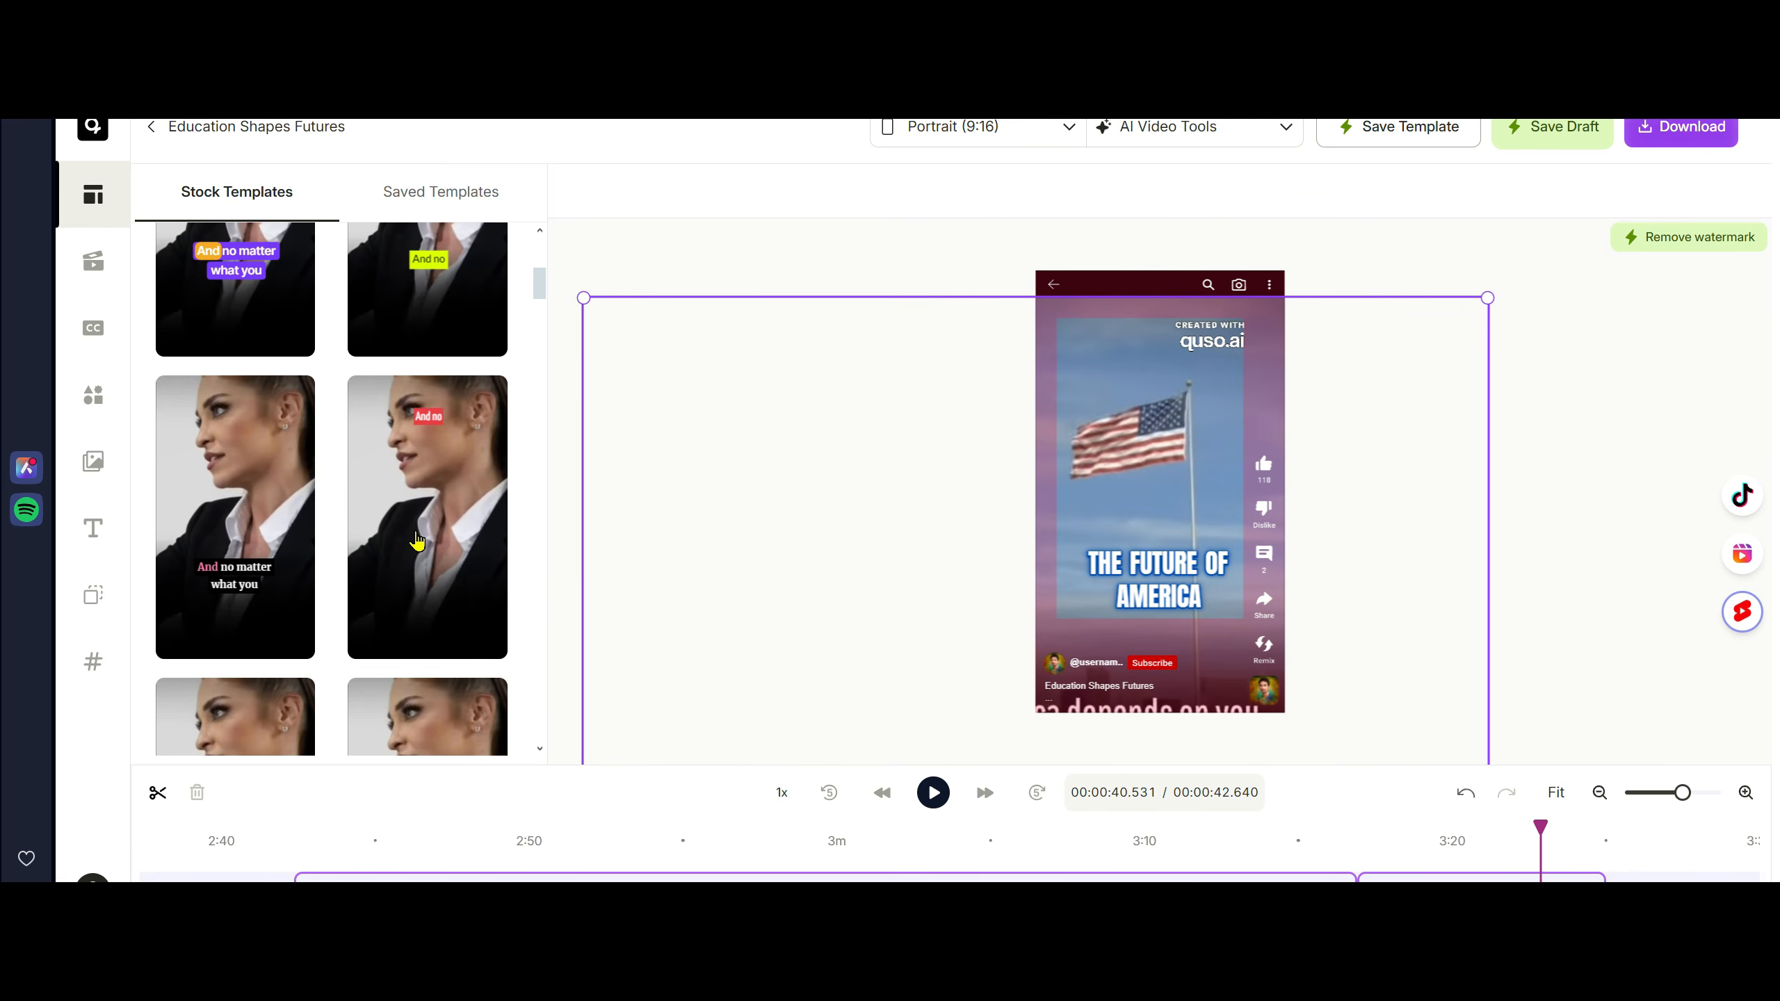
pyautogui.scroll(-5, 431, 530)
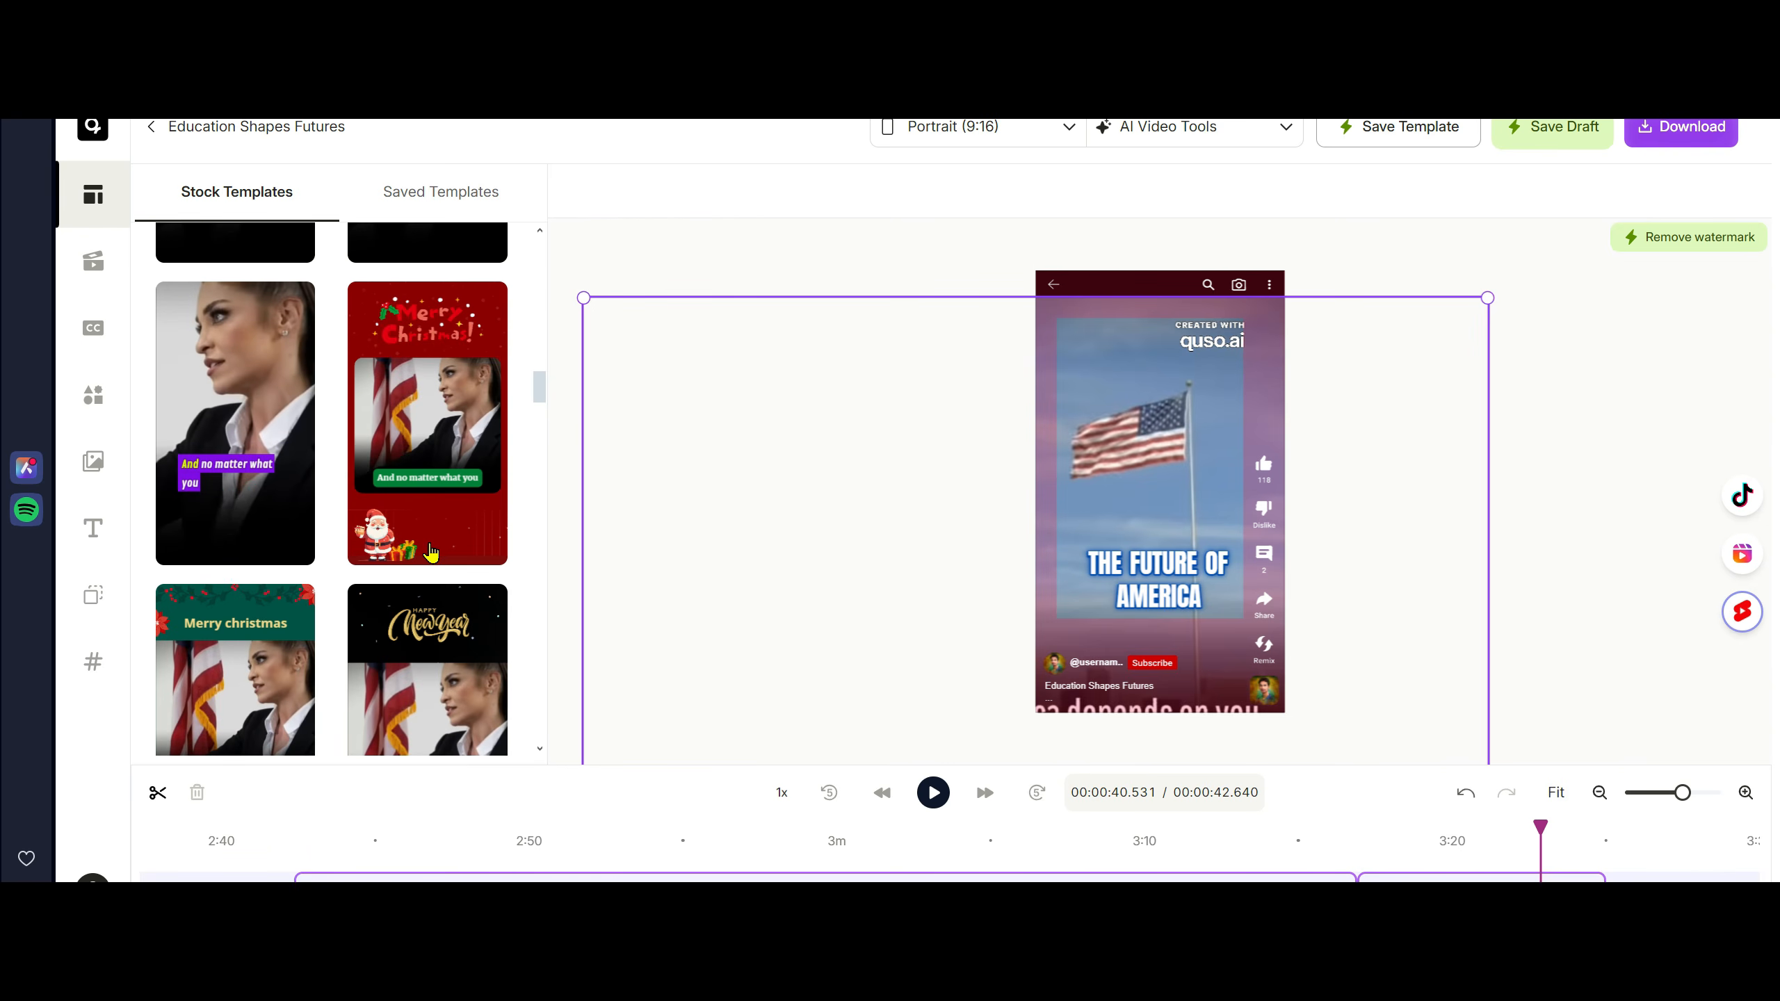
pyautogui.click(422, 443)
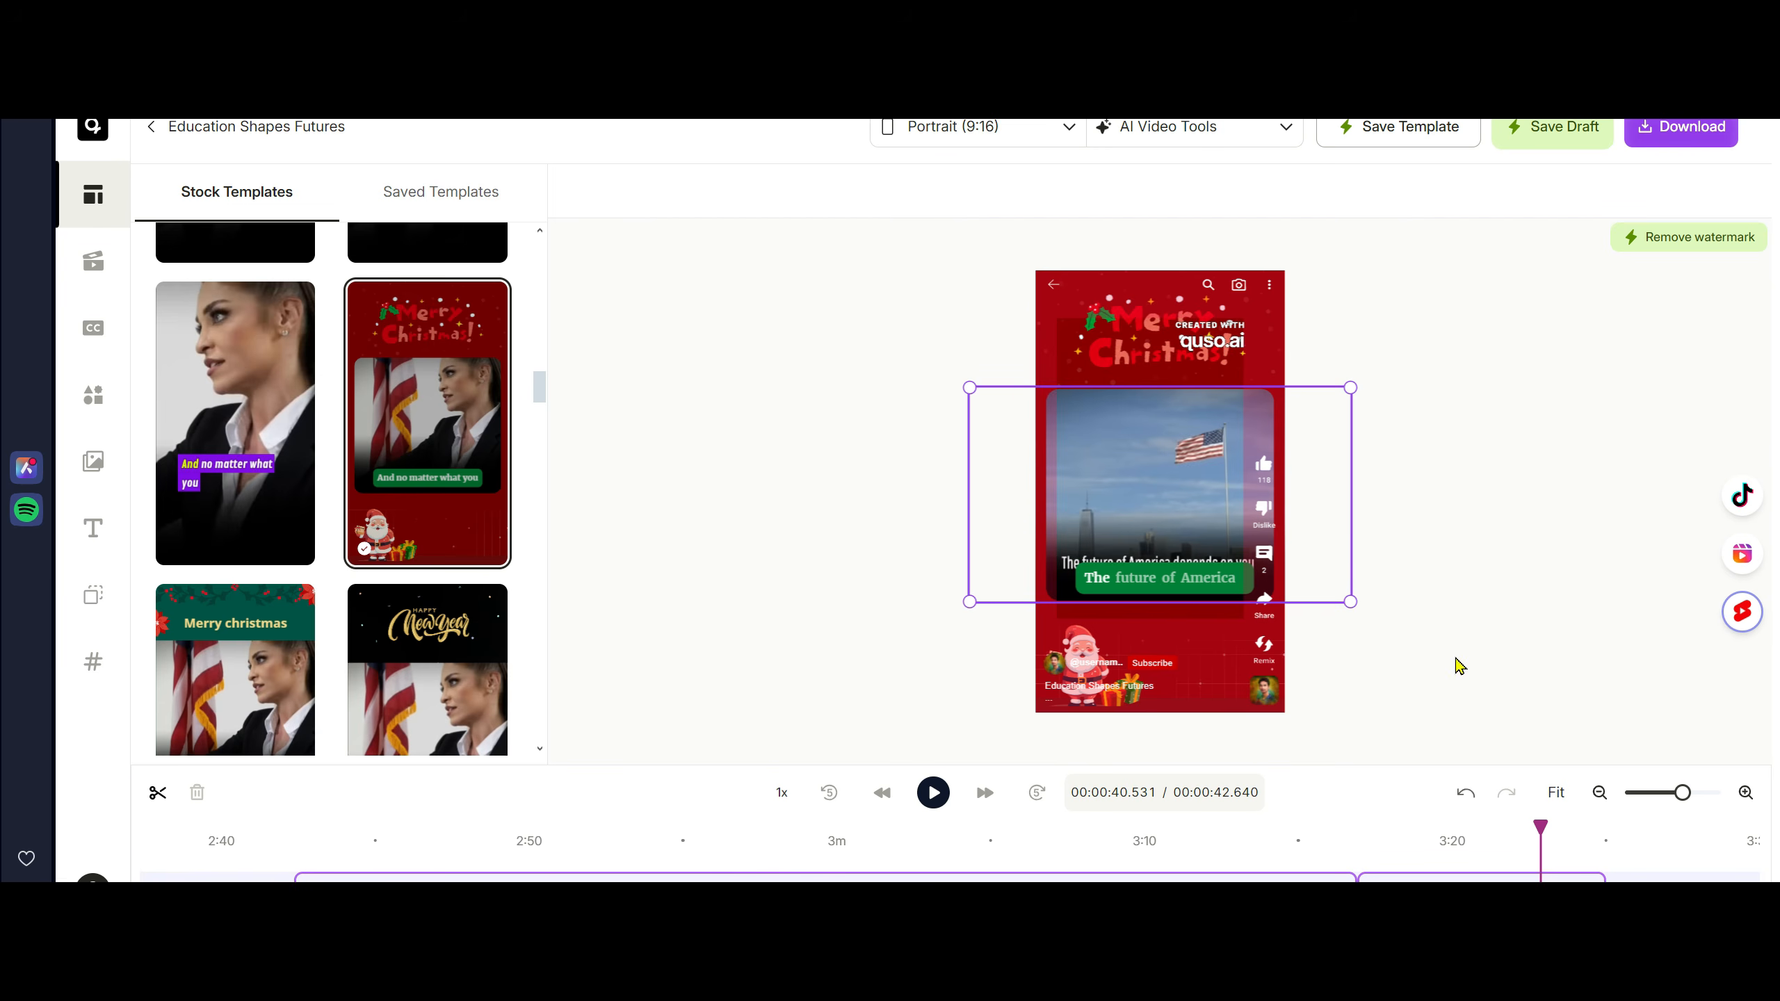
# Enlarge the video frame in the Christmas layout and try to shift it so the flag sits inside the template's window.
pyautogui.moveTo(1350, 601); pyautogui.dragTo(1484, 677)
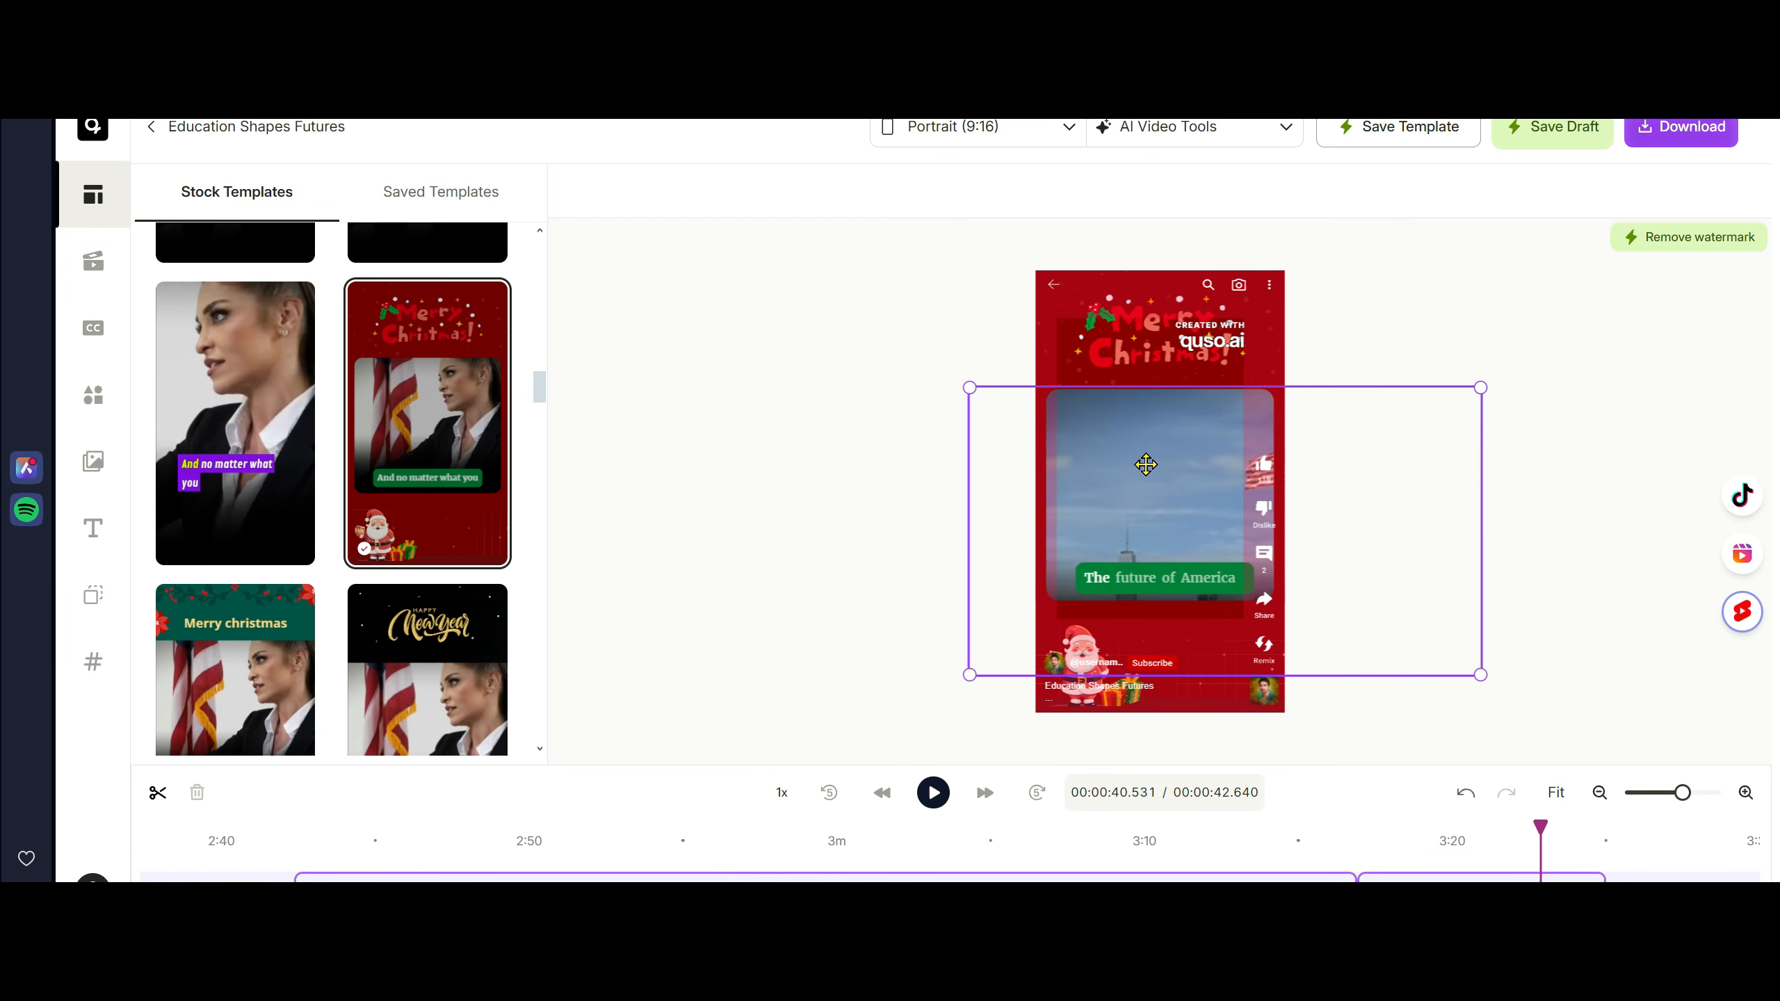
pyautogui.moveTo(1146, 465); pyautogui.dragTo(1013, 490)
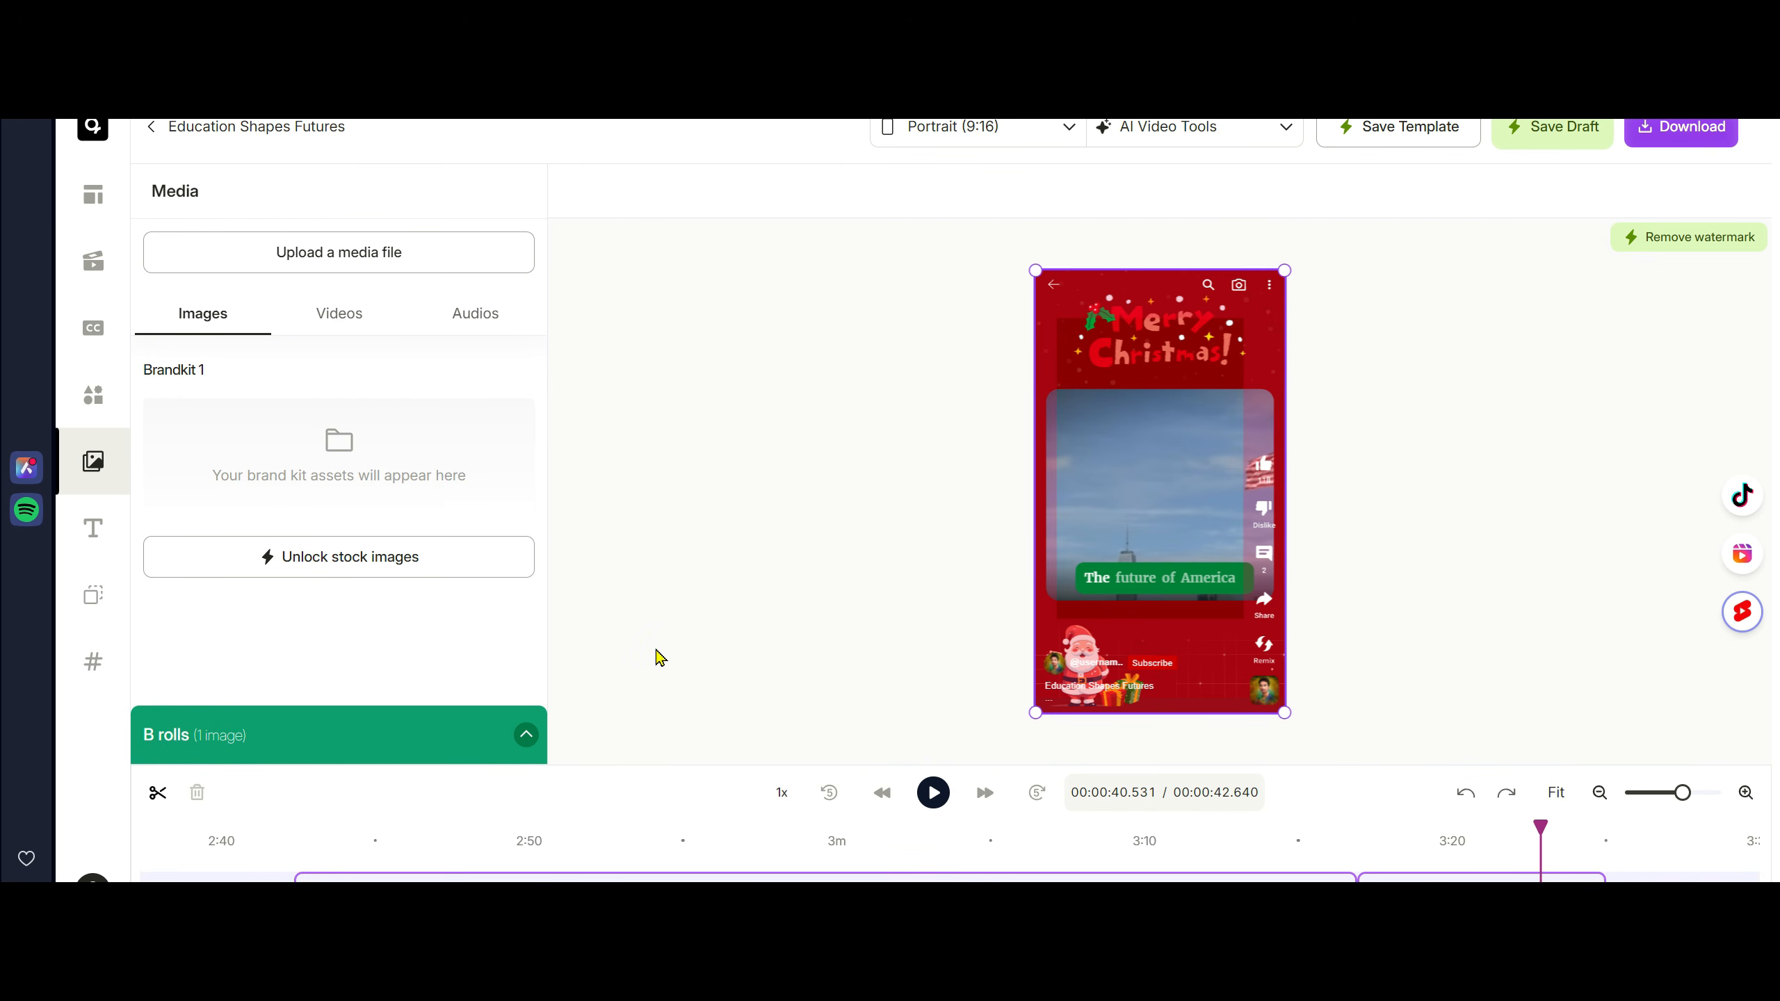
pyautogui.click(1165, 483)
# Move the playhead to about 18.2 seconds and try the Elevate subtitle style before choosing Word Background Change.
pyautogui.click(1477, 856)
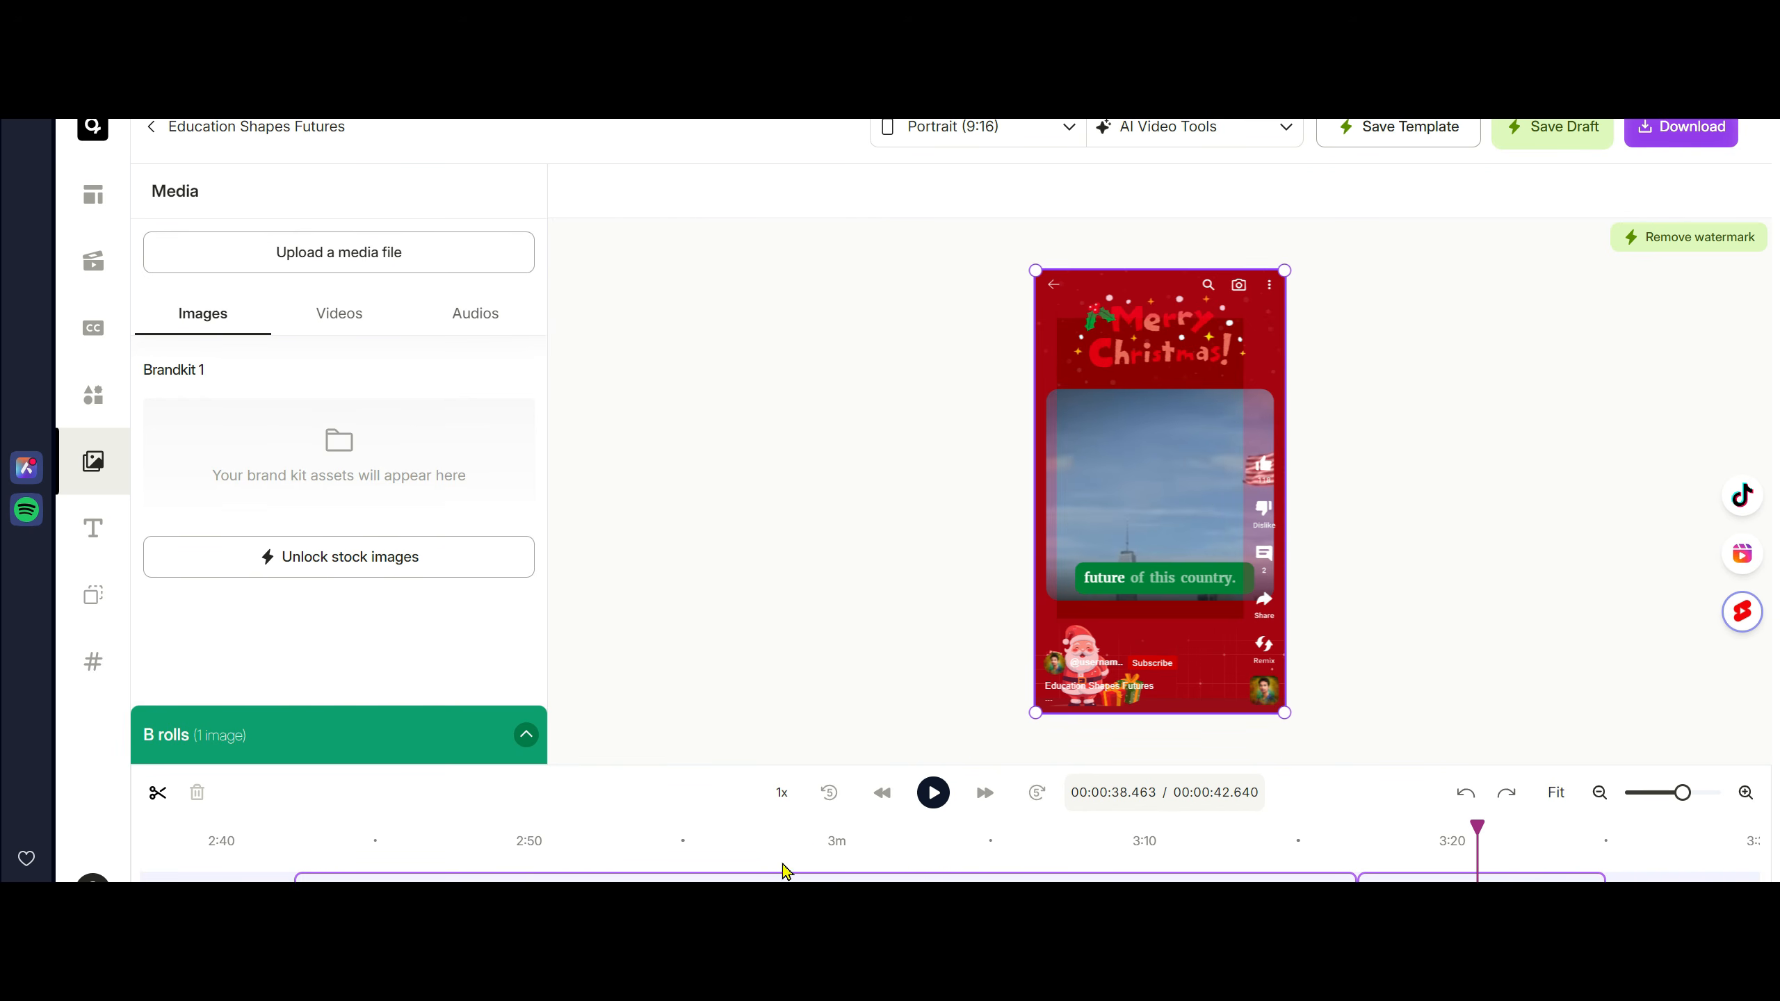
pyautogui.click(852, 875)
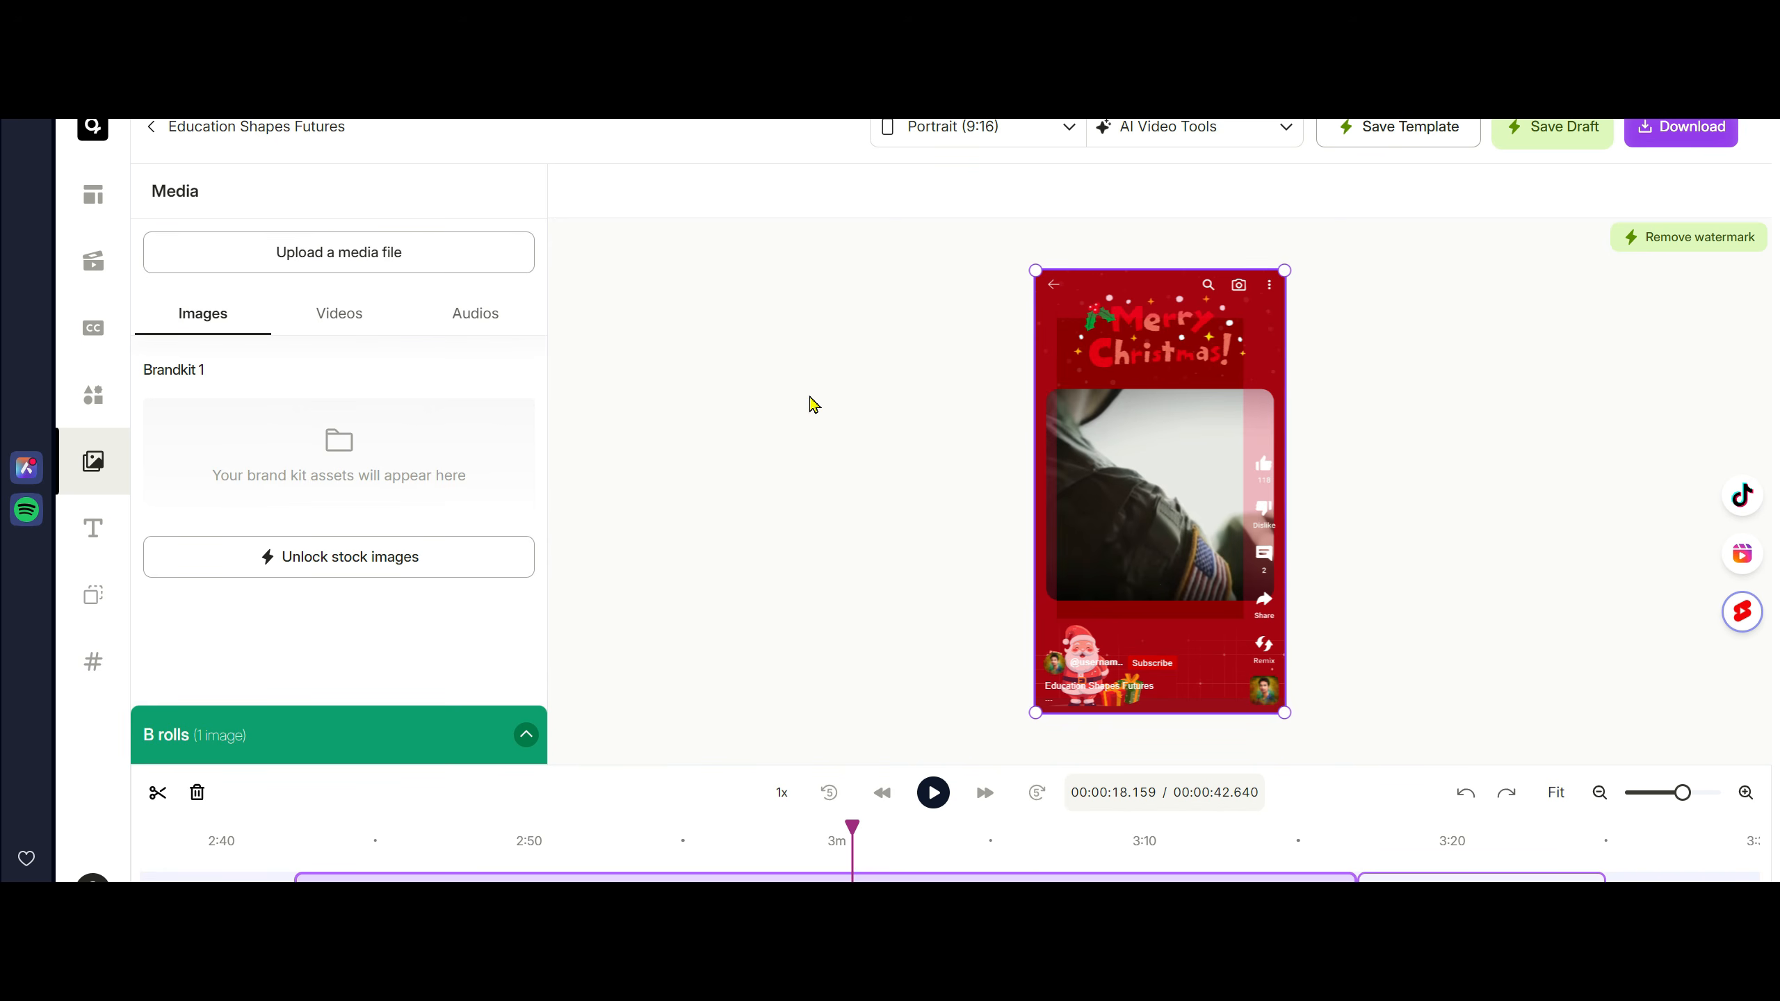
pyautogui.click(103, 329)
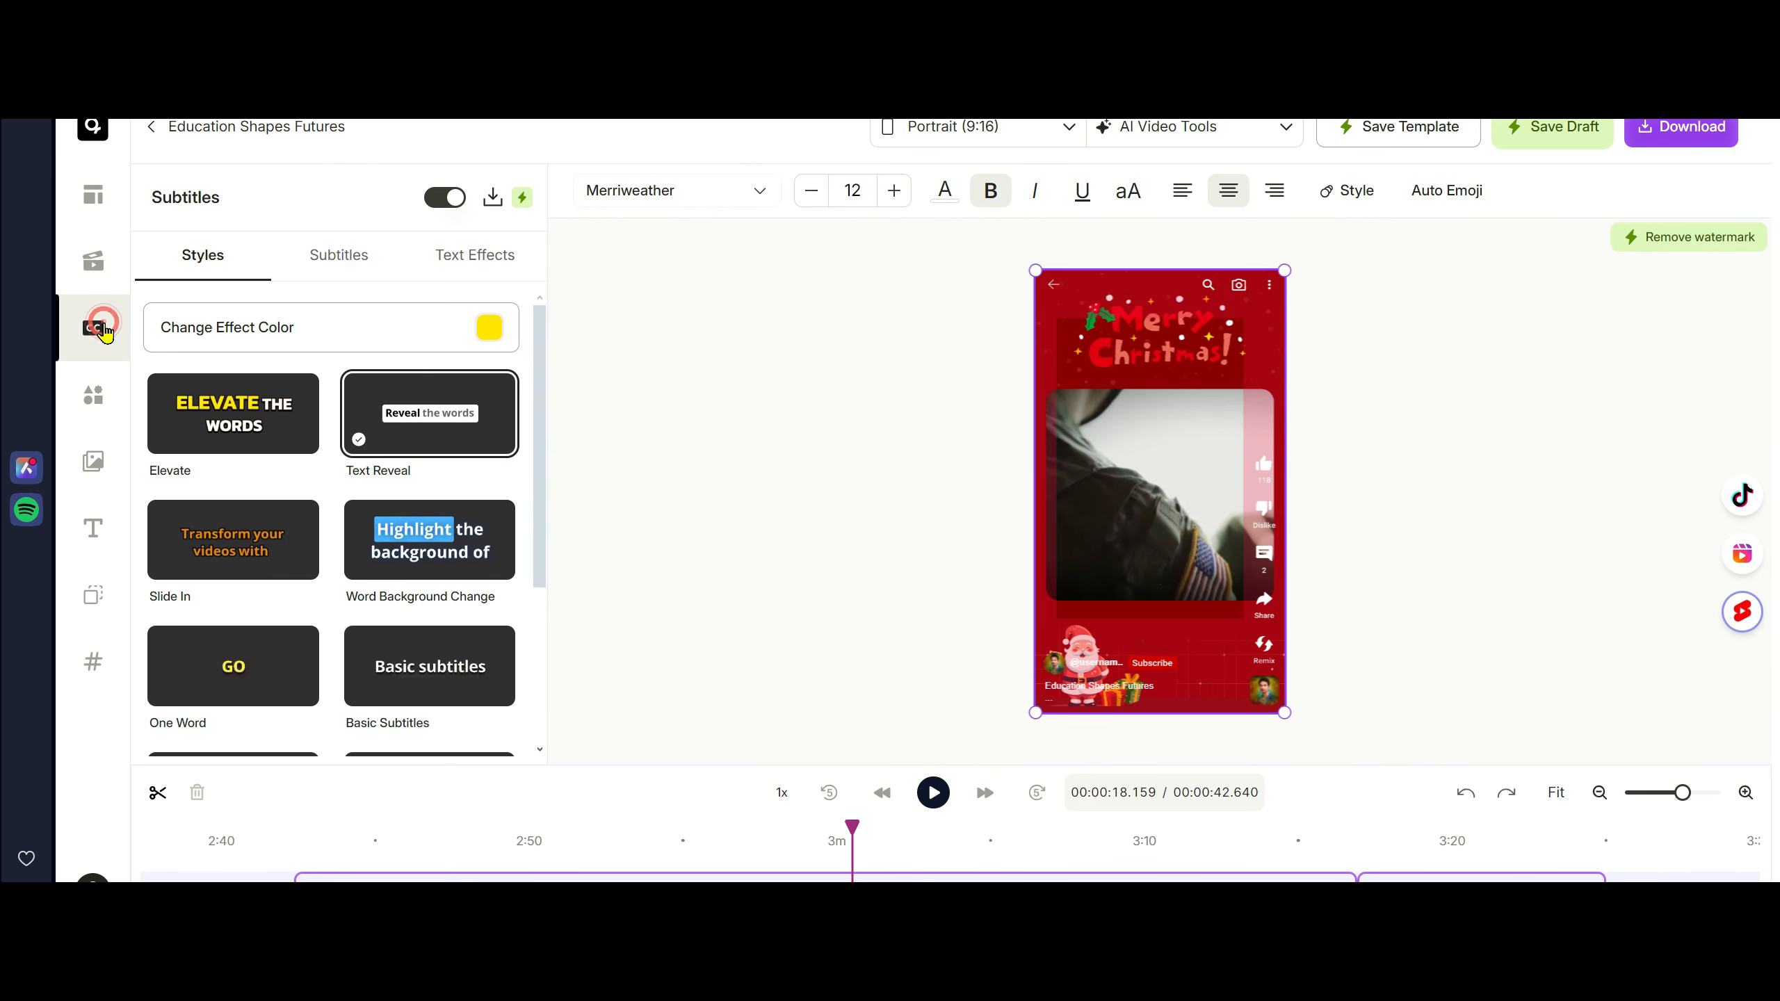
pyautogui.click(226, 394)
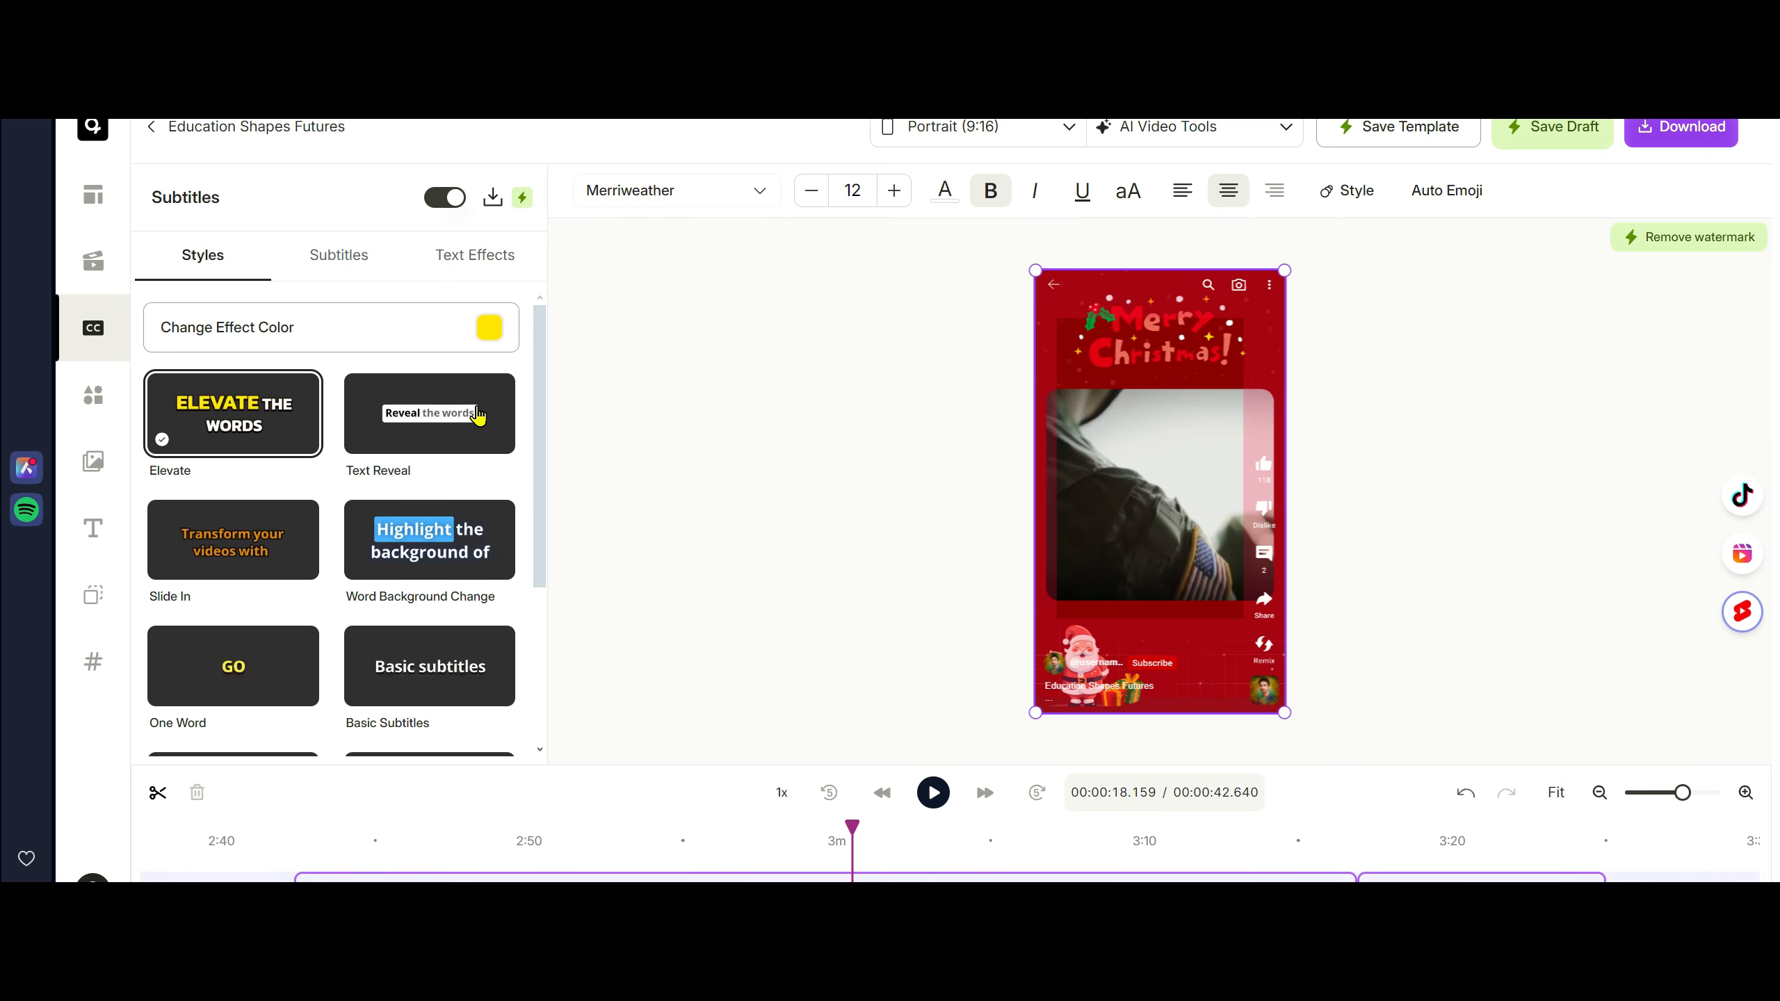
pyautogui.click(461, 554)
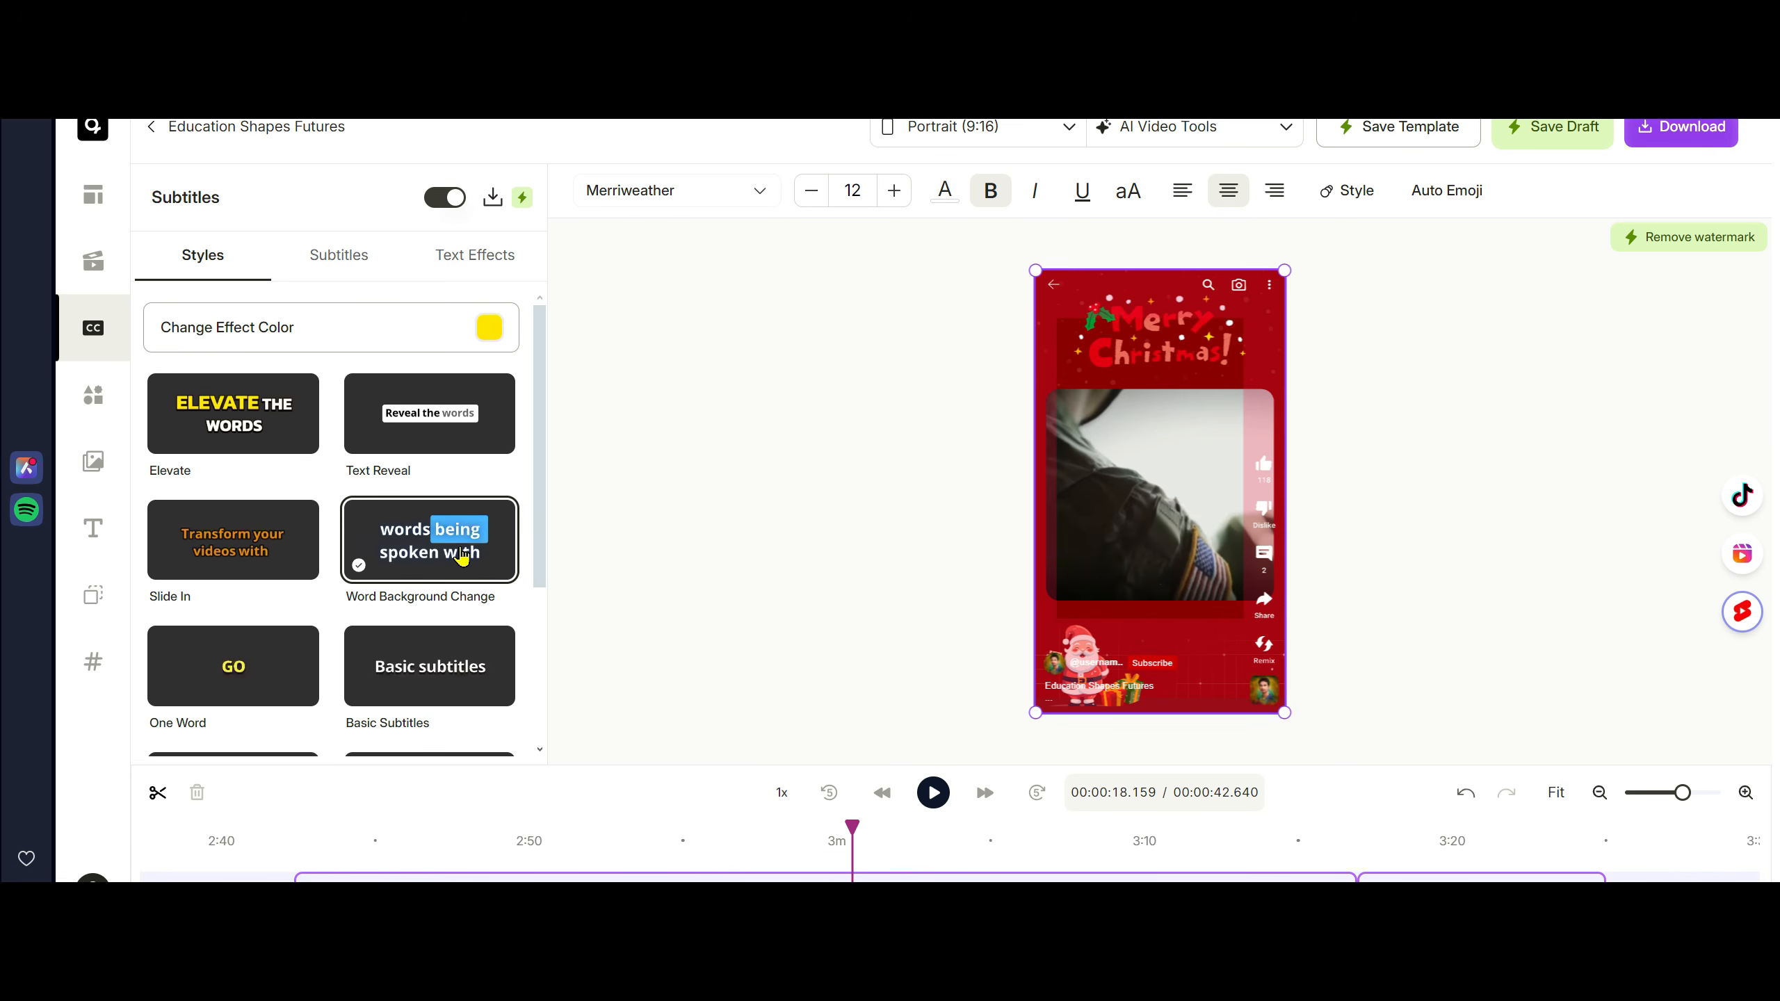
# Replace the Christmas layout with the stock template that has uppercase captions with a green highlighted word, and deselect the video frame.
pyautogui.click(111, 278)
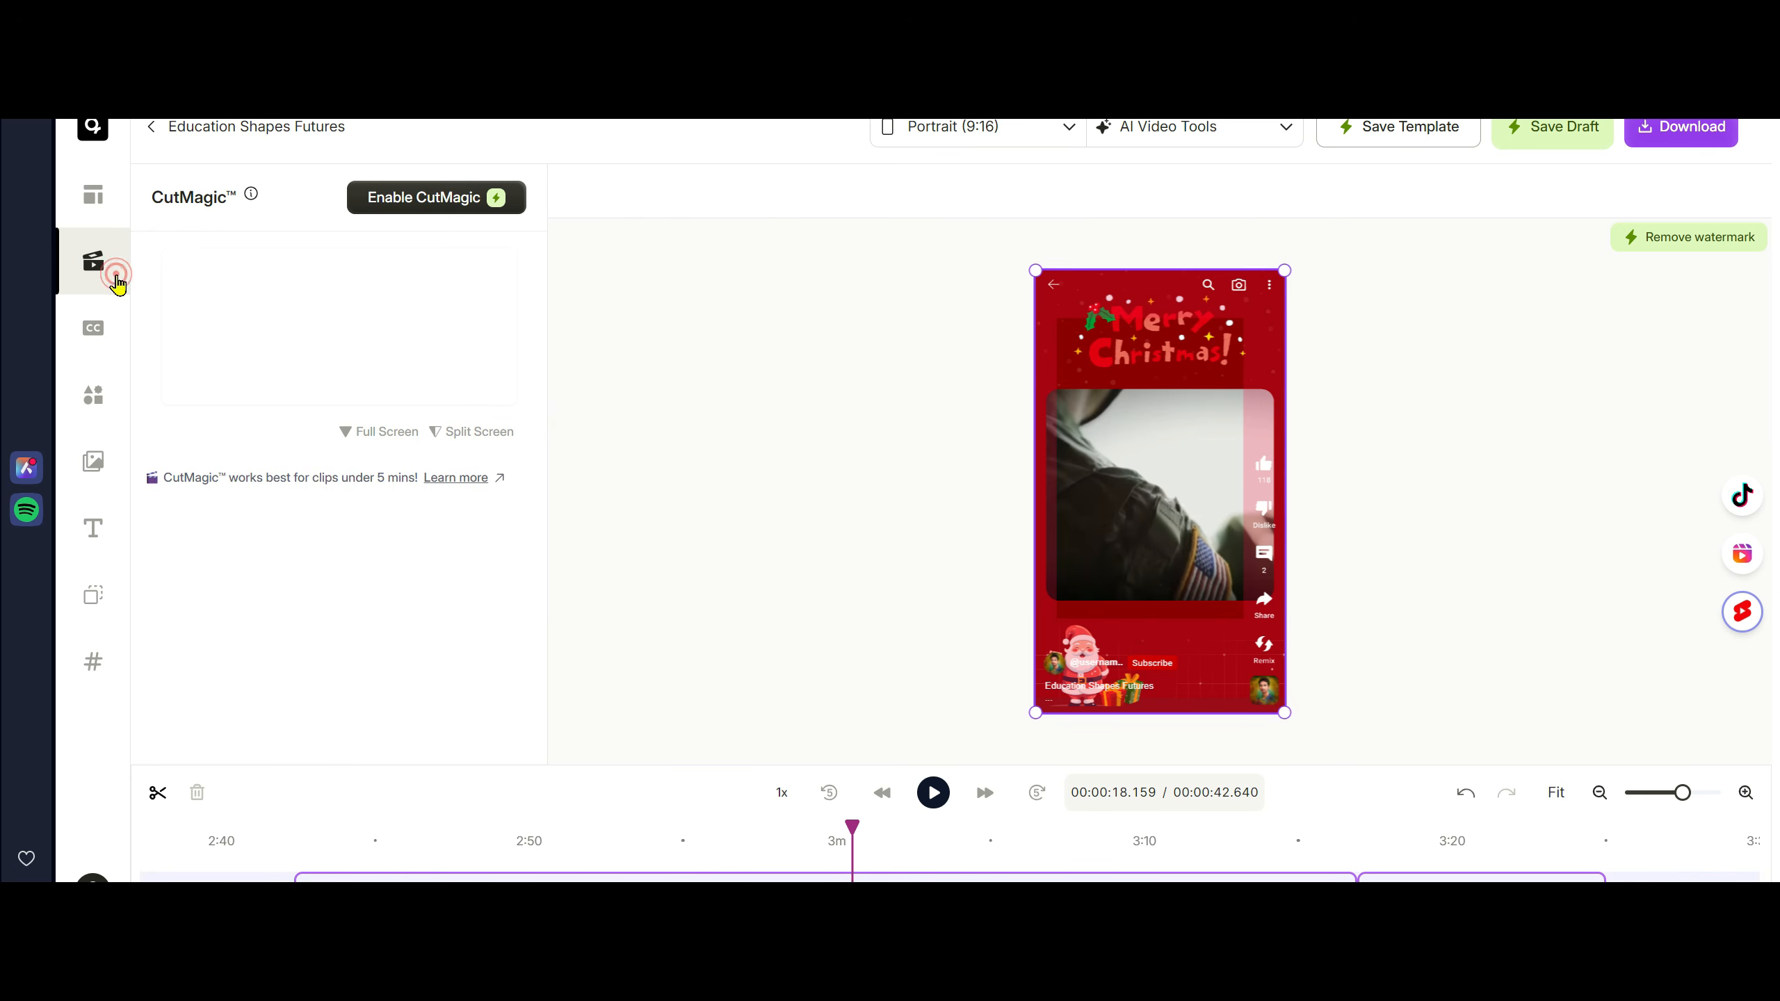
pyautogui.click(113, 212)
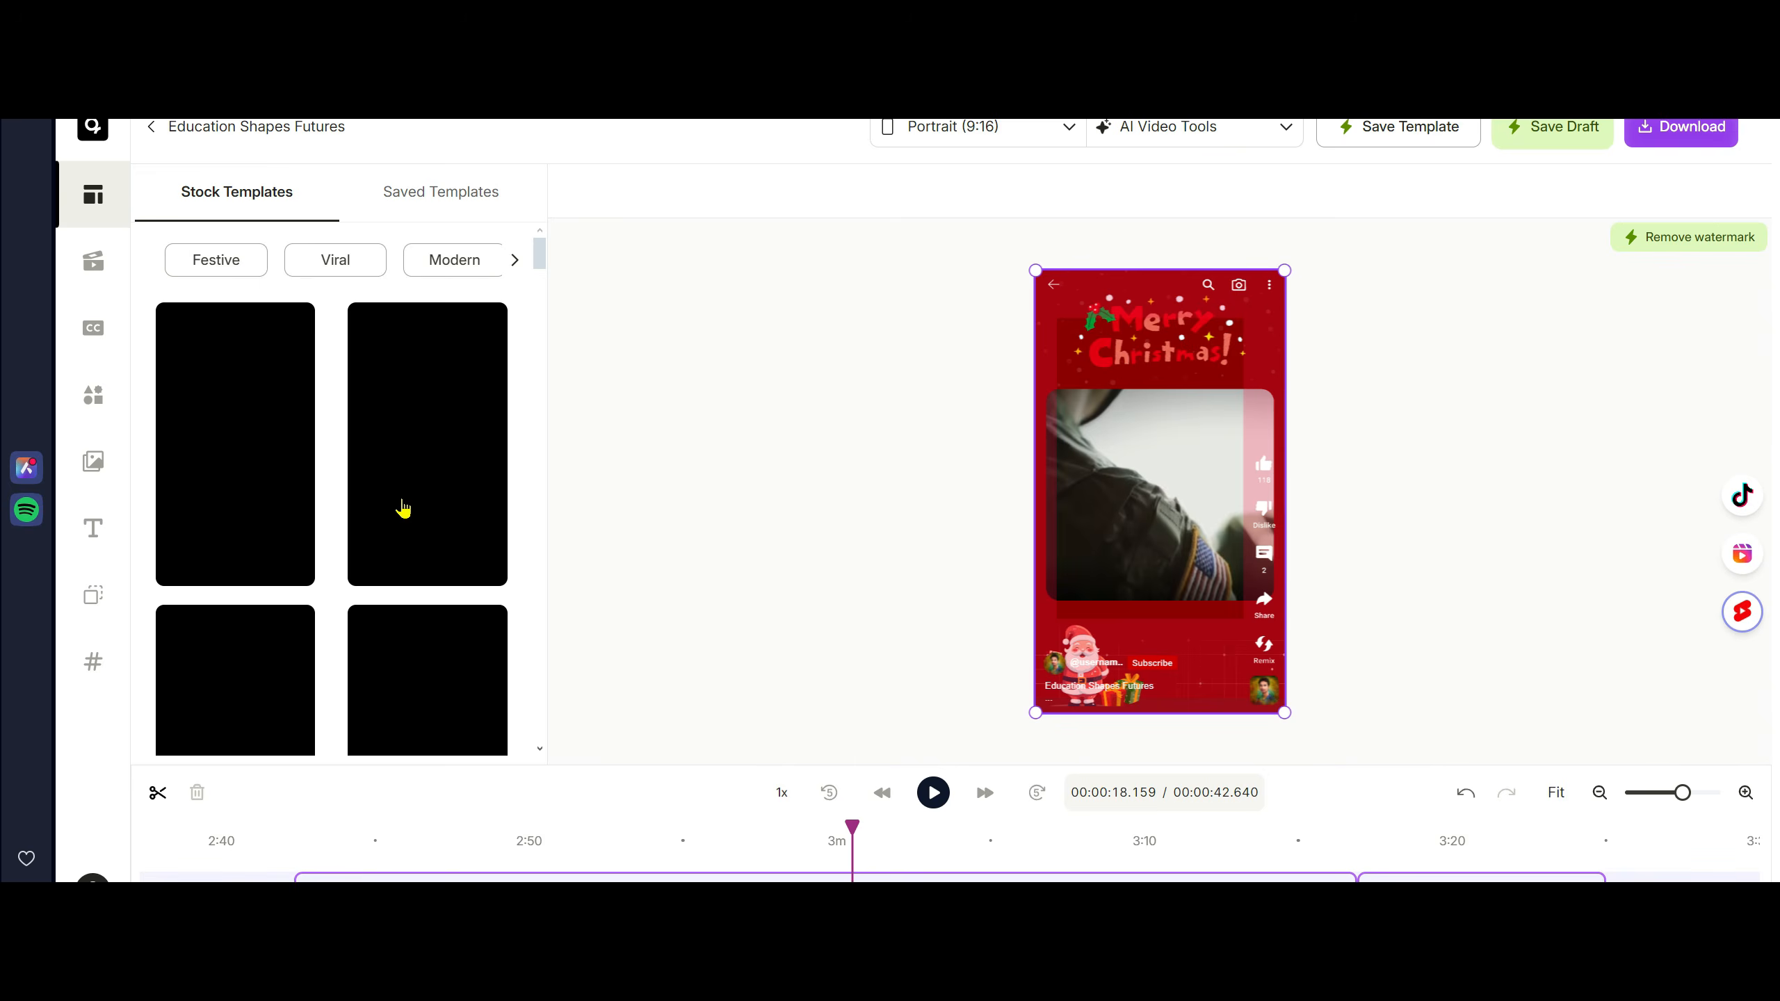
pyautogui.scroll(-3, 329, 483)
pyautogui.scroll(-3, 350, 491)
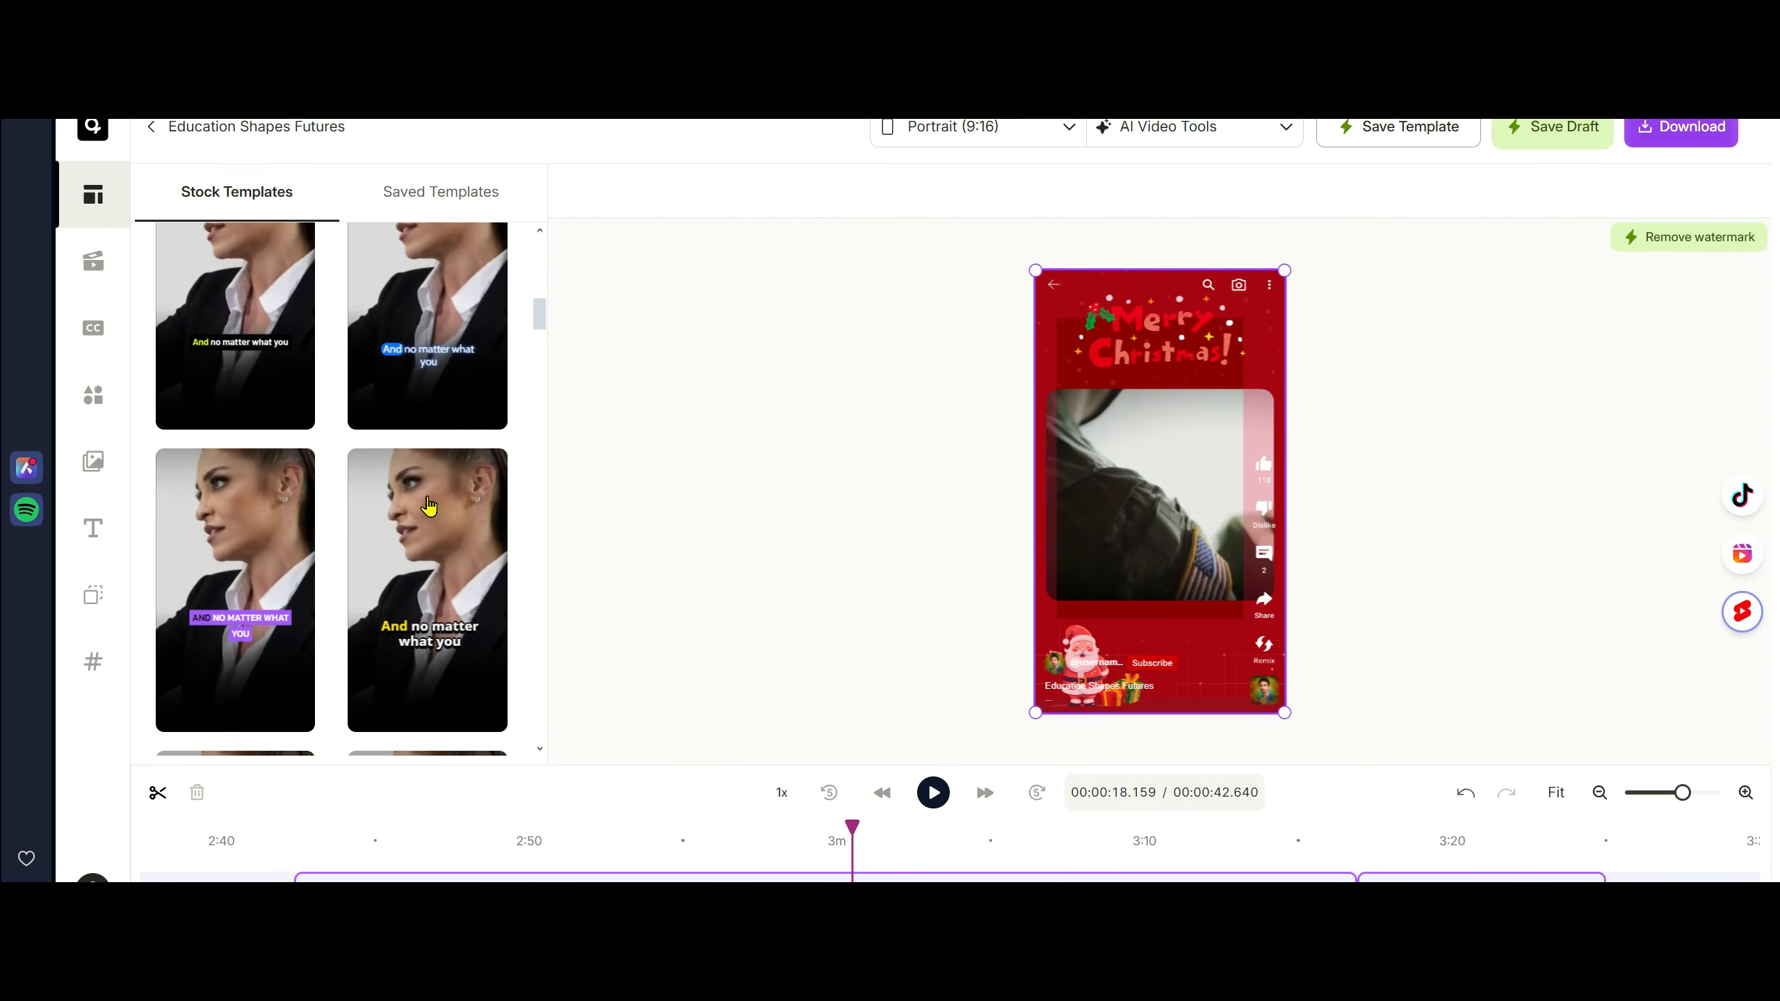
pyautogui.scroll(-3, 421, 519)
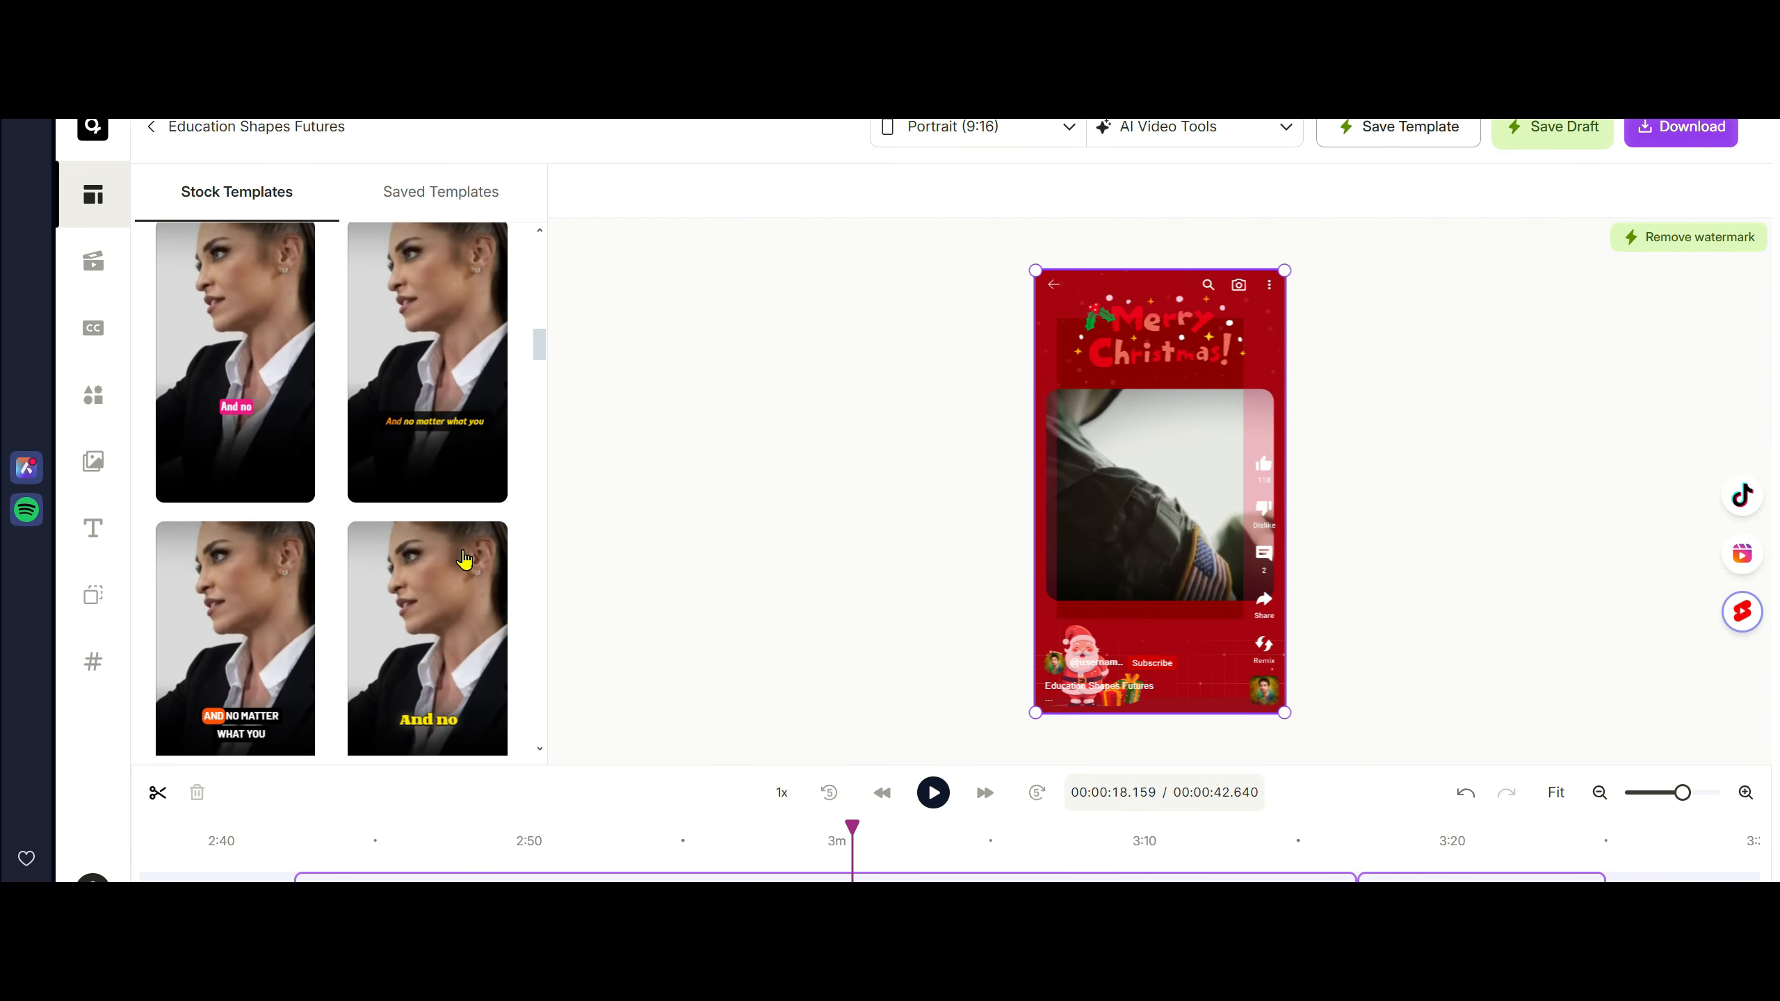
pyautogui.scroll(-3, 459, 554)
pyautogui.scroll(-2, 468, 533)
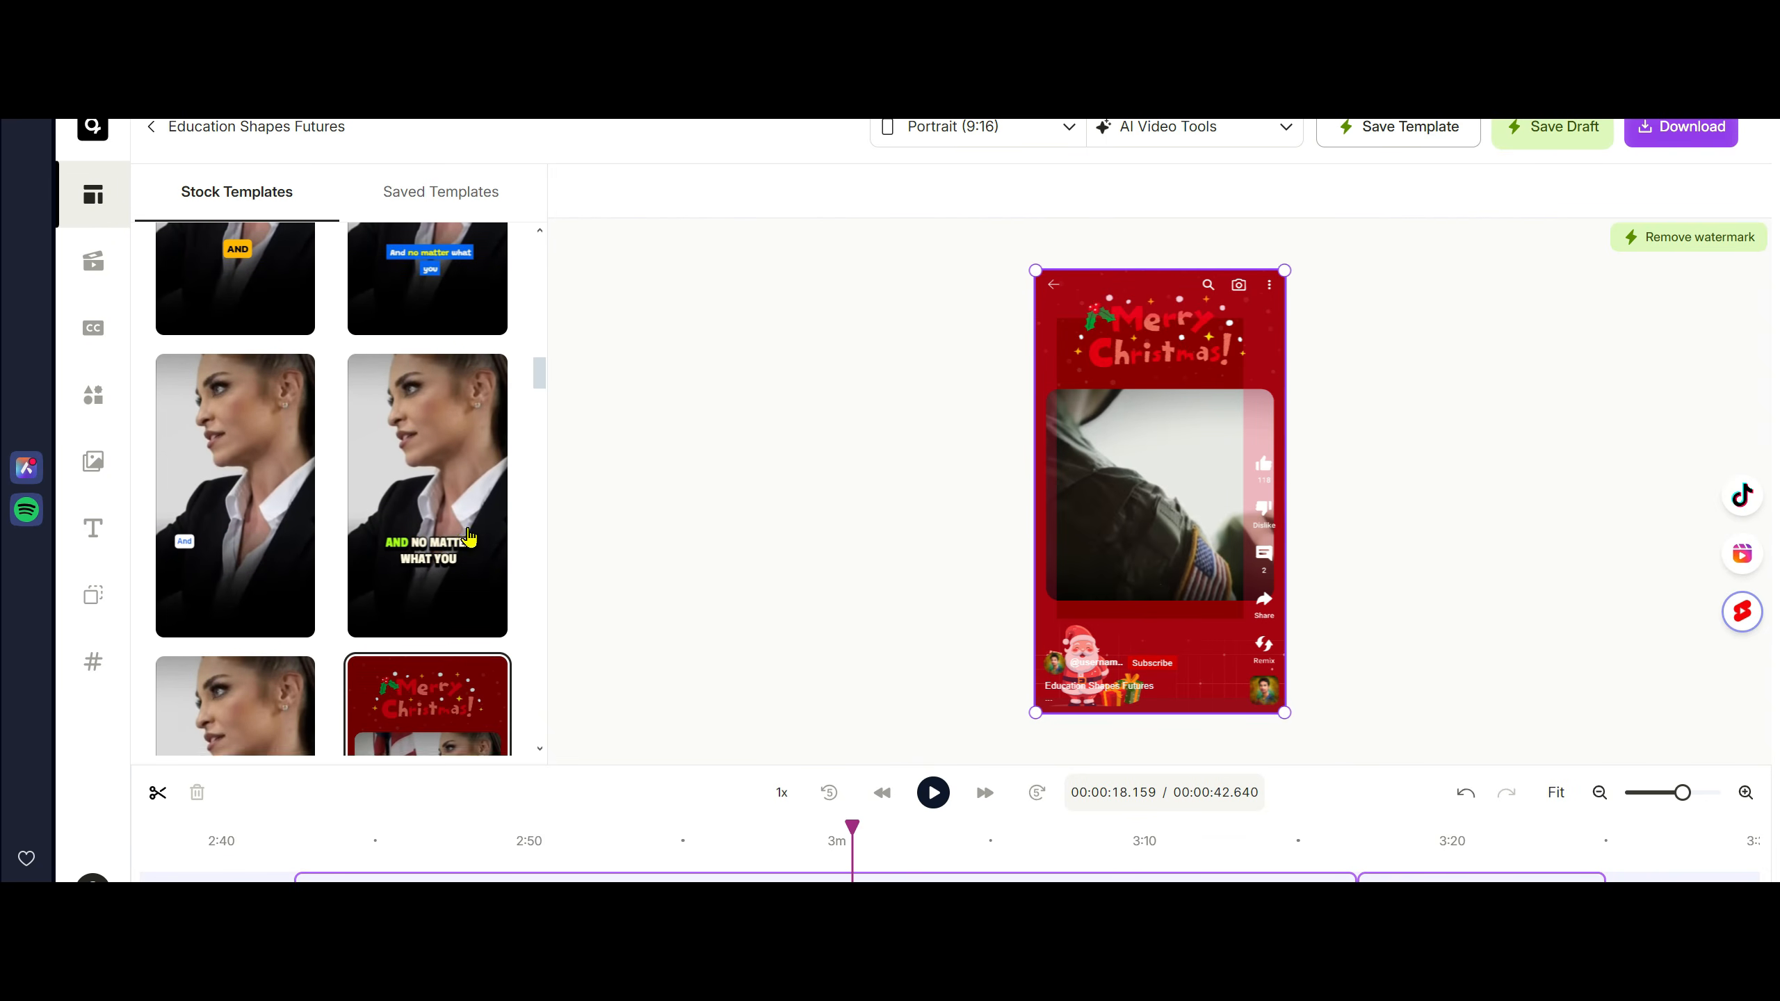
pyautogui.click(459, 394)
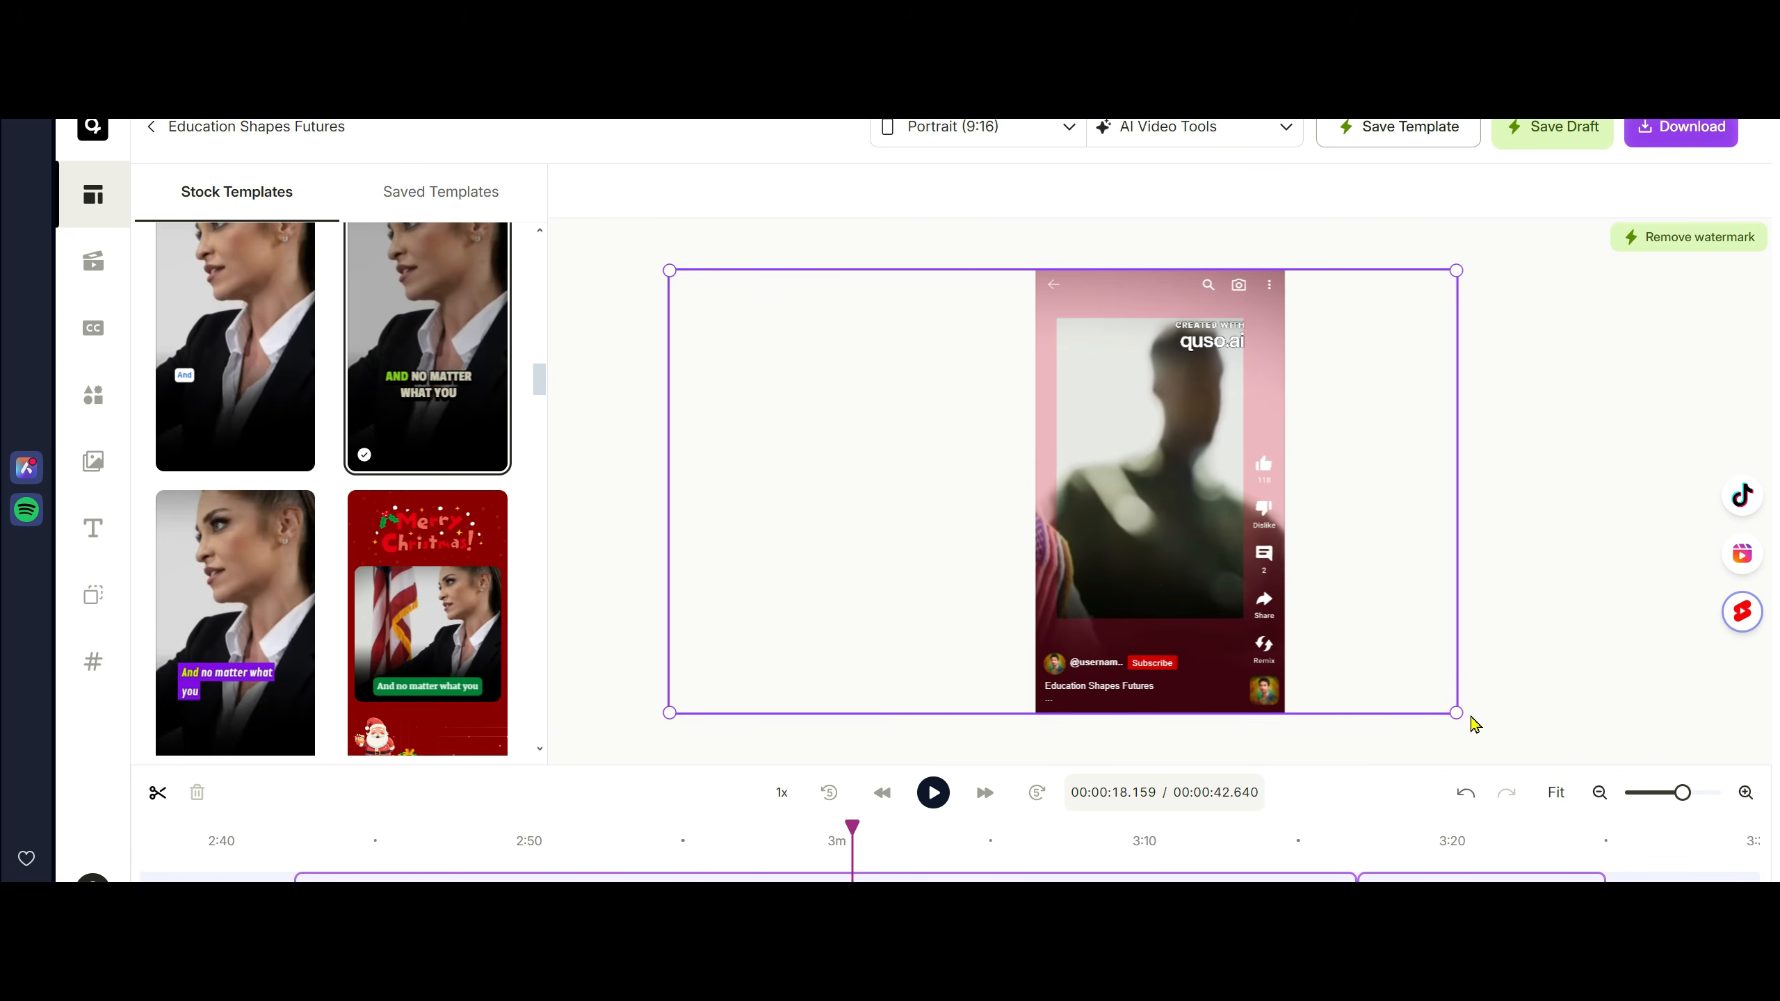
pyautogui.click(1494, 677)
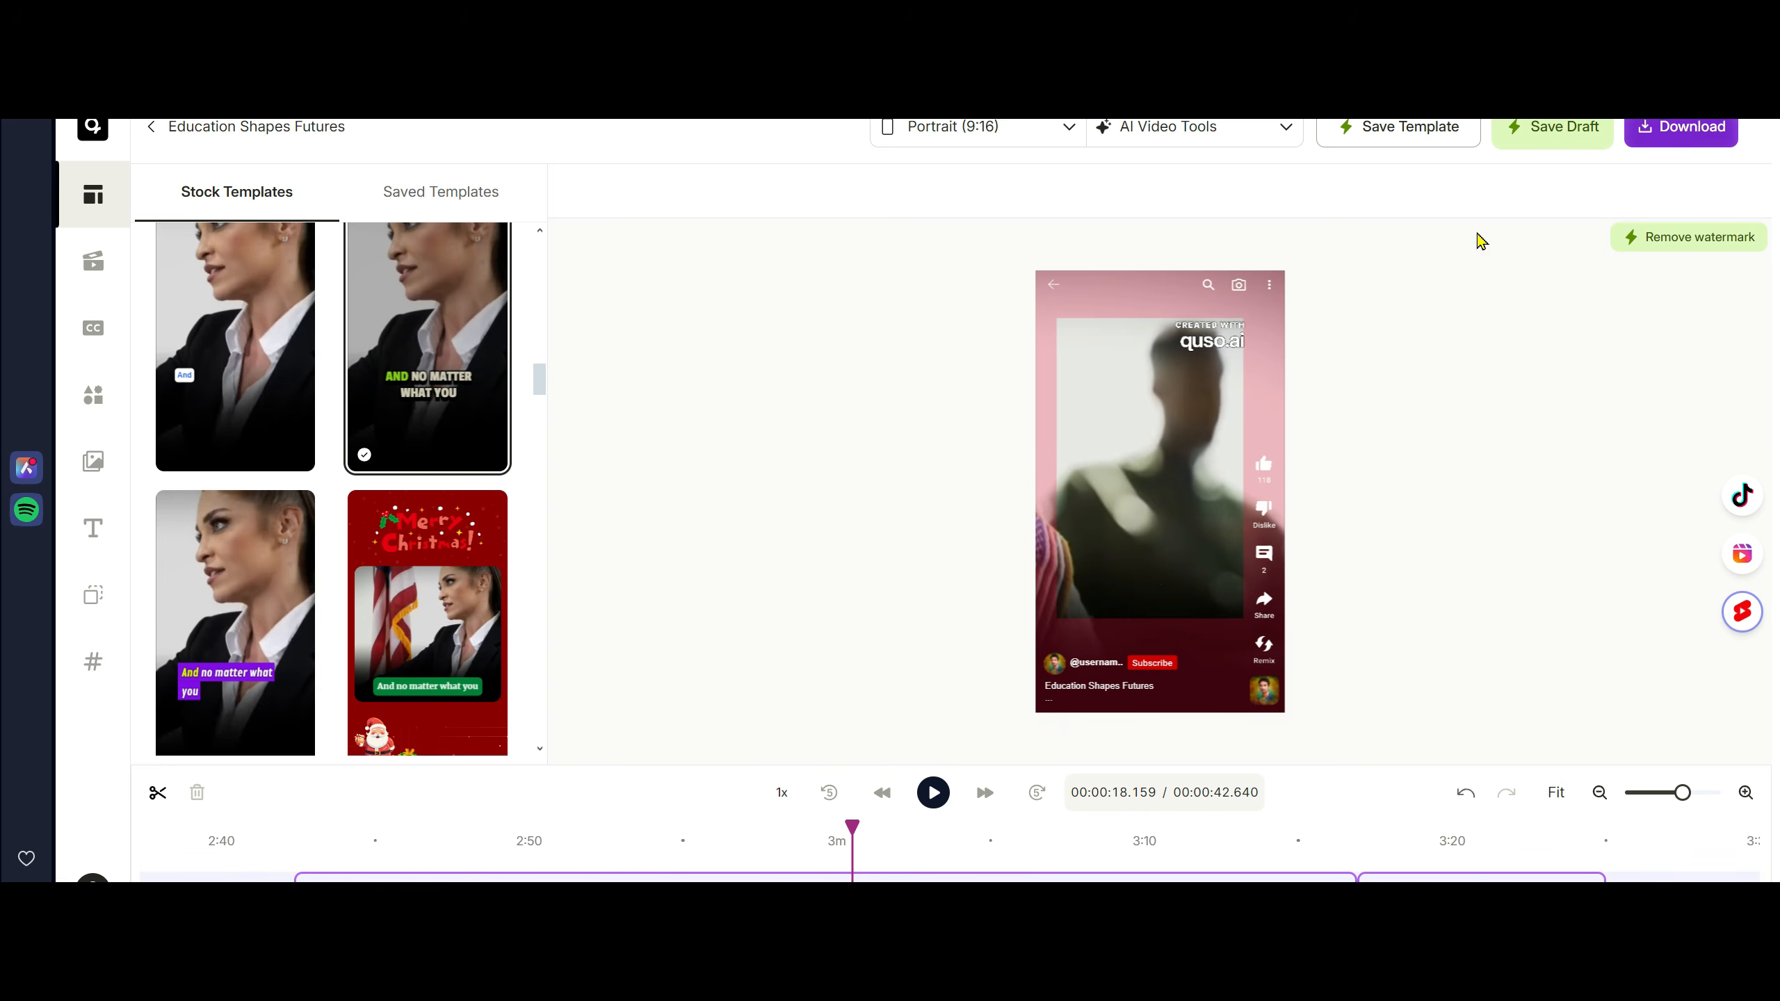
pyautogui.click(1196, 338)
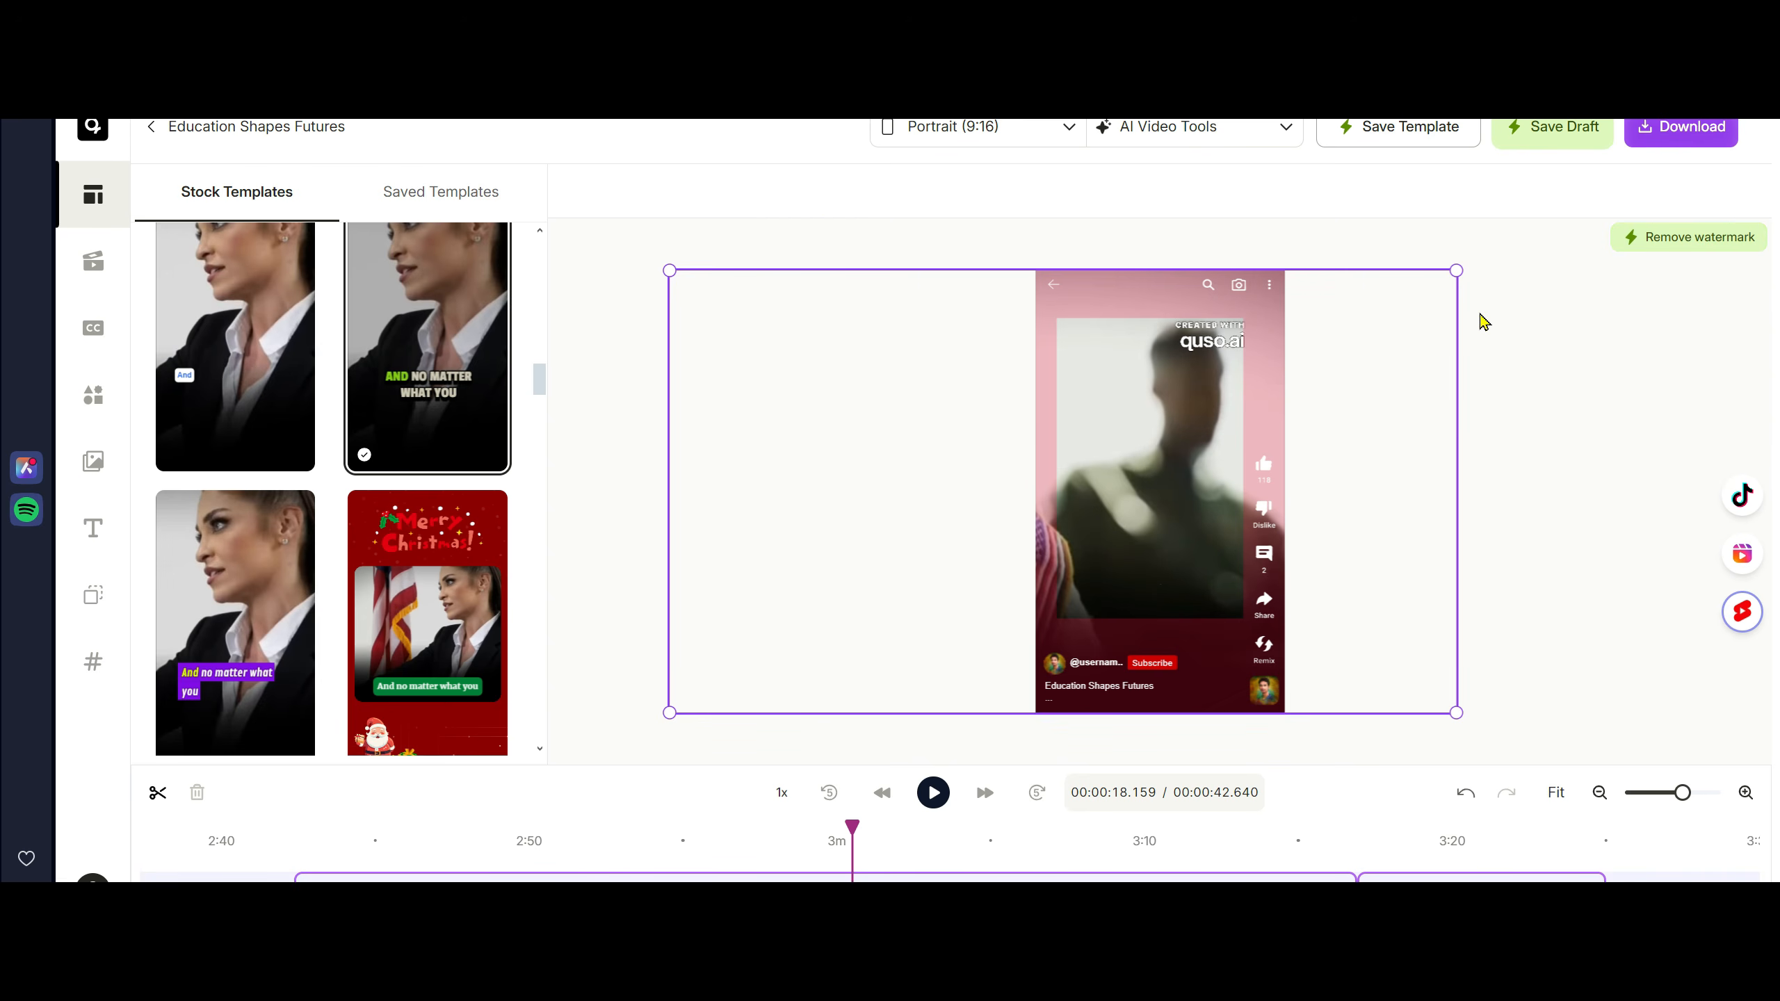
pyautogui.click(1510, 341)
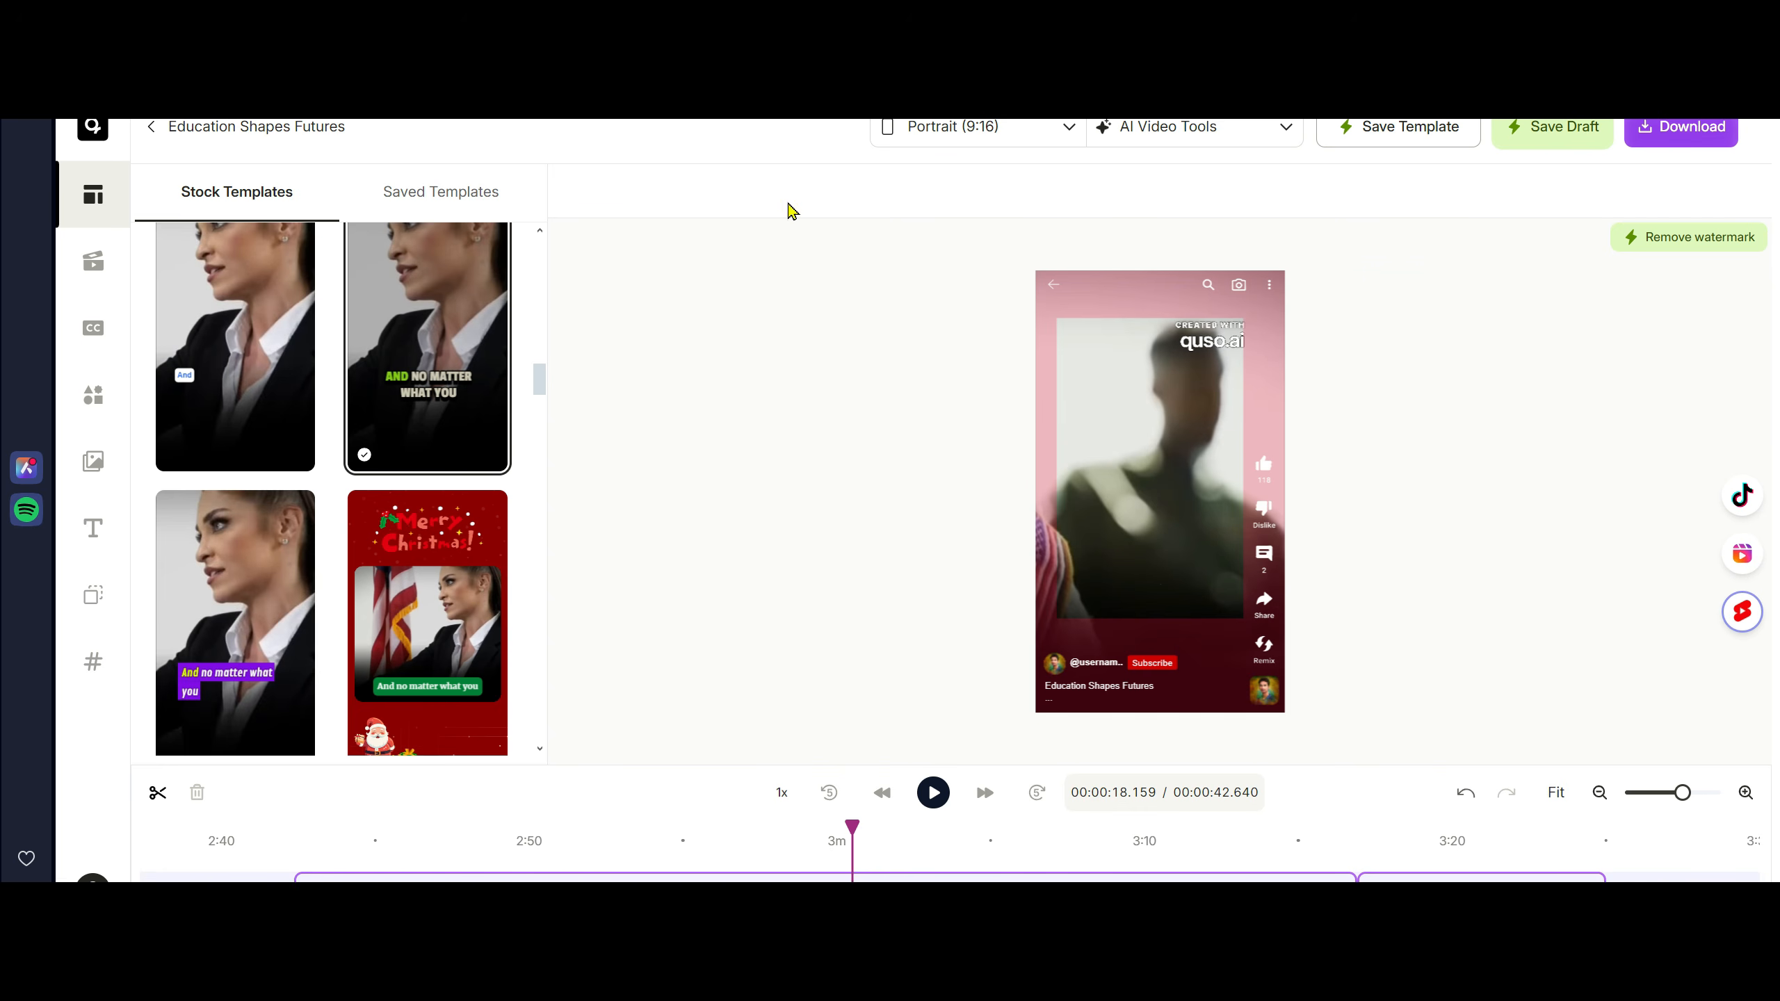
pyautogui.click(89, 410)
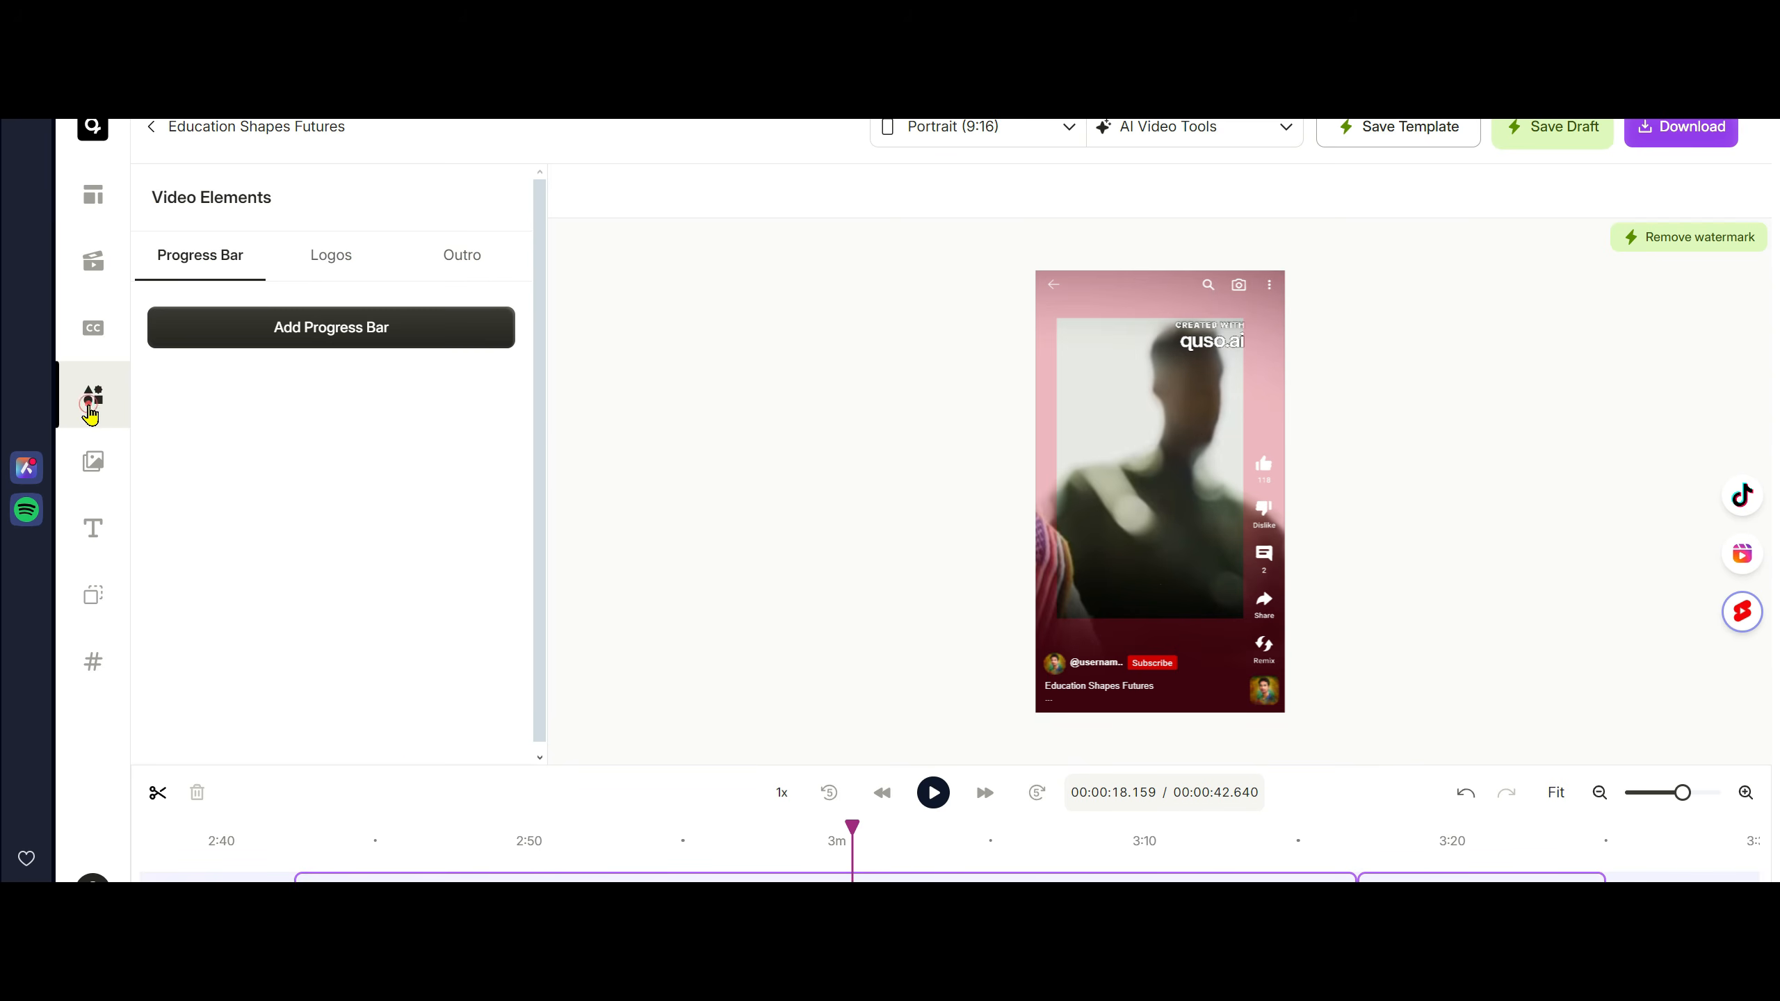
pyautogui.click(97, 465)
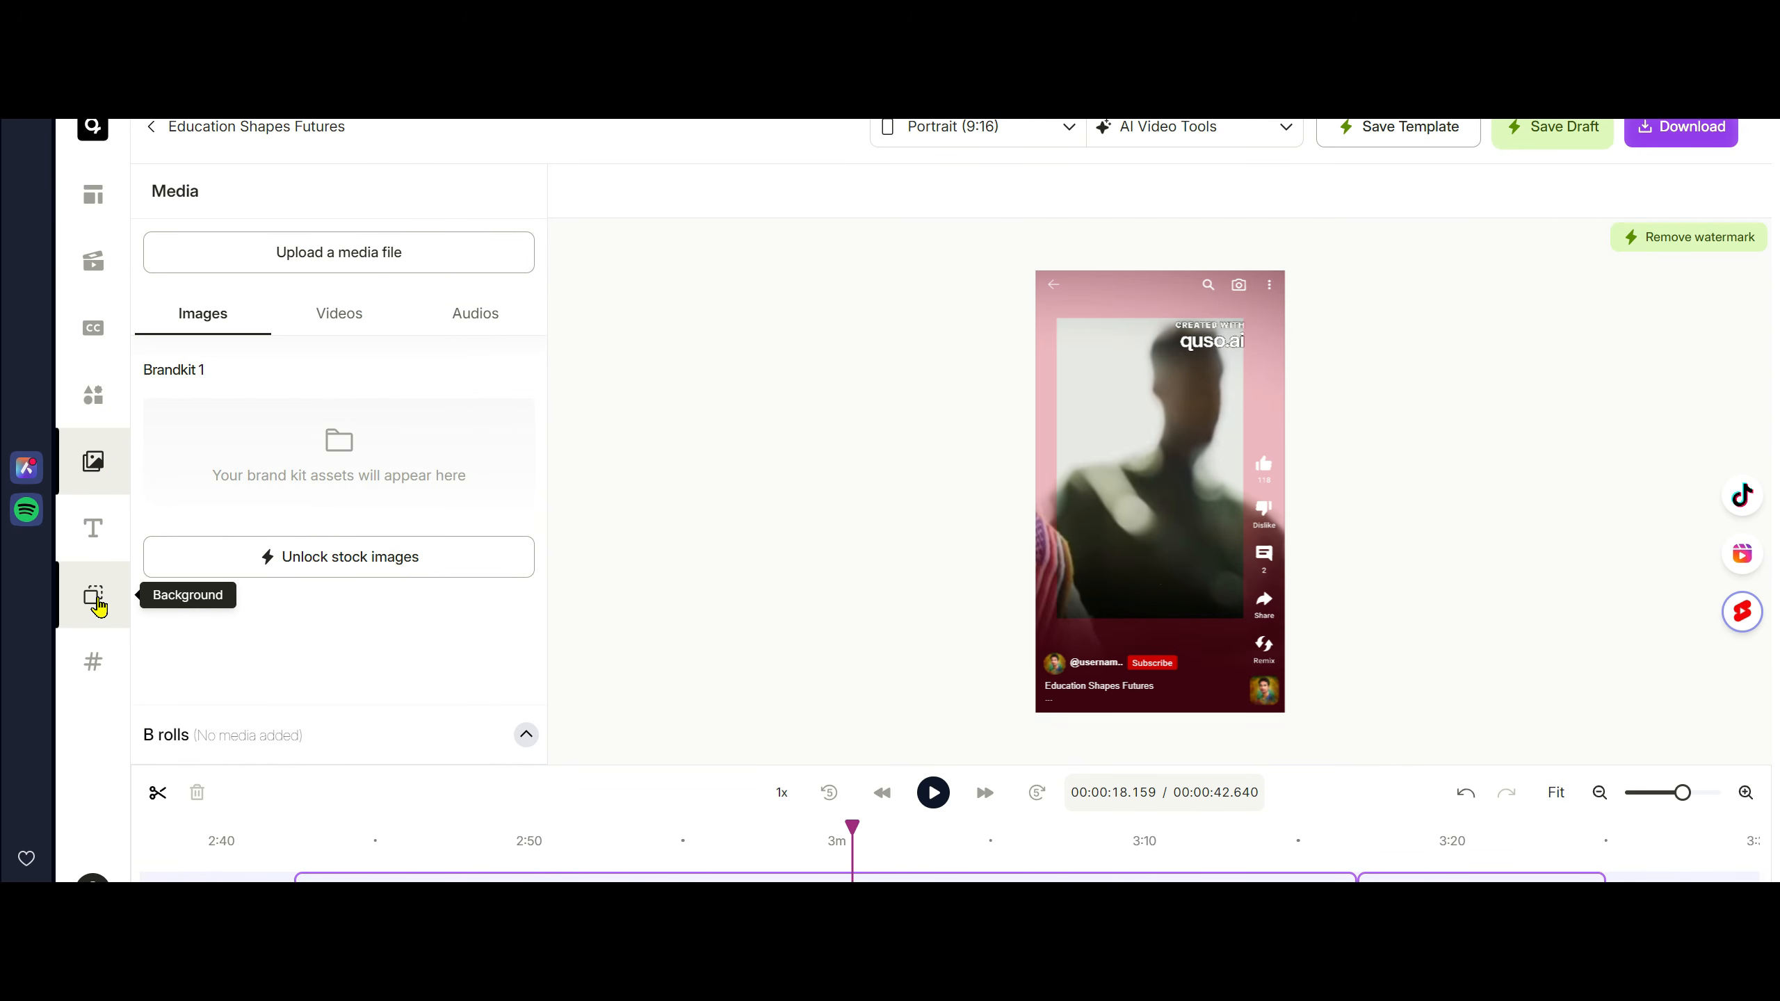
pyautogui.click(95, 602)
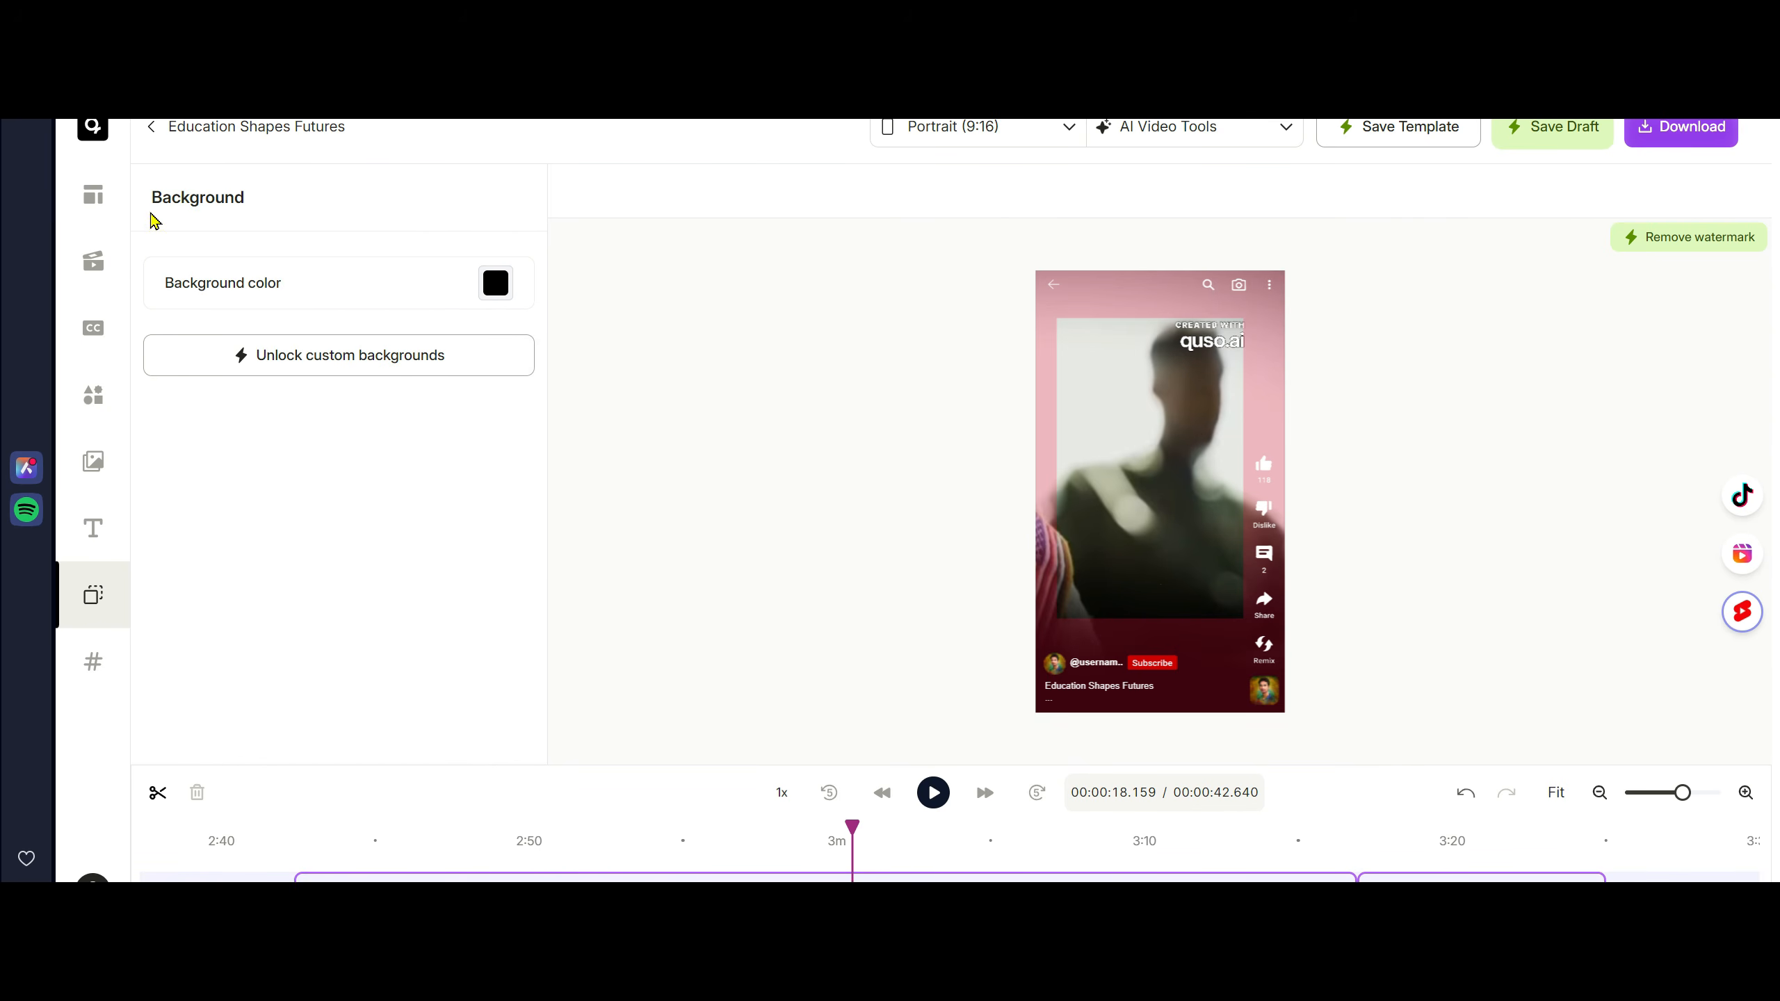
pyautogui.click(86, 205)
pyautogui.click(91, 262)
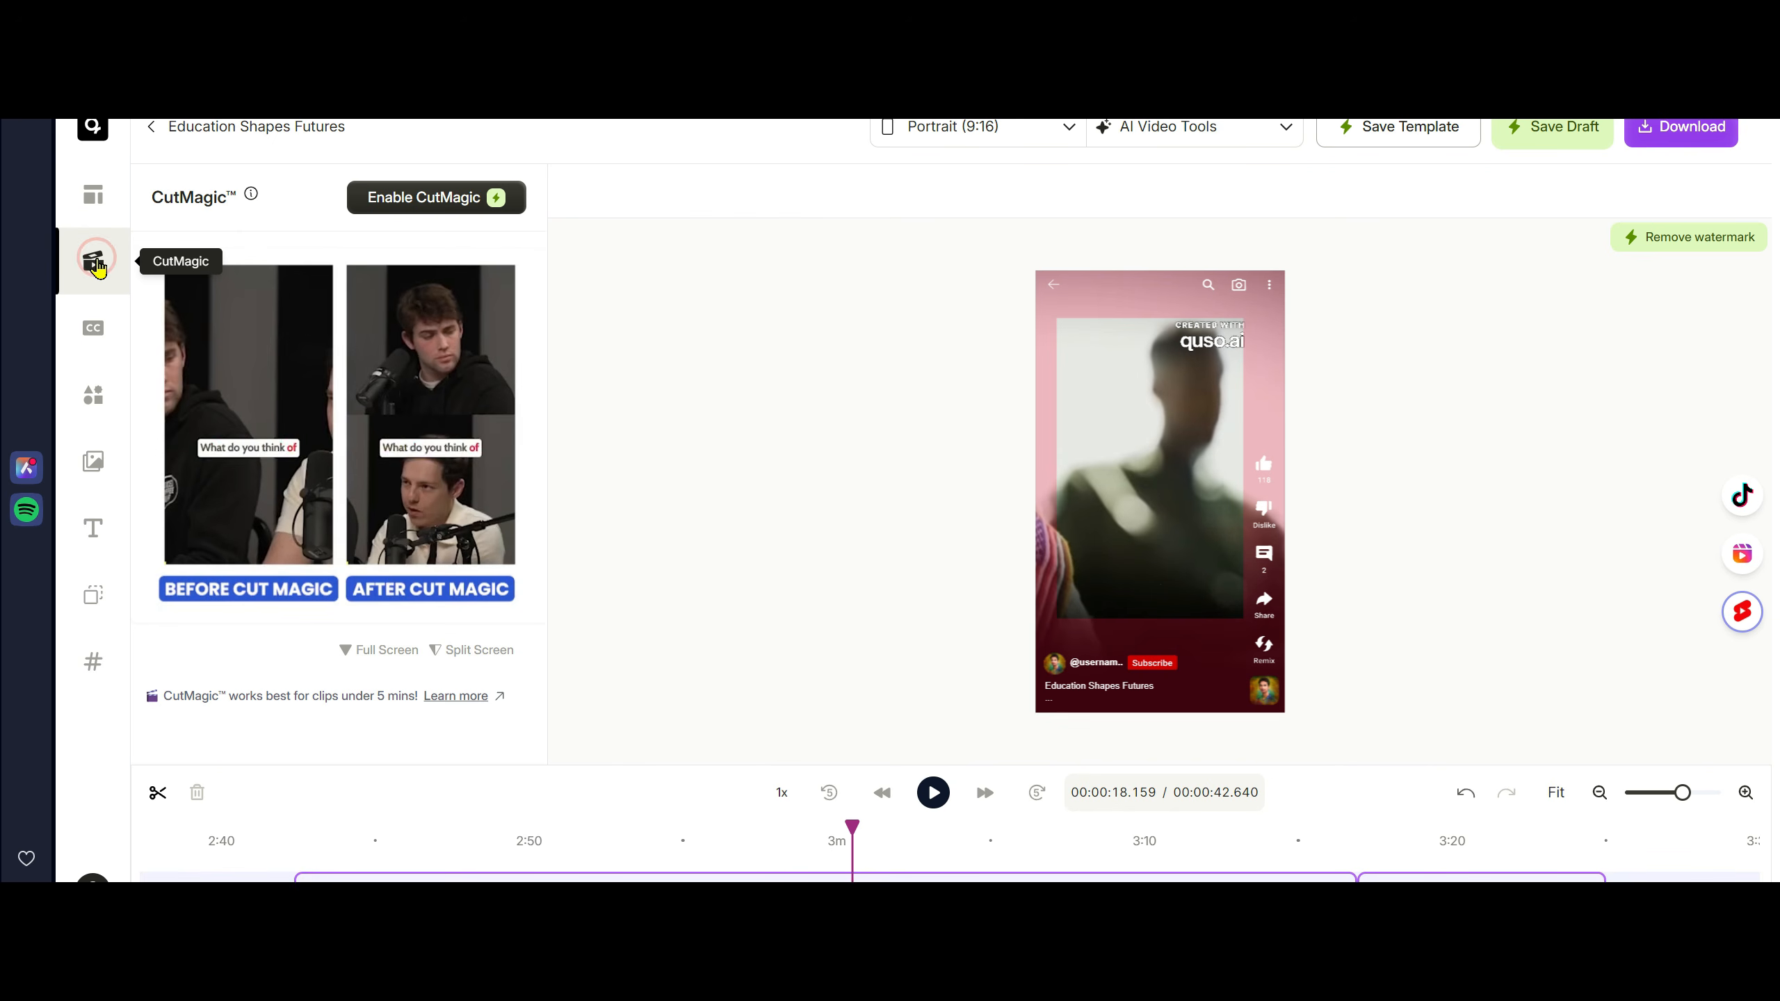